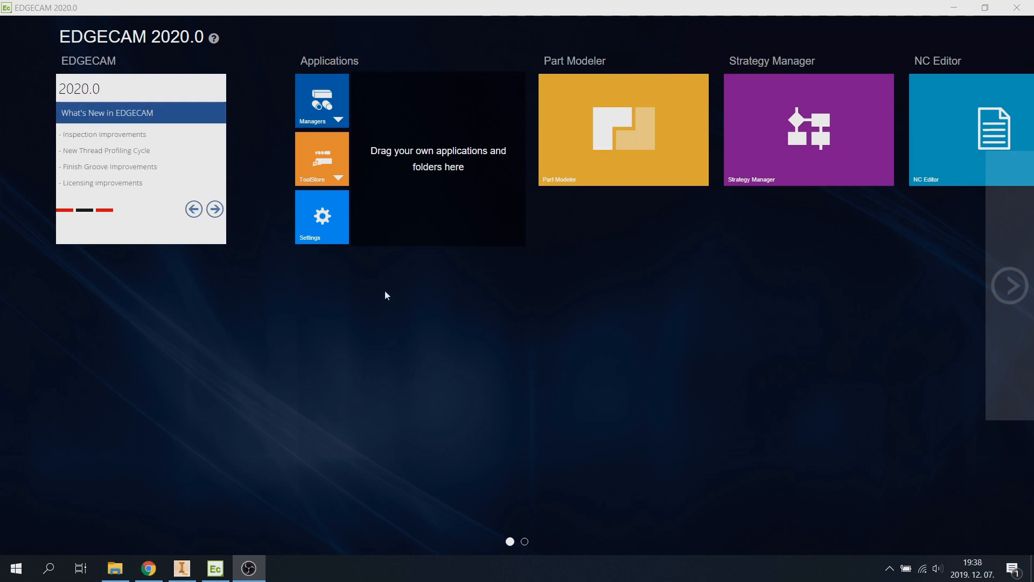
Step: Enable Homework Mode for the standalone license in the License Manager, acknowledge the notice and close the manager
click(339, 119)
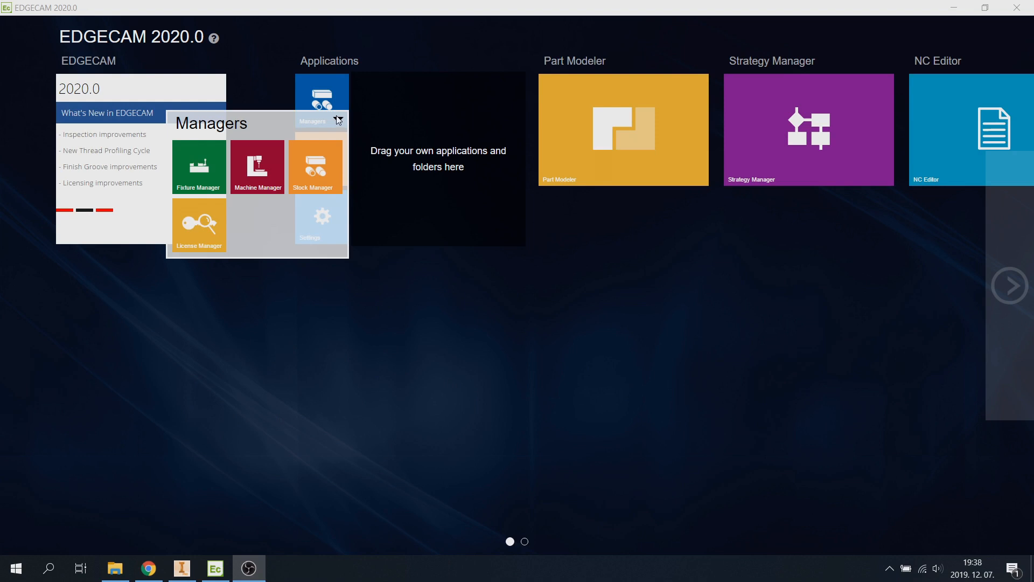
click(206, 224)
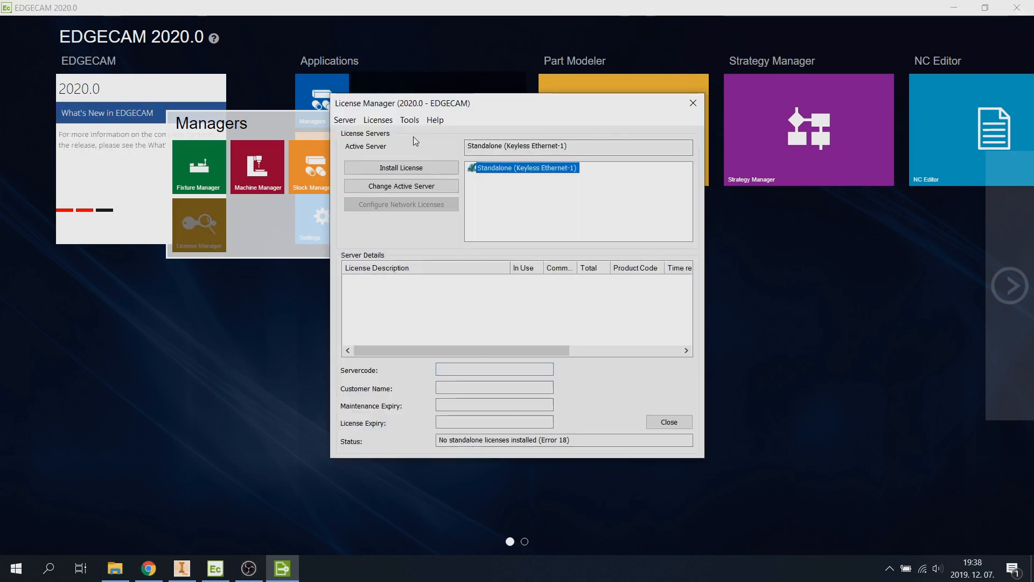
click(385, 124)
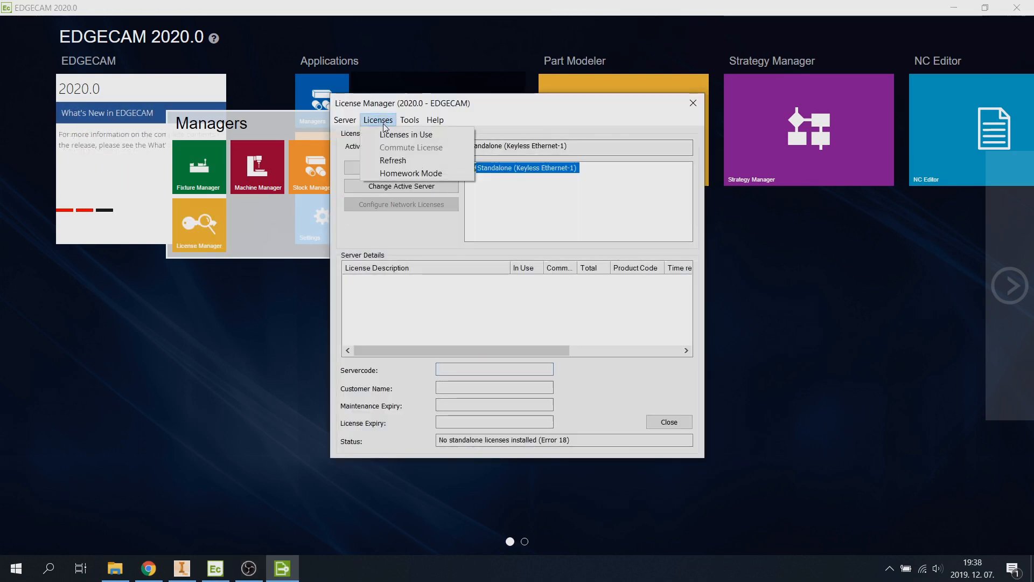
click(375, 175)
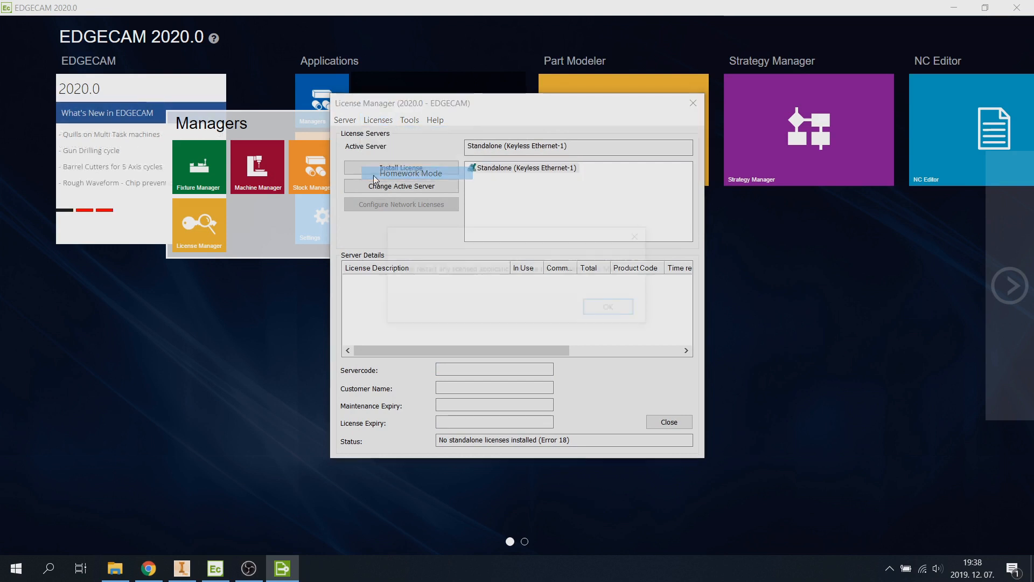
click(602, 312)
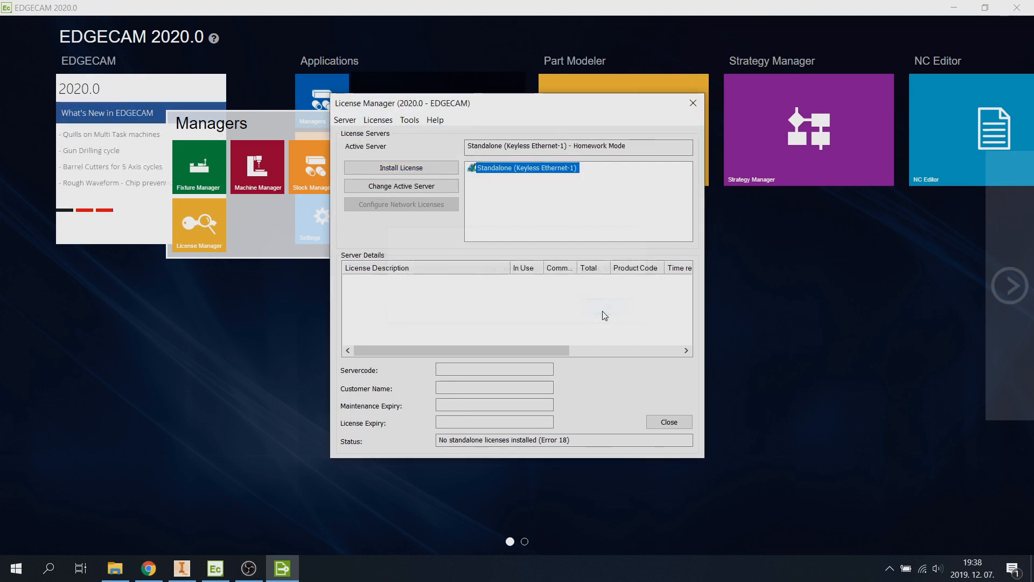
click(668, 423)
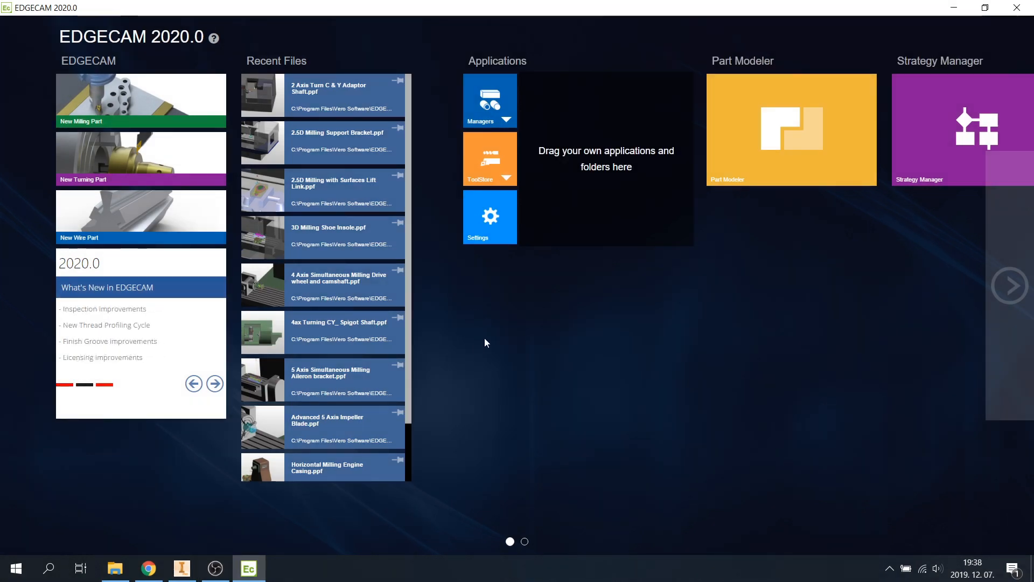
Step: Create an empty ToolStore database named TOOLSTORE with the ToolStore Administrator
click(509, 173)
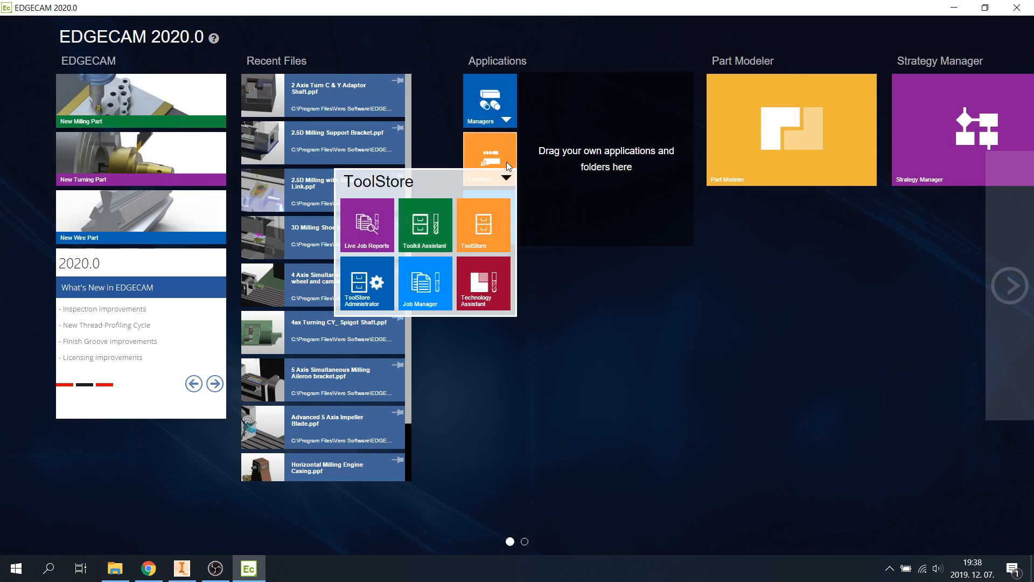
click(375, 280)
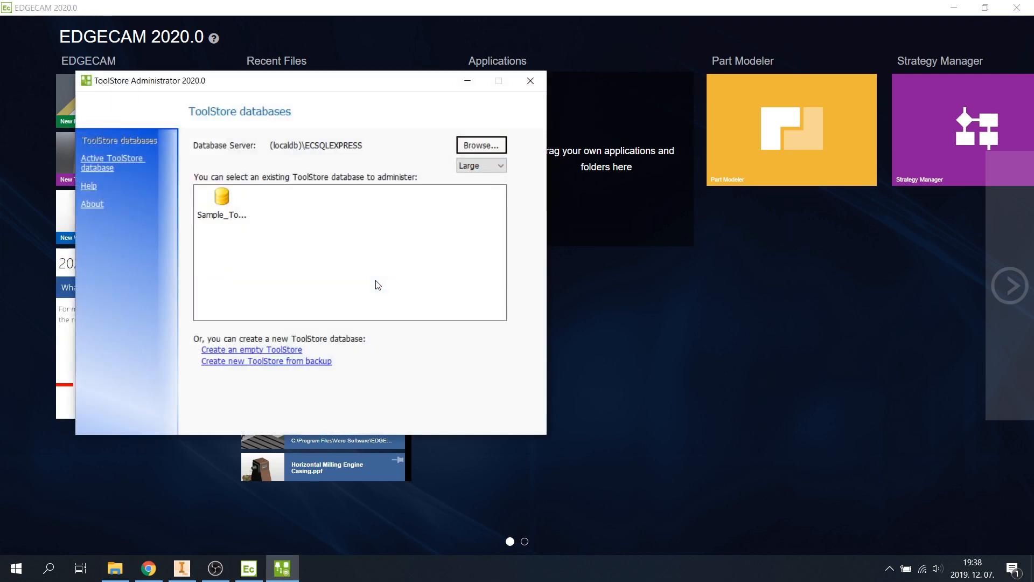
click(289, 350)
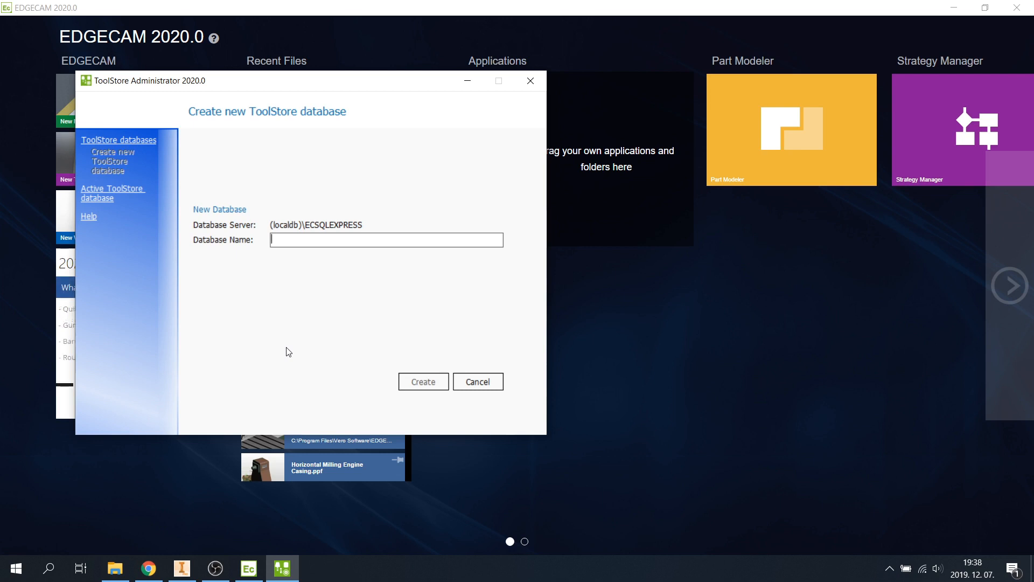
text(TOOLSTORE)
click(407, 381)
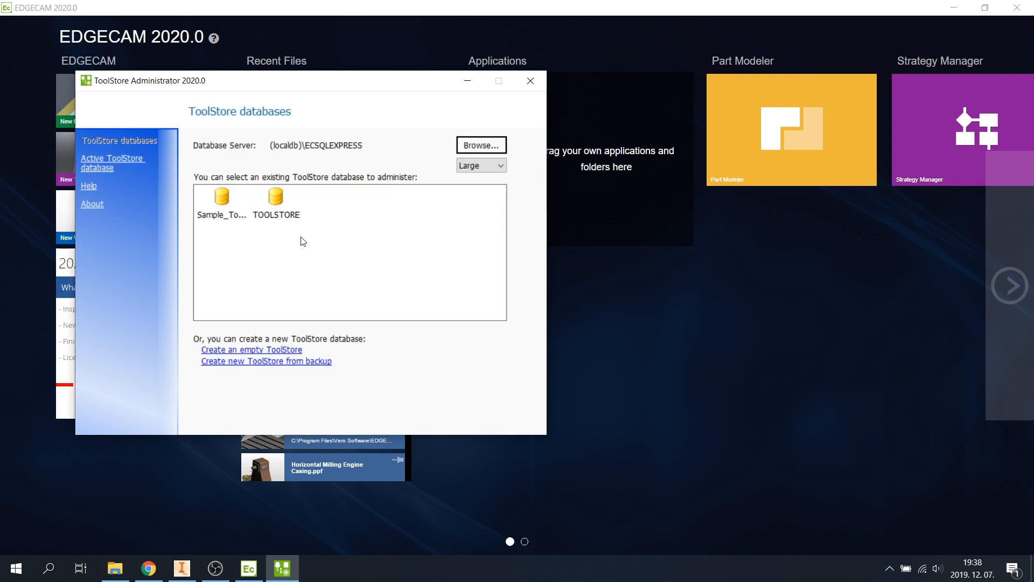
Step: Make the TOOLSTORE database the active one and close the ToolStore Administrator
double_click(276, 207)
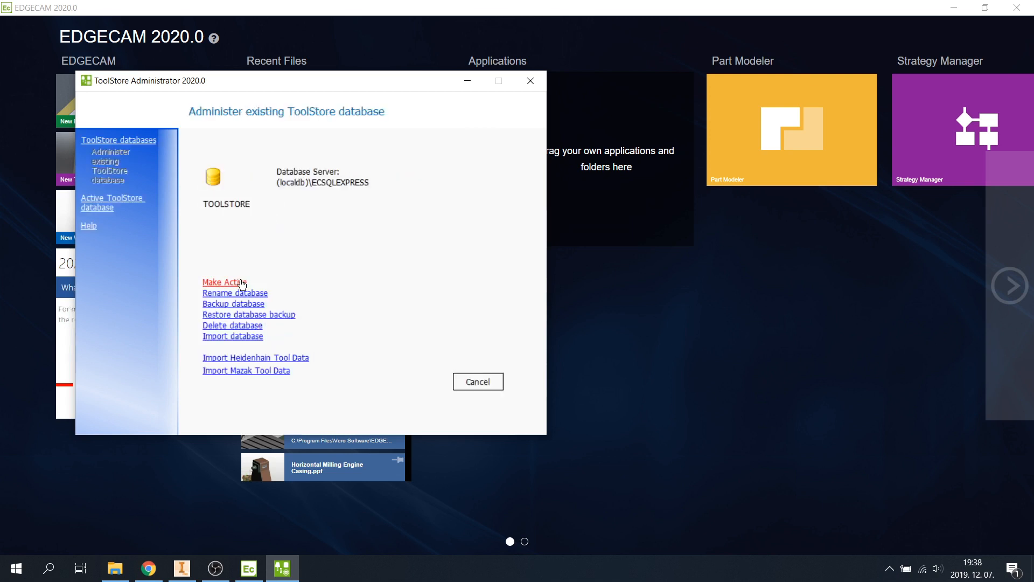
click(241, 281)
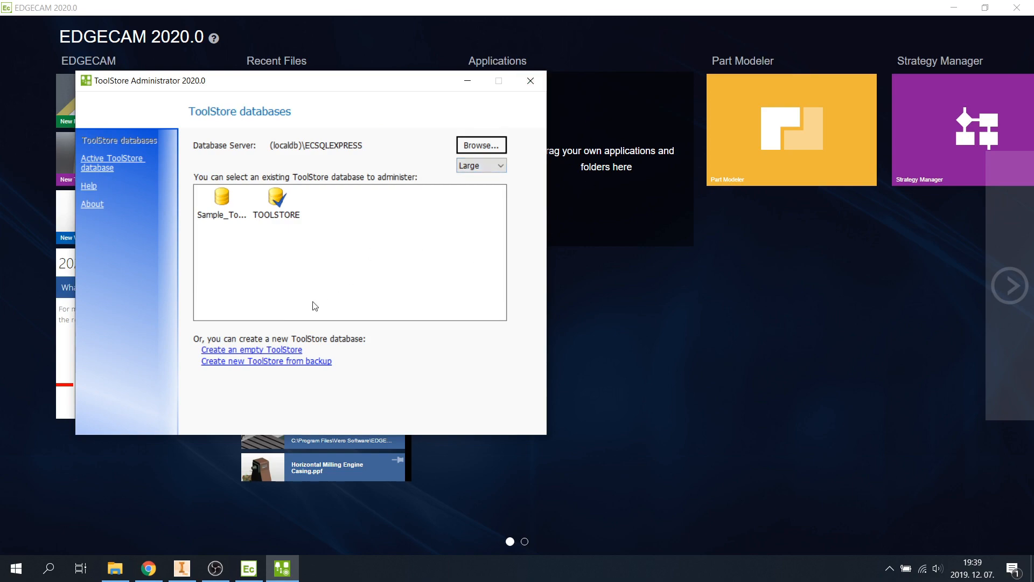
click(538, 90)
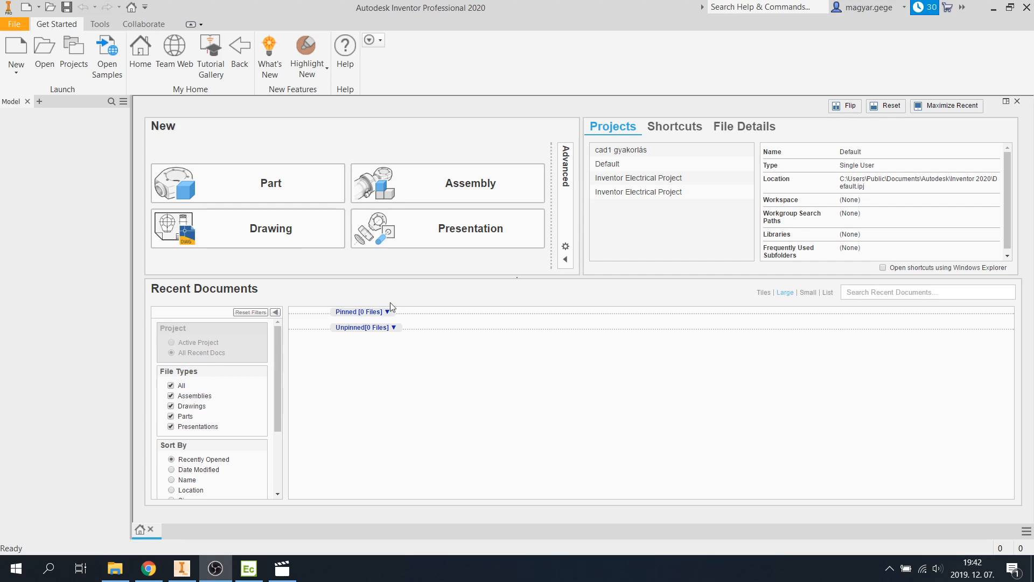
Step: In Autodesk Inventor, unblock the EdgeCAMlink add-in and set it to loaded and to load automatically
click(103, 25)
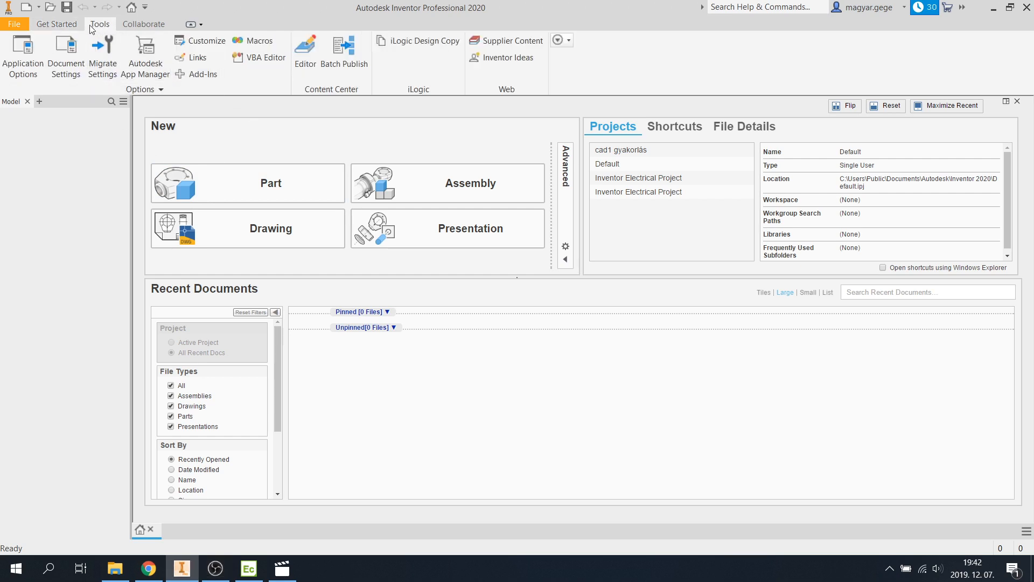
click(215, 78)
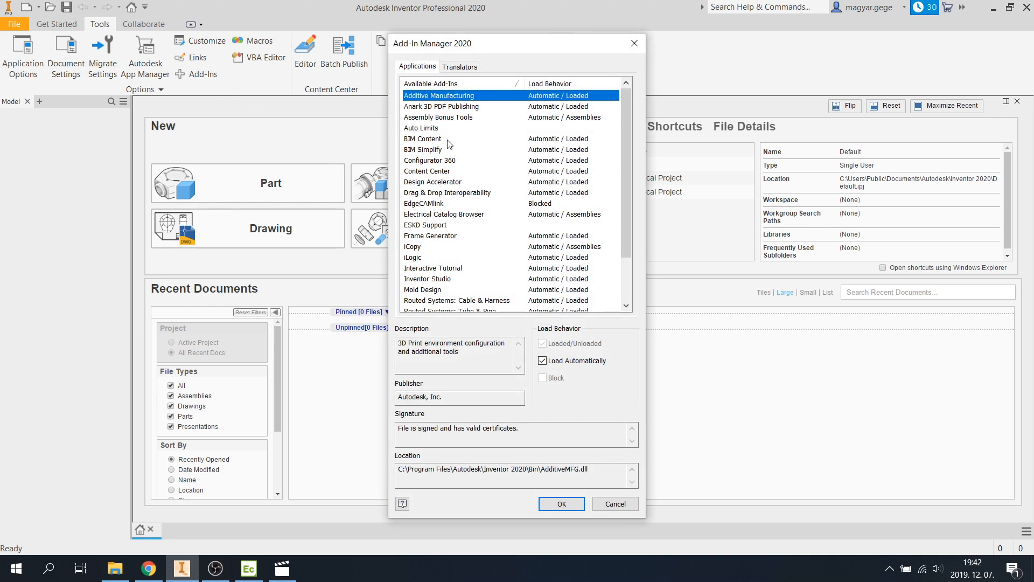
click(540, 205)
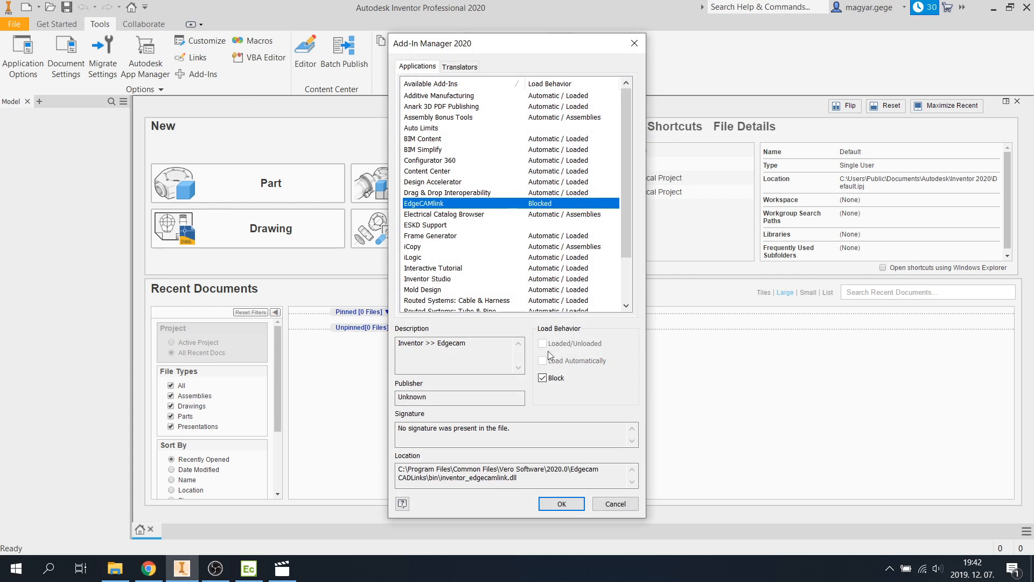
click(542, 378)
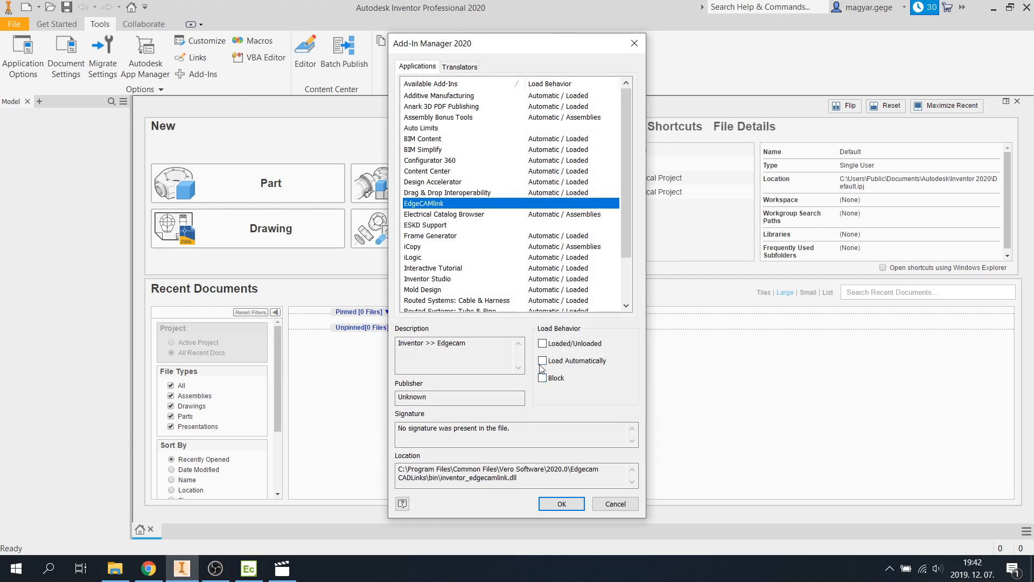
click(543, 361)
click(543, 344)
click(556, 505)
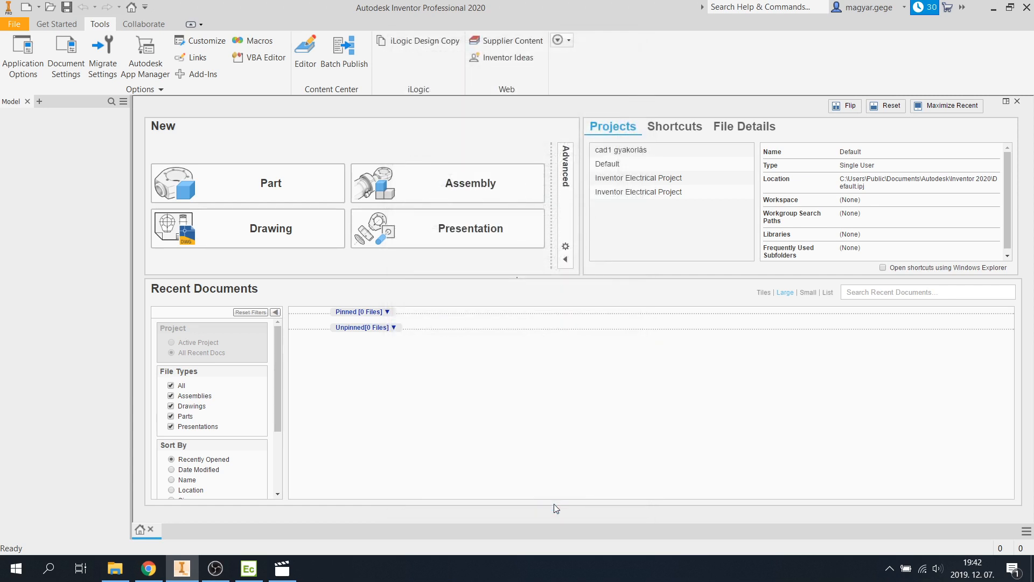
Step: Open the part file ZH1_B from the Letöltések folder
click(70, 25)
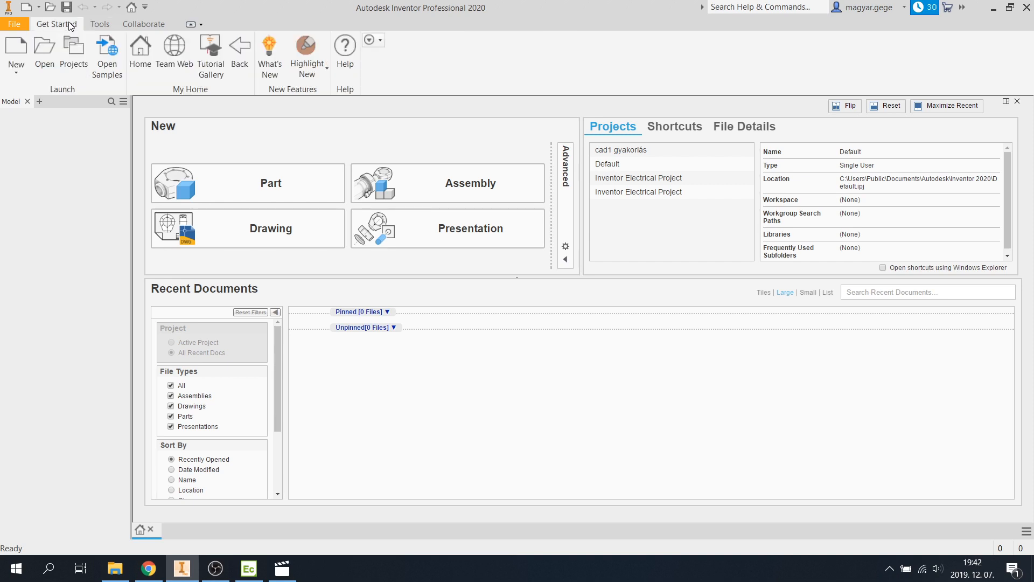
click(53, 48)
click(457, 230)
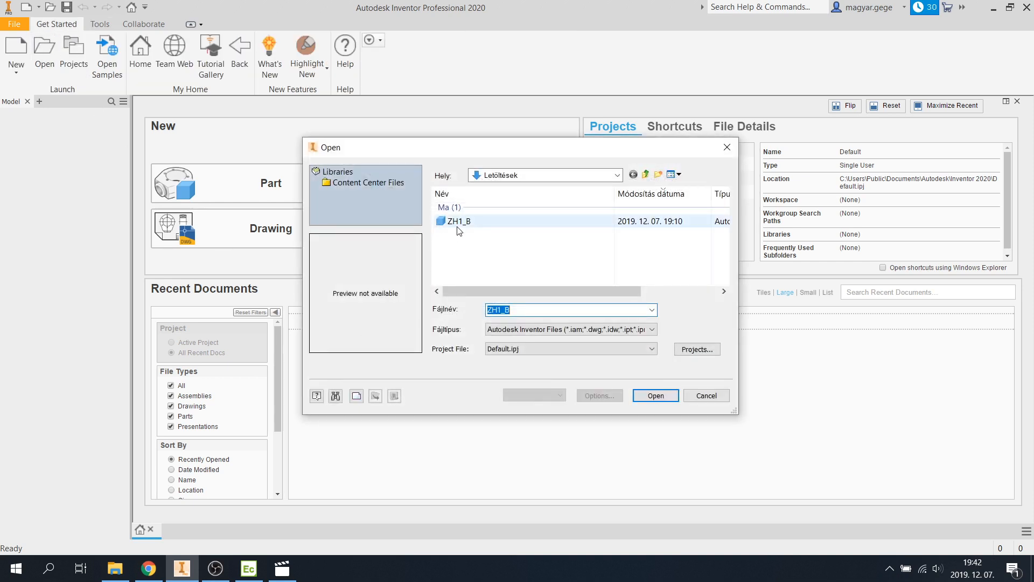
click(654, 400)
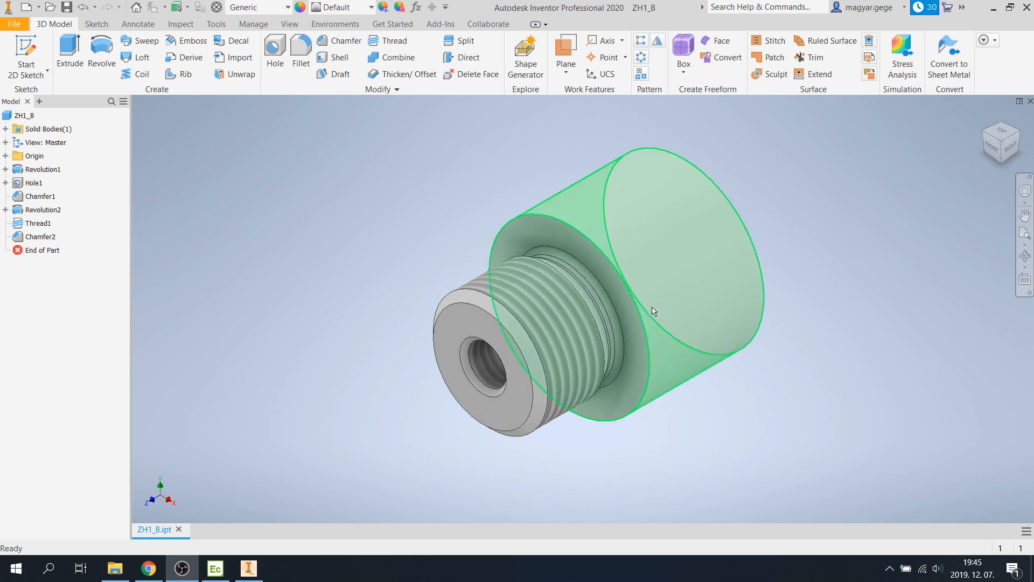
Step: Send the ZH1_B part to Edgecam with the Edgecam add-in and agree to continue in Homework Mode
click(441, 24)
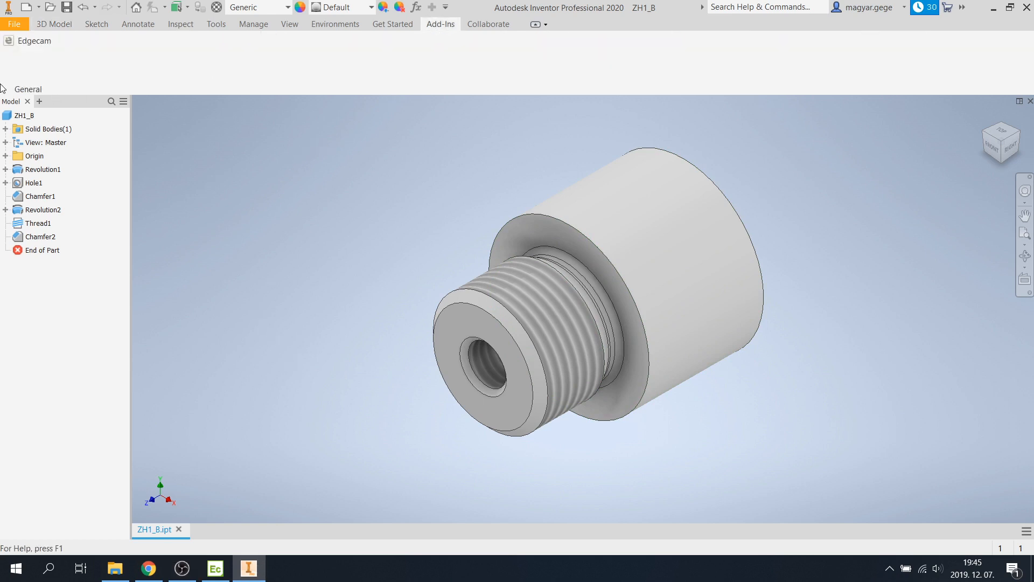
click(25, 40)
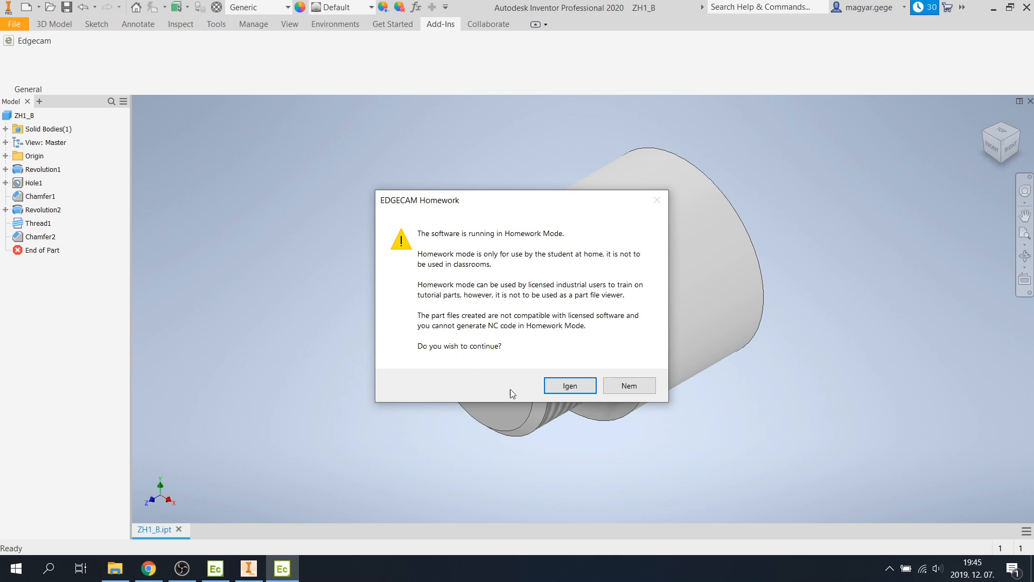
click(552, 390)
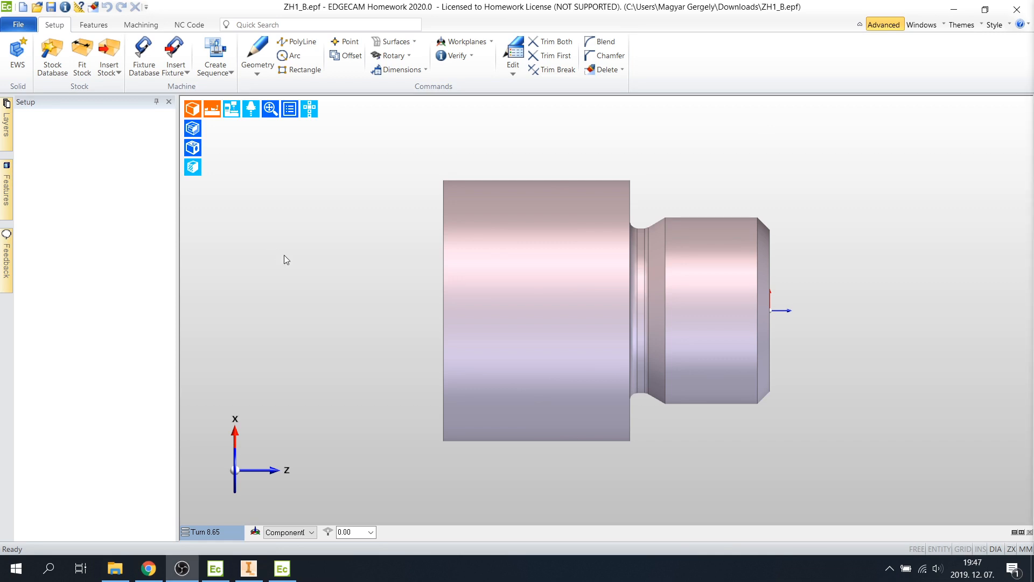
Step: Fit a cylindrical stock around the part with a 30 mm diameter, 20 mm back face offset and 1 mm front face offset
click(77, 74)
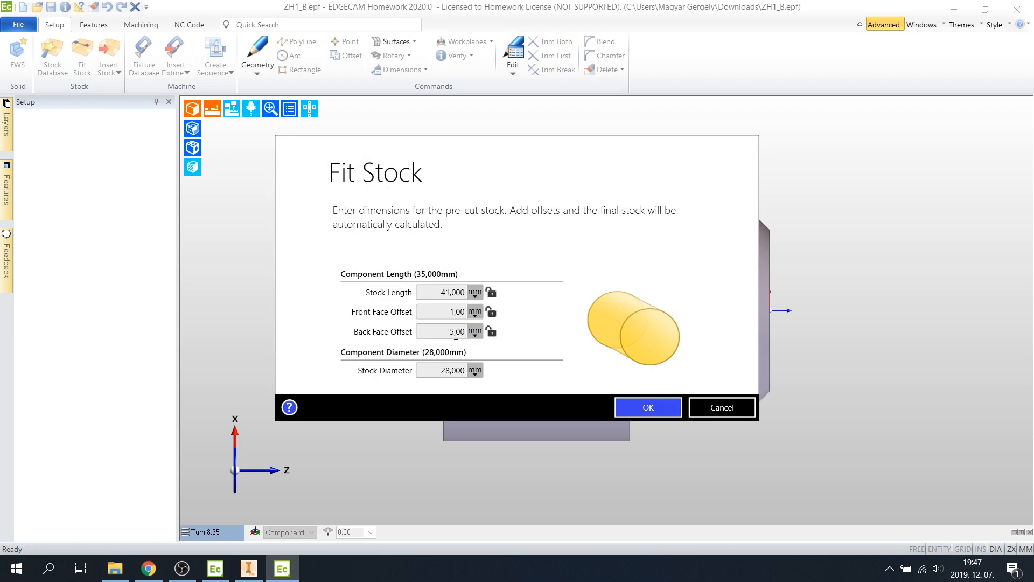
click(453, 370)
text(30)
click(451, 330)
double_click(459, 330)
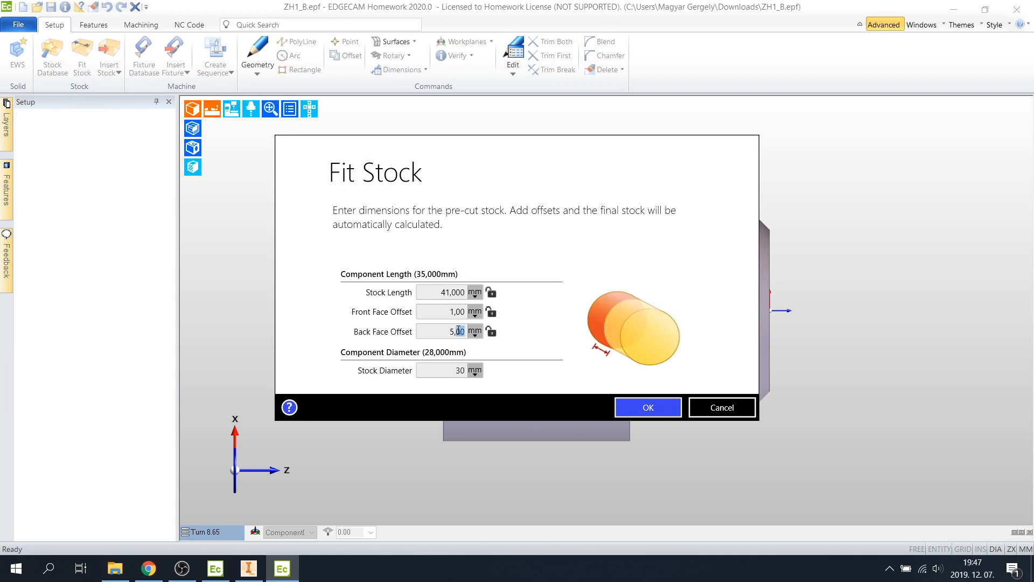
key(BackSpace)
text(20)
drag(452, 313, 461, 314)
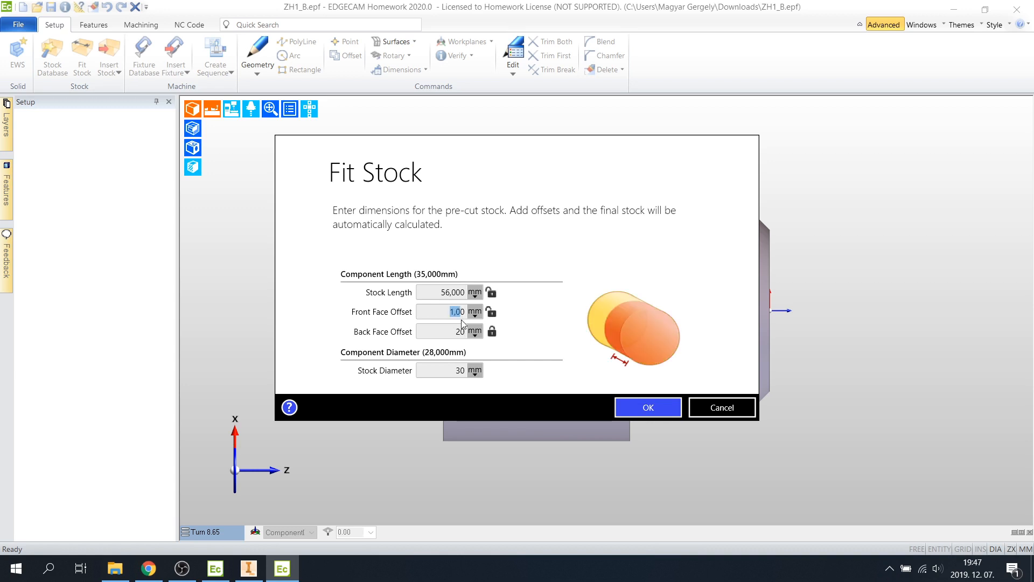
click(457, 317)
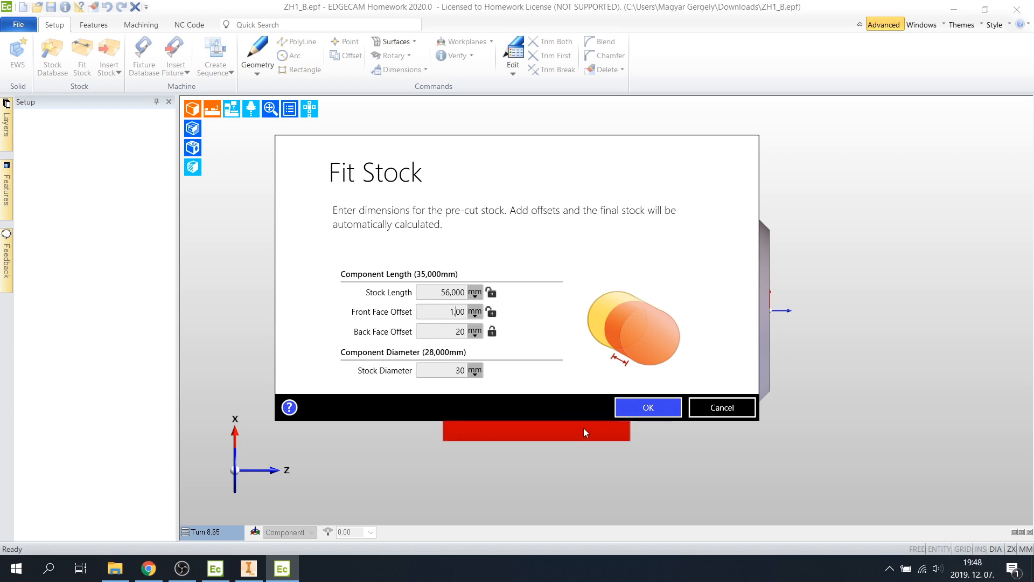
click(635, 408)
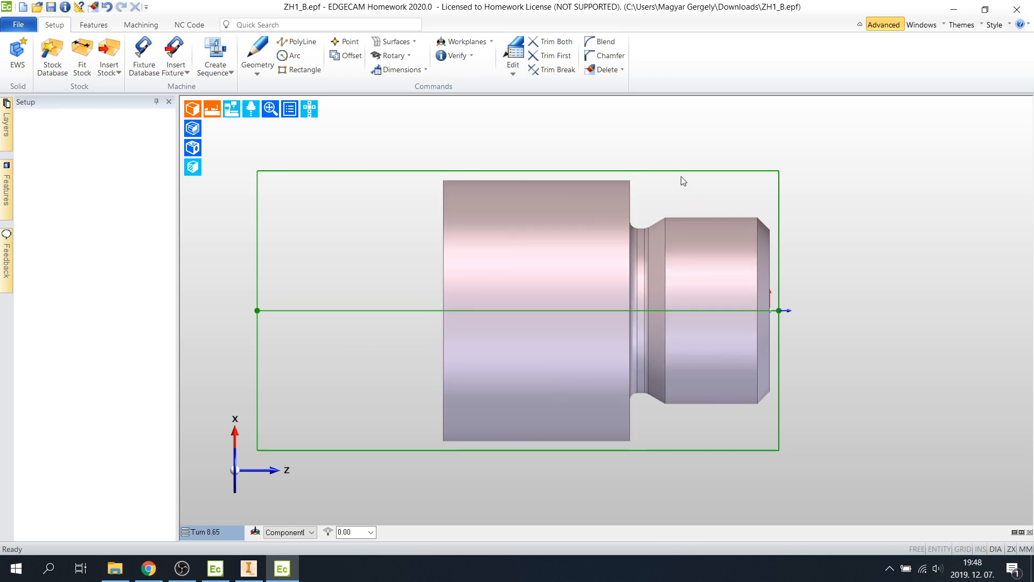
Step: Open the Feature Finder for front turning features and accept the Turn Options with grooves included in the turn profile
click(90, 26)
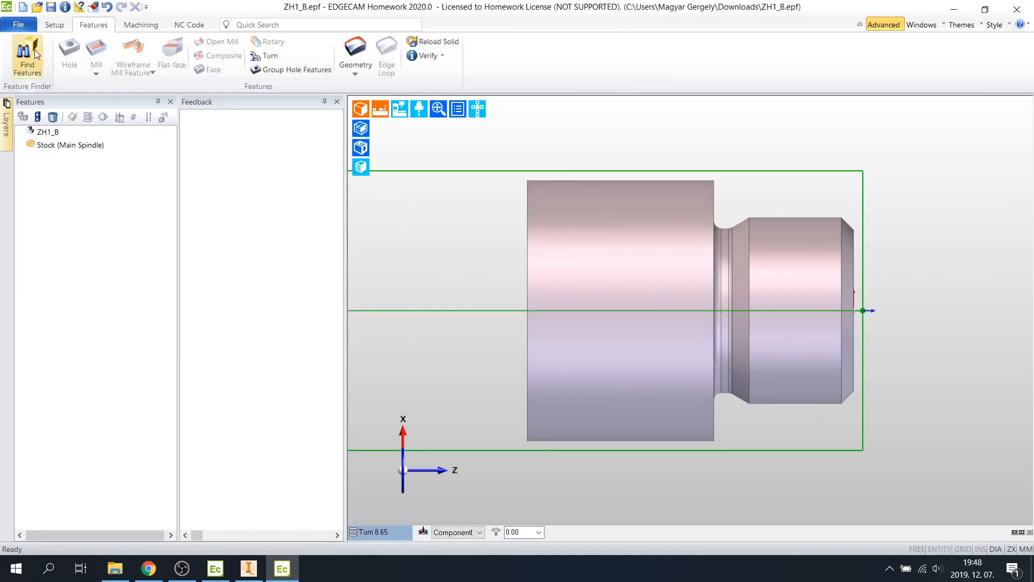
click(28, 56)
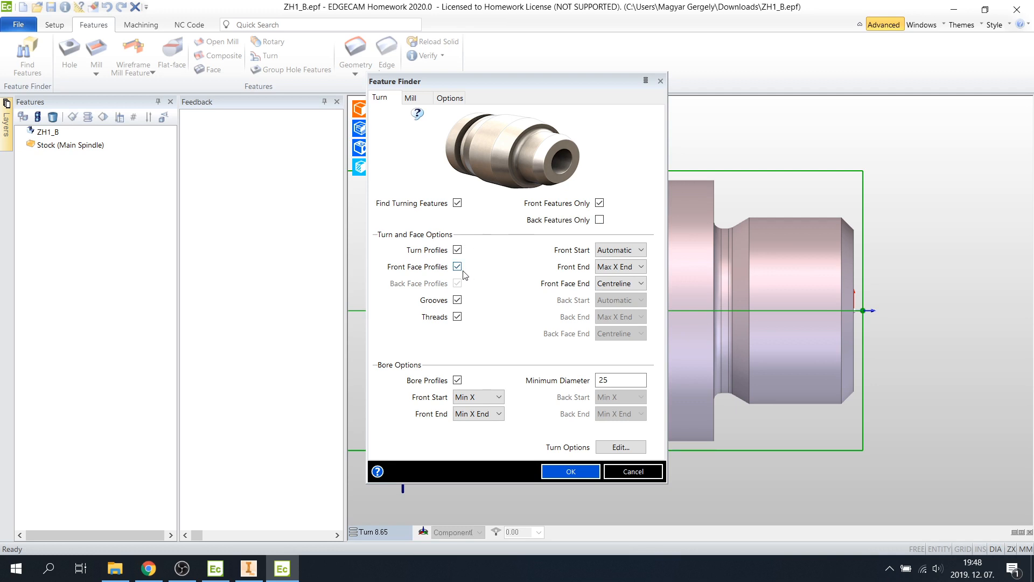
drag(505, 85, 476, 87)
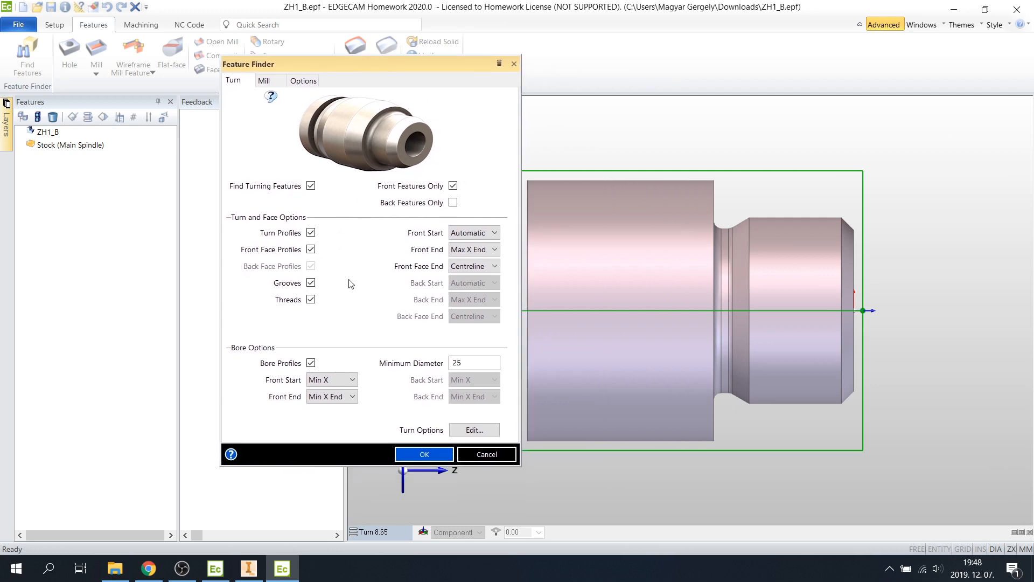
drag(378, 60, 288, 64)
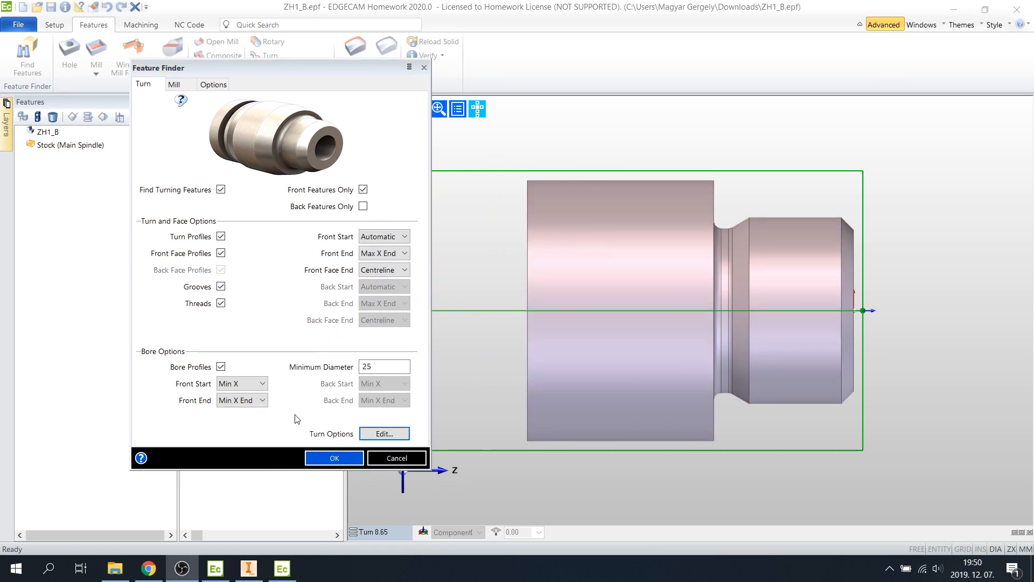
click(374, 438)
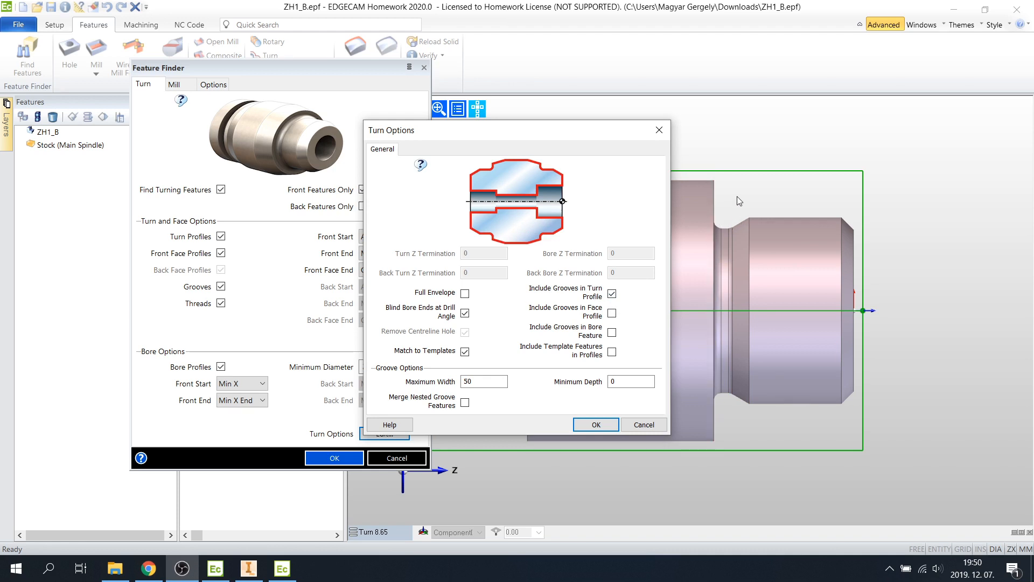
drag(540, 130, 381, 118)
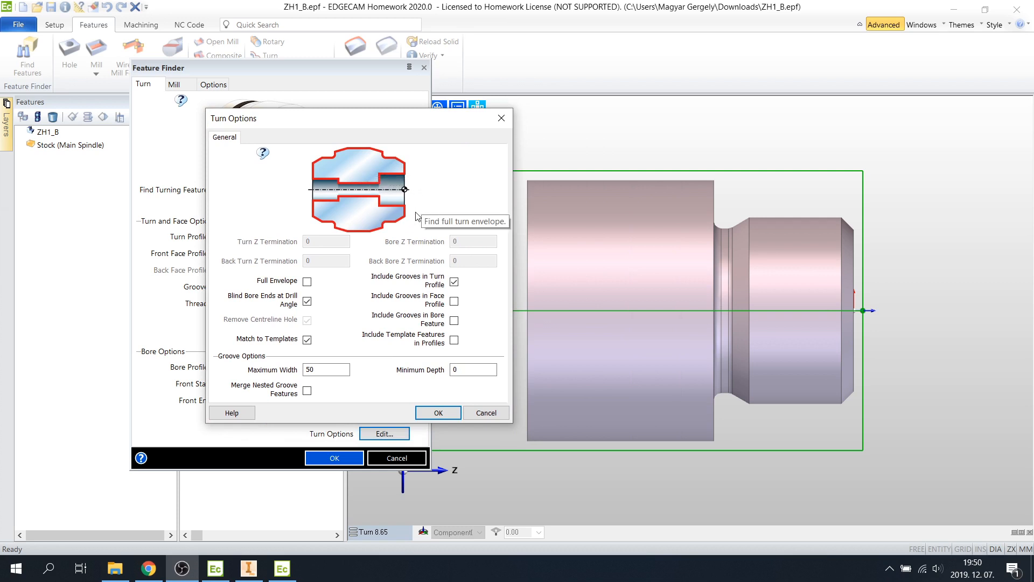
click(434, 413)
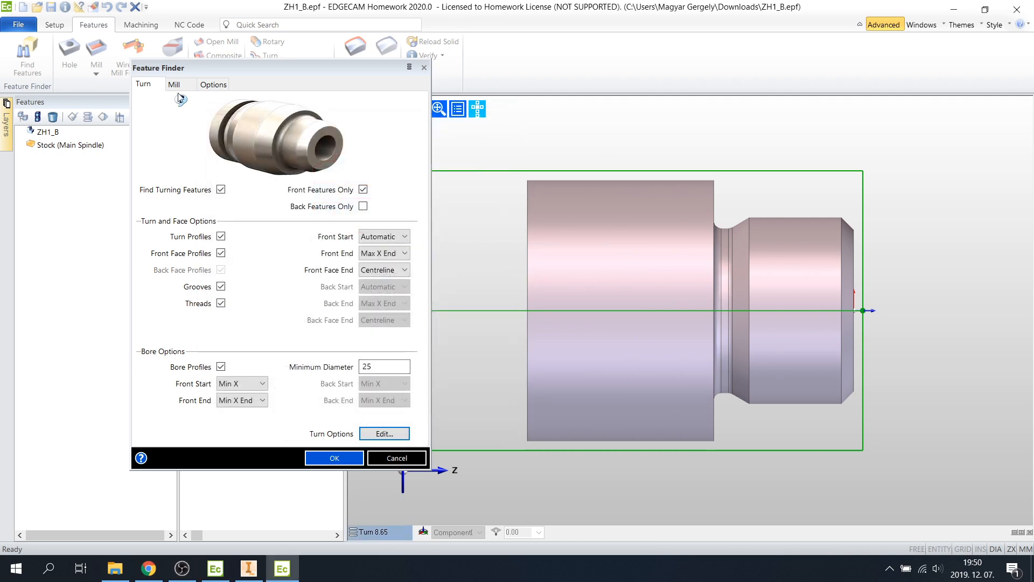
Step: Enable milling feature search, exclude 2D pockets, 2D bosses, open pockets, open mill and flat faces, and run the Feature Finder
click(174, 87)
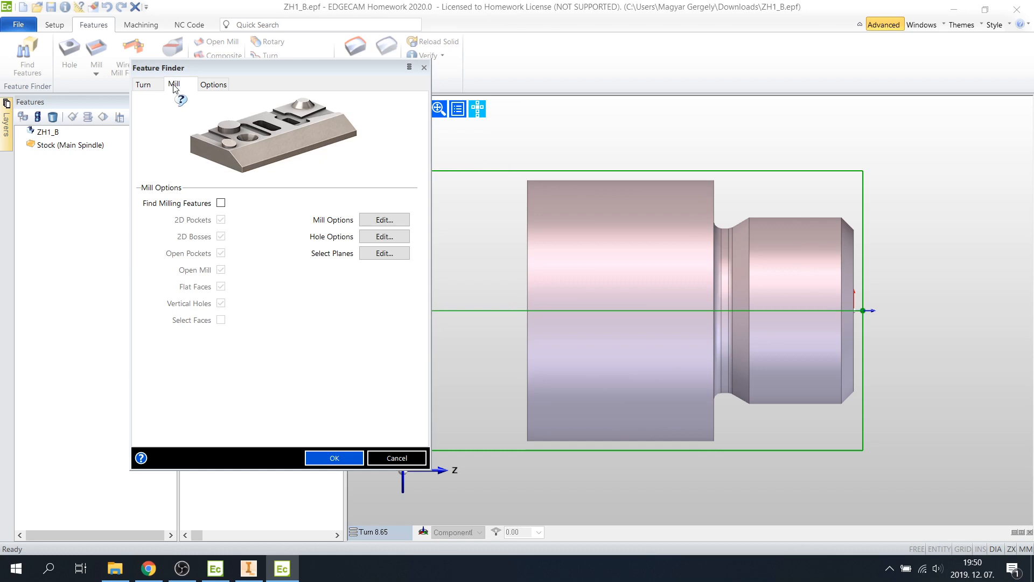
click(221, 203)
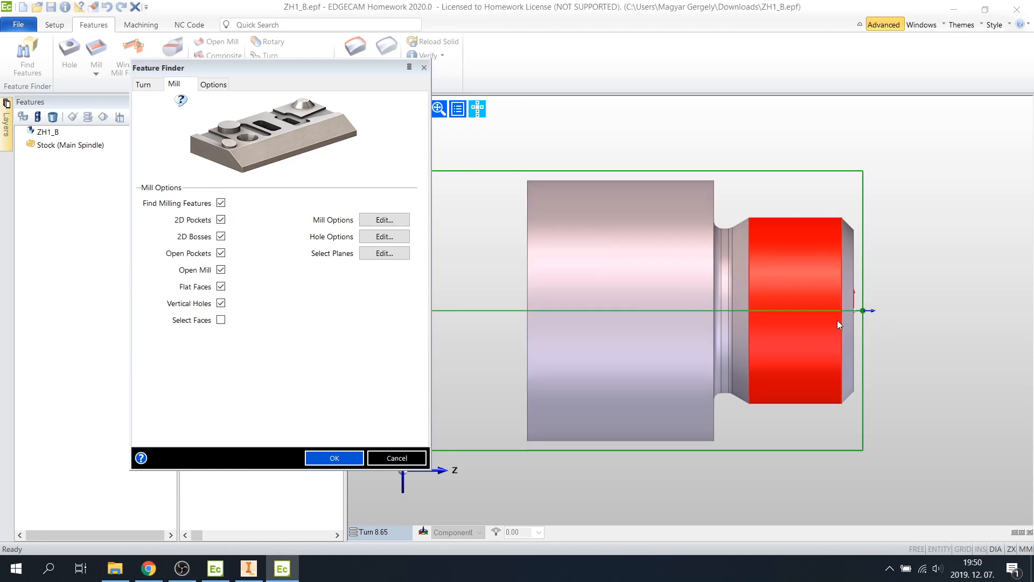
click(221, 219)
click(221, 236)
click(221, 253)
click(221, 270)
click(221, 286)
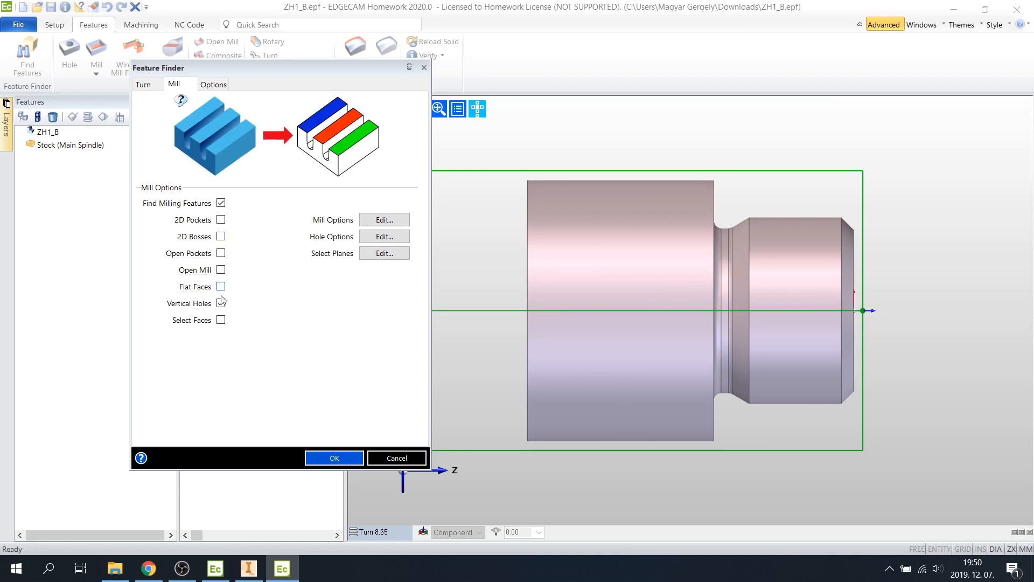
click(195, 307)
click(318, 457)
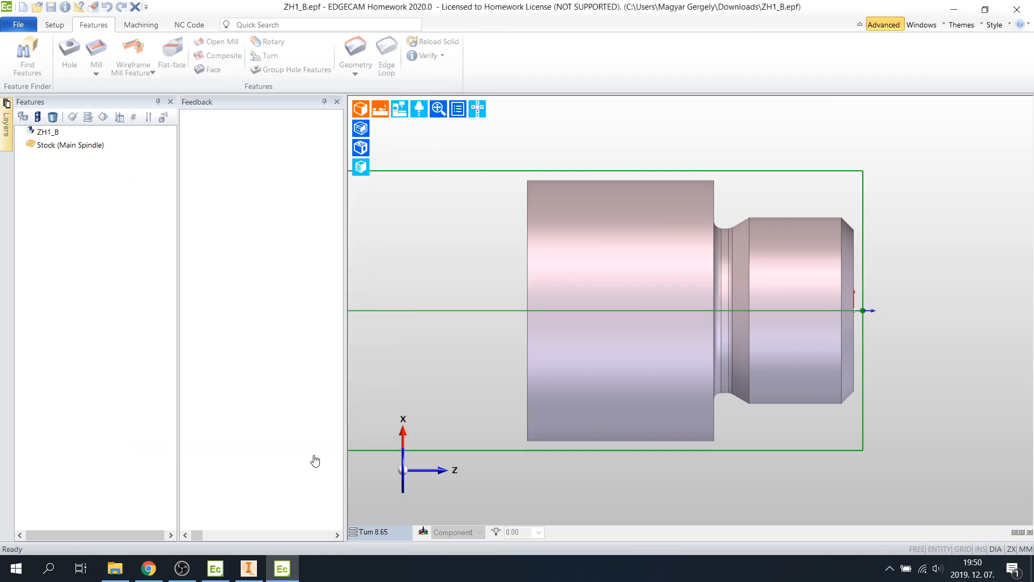
click(337, 102)
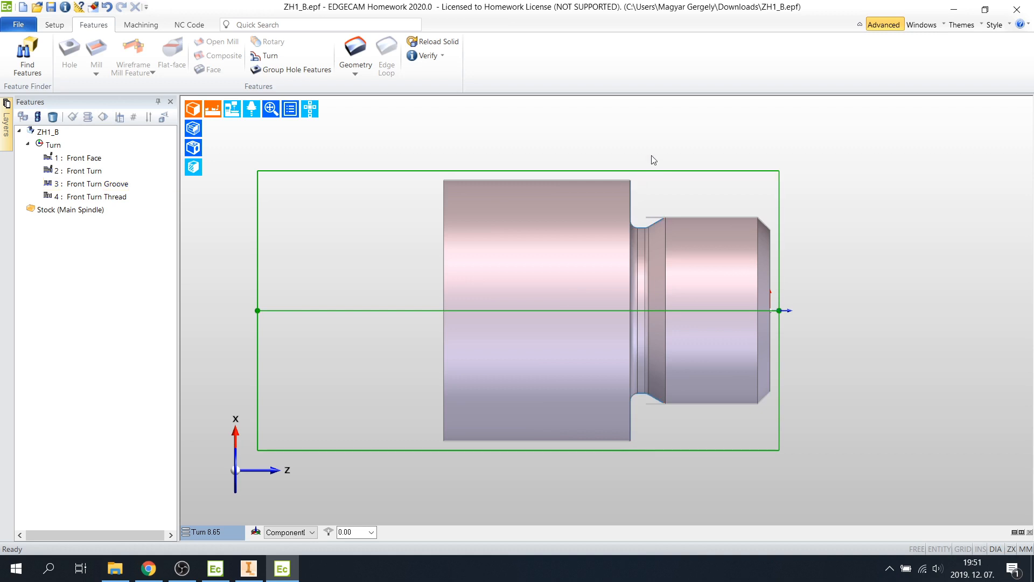
Step: Delete the Front Turn Groove feature from the ZH1_B turning features
click(123, 184)
right_click(123, 185)
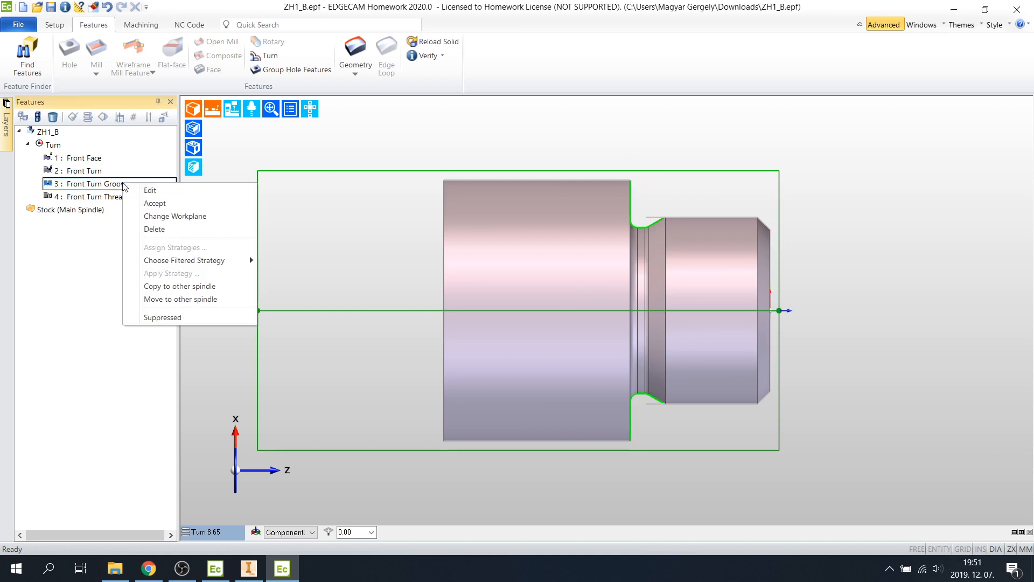
click(151, 231)
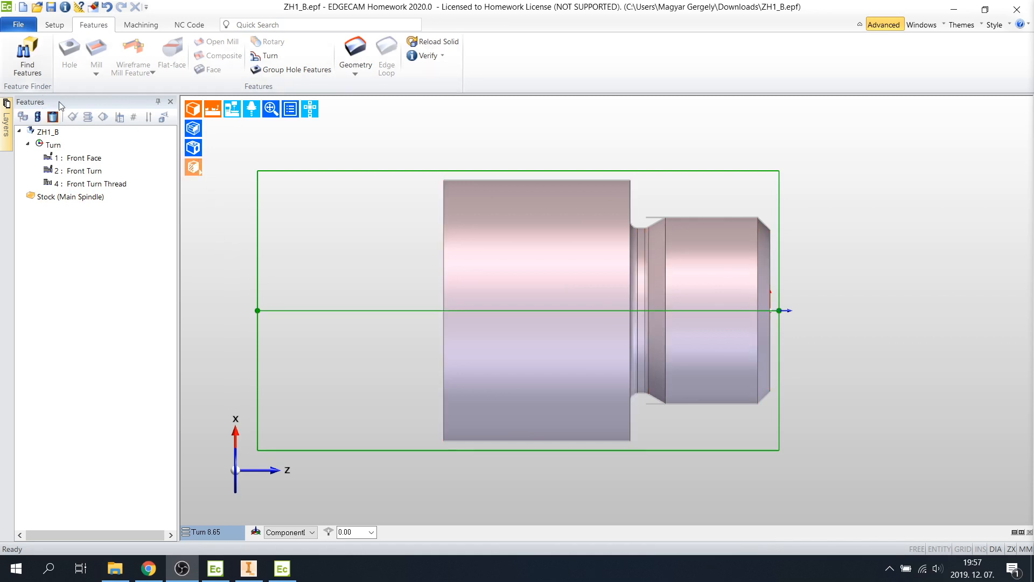
Step: Create a turning sequence on the Sample Lathe 2 axis mm.tcp machine with New Toolkit.1 and the default chuck settings
click(133, 31)
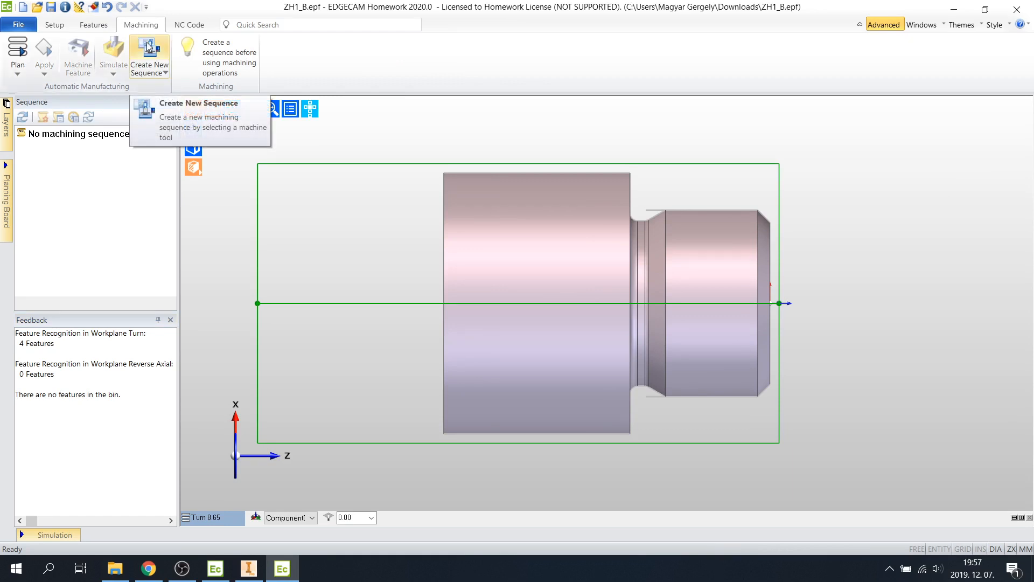
click(149, 47)
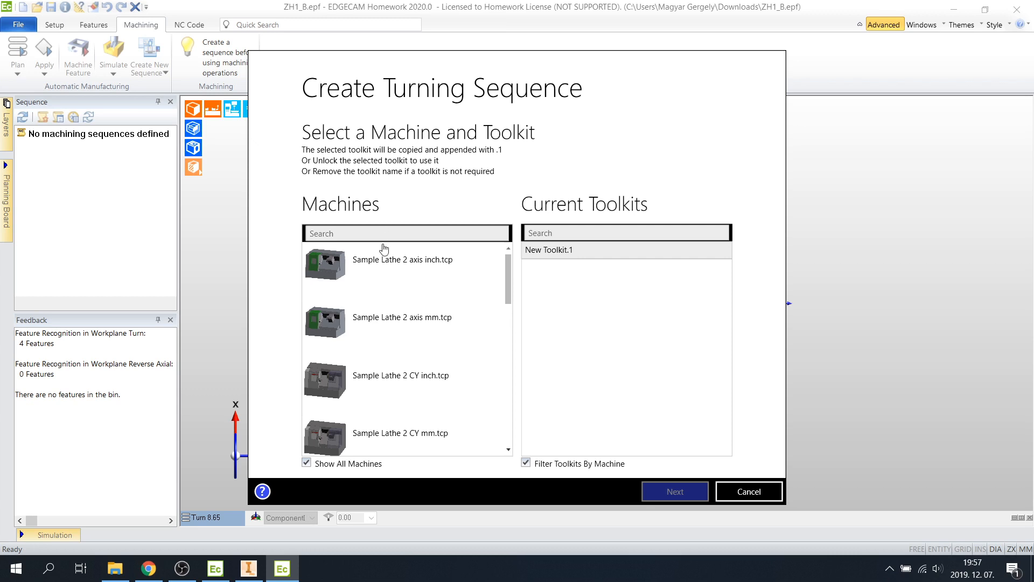
click(364, 325)
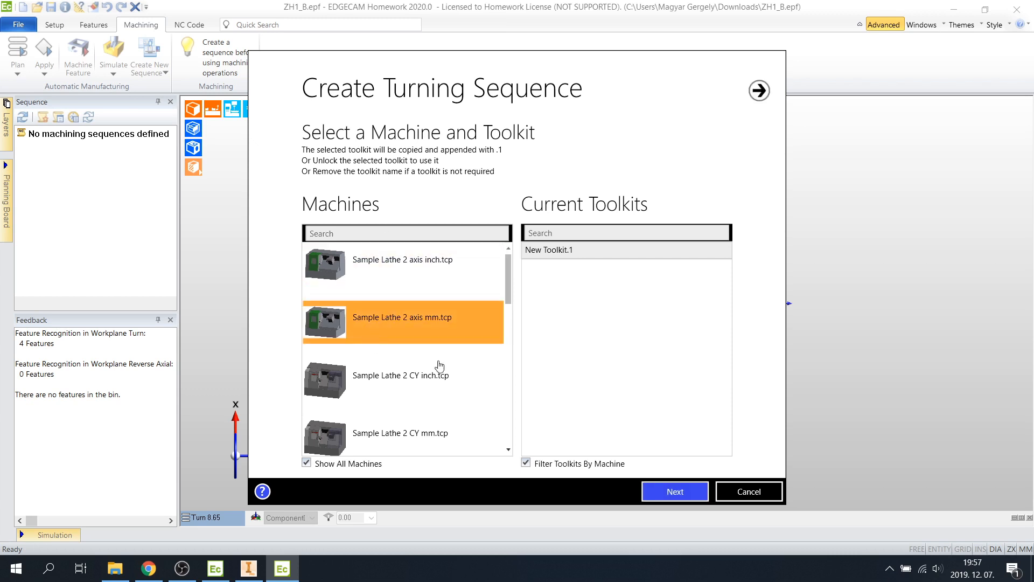
click(658, 491)
click(658, 491)
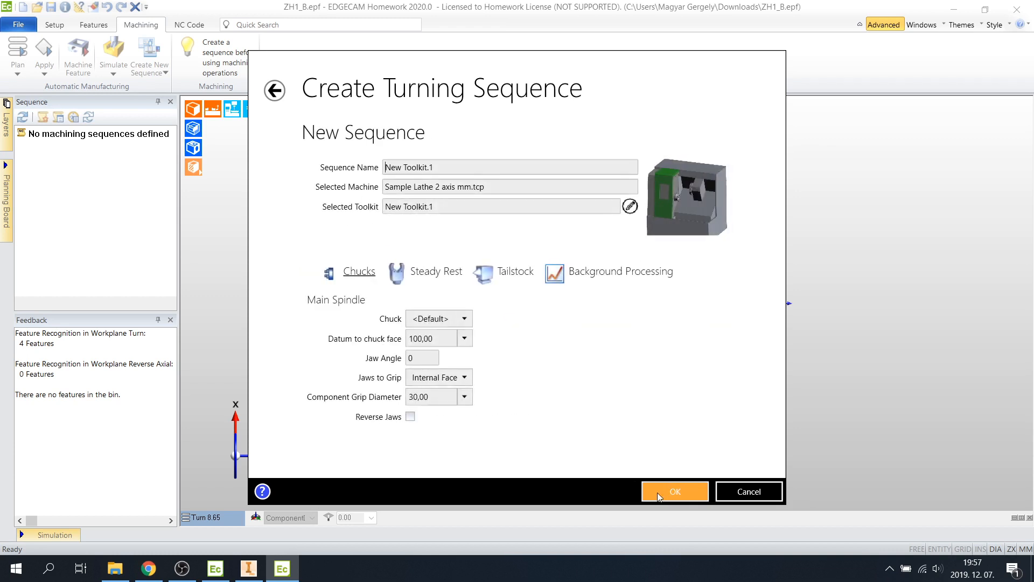
click(658, 491)
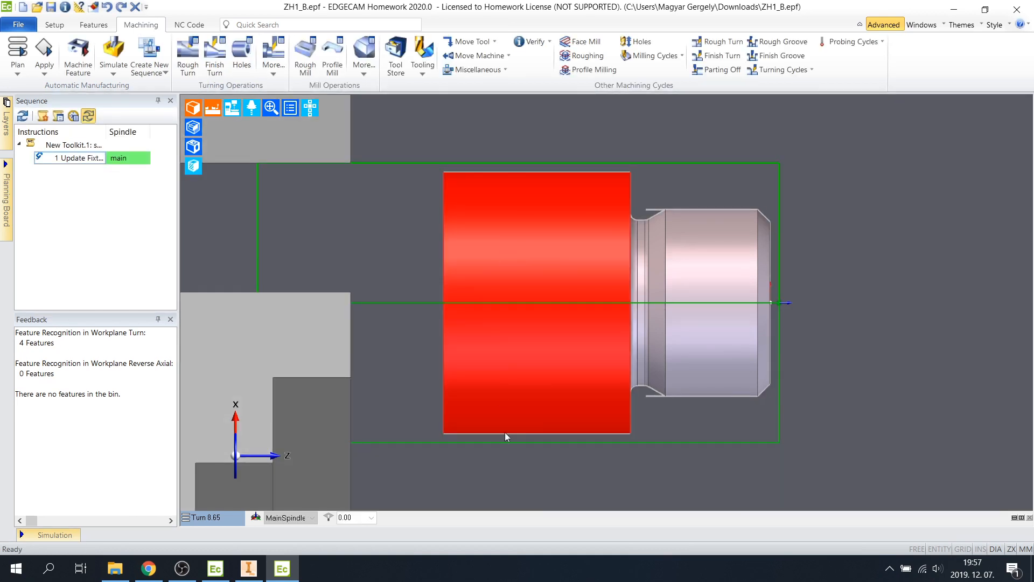
scroll(432, 380, down, 5)
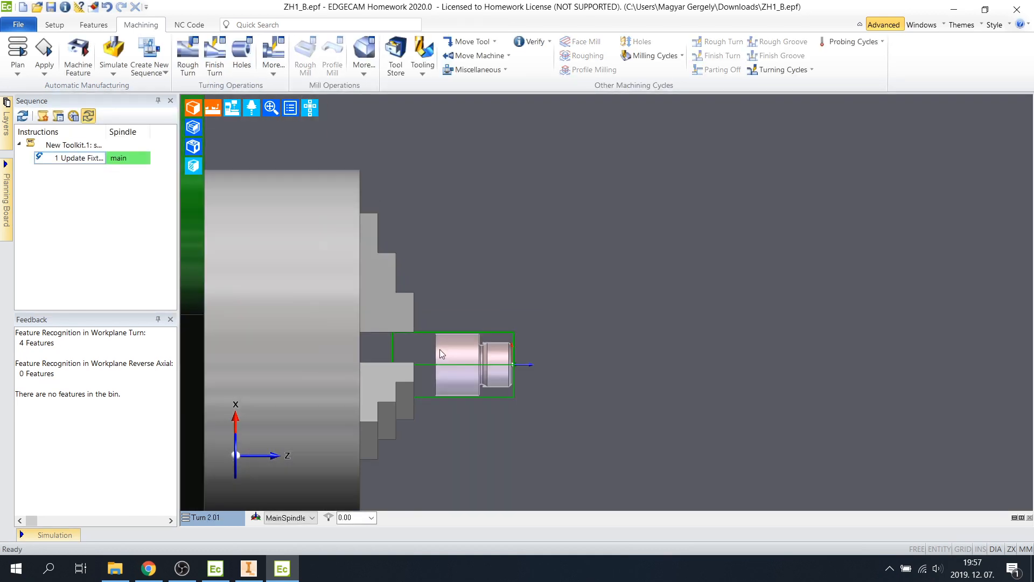
scroll(598, 286, down, 4)
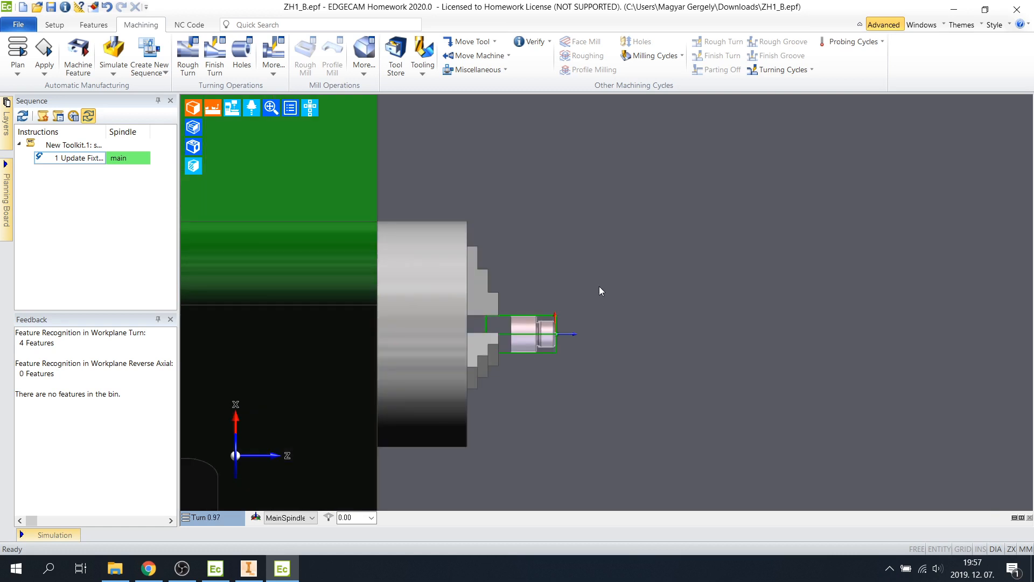
scroll(594, 274, down, 2)
scroll(594, 274, up, 2)
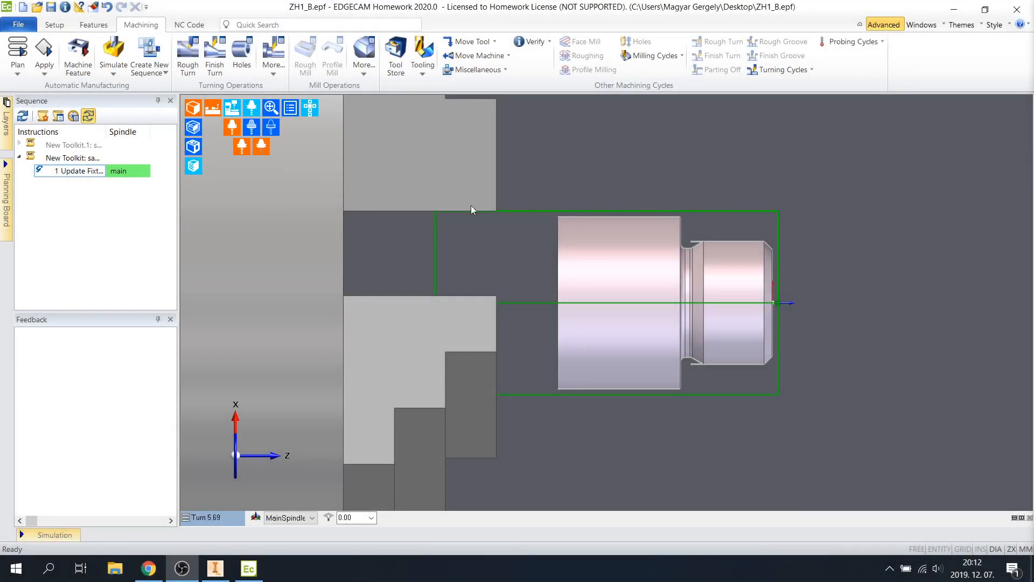
Step: Add a turning tool to the Tool Store described as Roughing, with comment SCLCR2020K09, turret position 1 and roughing use enabled
click(395, 74)
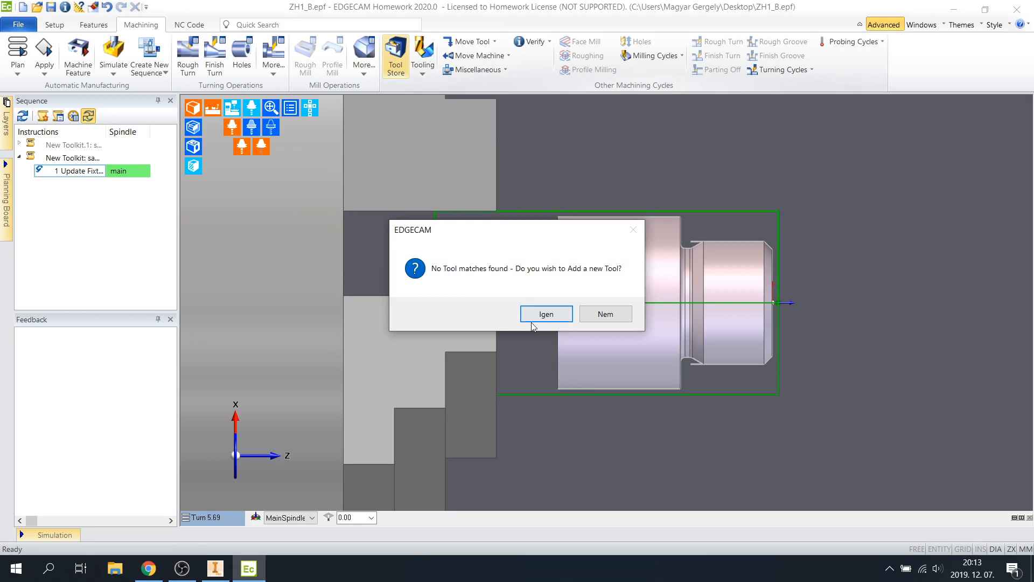
click(545, 315)
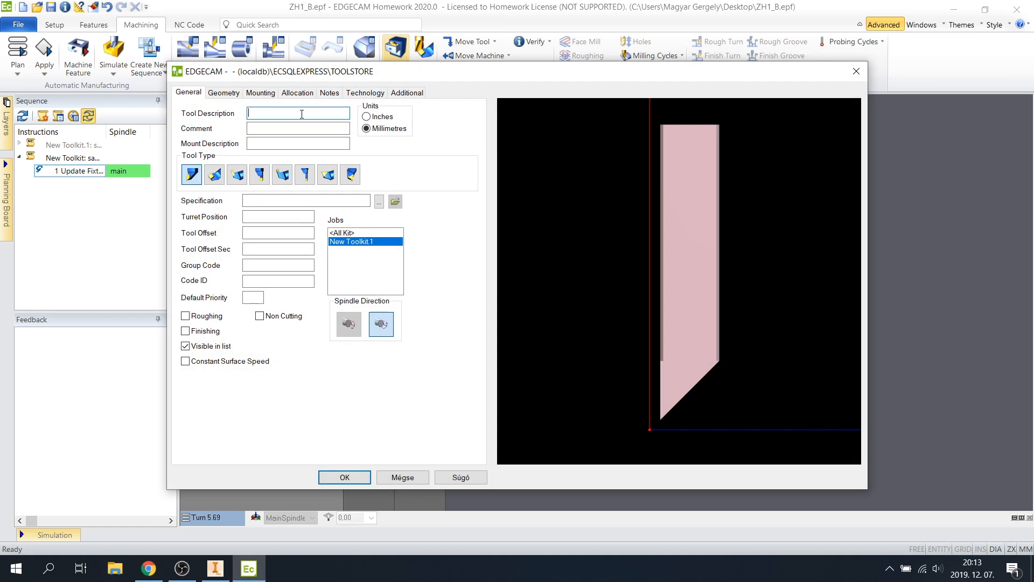
text(Roughing)
click(326, 125)
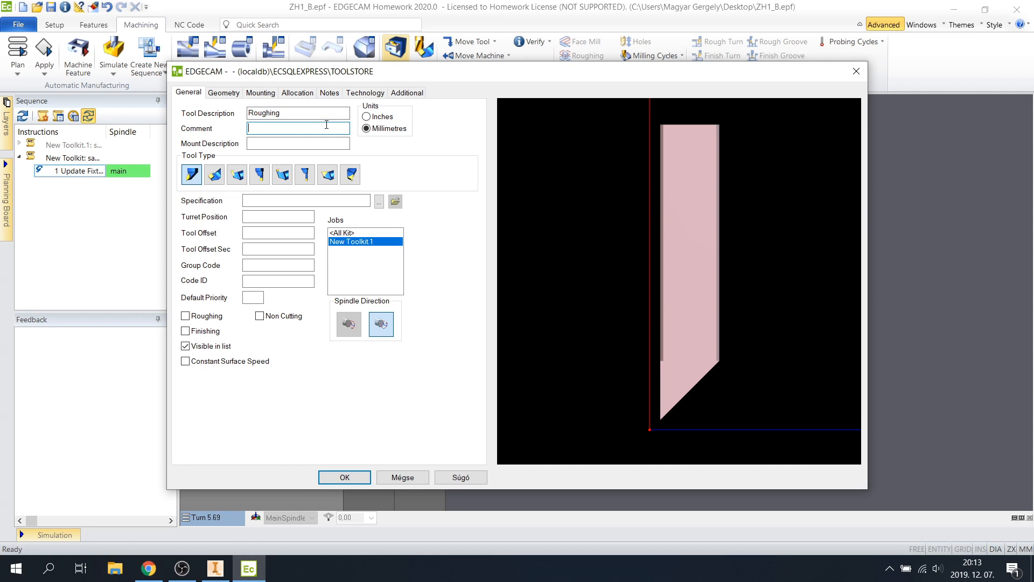
text(SCLCR2020K09)
click(287, 217)
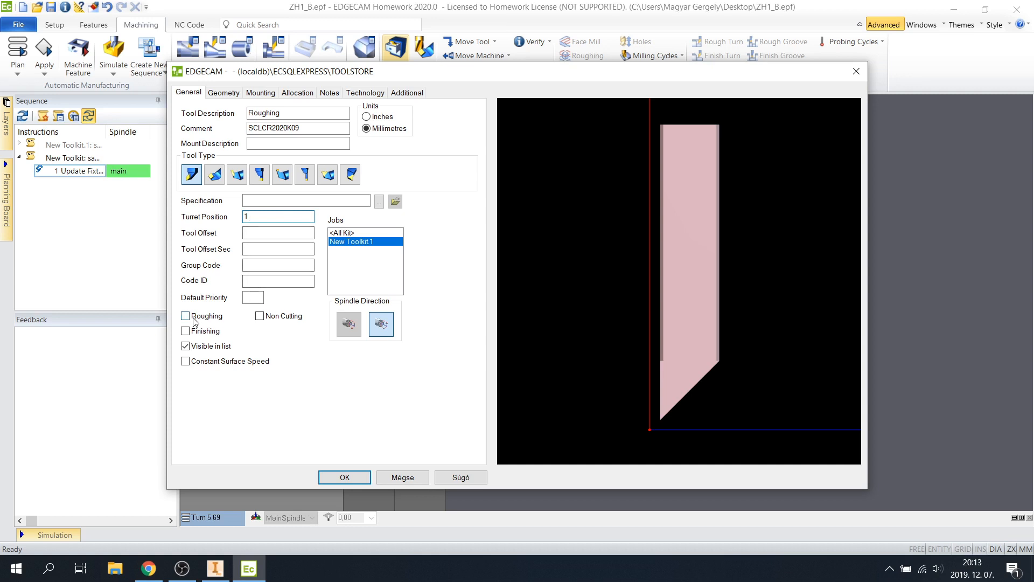
click(185, 318)
Step: Define the tool's geometry by the ISO standard code SCLCR-2020K-09
click(224, 93)
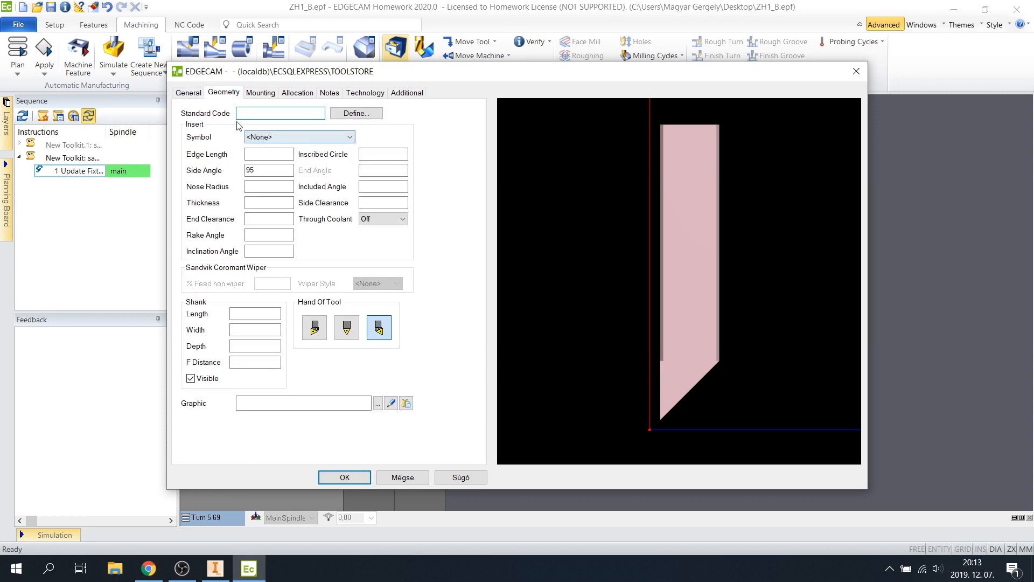
click(356, 114)
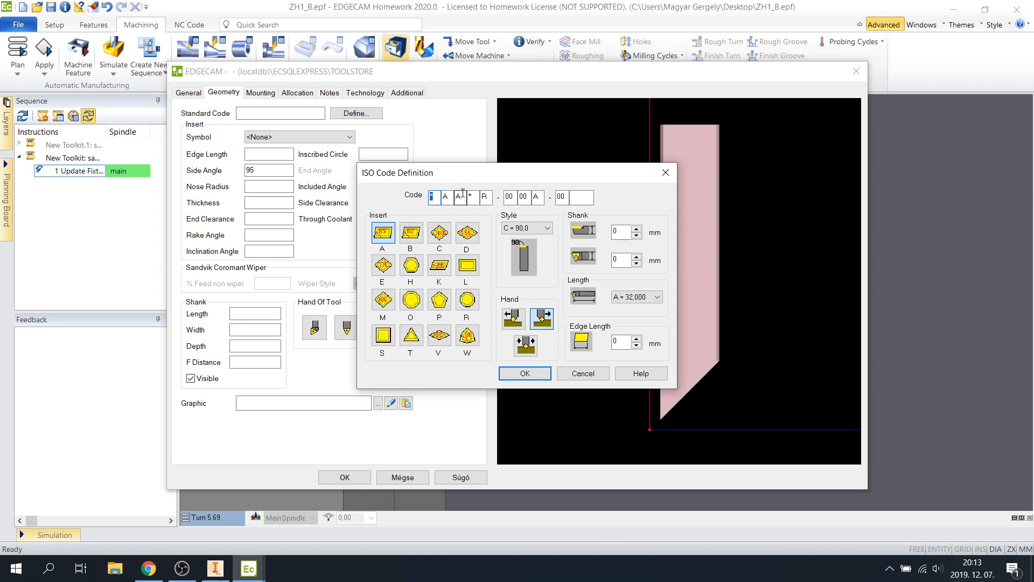
text(SCLC)
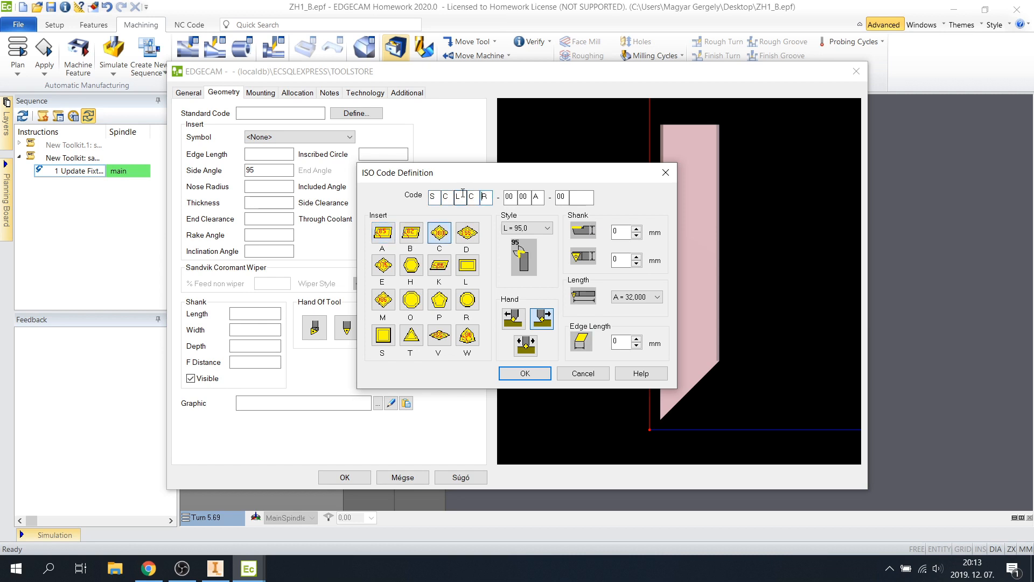
text(K)
click(525, 374)
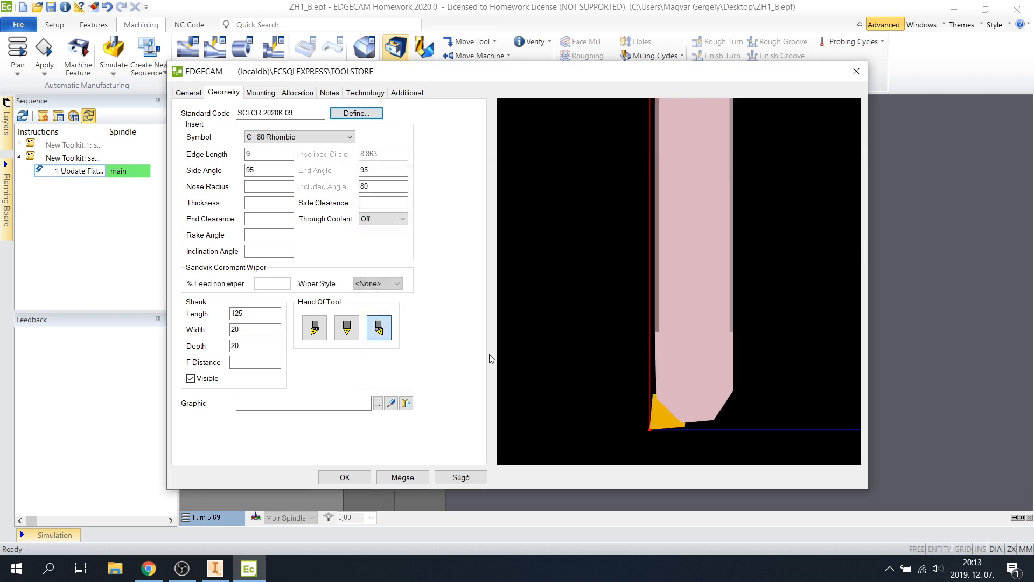
Step: Set the insert's nose radius to 0,8 and its thickness to 3,97
click(277, 189)
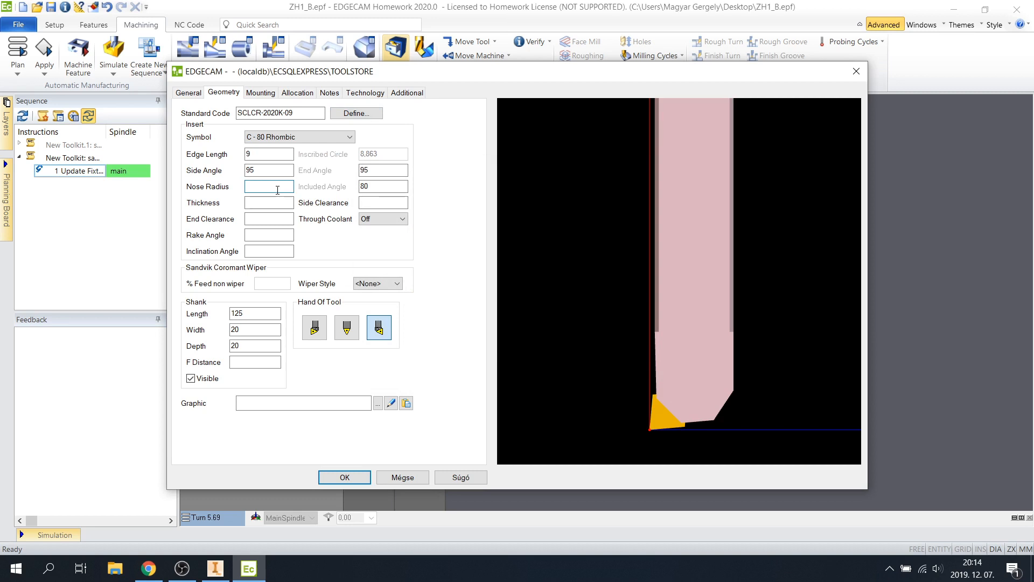
text(0.8)
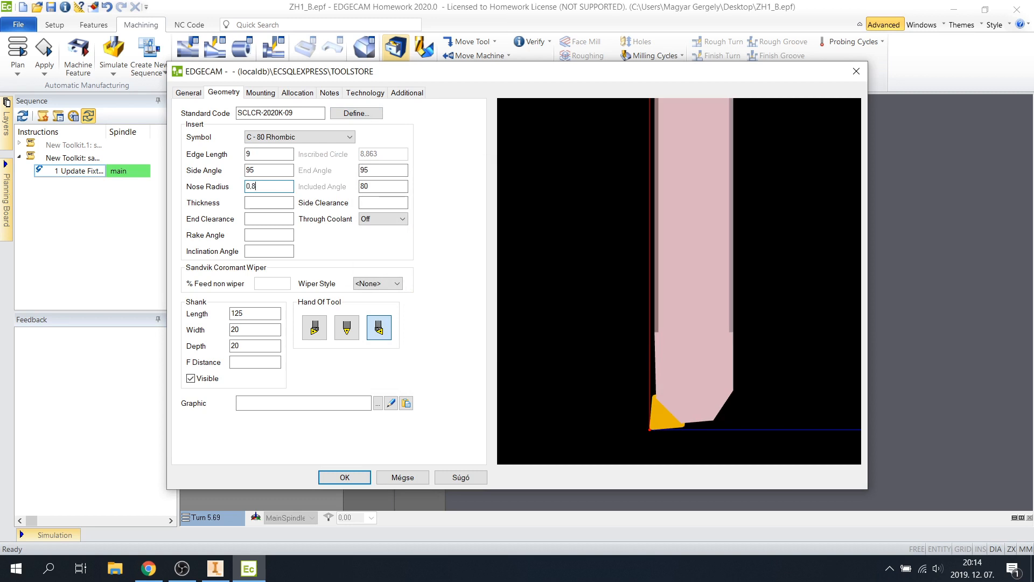
click(267, 200)
text(3,97)
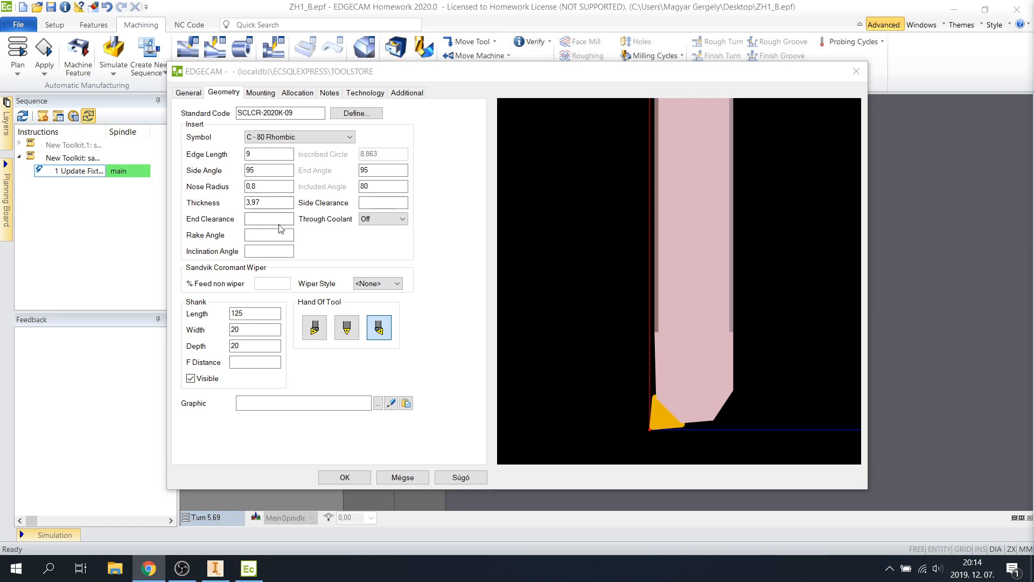
Step: Set the roughing tool's mounting gauges to Z 30 and X 100
click(261, 92)
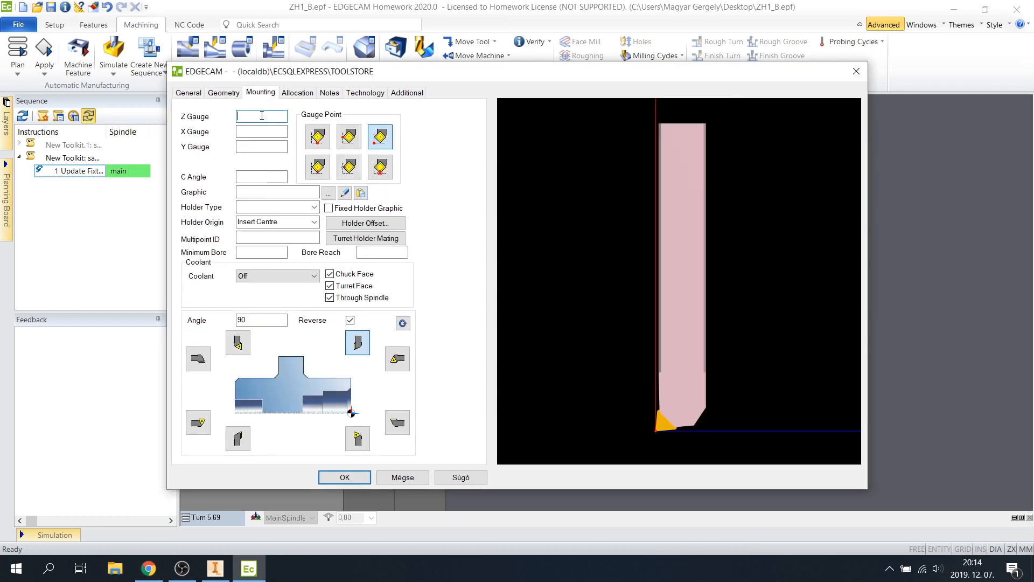
click(262, 115)
text(30)
click(276, 131)
text(100)
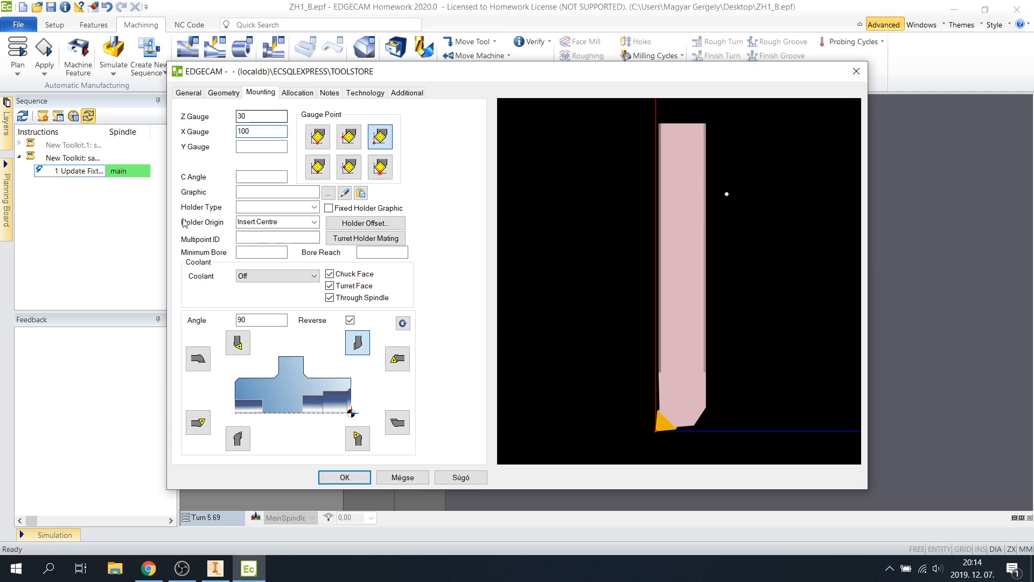
Step: Save the roughing tool and create a threading tool with description and comment Threading at turret position 4
click(344, 478)
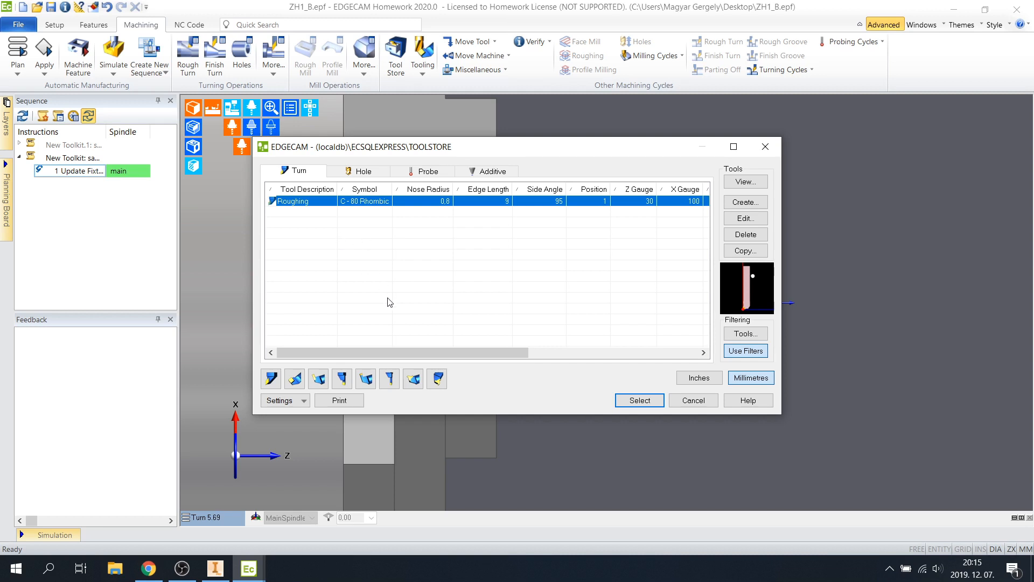
click(441, 383)
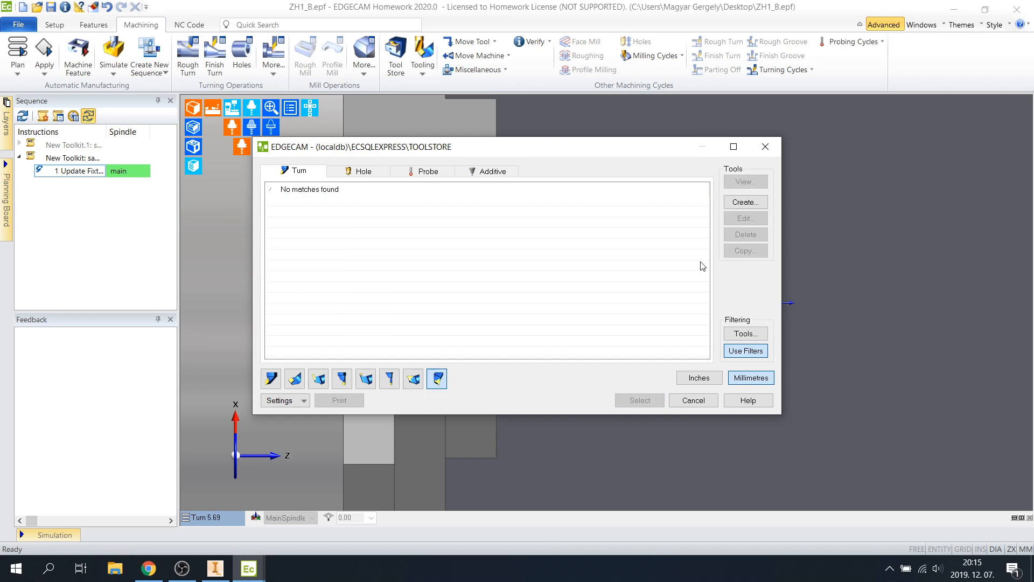
click(734, 206)
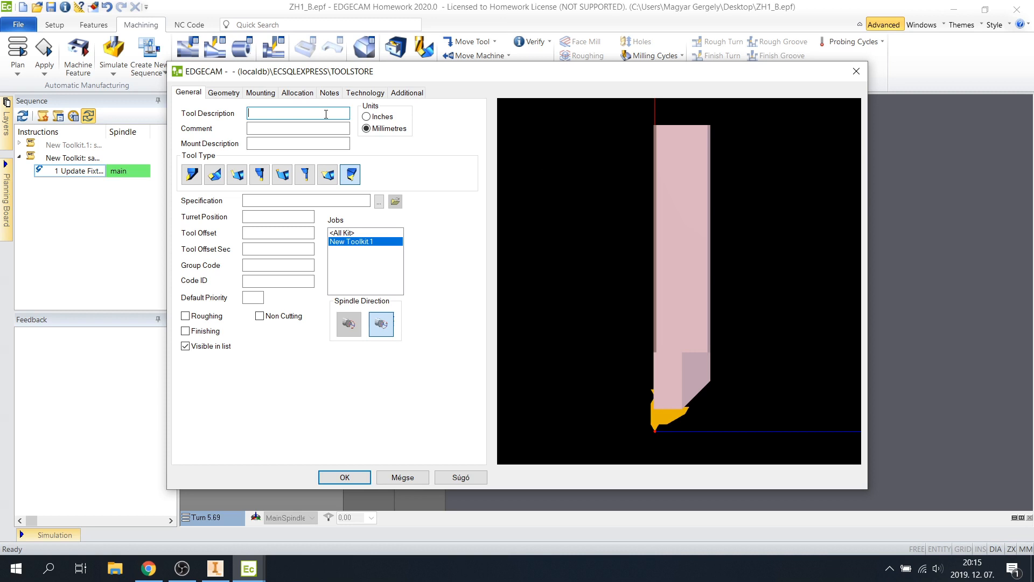
text(Threading)
key(Tab)
text(T)
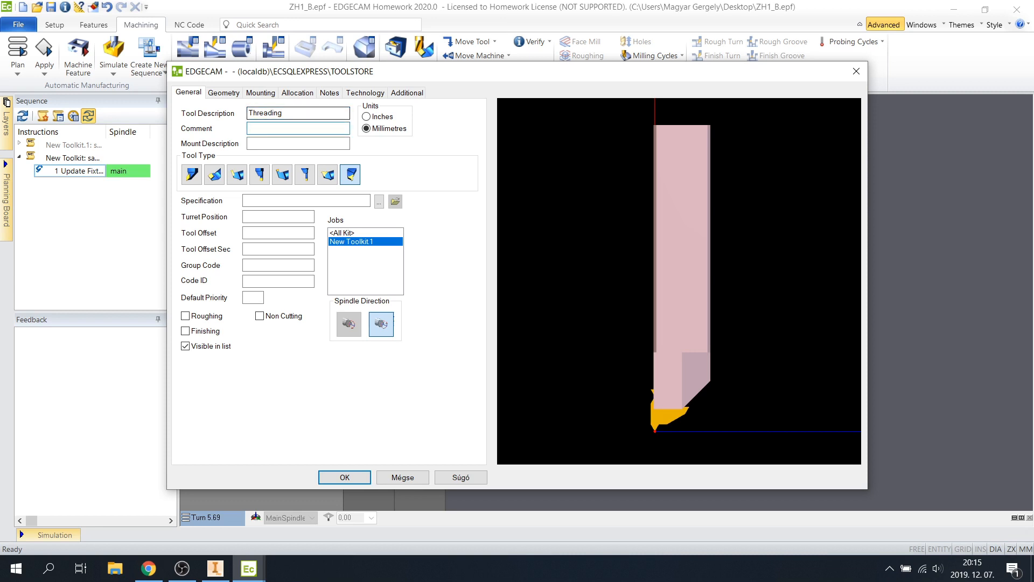
text(Threading)
click(271, 216)
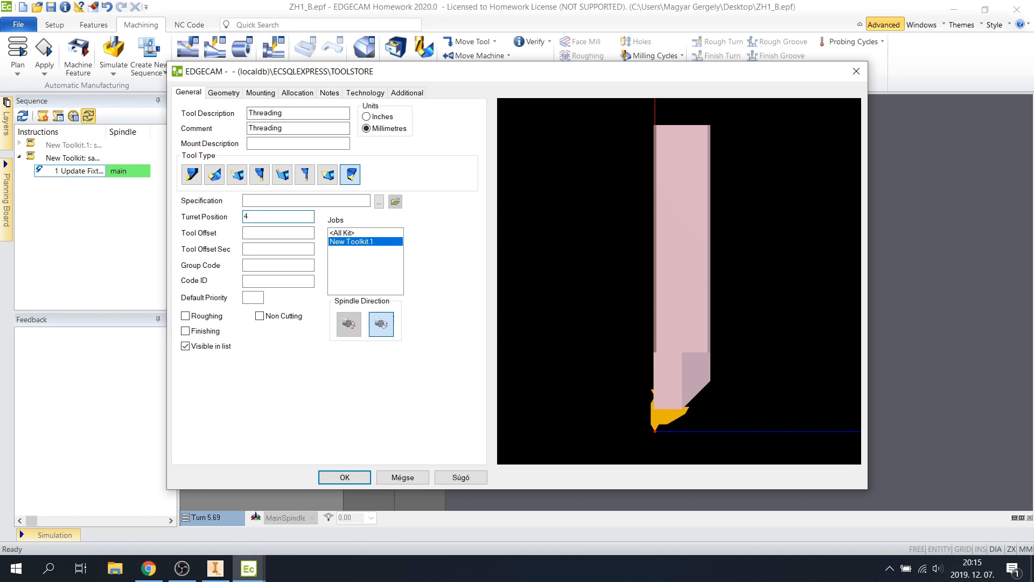
Step: Set the threading tool's reach to 2, included angle to 60 and nose radius to 0,17
click(223, 92)
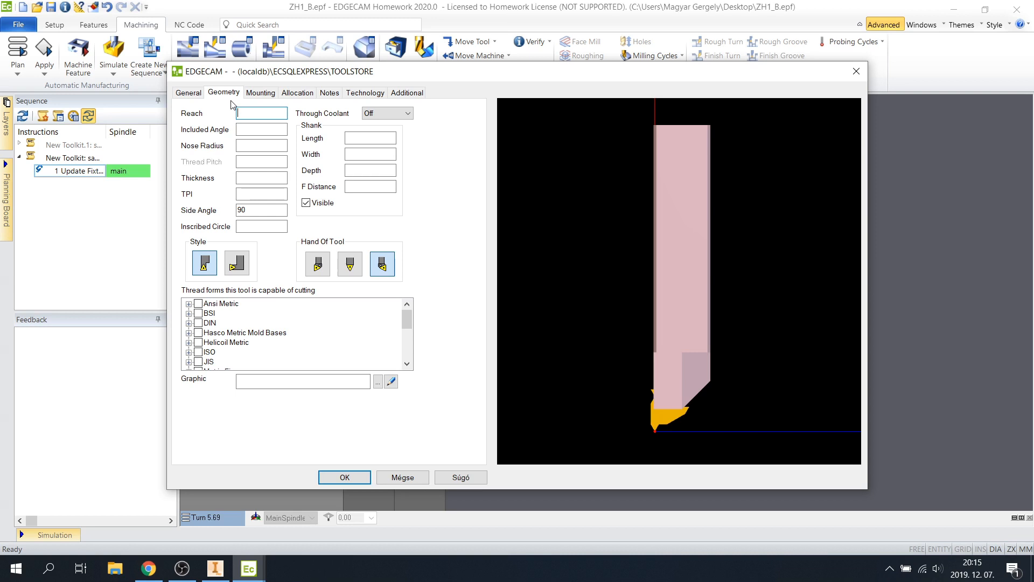
text(2)
click(247, 129)
text(60)
click(252, 146)
text(0.1)
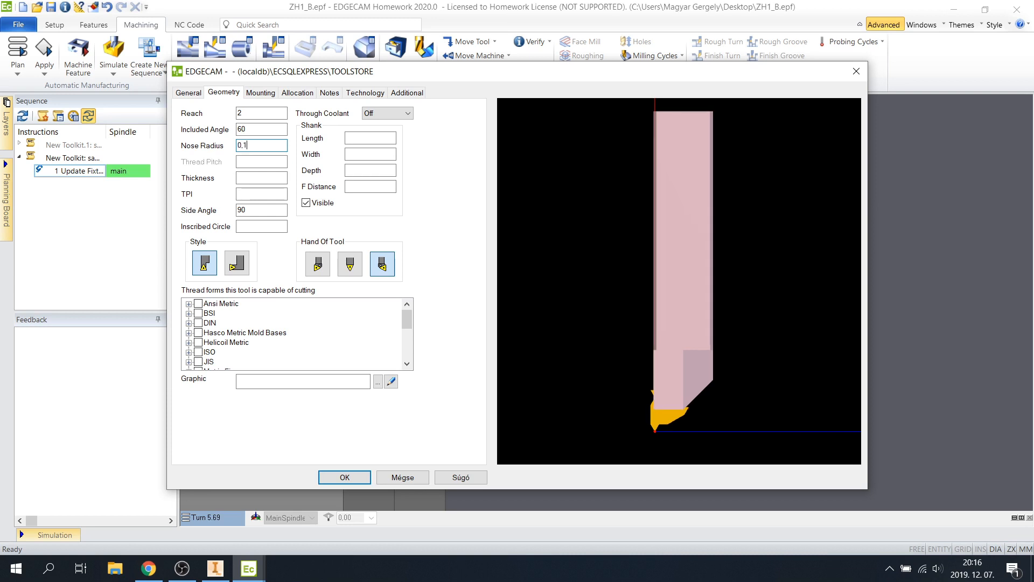
text(7)
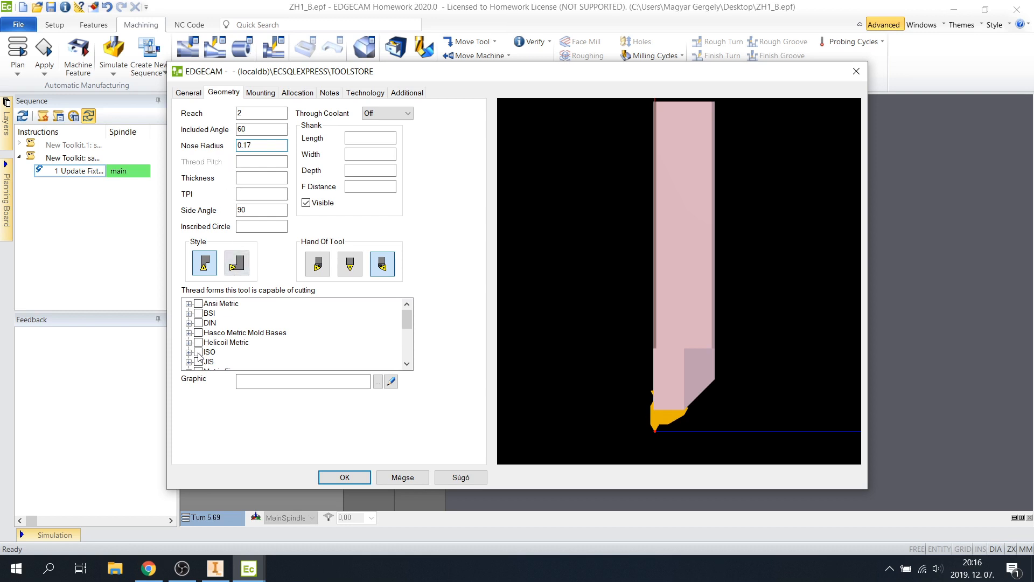
Step: Allow the tool to cut ISO thread forms and set its thread pitch to 1,5 and thickness to 3,47
scroll(199, 356, down, 1)
click(198, 323)
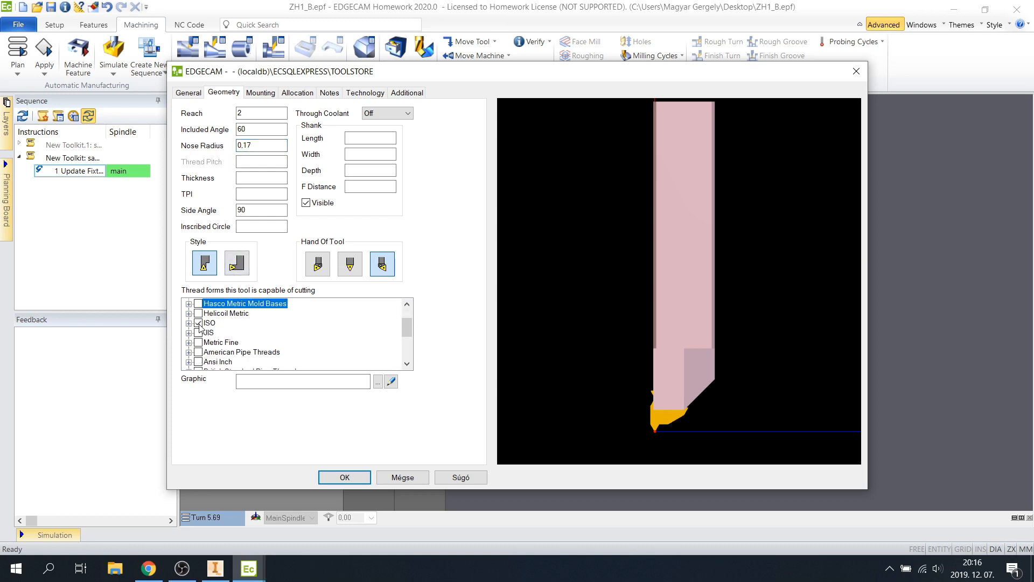
click(253, 160)
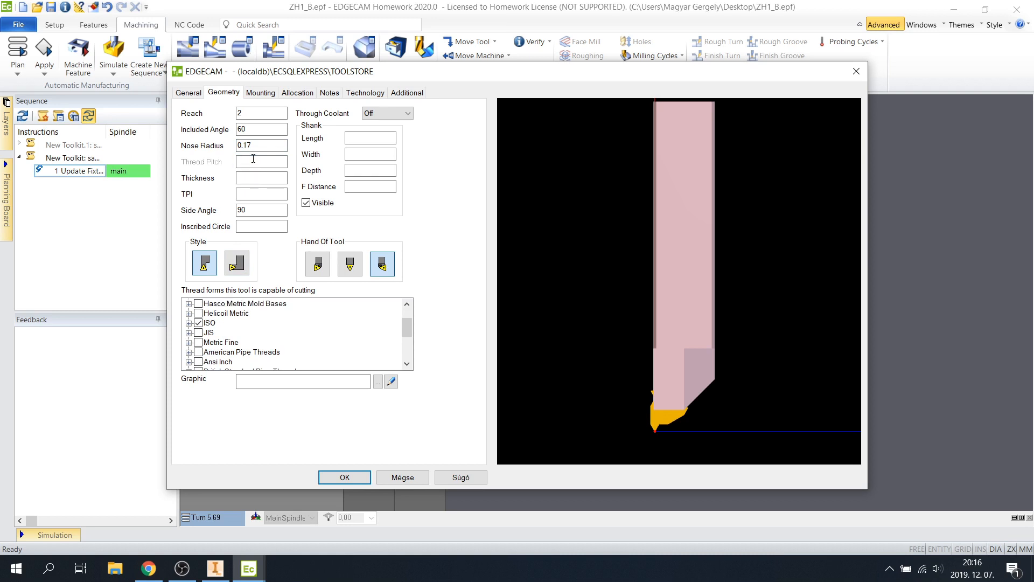
text(1,5)
click(250, 180)
text(3)
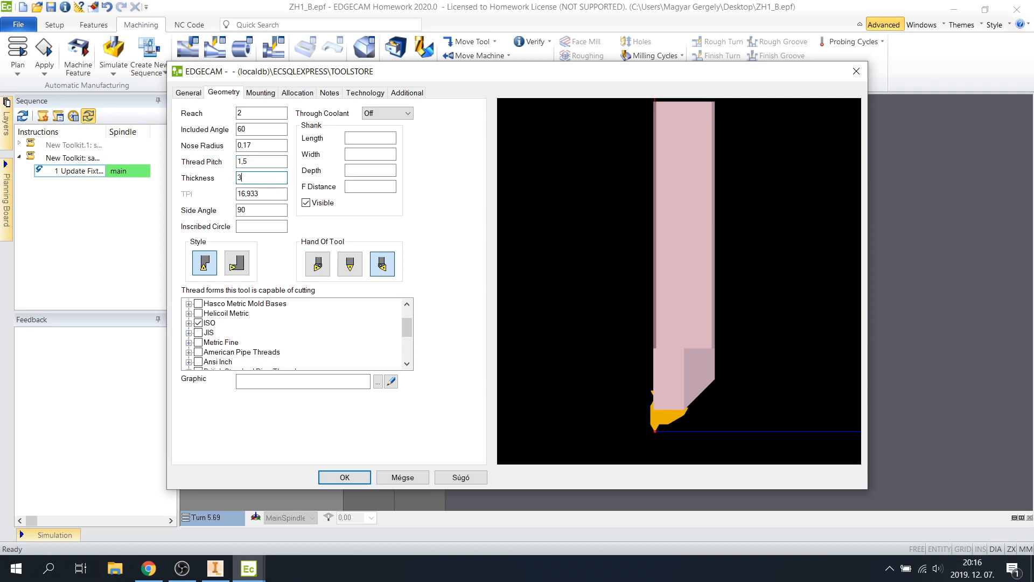
text(,47)
Step: Define the threading tool's shank with length 125, width 20, depth 20 and F distance 19,2
click(368, 138)
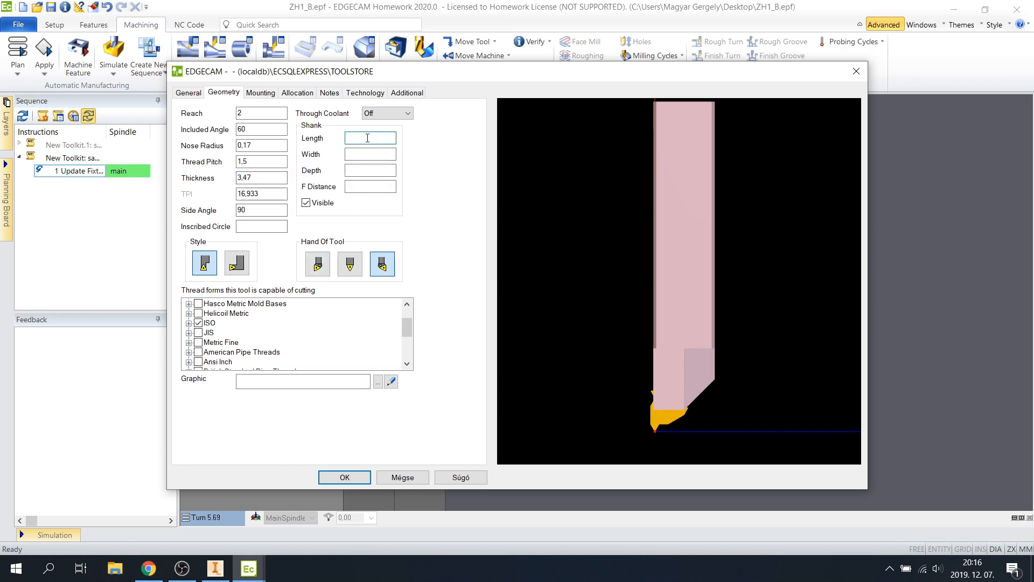
text(125)
click(373, 154)
text(20)
key(Tab)
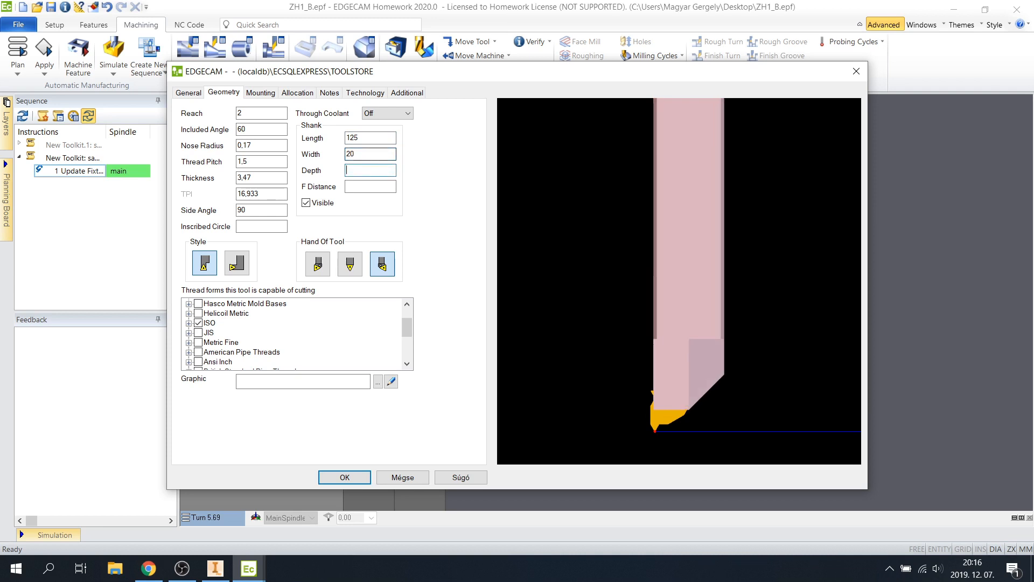
text(20)
key(Tab)
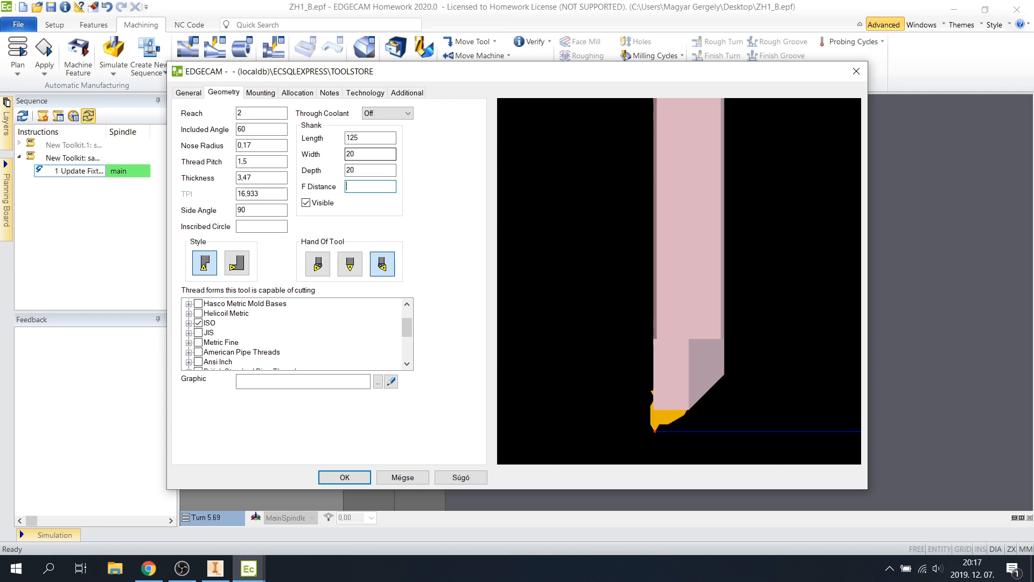
text(1)
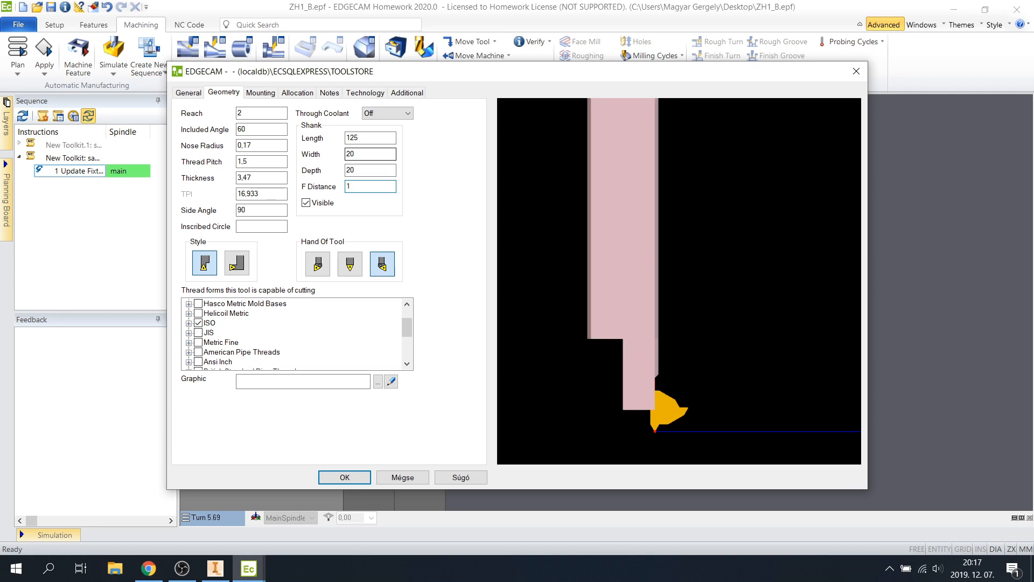
text(9,2)
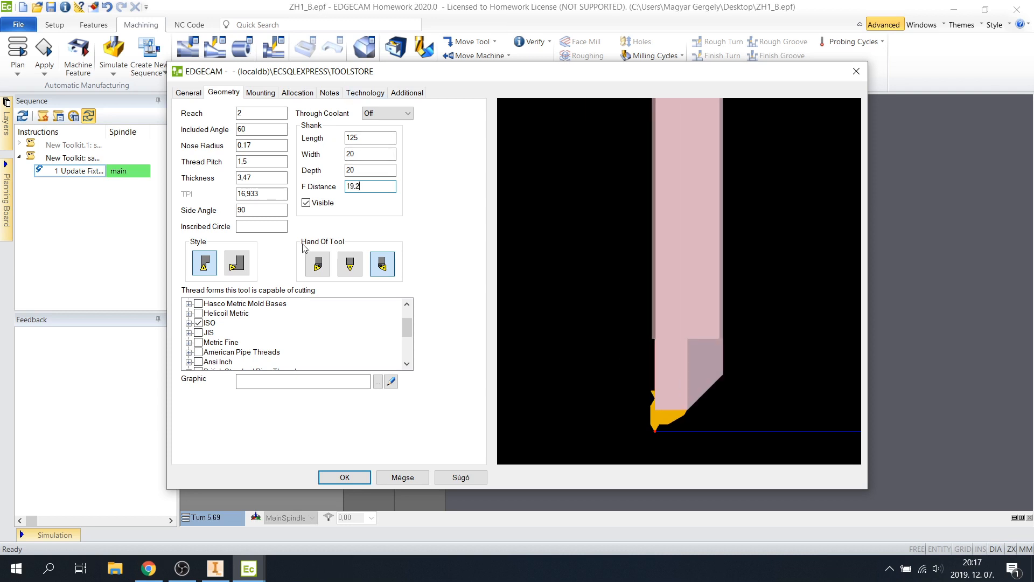
Step: Set the threading tool's mounting gauges to Z 30 and X 100 and save the tool
click(268, 97)
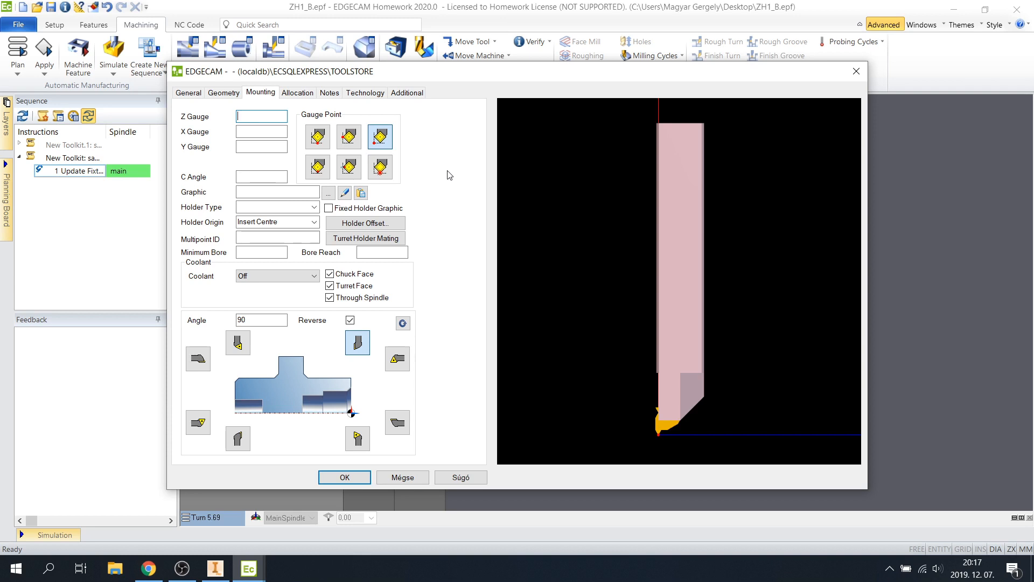
text(230)
key(BackSpace)
key(BackSpace)
key(BackSpace)
text(30)
key(Tab)
text(100)
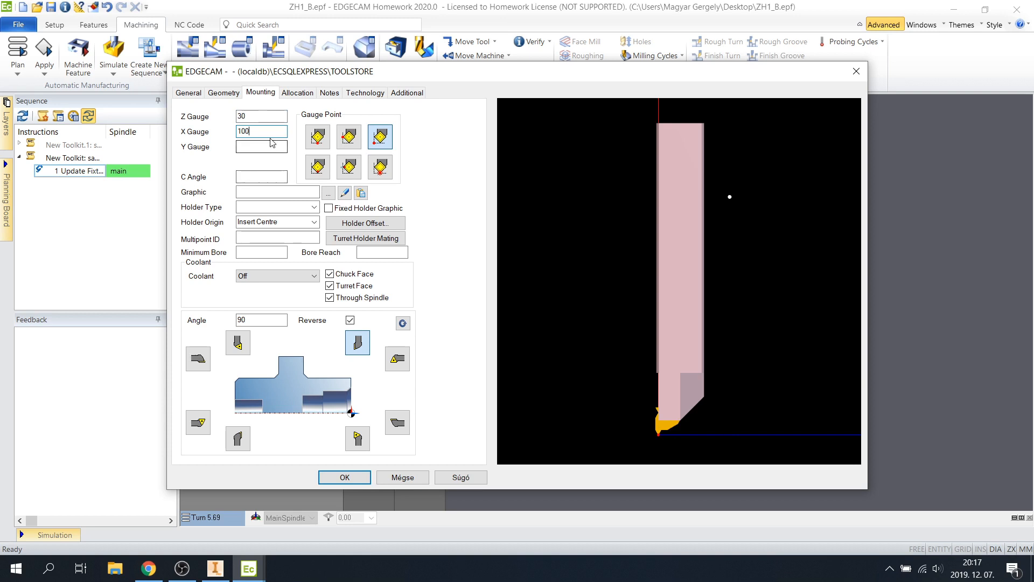
click(342, 477)
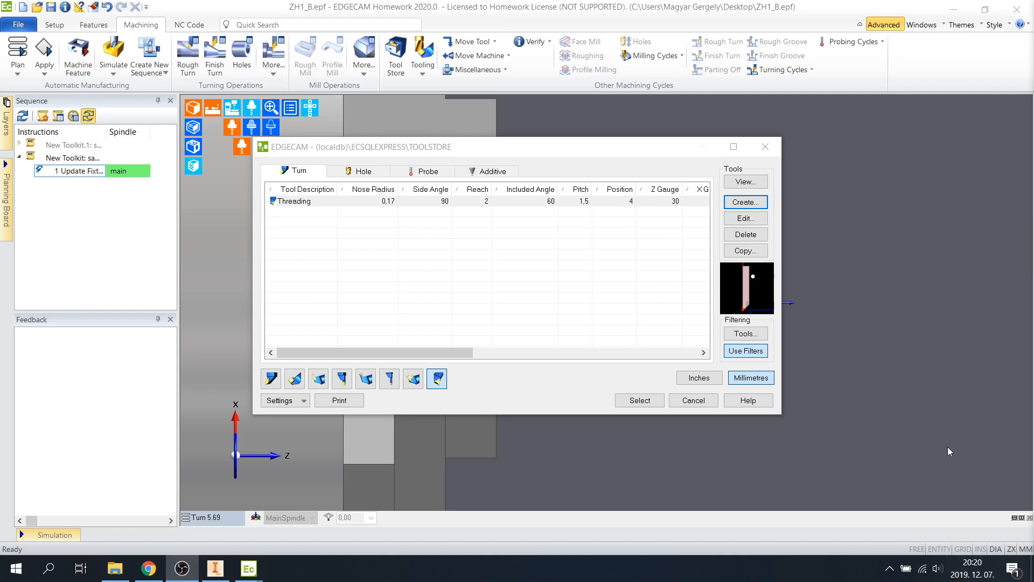
Step: Create a spot drilling tool among the hole tools in the Tool Store, described as Spotdrill
click(271, 379)
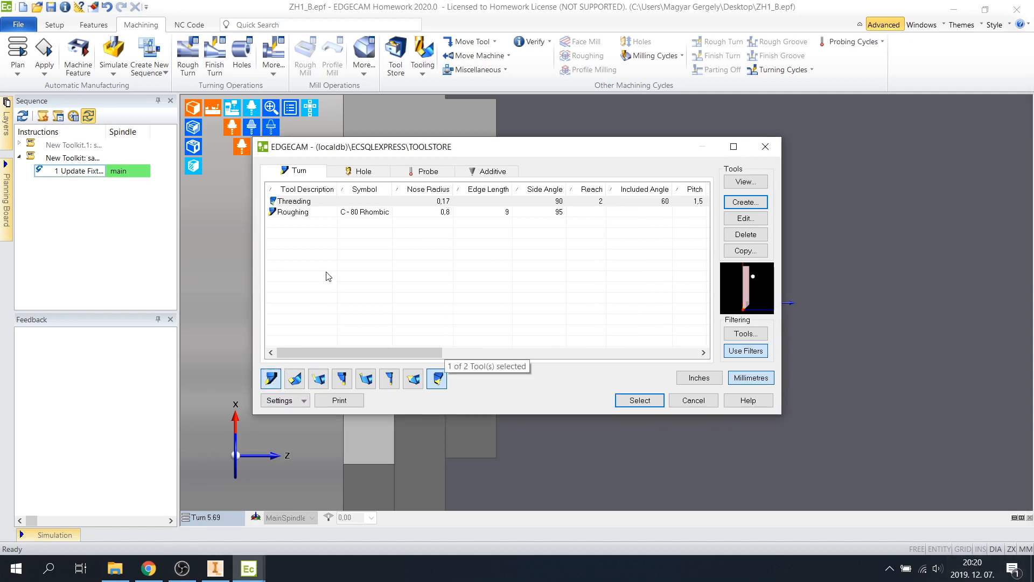
click(361, 174)
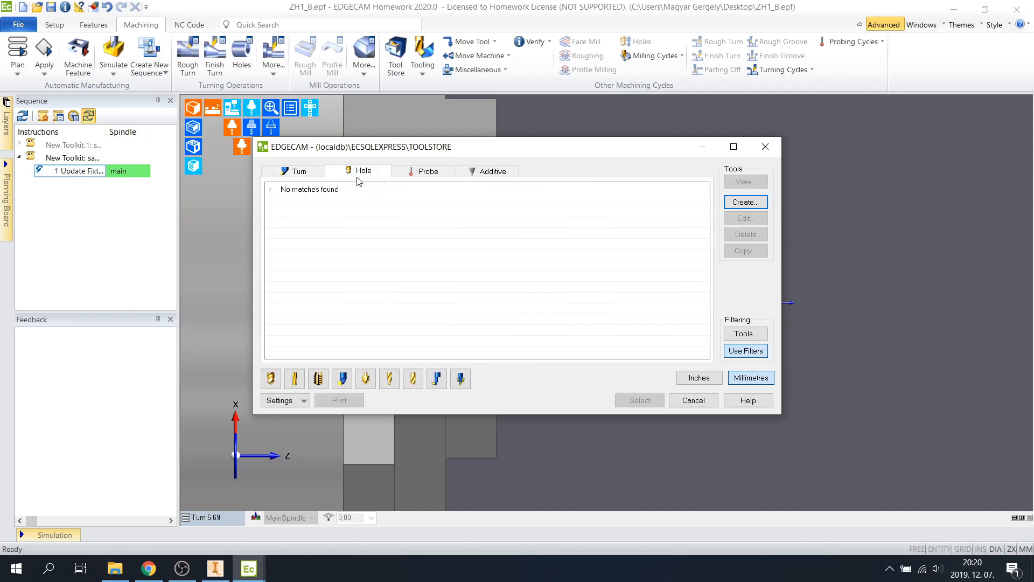
click(743, 205)
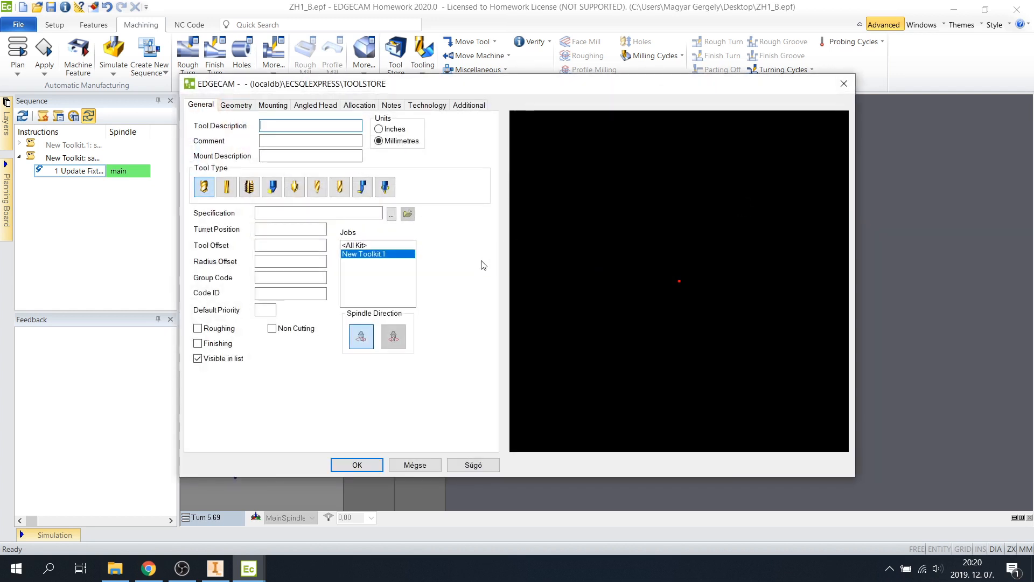
click(339, 190)
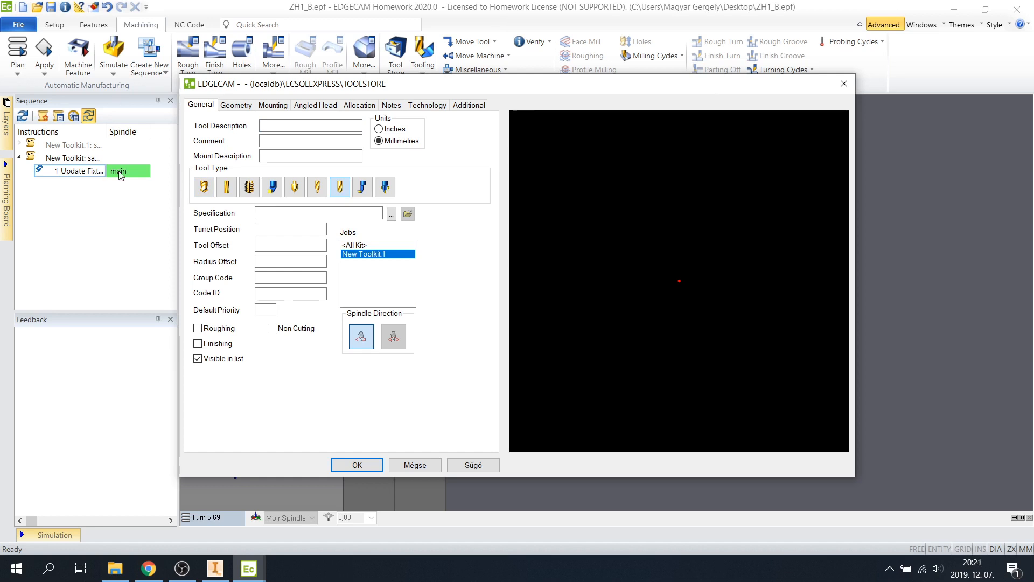
click(301, 126)
text(SPOT)
key(BackSpace)
key(BackSpace)
key(BackSpace)
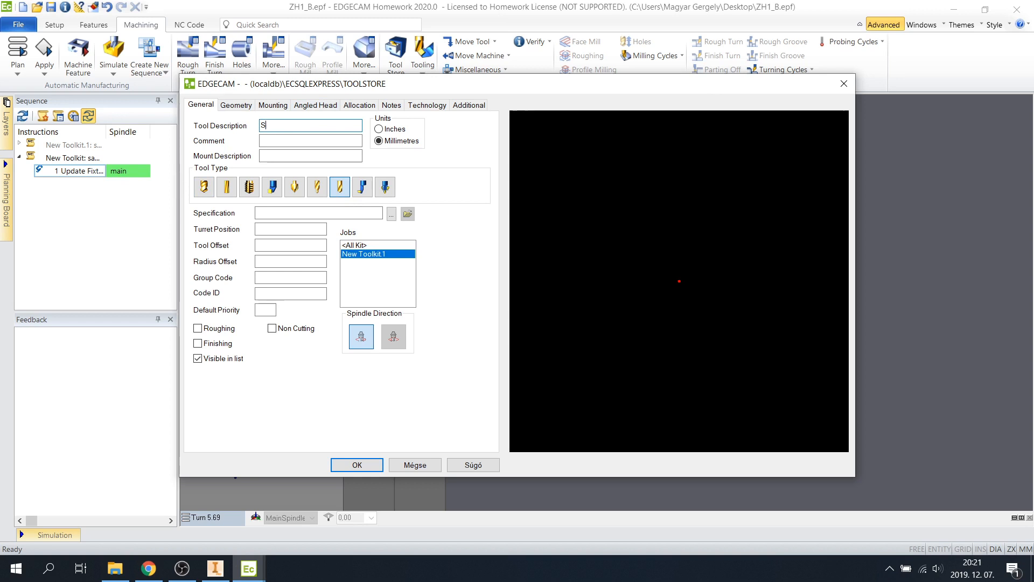
text(Potdrill)
click(275, 125)
key(BackSpace)
text(potdrill)
key(Tab)
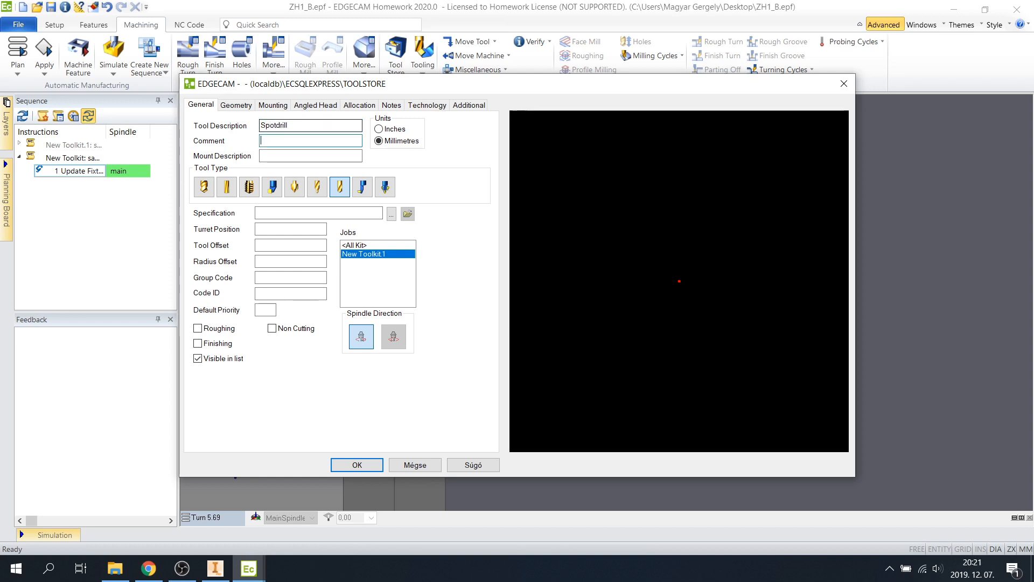
Step: Give the spot drill the comment diamter10 and turret position 3
text(diamter10)
click(290, 226)
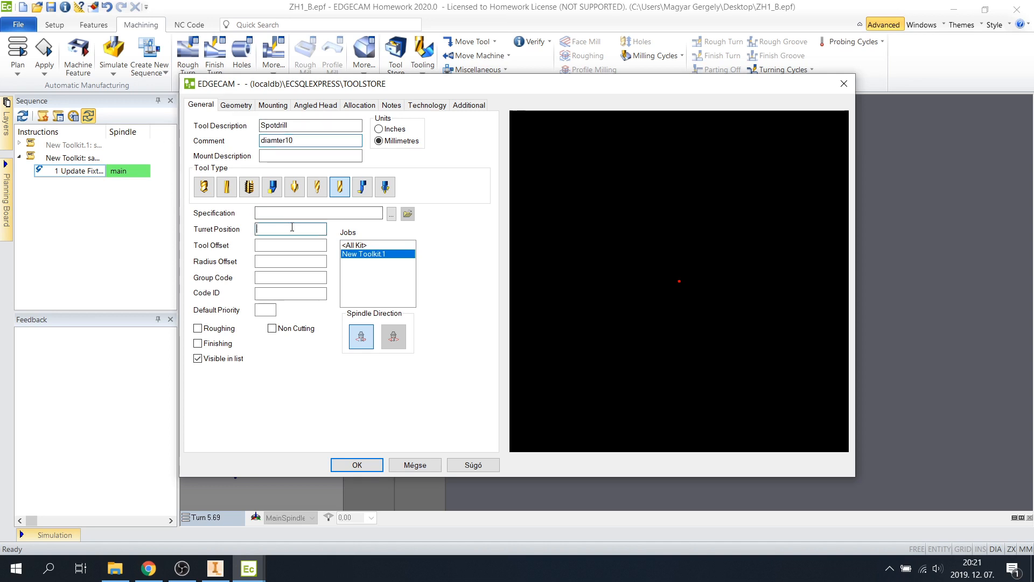
text(30)
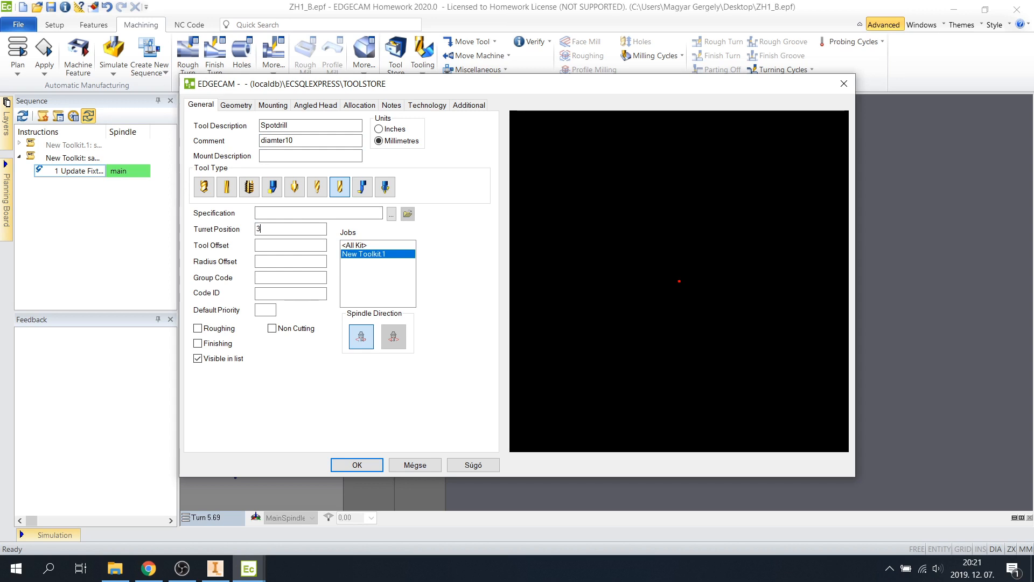
Step: Set the spot drill's diameter to 10, tip angle to 120, flute length to 20 and number of flutes to 2
click(240, 107)
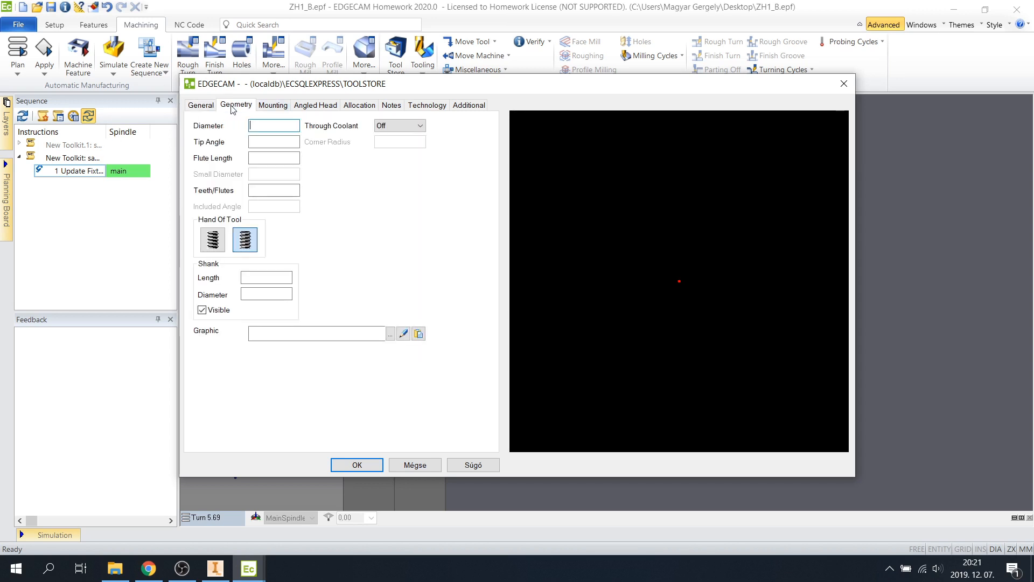
text(10)
click(286, 141)
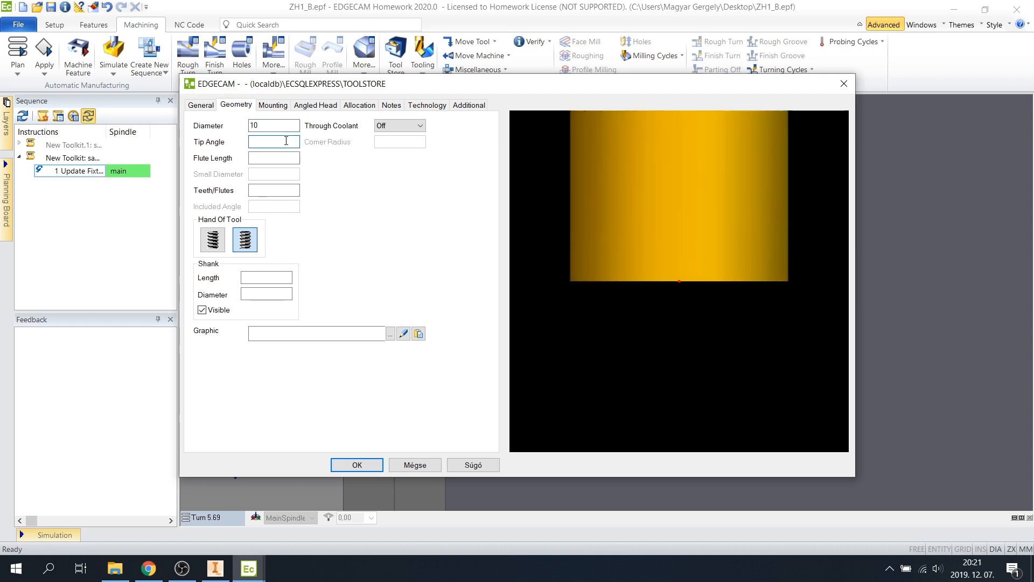
text(120)
click(285, 157)
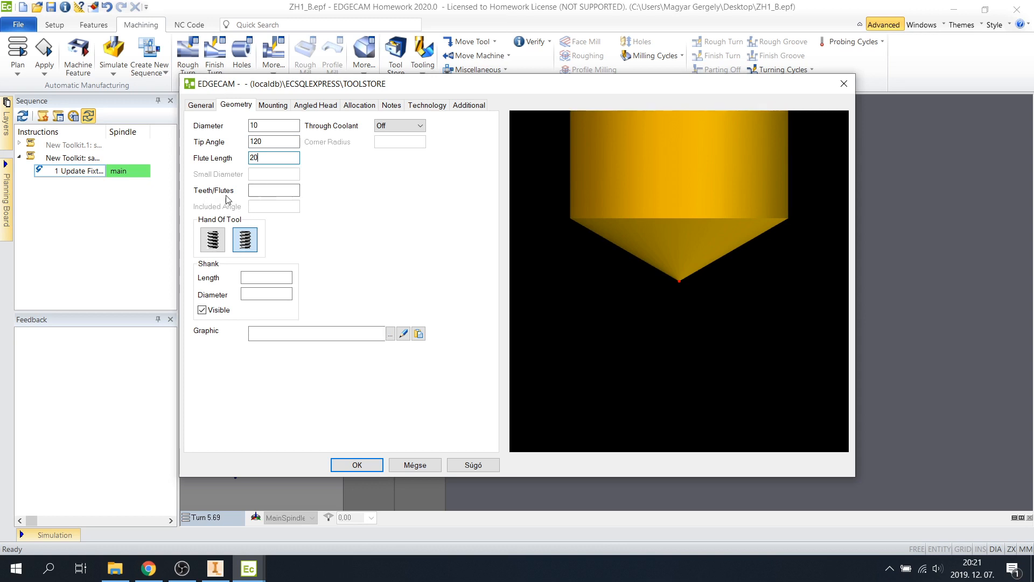
click(269, 190)
text(2)
Step: Define the spot drill's shank with length 72 and diameter 10
click(266, 278)
text(72)
click(282, 294)
text(10)
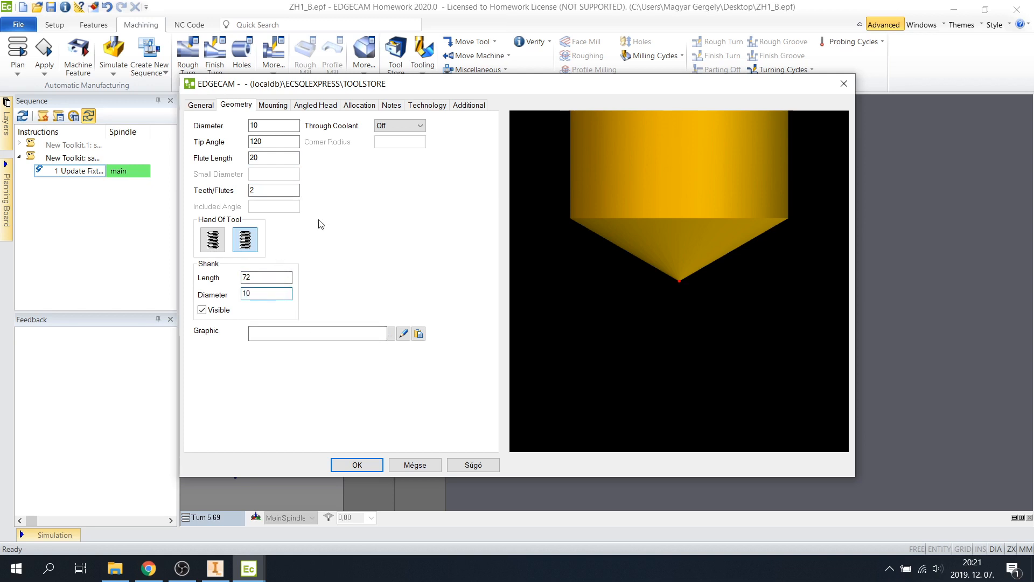
Step: Set the spot drill's Z mounting gauge to 100 and save the tool
click(273, 105)
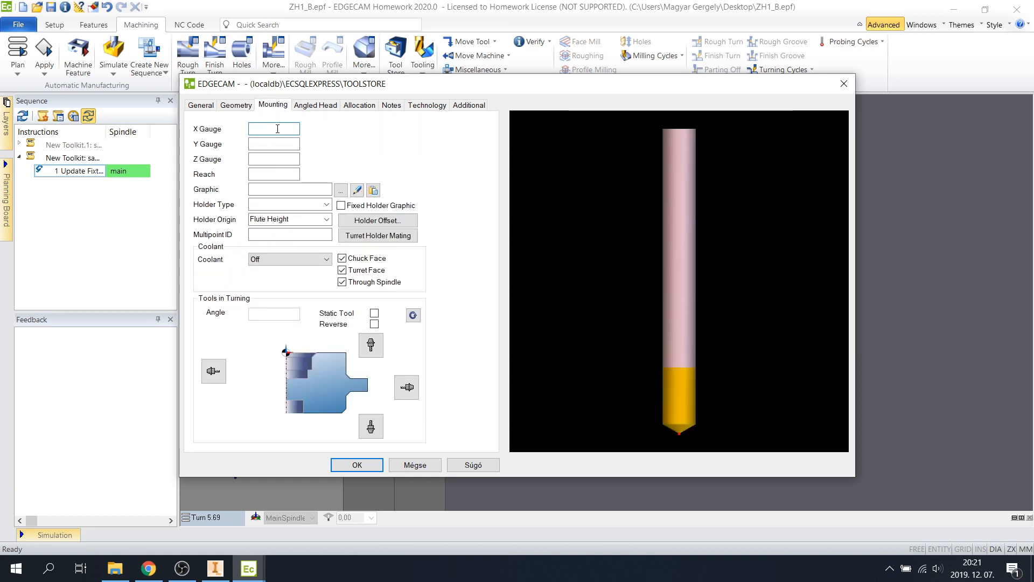
click(280, 158)
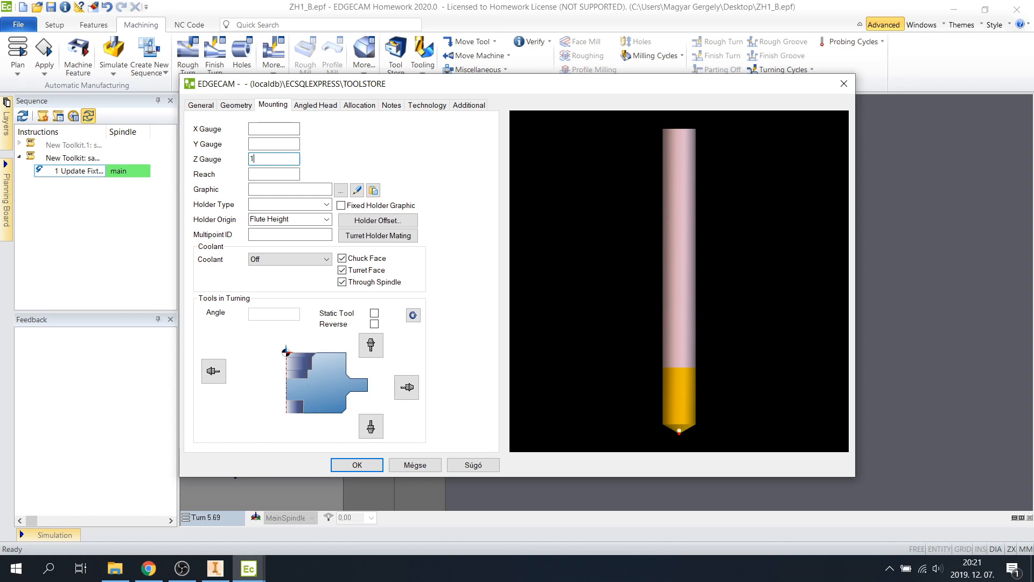
click(360, 464)
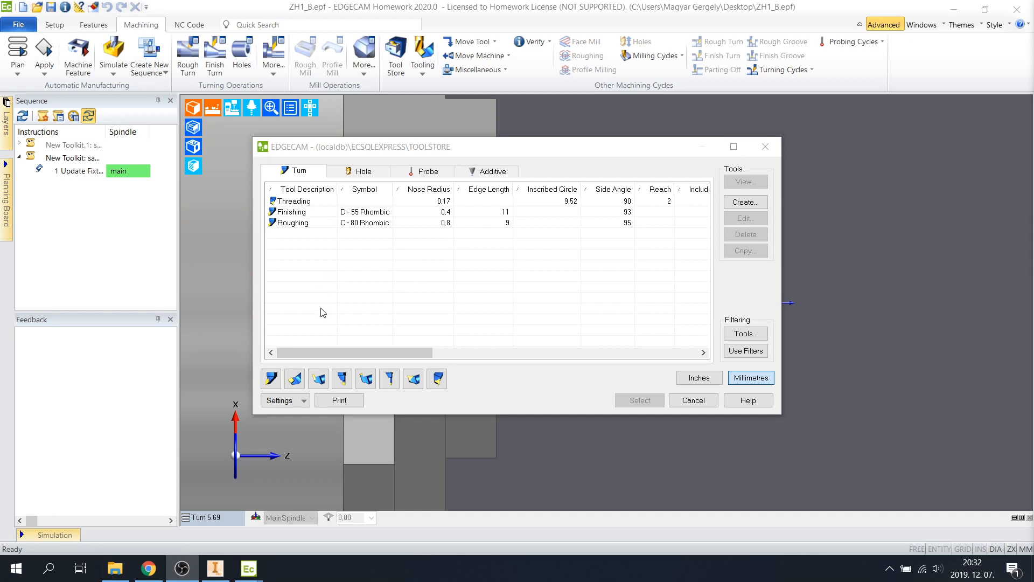
Step: Review the hole tools defined in the Tool Store
click(344, 181)
click(349, 171)
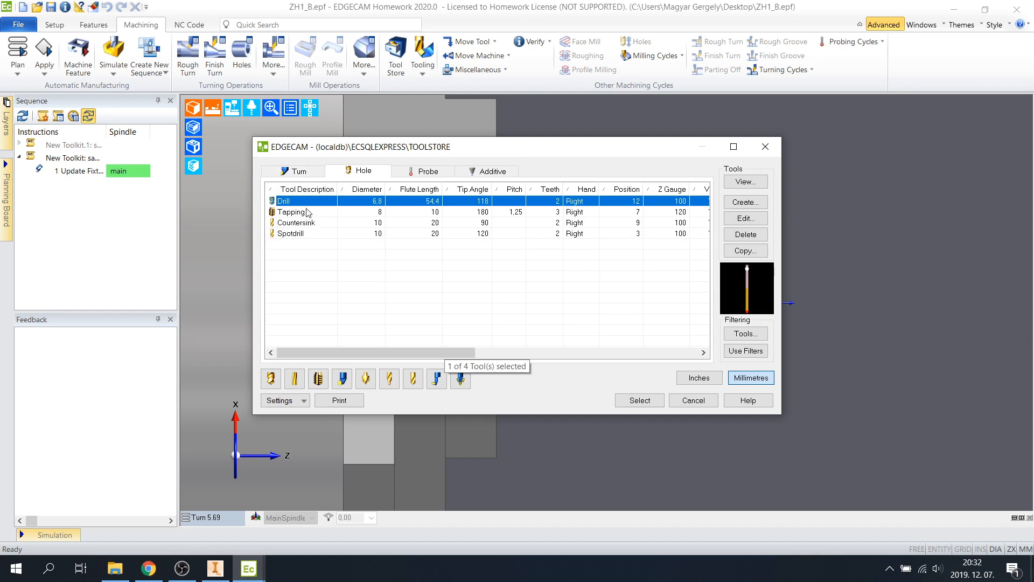
Step: Pick the Roughing turning tool from the Tool Store for the lathe sequence
click(300, 173)
click(328, 282)
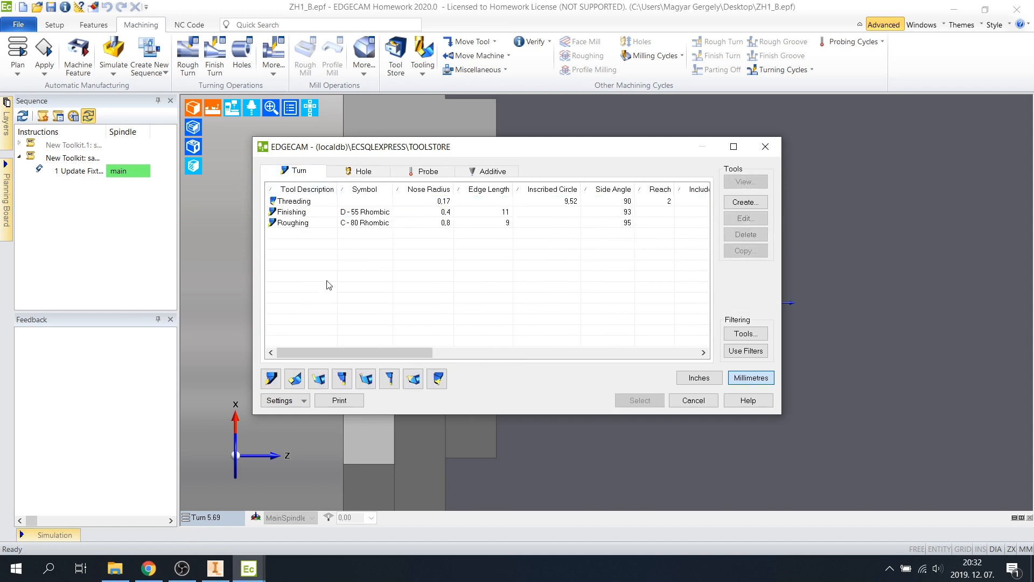
click(309, 223)
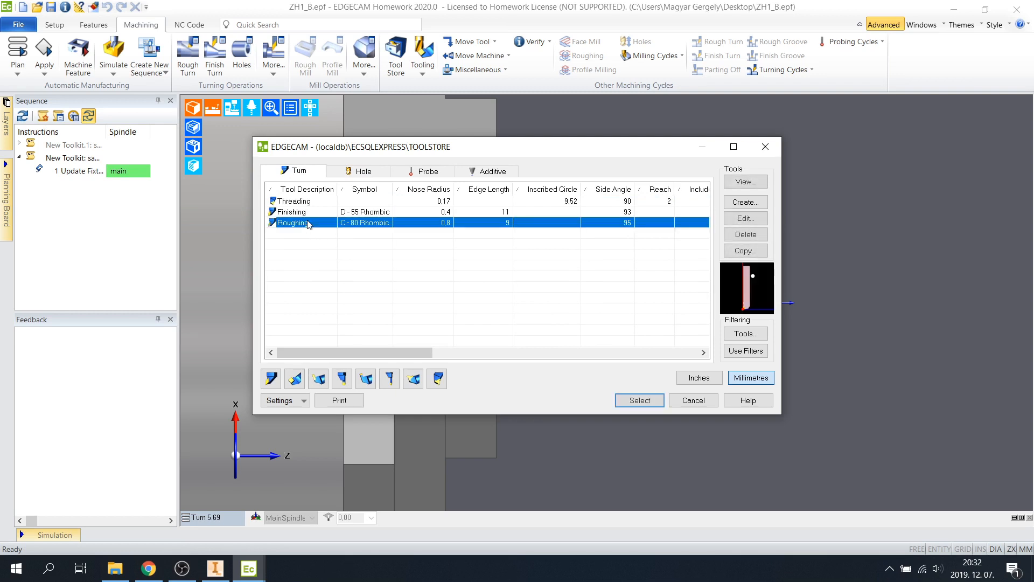
click(641, 401)
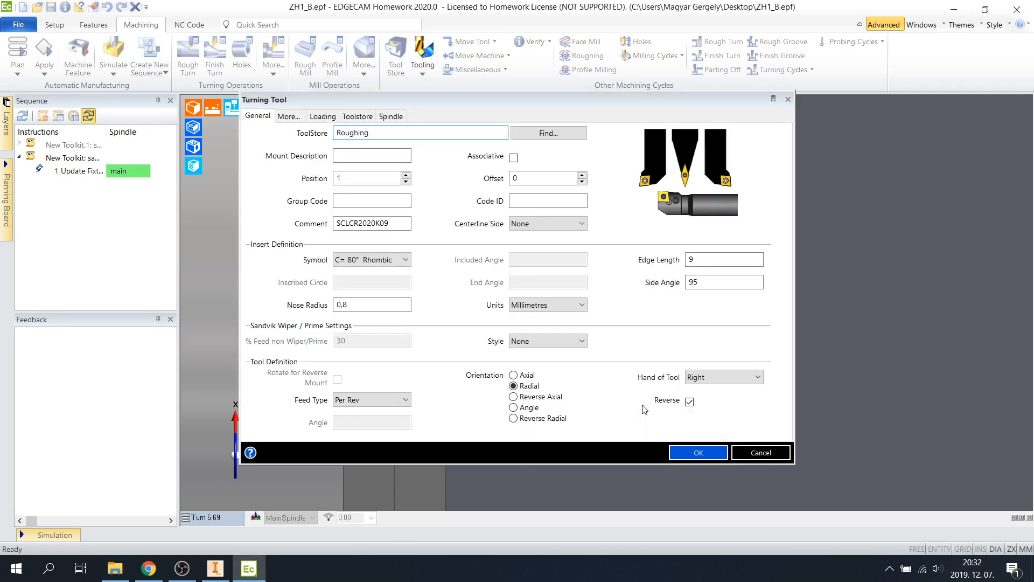
Step: Set the roughing tool's maximum spindle speed to 3000 RPM, enable CSS and load the tool
click(289, 117)
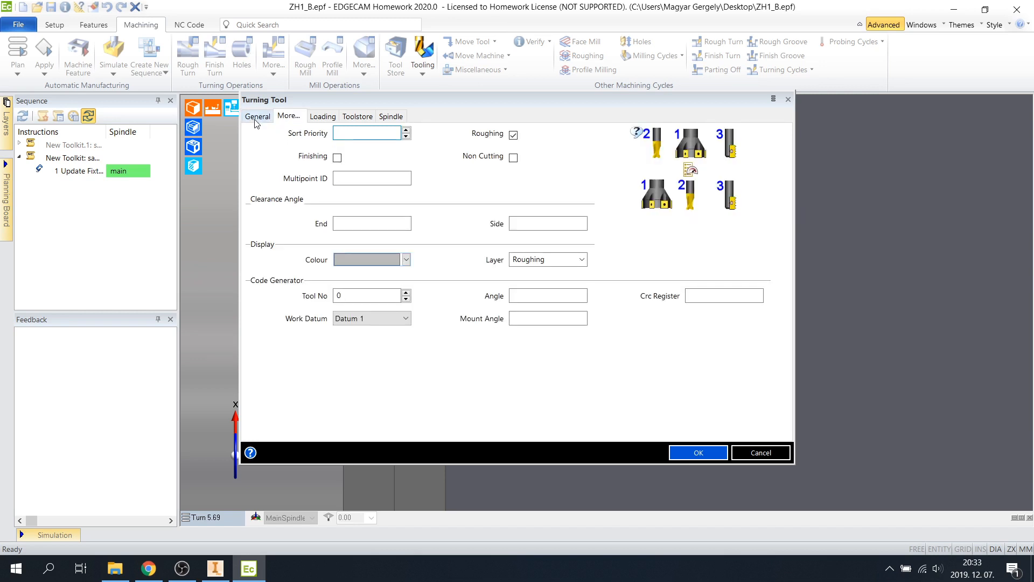
click(321, 116)
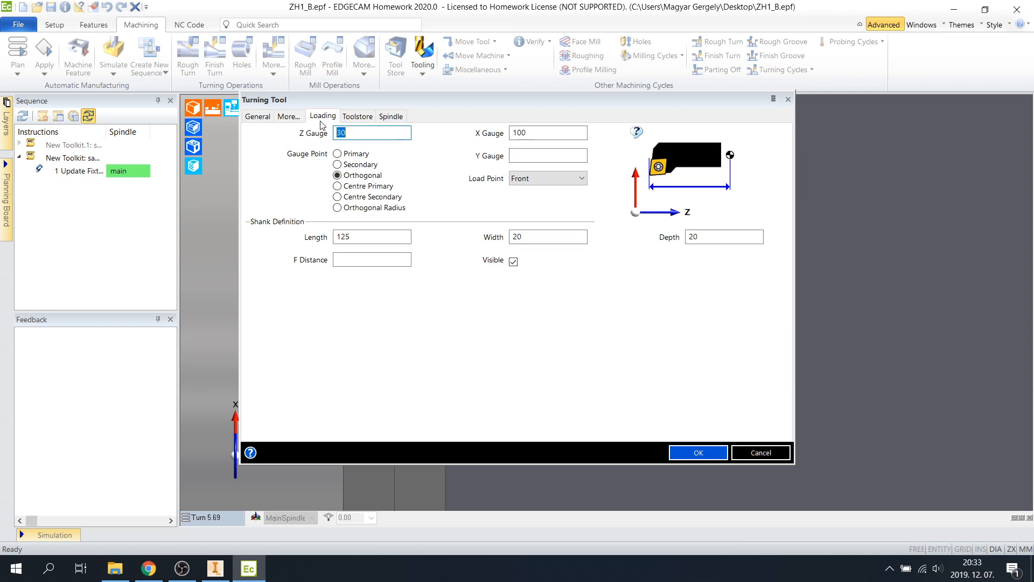
click(359, 118)
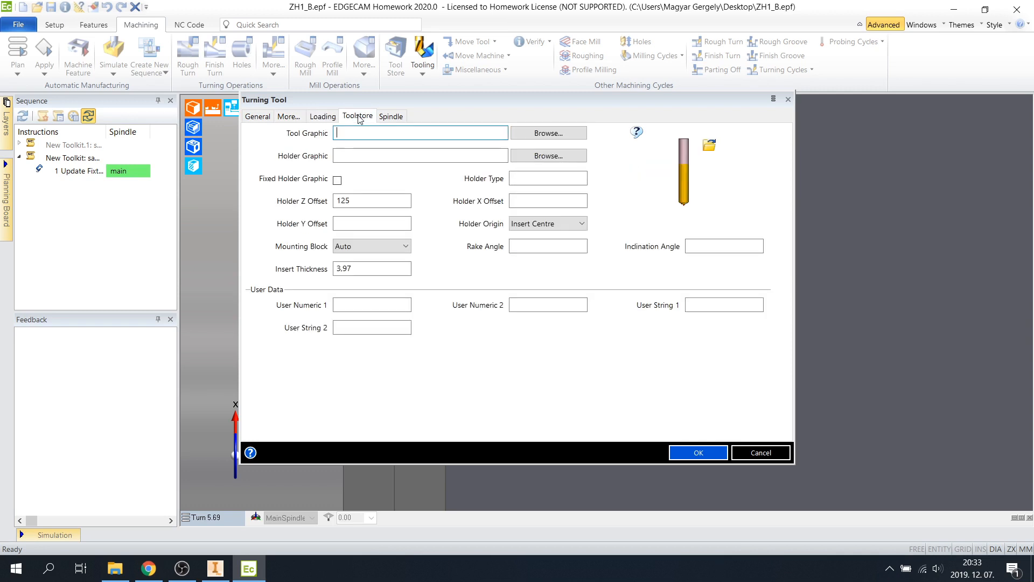
click(390, 117)
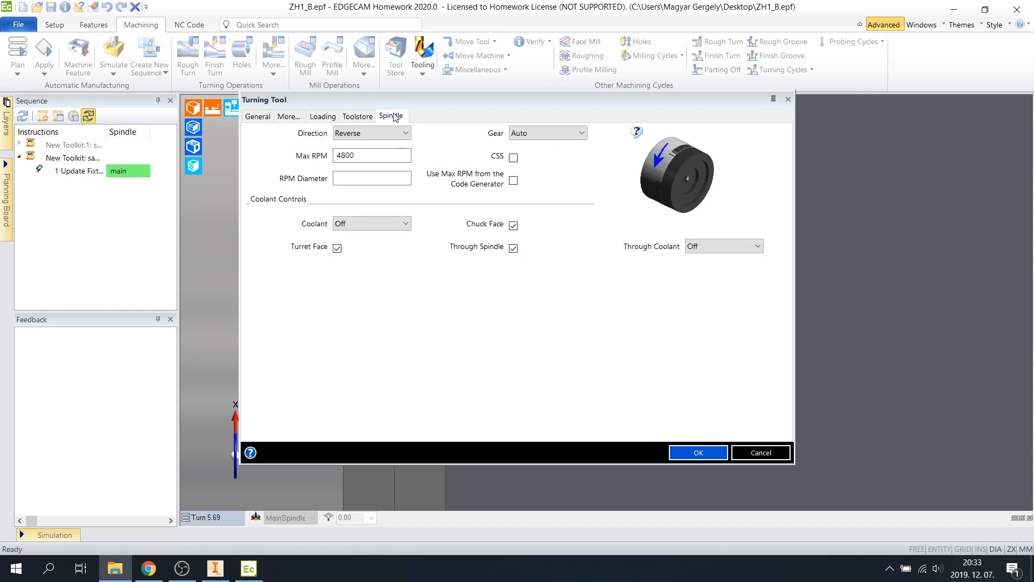
double_click(401, 156)
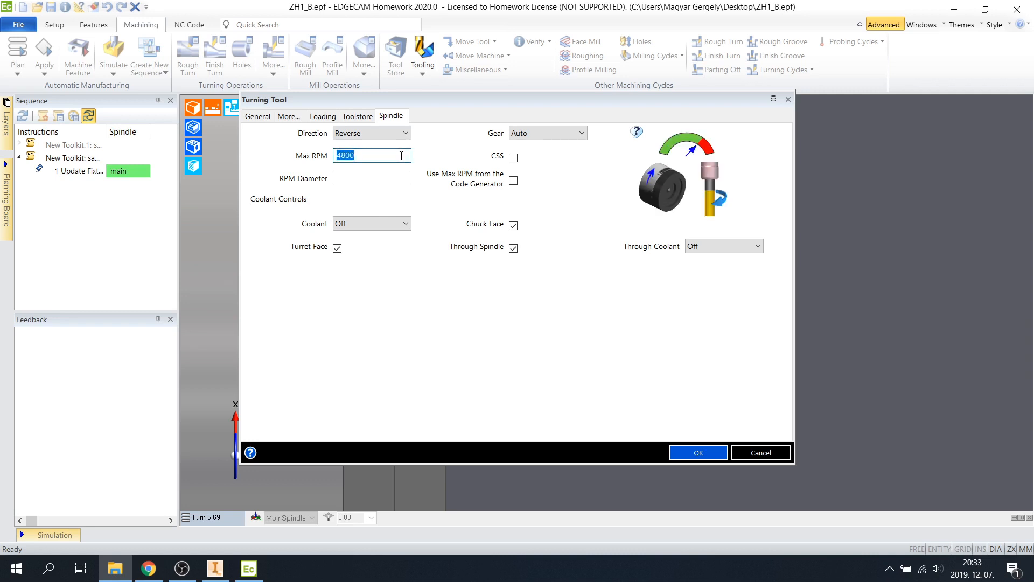
key(BackSpace)
text(3000)
click(511, 158)
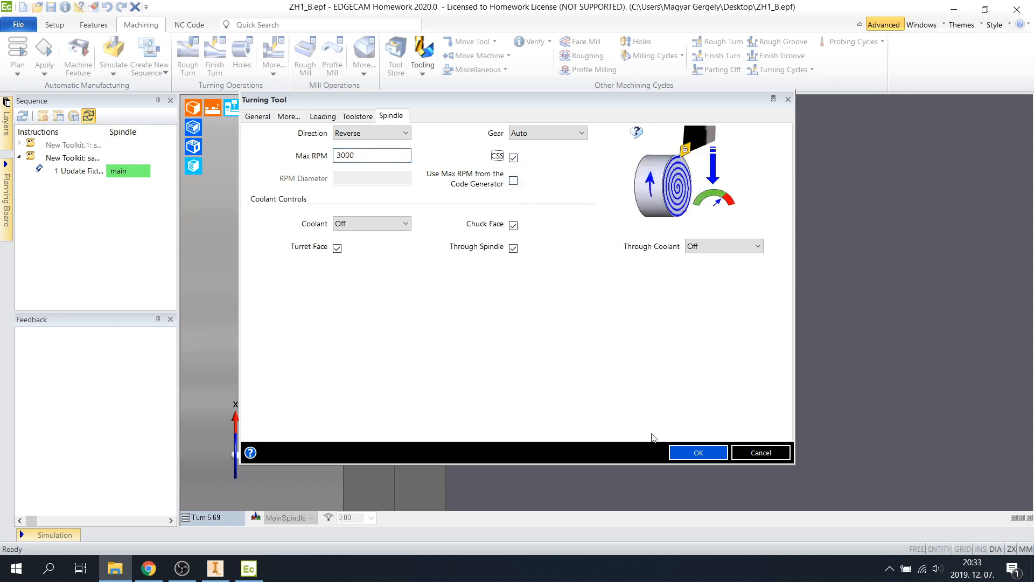
click(685, 450)
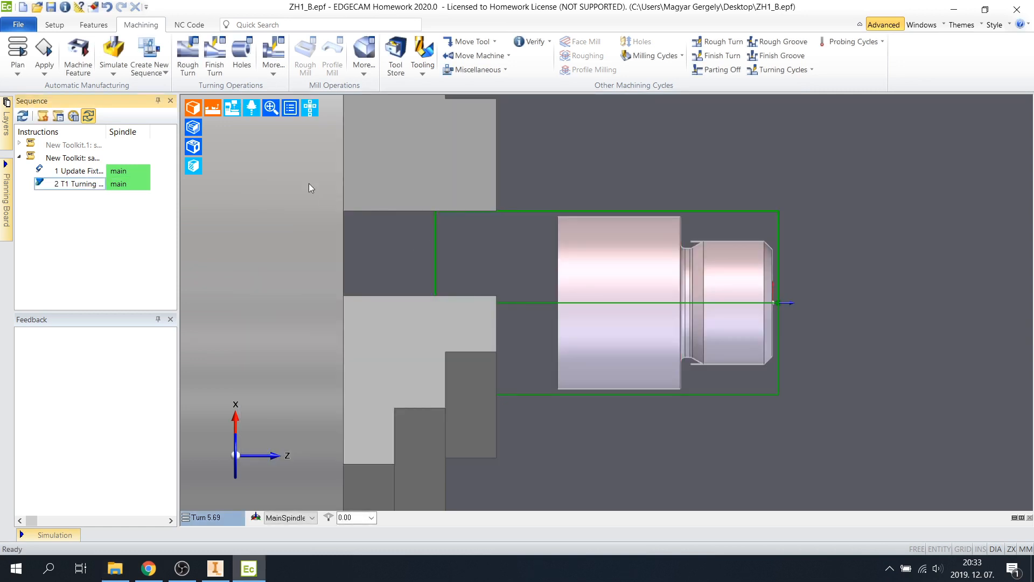
Step: Start a Finish Turn operation with the front face line as the turn profile, accepting the profile's start and end points
click(215, 54)
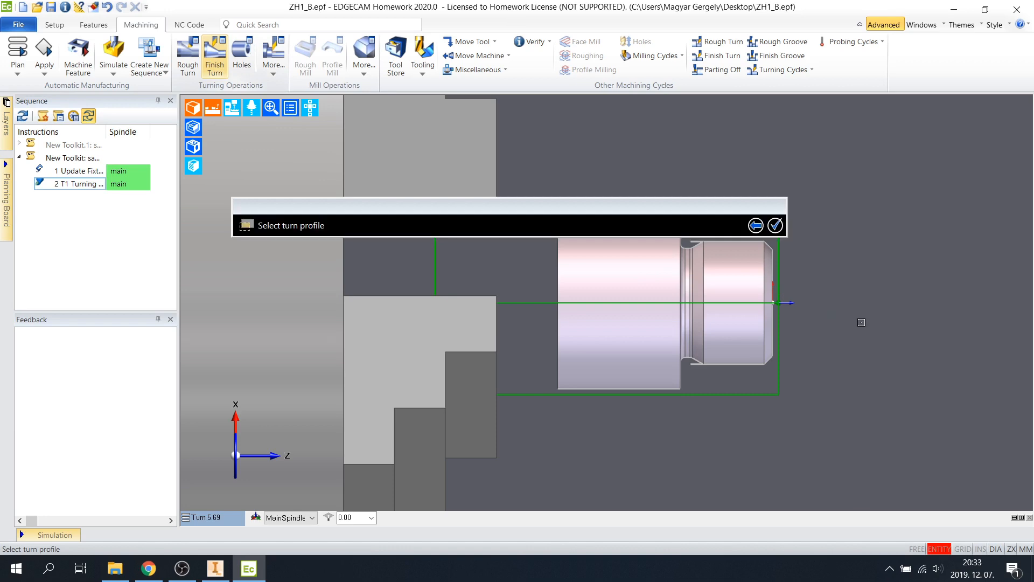
middle_drag(872, 320, 847, 322)
scroll(856, 296, up, 5)
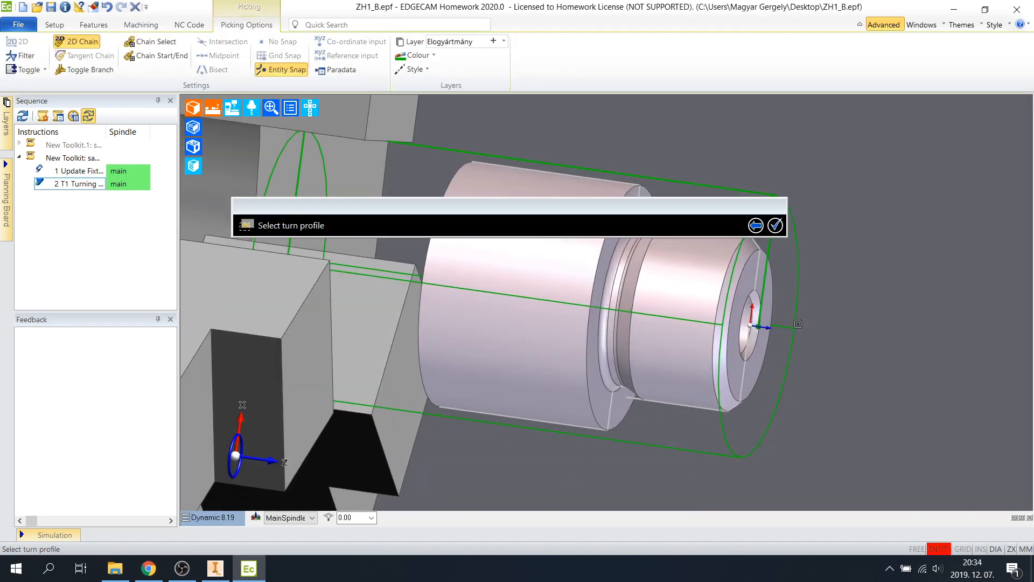
scroll(870, 260, up, 2)
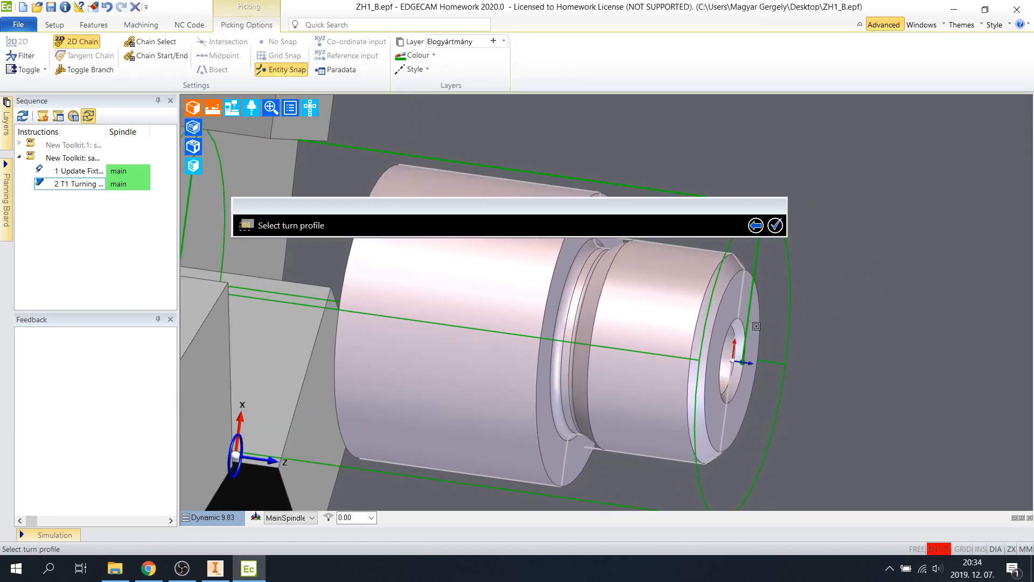
click(738, 299)
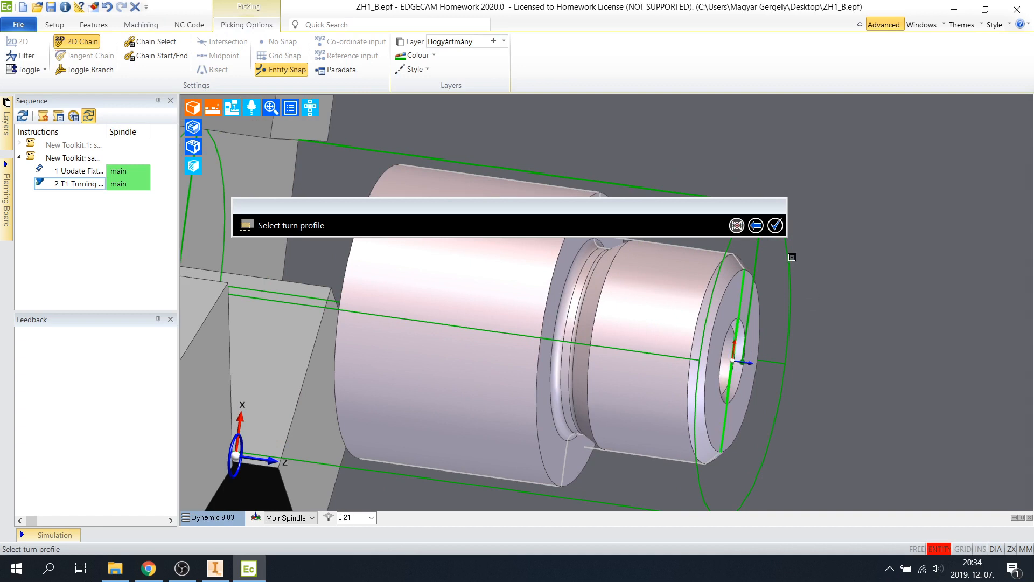
click(775, 226)
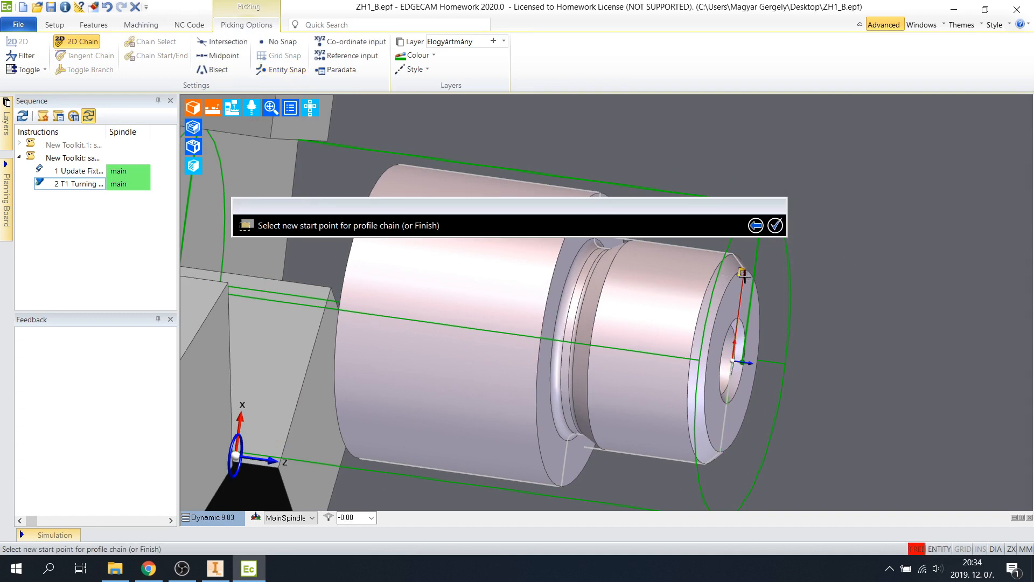
click(775, 225)
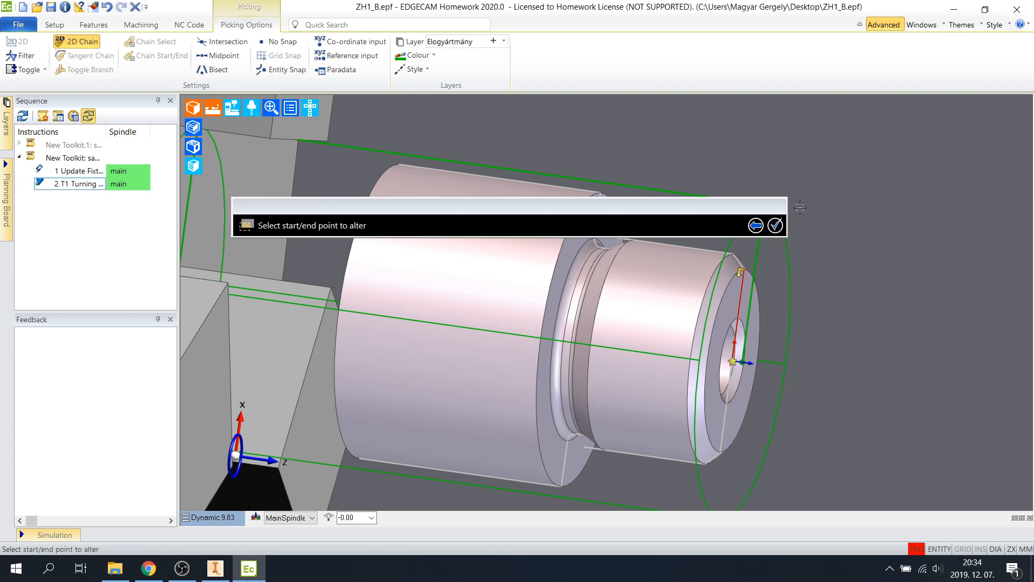
click(775, 225)
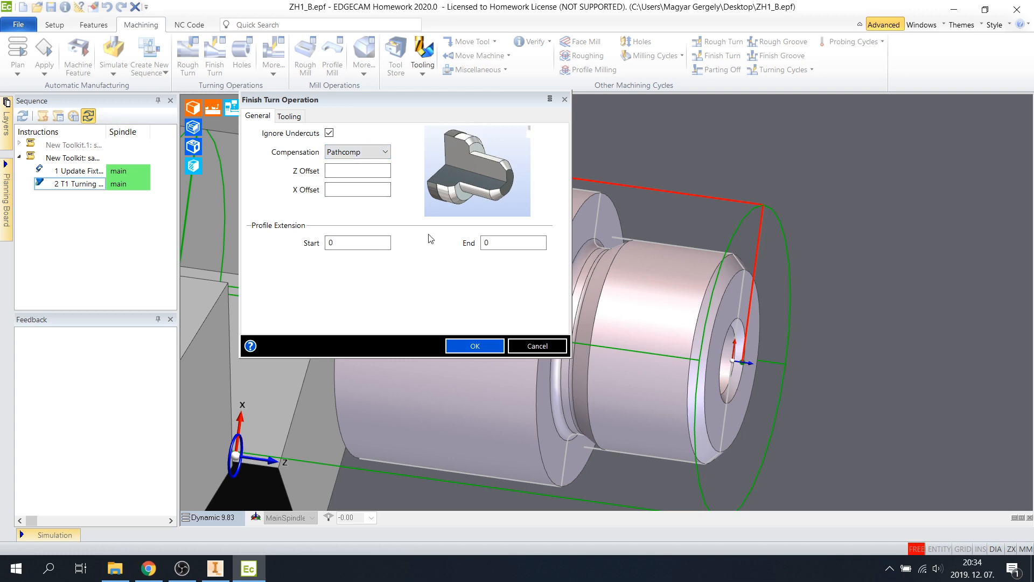
Step: Set the finish turn's feedrate to 0.28 and speed to 520, keep using the current tool, and create the operation
click(289, 117)
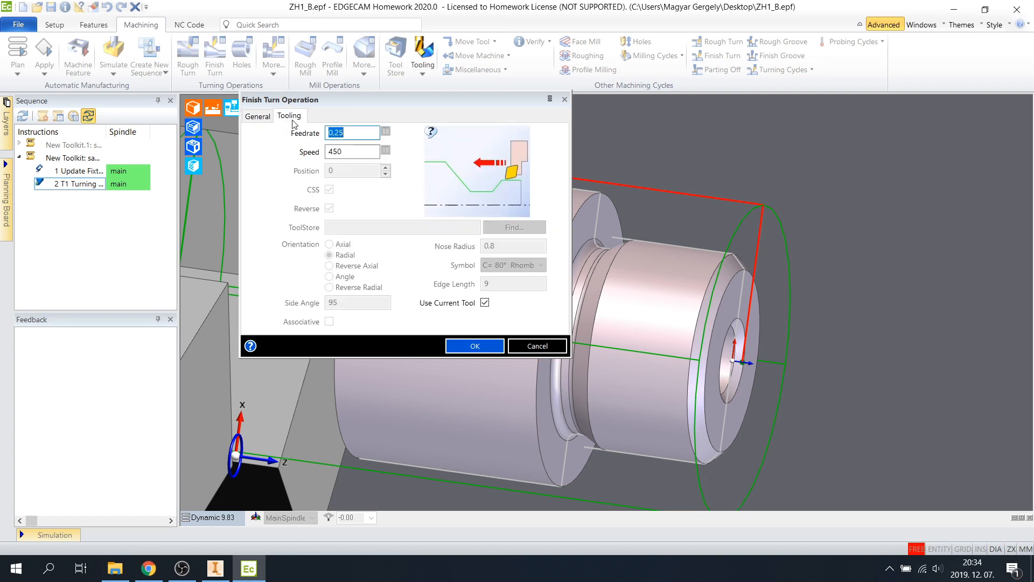
text(0,28)
click(365, 148)
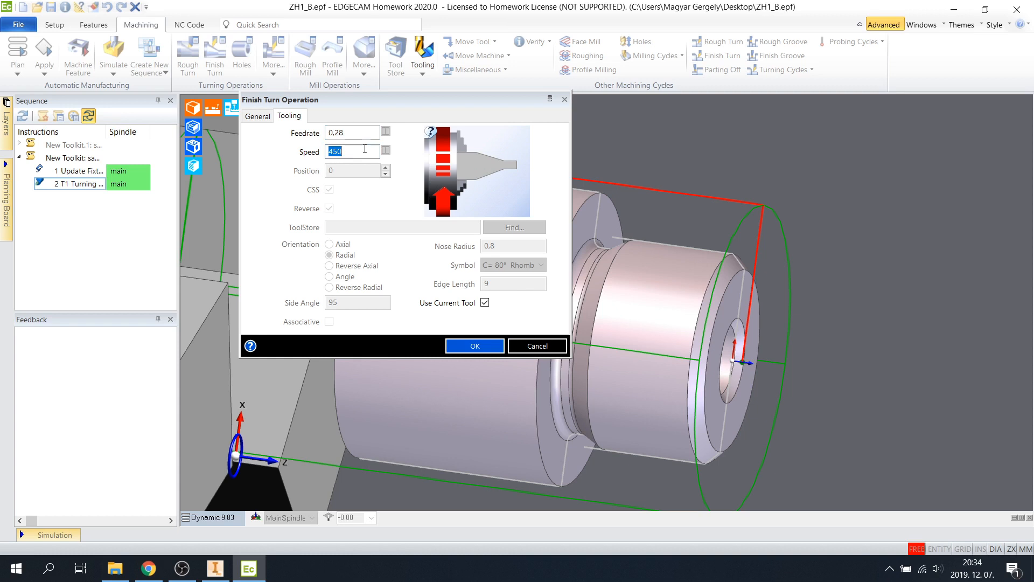
text(52)
click(484, 303)
click(484, 302)
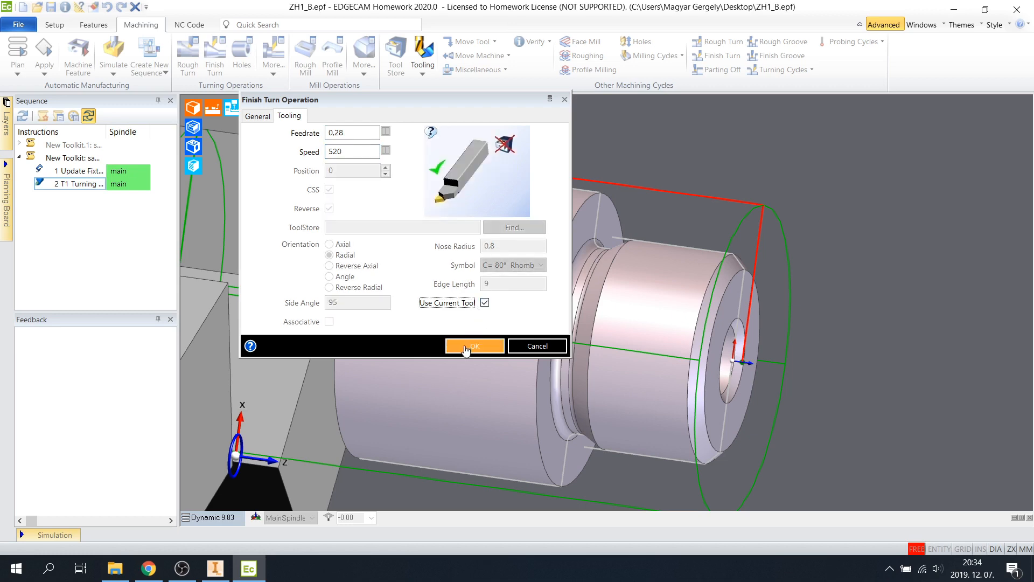
click(467, 348)
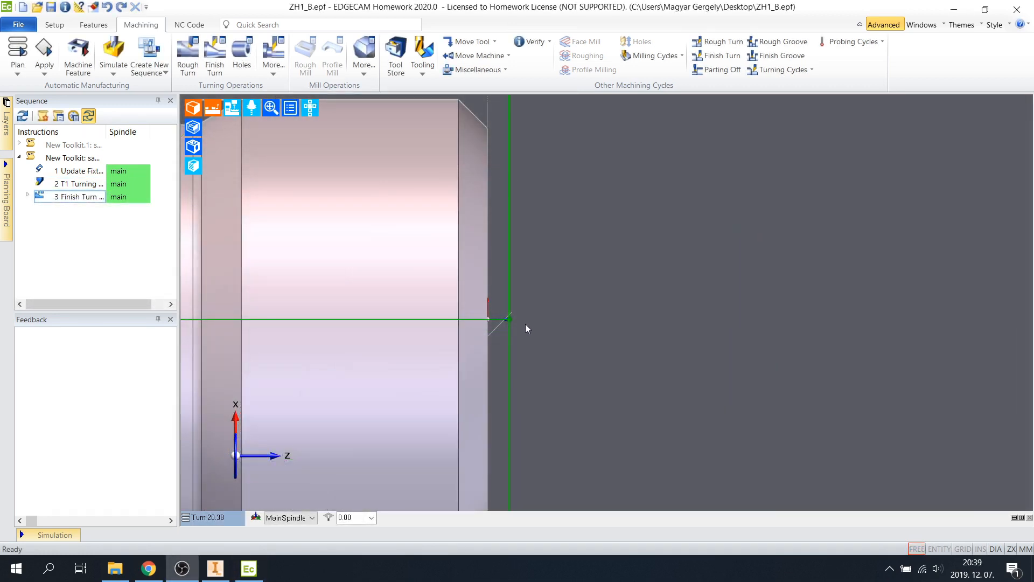
Step: Edit the face finishing cycle from its toolpath and set its lead-in length to 8
middle_drag(545, 295, 508, 346)
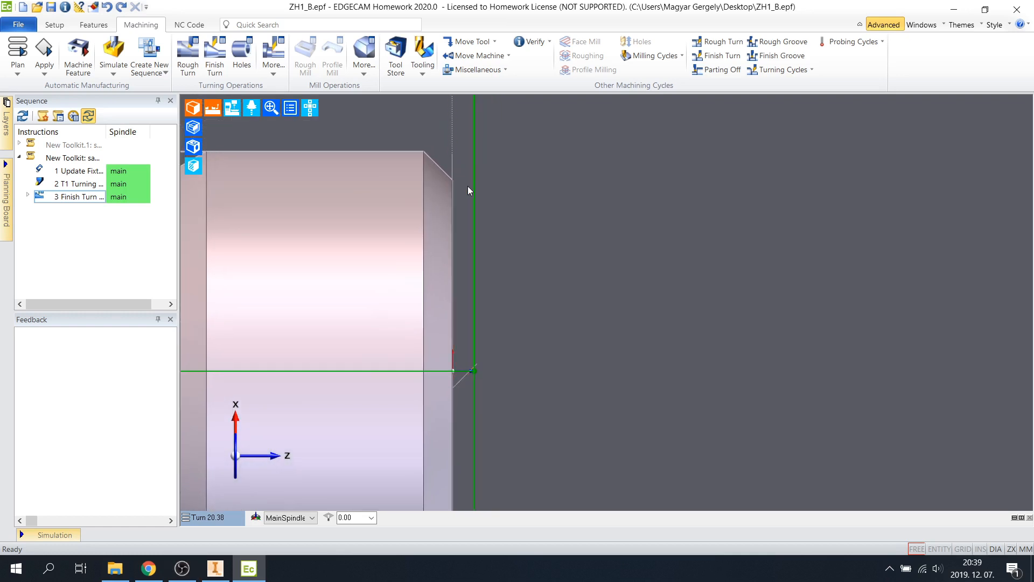
click(460, 382)
double_click(459, 380)
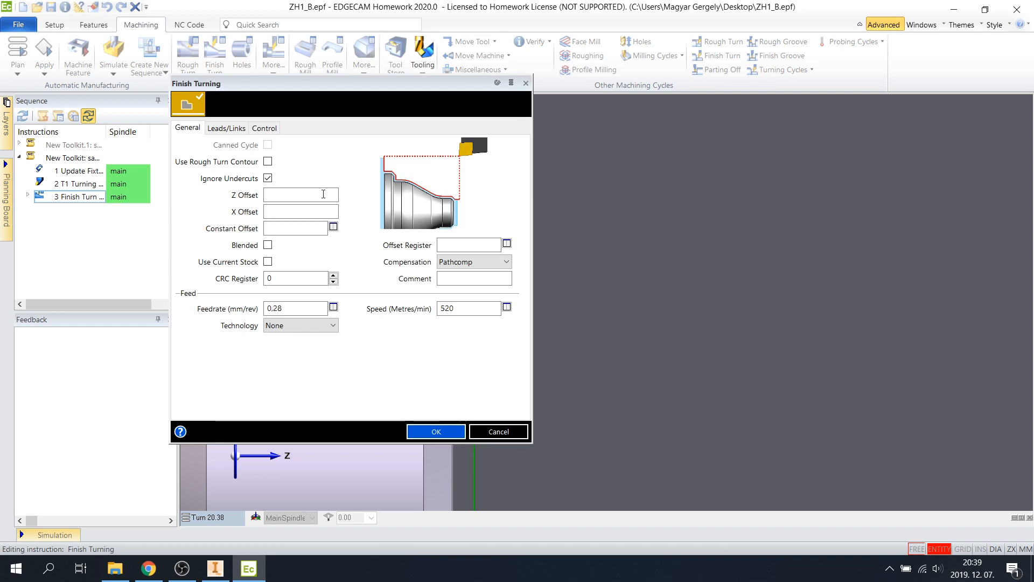
click(237, 129)
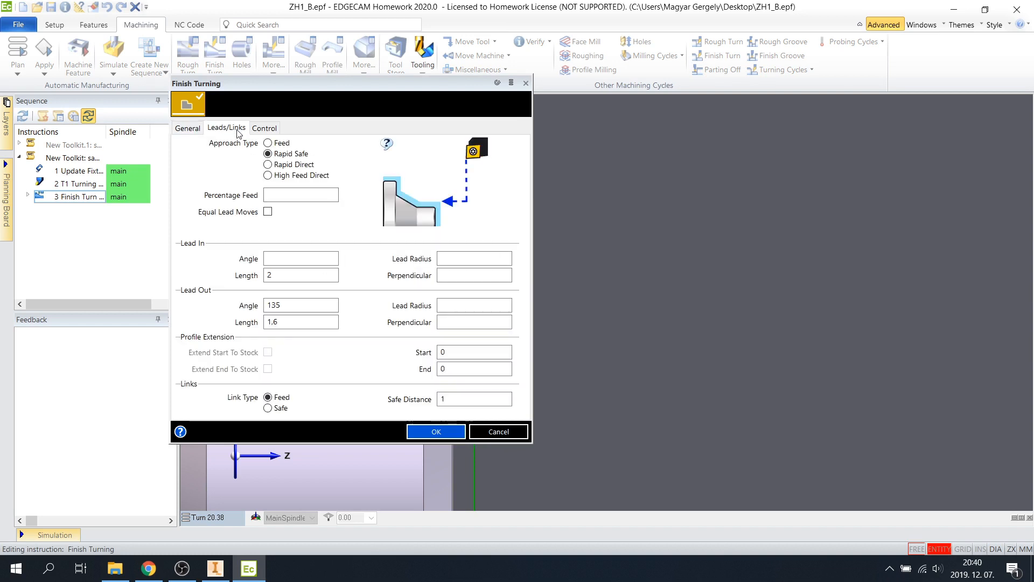
click(306, 280)
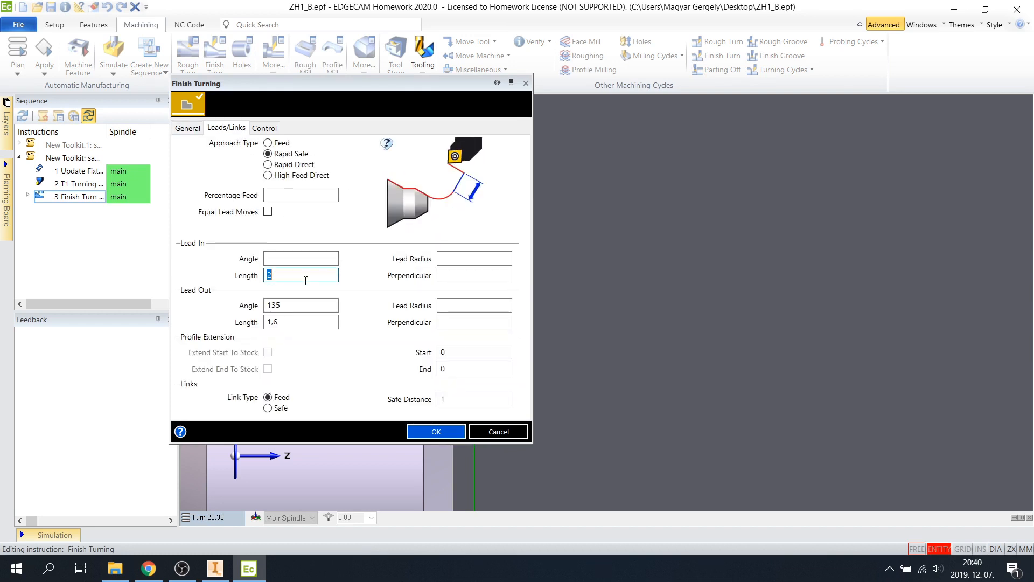
text(8)
middle_drag(652, 275, 830, 309)
middle_drag(792, 235, 823, 305)
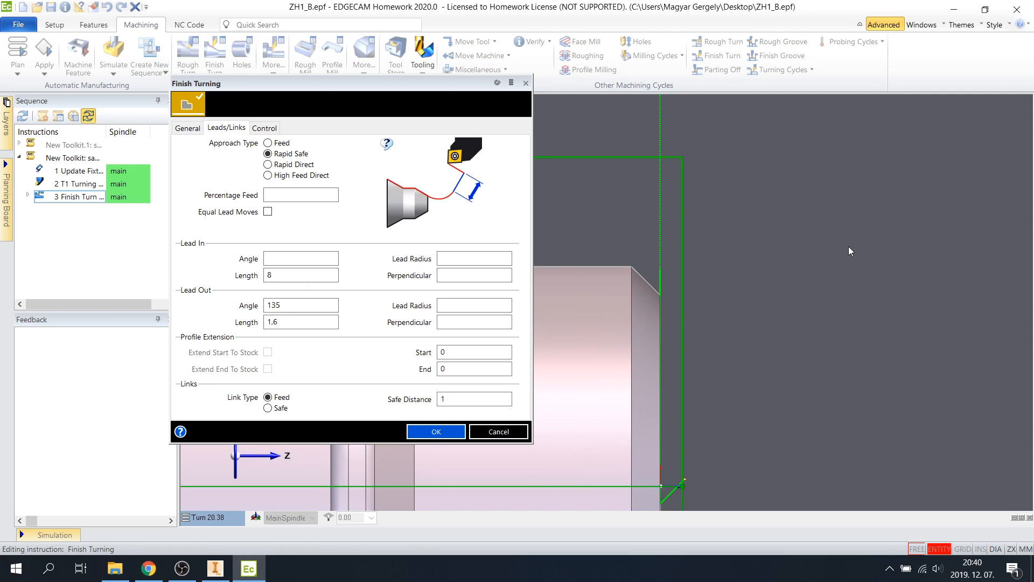
Step: Set the lead-out angle to 90 and lead radius to 1, clear the lead-out length, and apply the changes
double_click(286, 305)
text(90)
key(Tab)
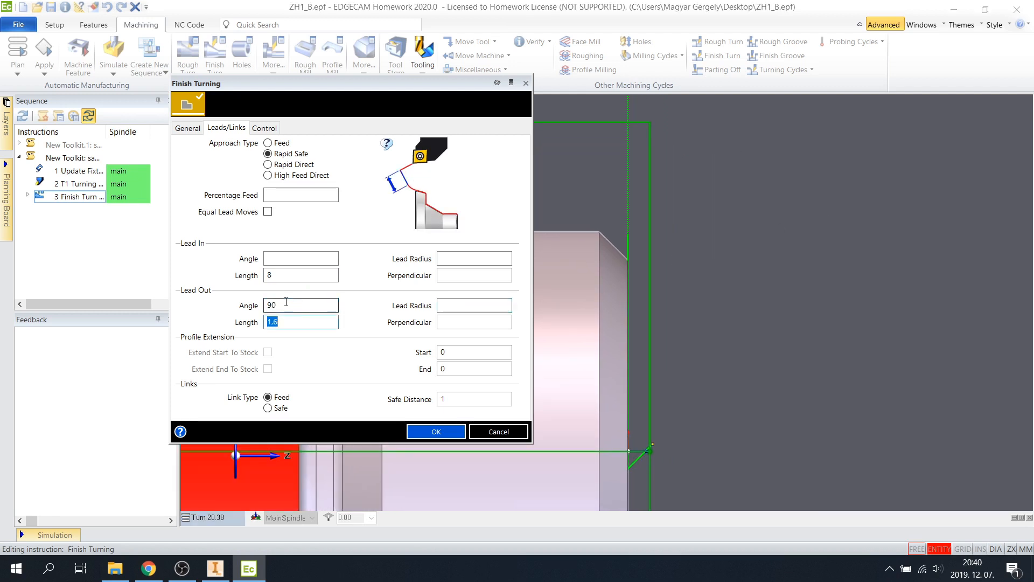
click(477, 305)
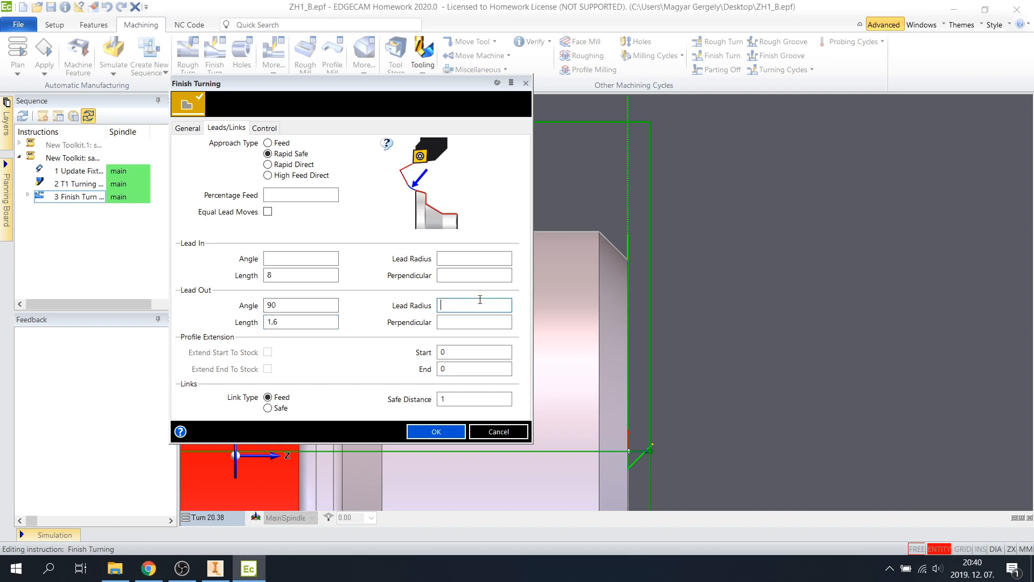
text(1)
key(shift+Tab)
key(BackSpace)
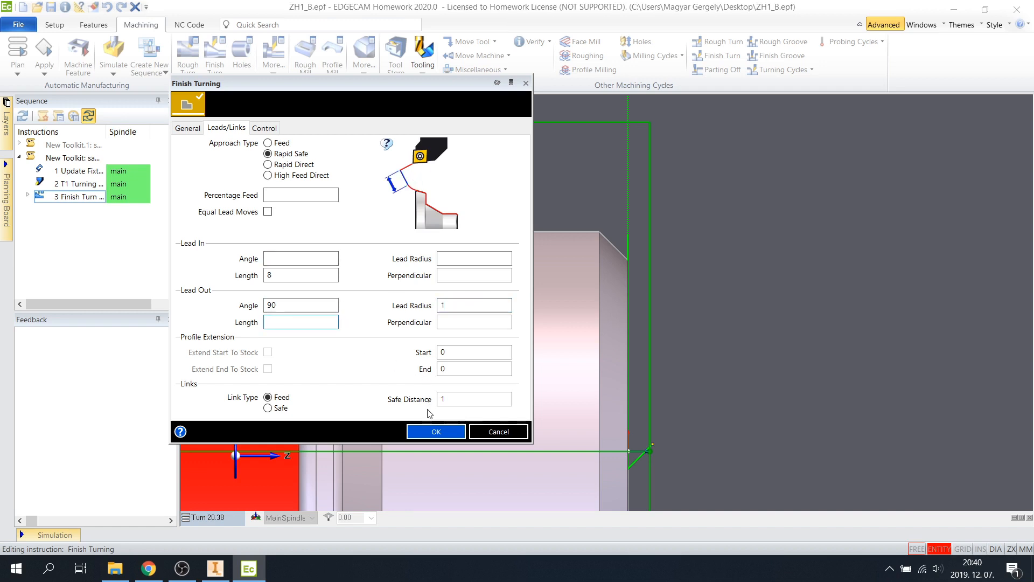
click(420, 431)
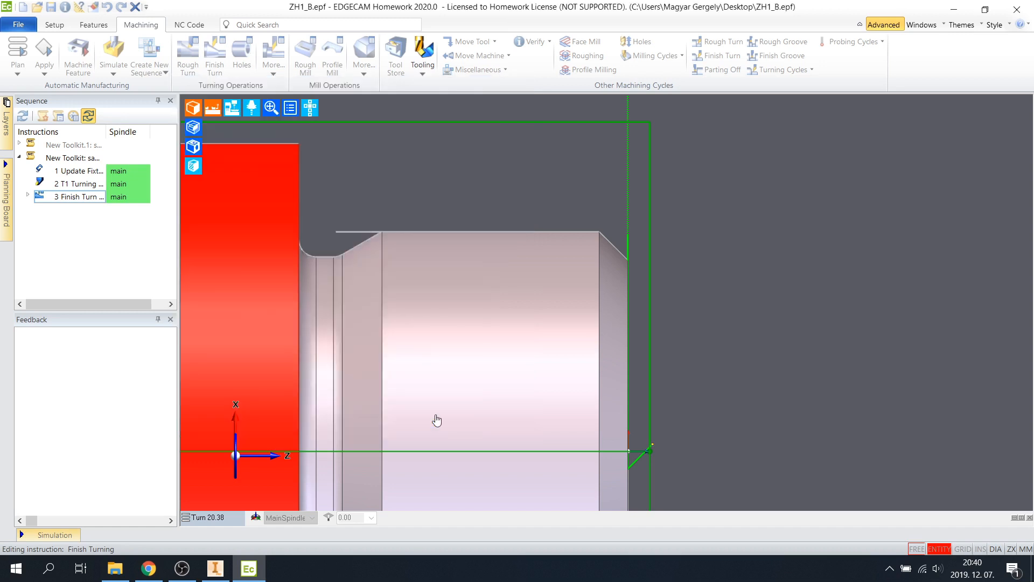
middle_drag(666, 291, 603, 372)
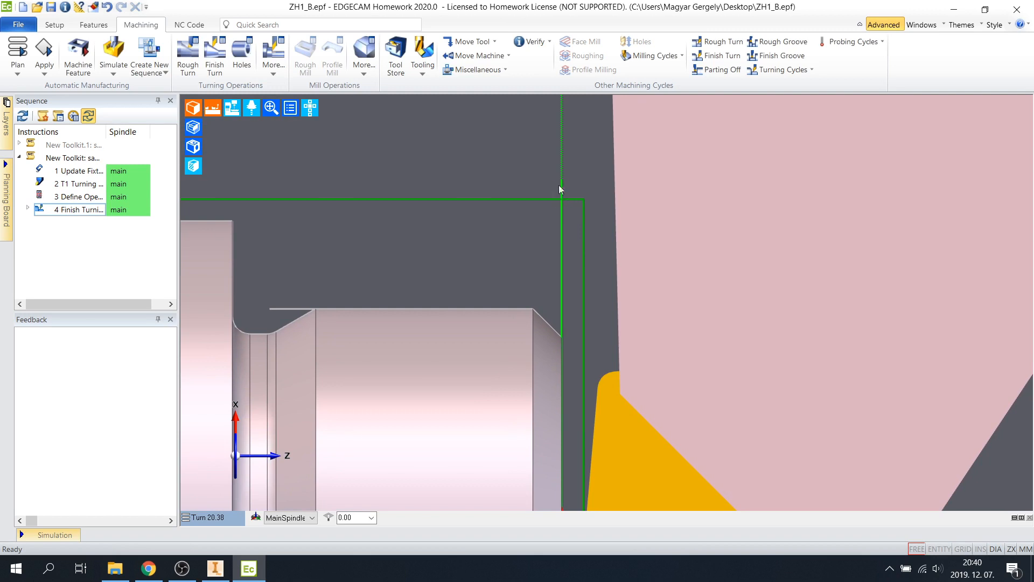
middle_drag(590, 291, 546, 174)
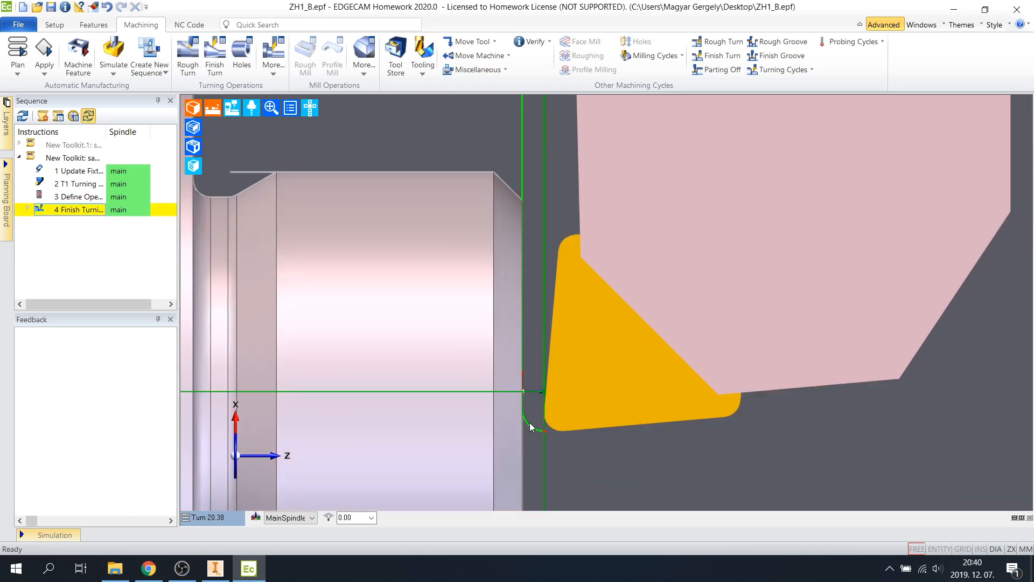
scroll(535, 425, down, 1)
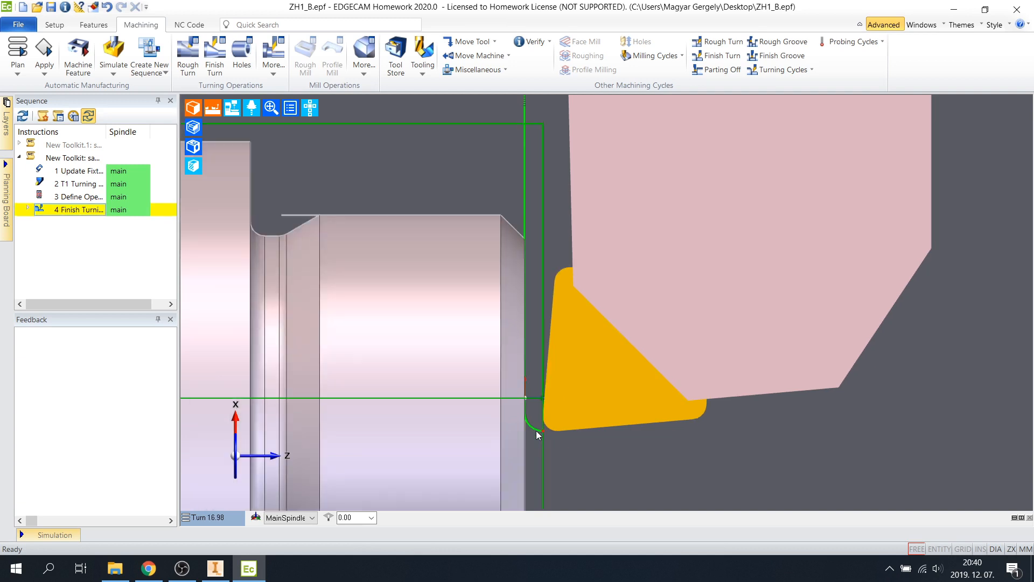
middle_drag(600, 349, 528, 360)
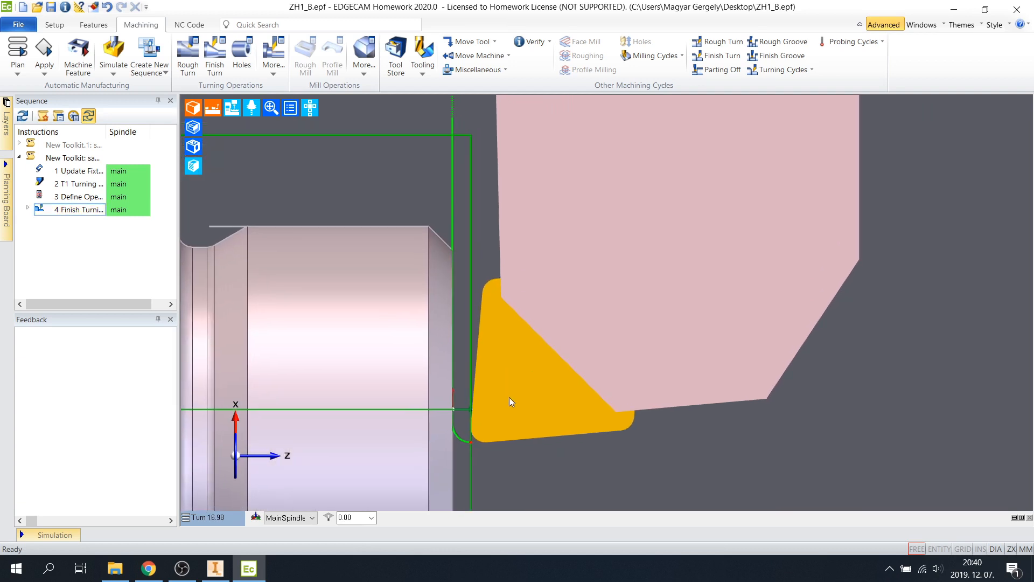
middle_drag(491, 297, 518, 311)
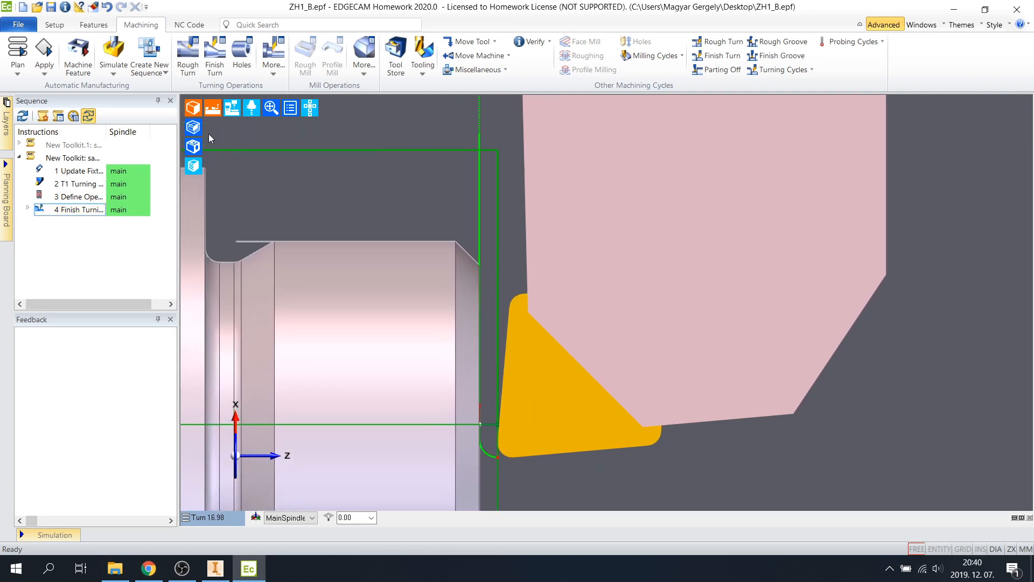
Step: Start a Rough Turn operation with the part's outer contour chain as the turn profile, accepting its start and end points
middle_drag(339, 197, 515, 236)
click(189, 69)
scroll(754, 350, down, 1)
scroll(754, 351, down, 1)
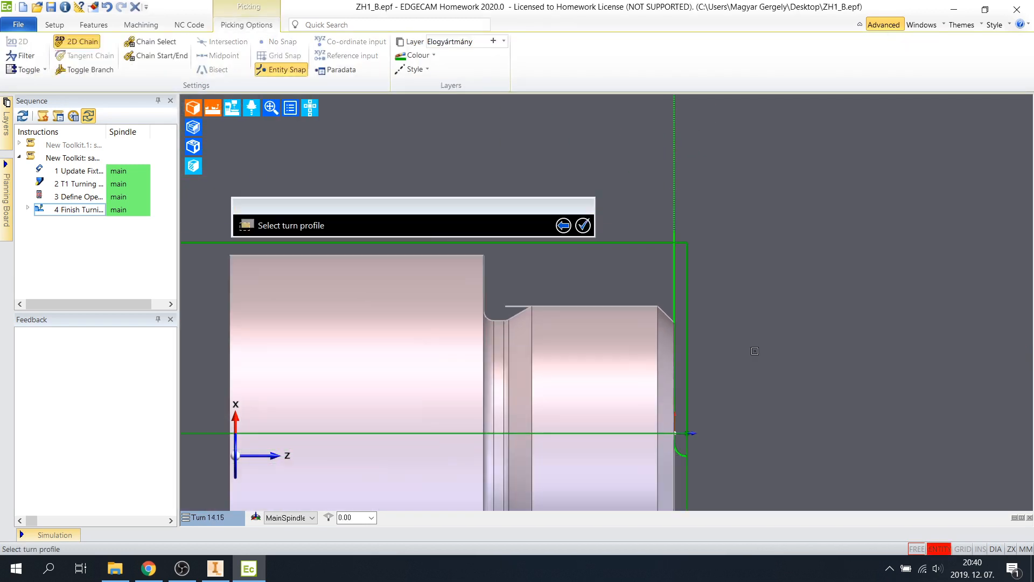
middle_drag(794, 345, 761, 358)
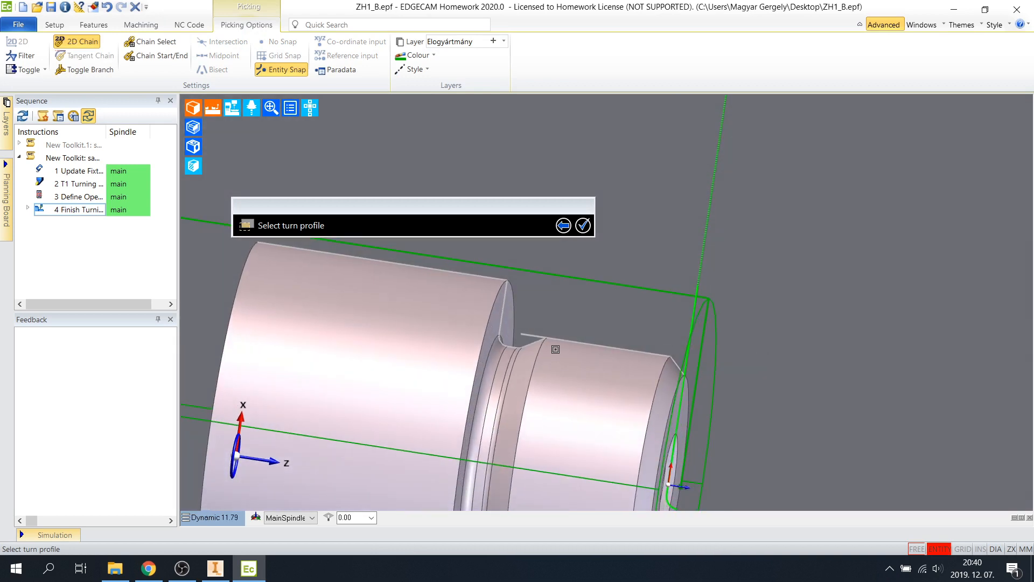
click(511, 348)
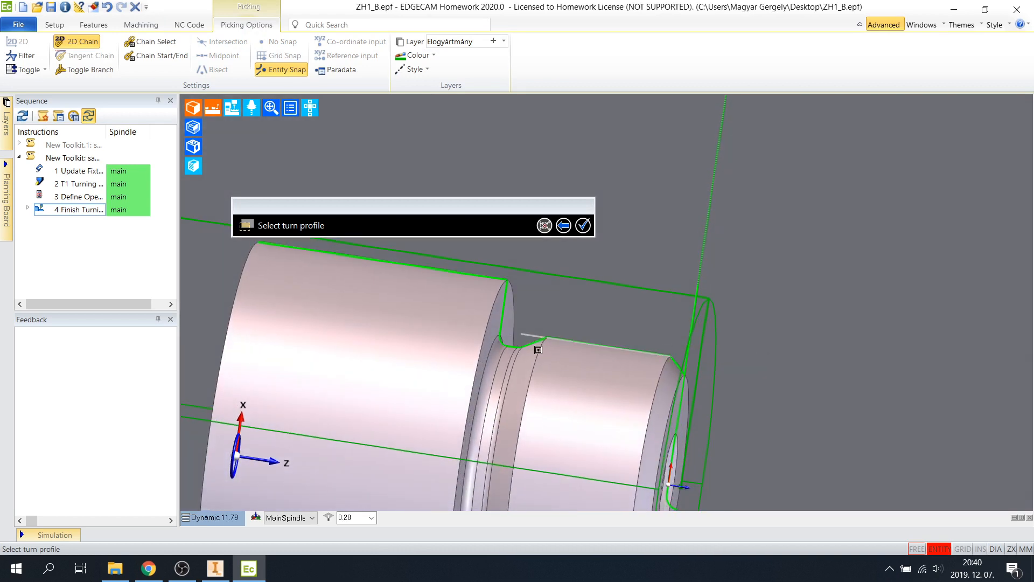
click(582, 227)
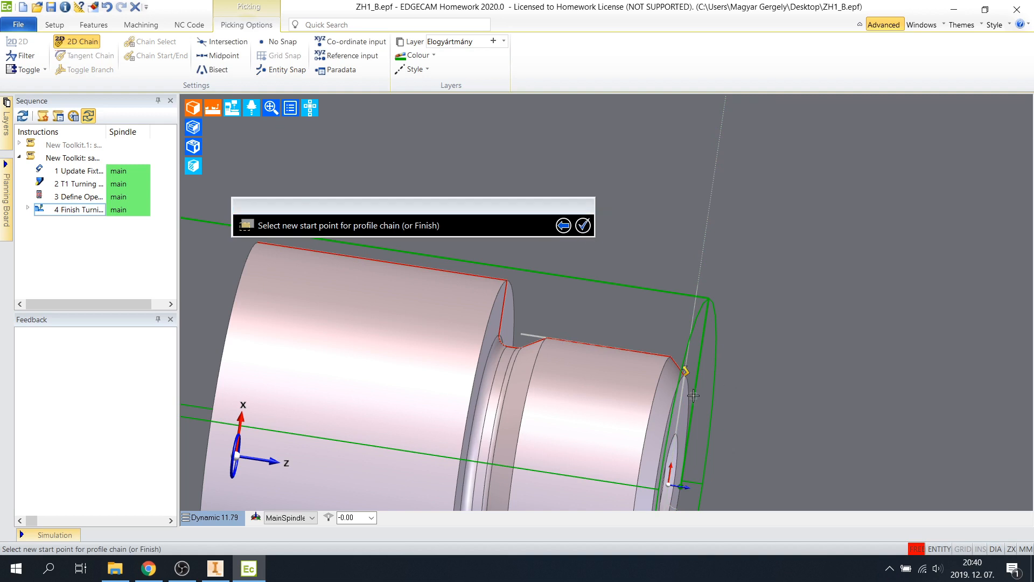
click(583, 226)
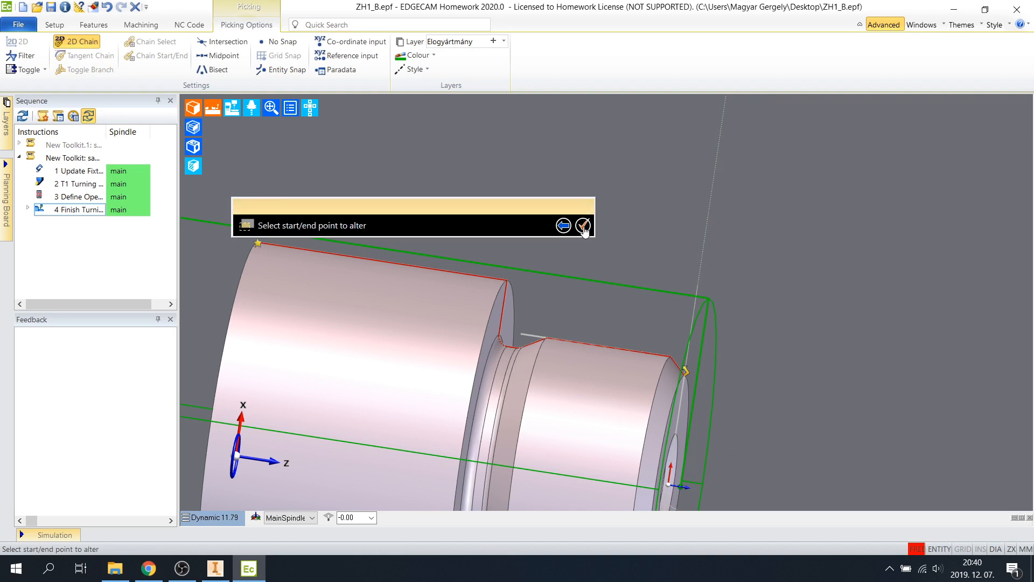
click(583, 226)
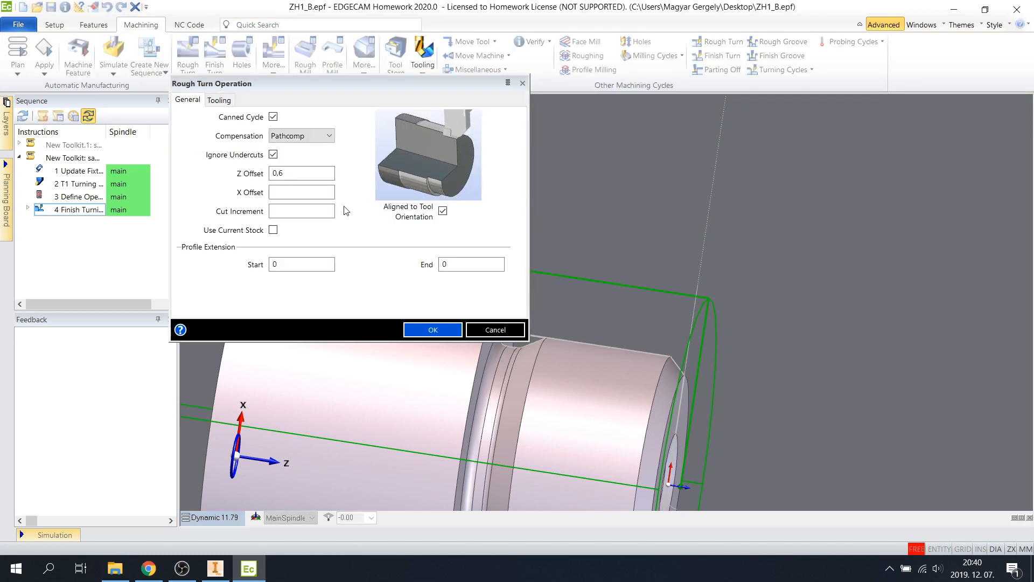
Step: Set the rough turn's Z and X offsets to 0.6 and cut increment to 1.6, and enable use of the current stock
click(316, 188)
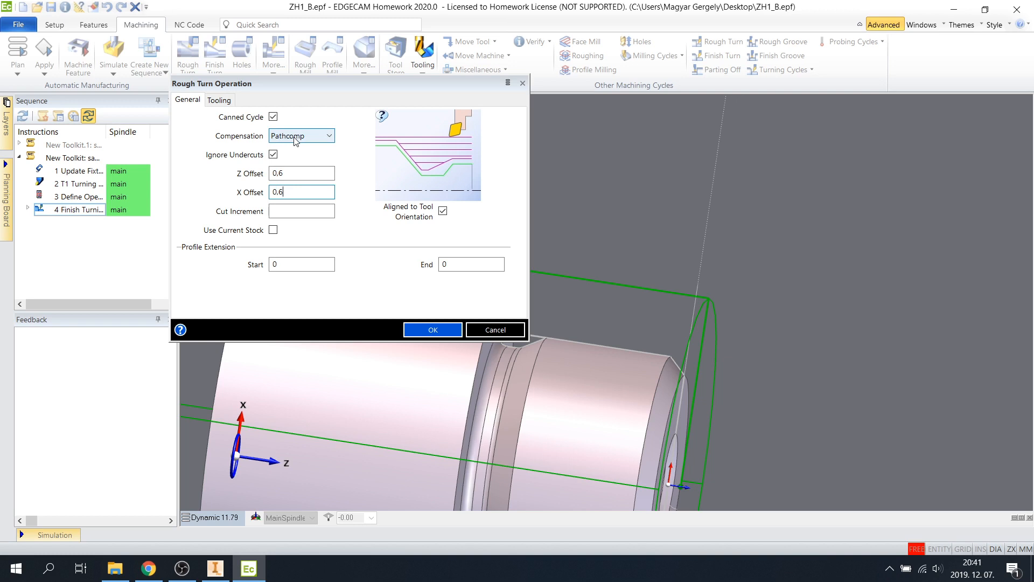
middle_drag(581, 227, 772, 272)
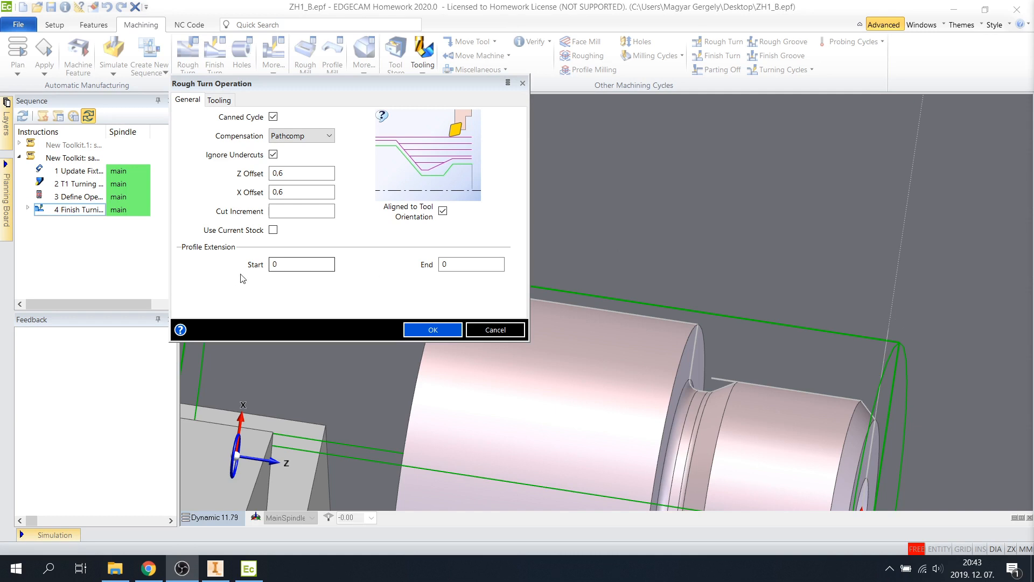
click(315, 214)
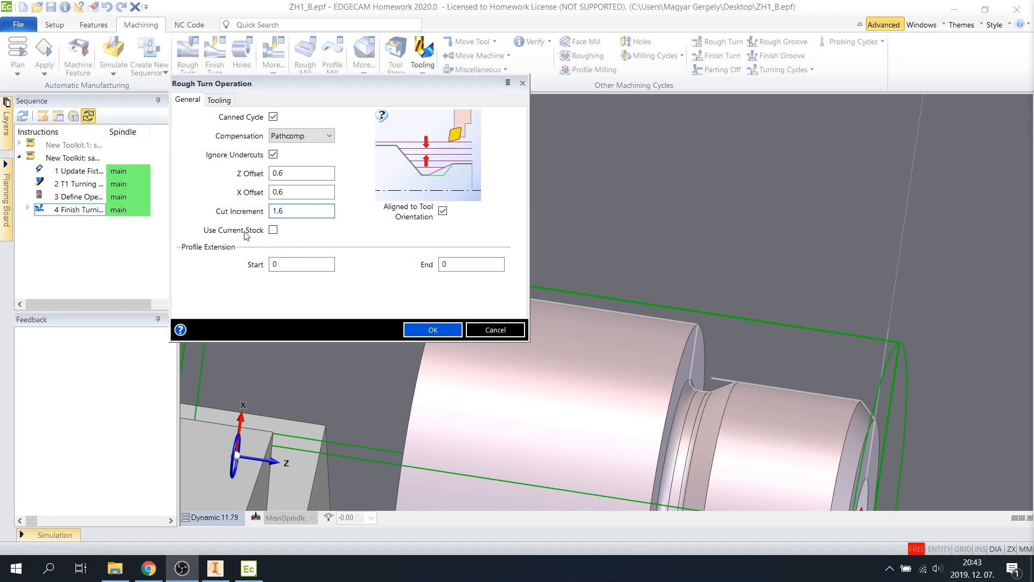
click(273, 230)
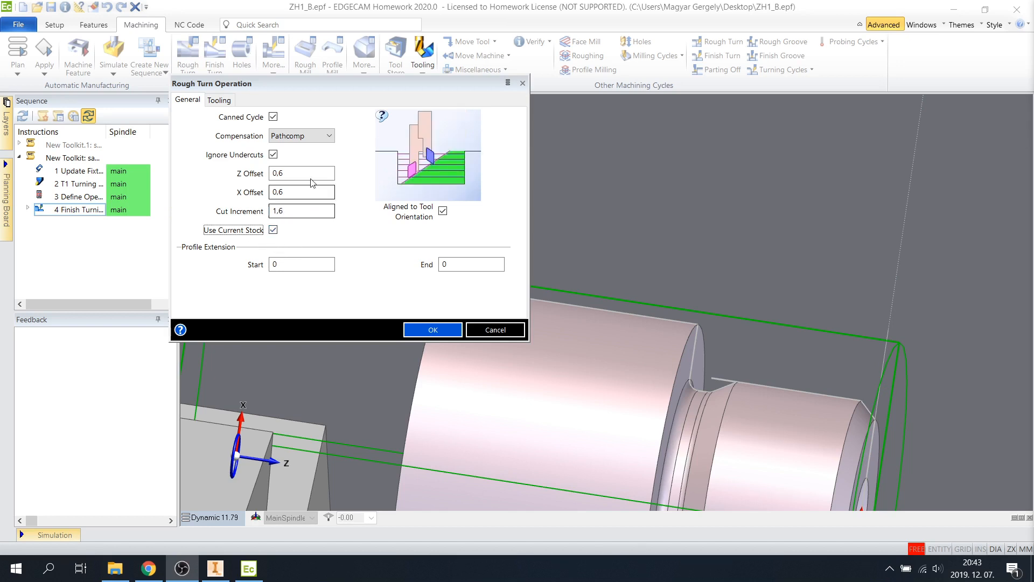
Step: Keep using the current tool, set the rough turn's feedrate to 0.25 and speed to 510, and create the operation
click(230, 101)
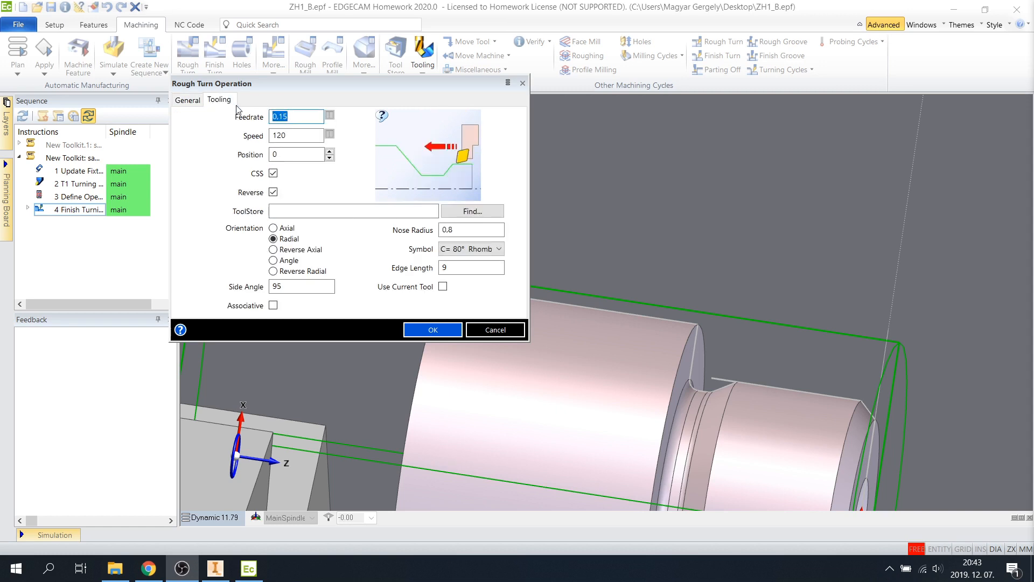
click(443, 287)
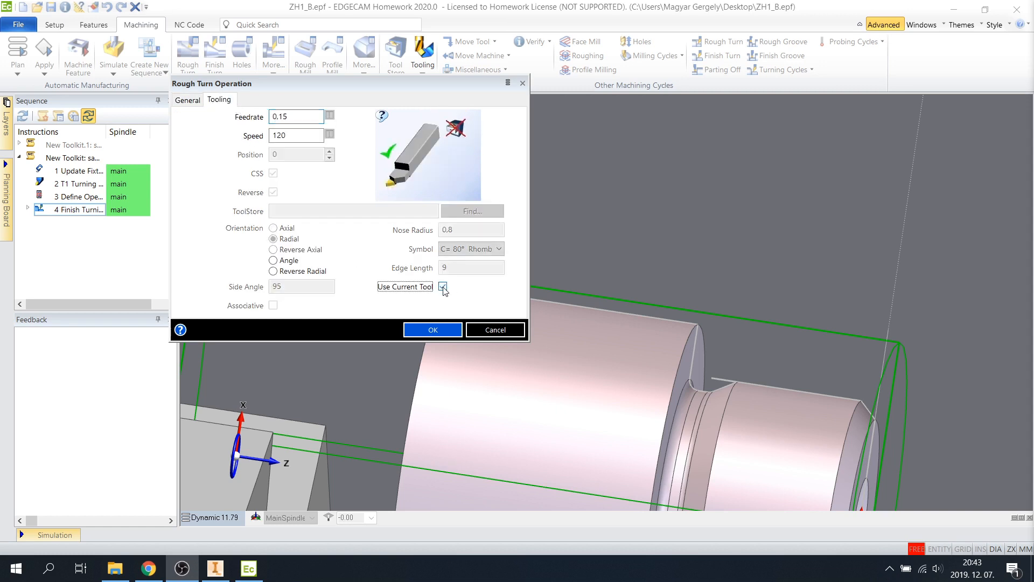
click(312, 115)
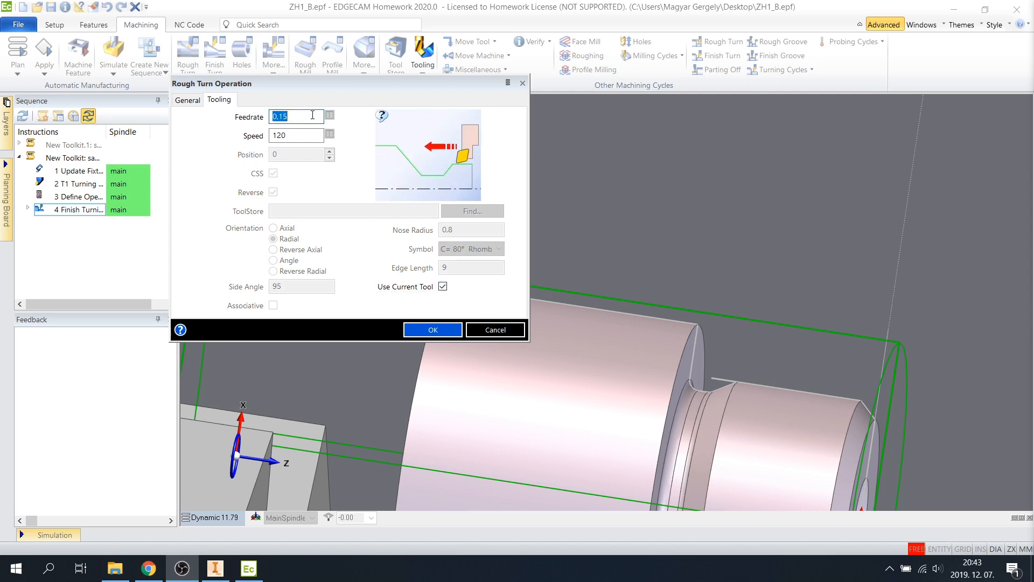
text(0,2)
click(282, 136)
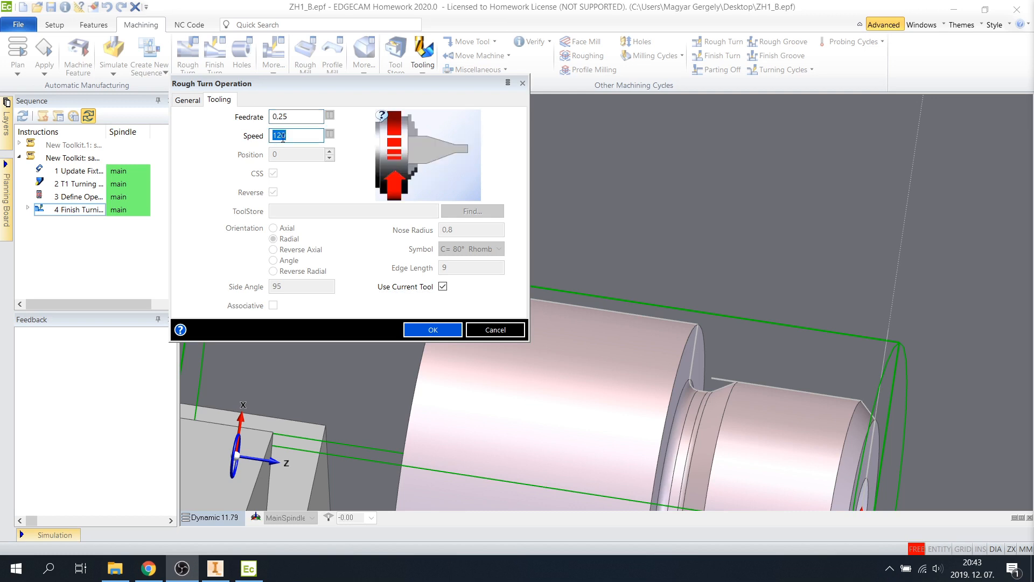
text(510)
click(433, 329)
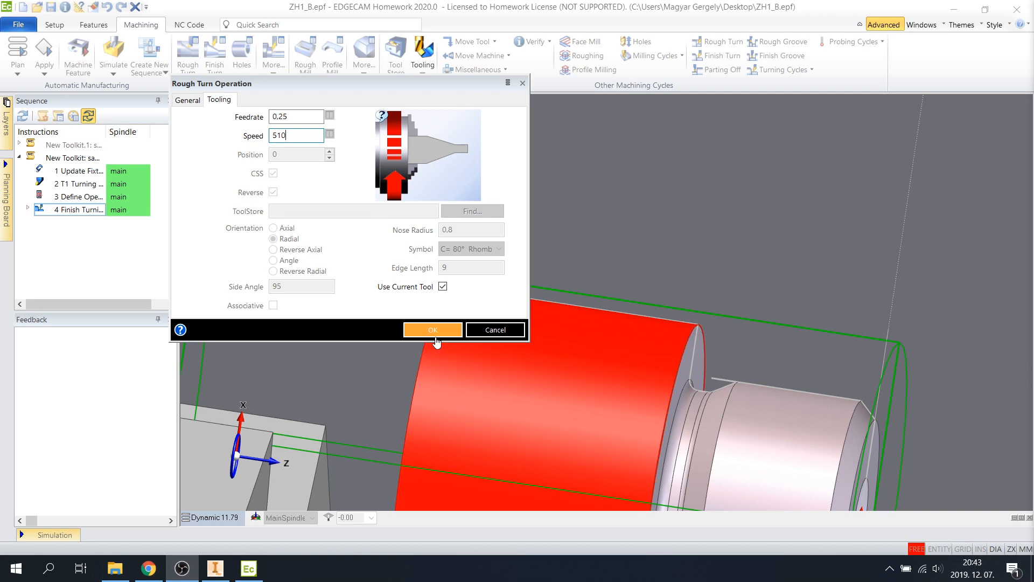
Step: Edit the rough turn cycle from its toolpath and set its stock offset to 0.5
scroll(673, 231, down, 1)
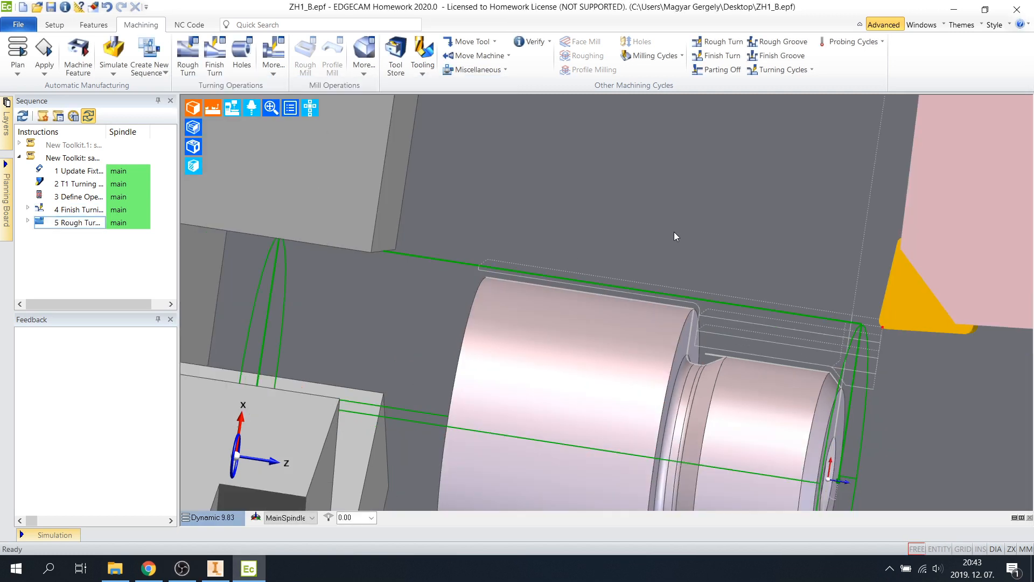
double_click(759, 339)
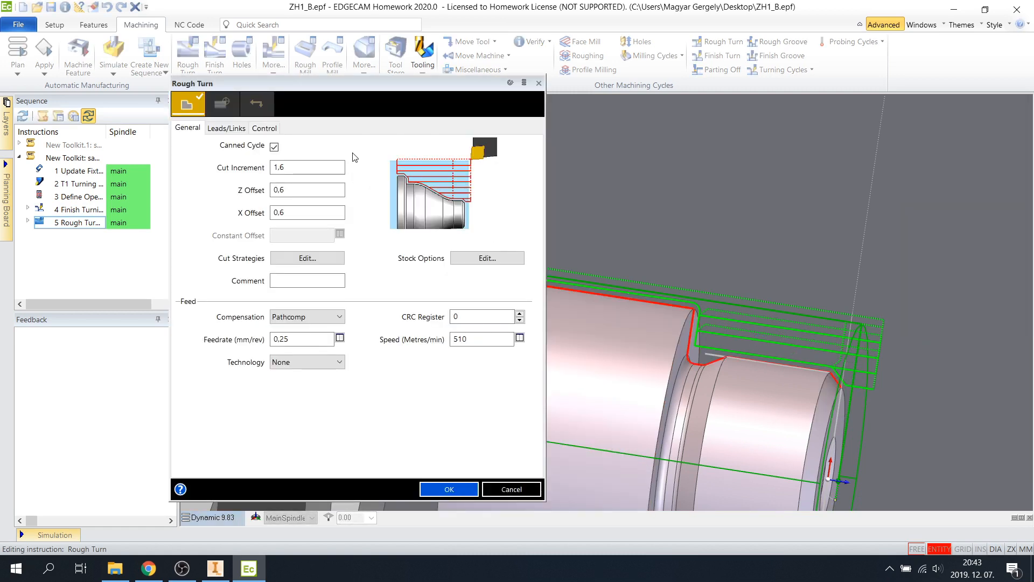
middle_drag(851, 251, 969, 202)
scroll(872, 215, down, 1)
middle_drag(873, 218, 825, 222)
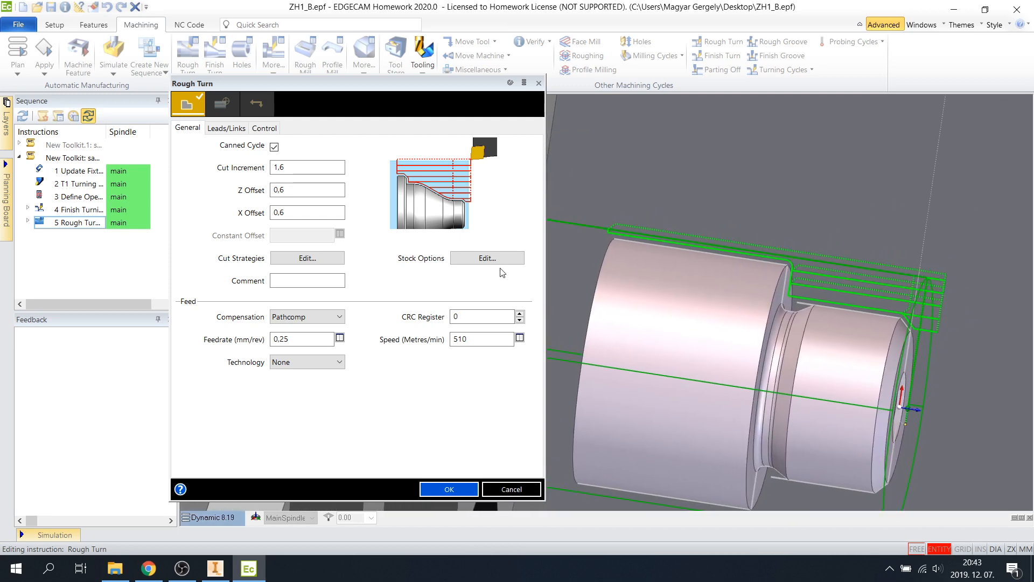
click(468, 263)
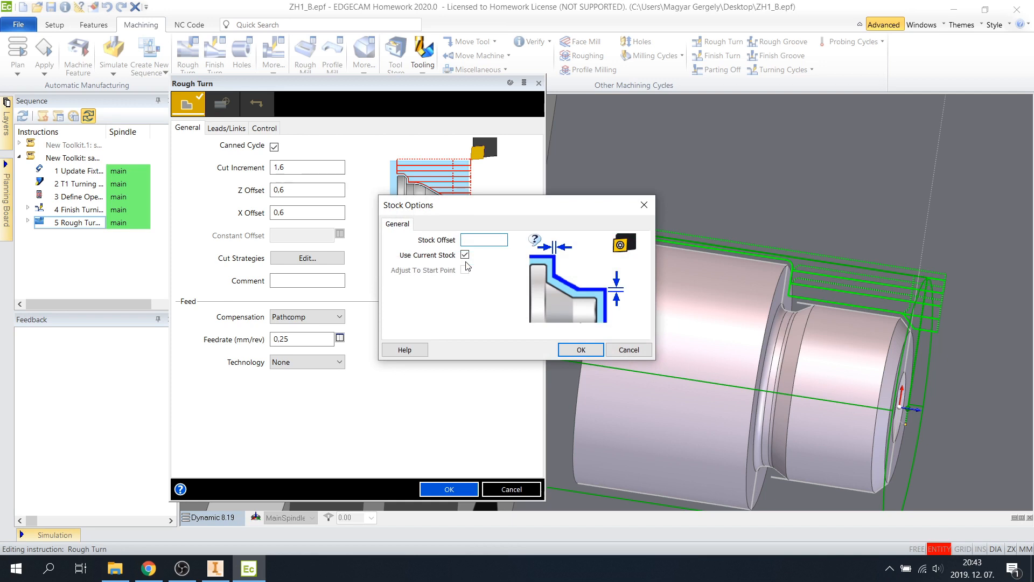
middle_drag(804, 165, 861, 174)
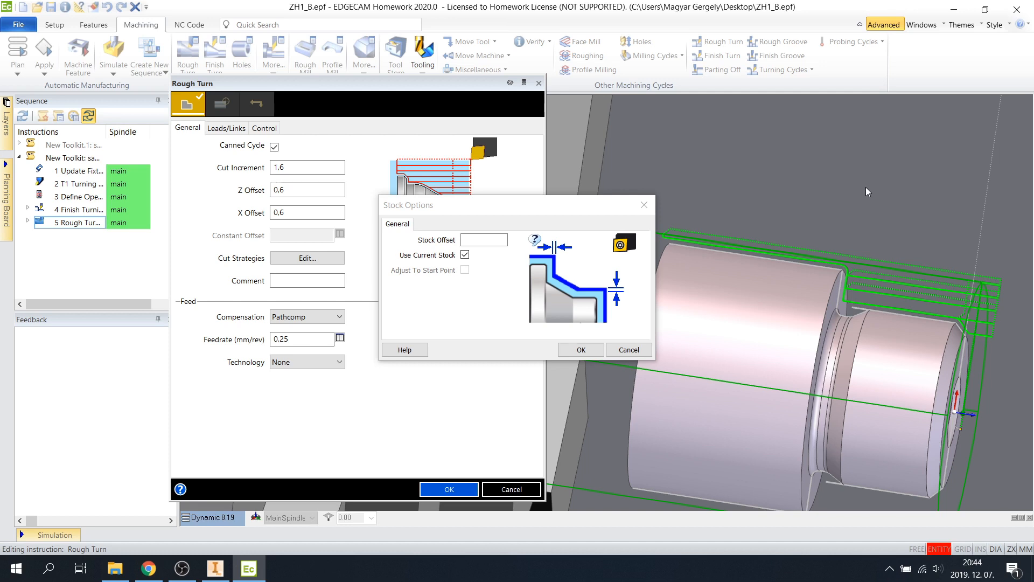
click(476, 239)
text(0,5)
click(595, 351)
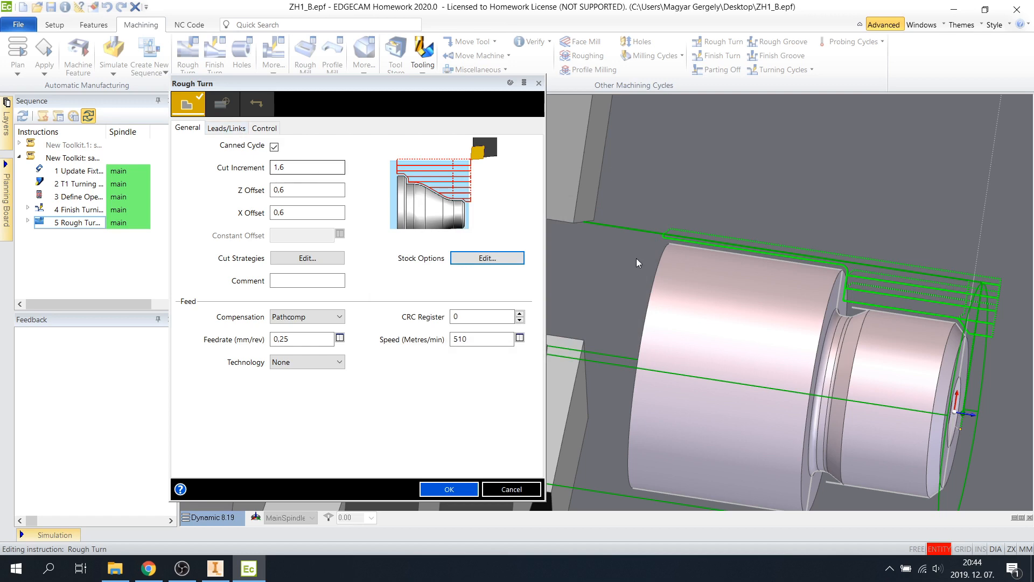
Step: Set the rough turn's profile extension at the end to 6 and apply the changes to the cycle
scroll(663, 242, up, 5)
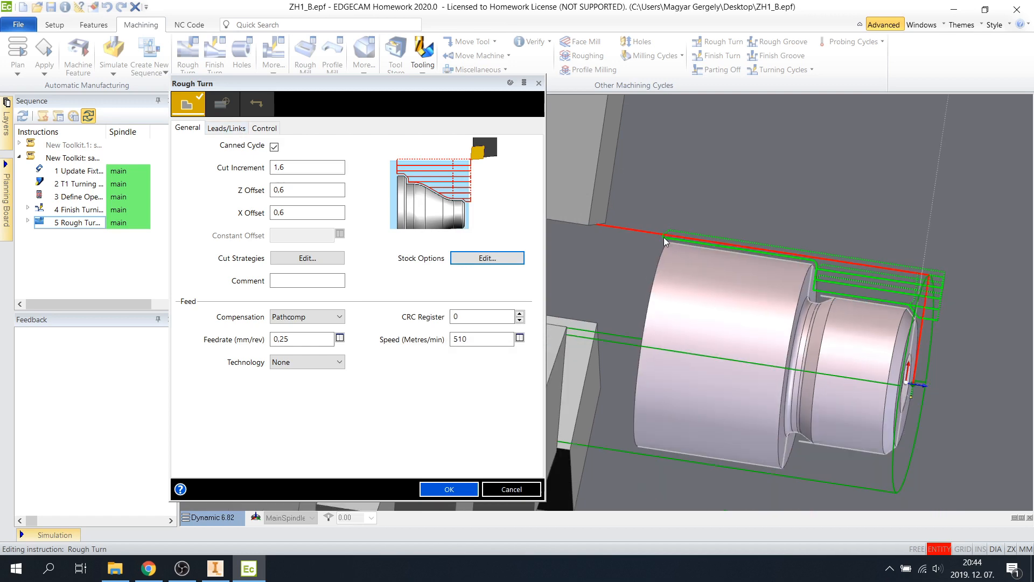
middle_drag(704, 251, 754, 265)
scroll(742, 219, down, 4)
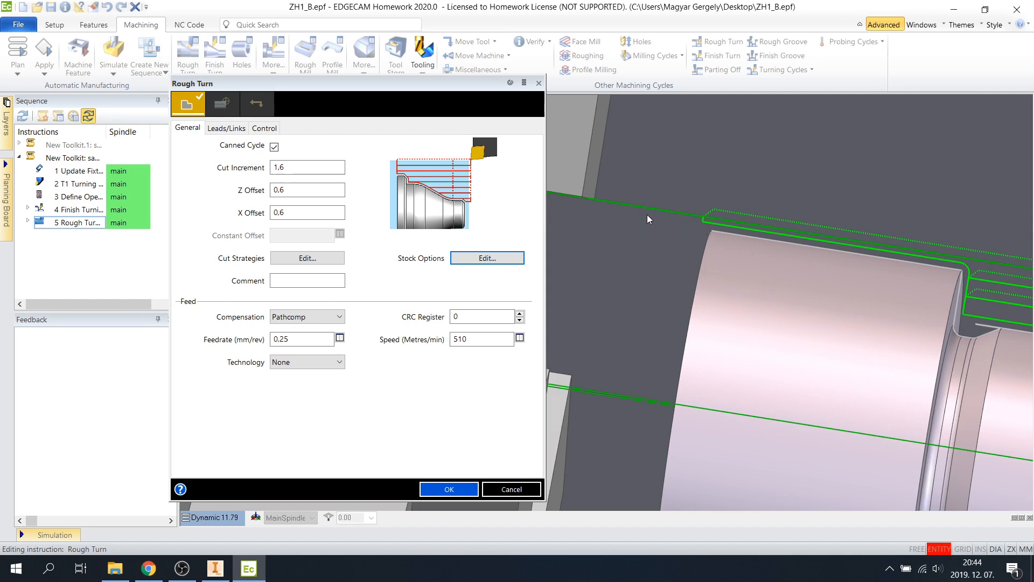
click(223, 131)
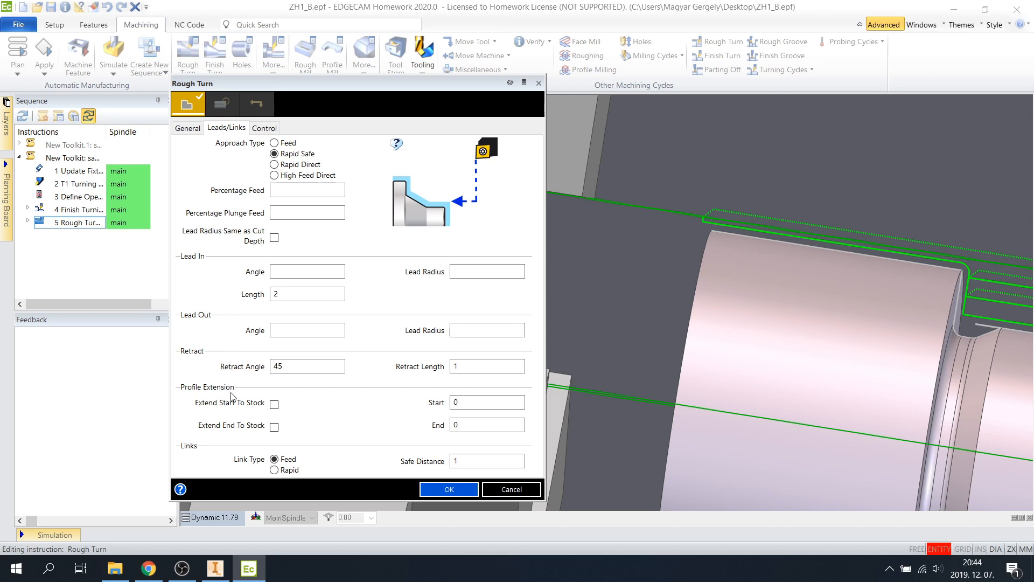
click(510, 427)
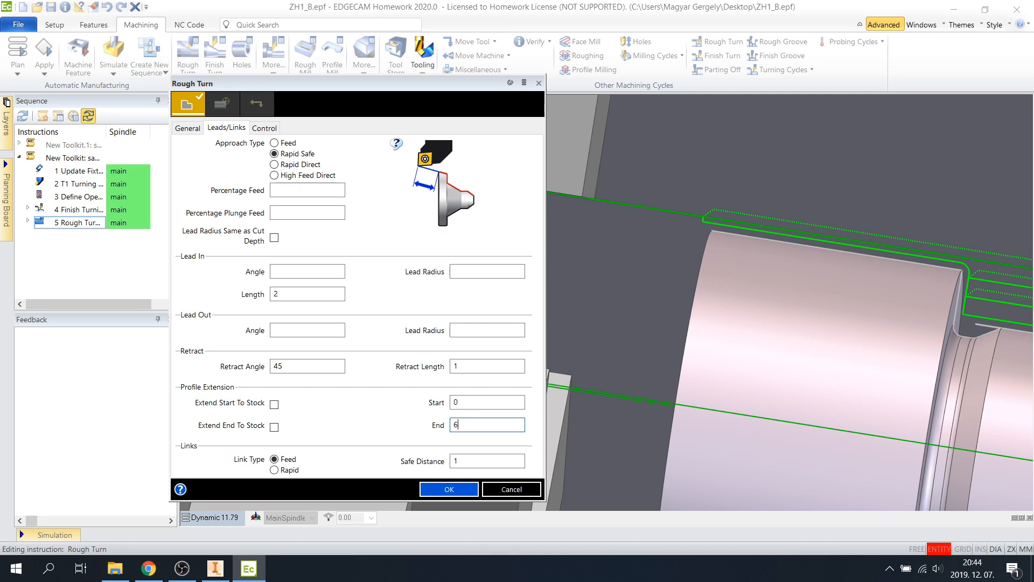
text(6)
click(459, 490)
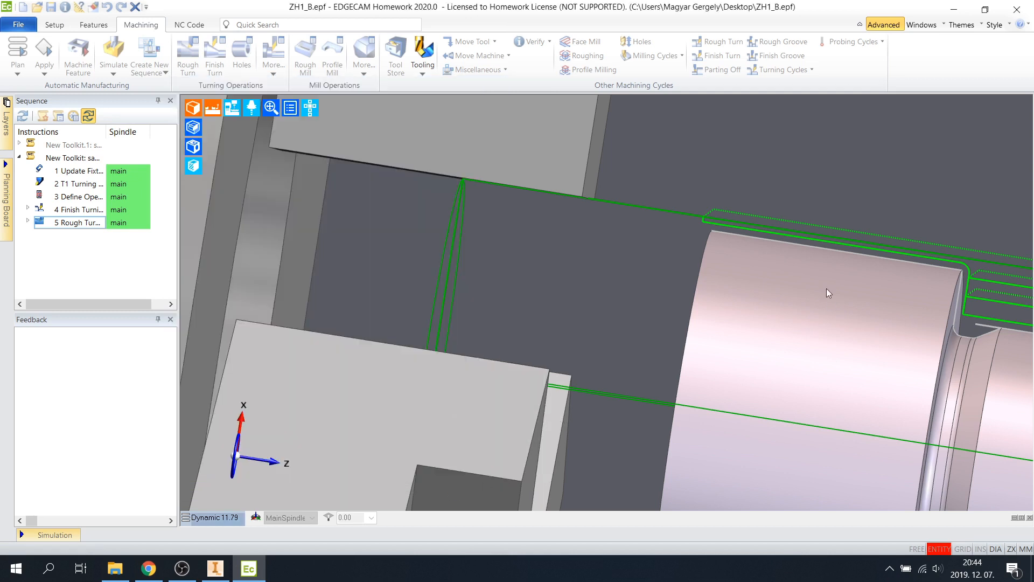
scroll(675, 225, down, 5)
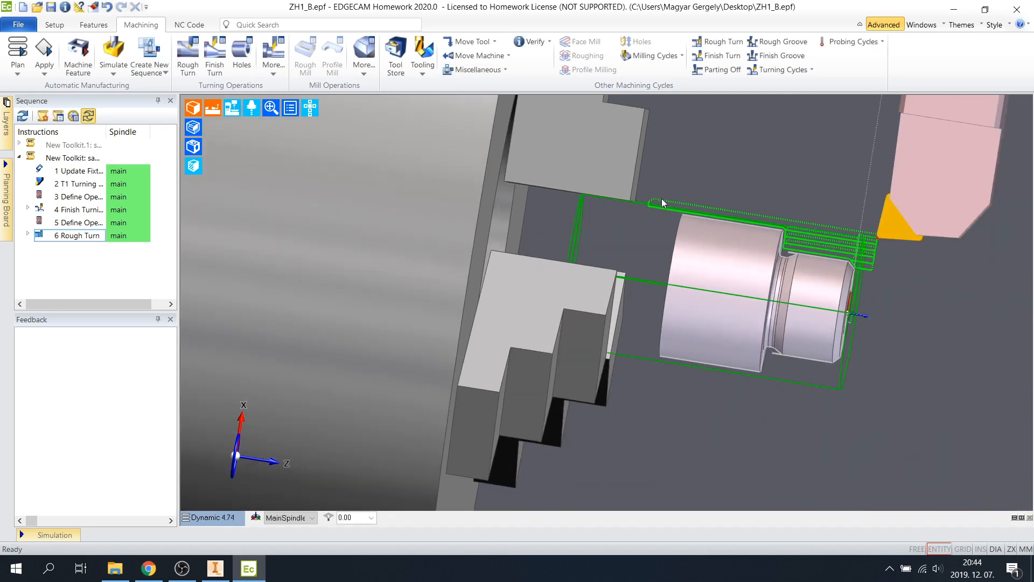
scroll(676, 189, up, 5)
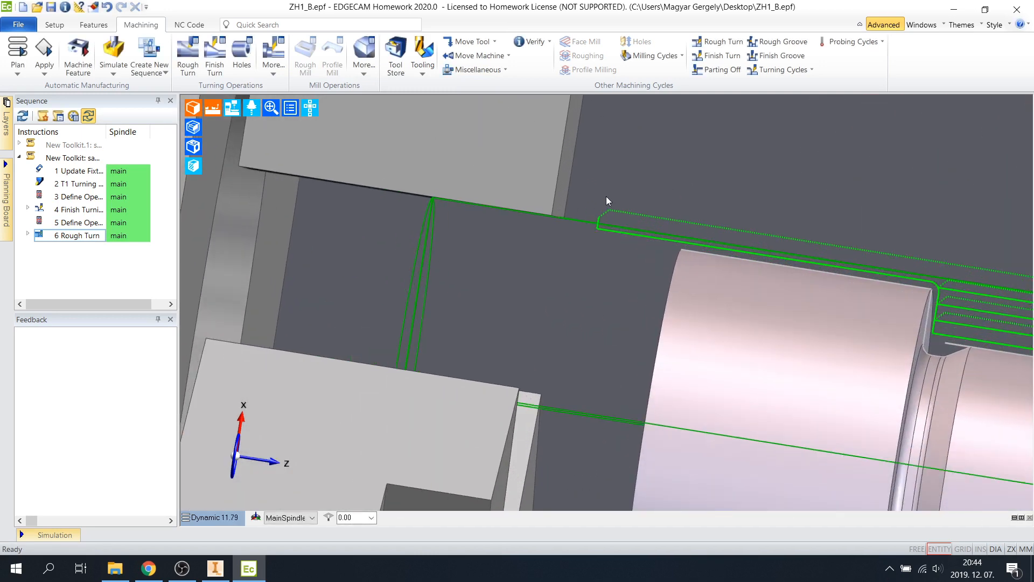
scroll(592, 198, down, 3)
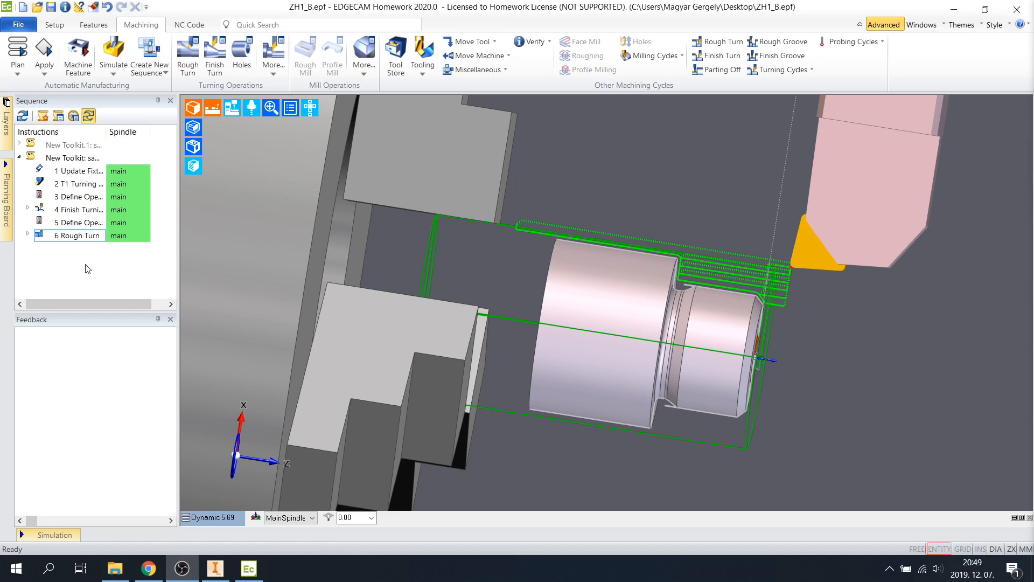
Step: Add a move to the toolchange position after the rough turn cycle
click(494, 43)
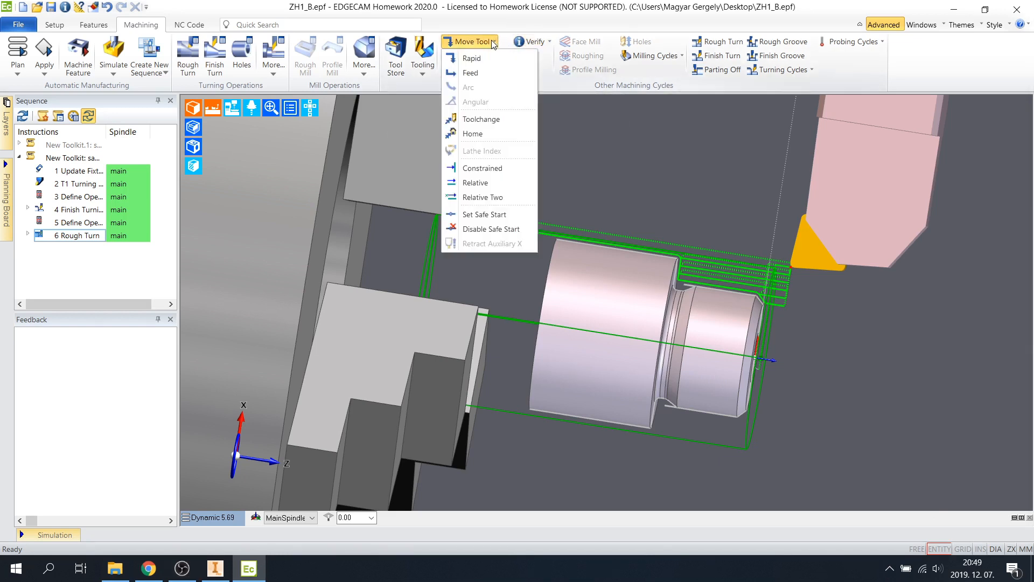
click(476, 119)
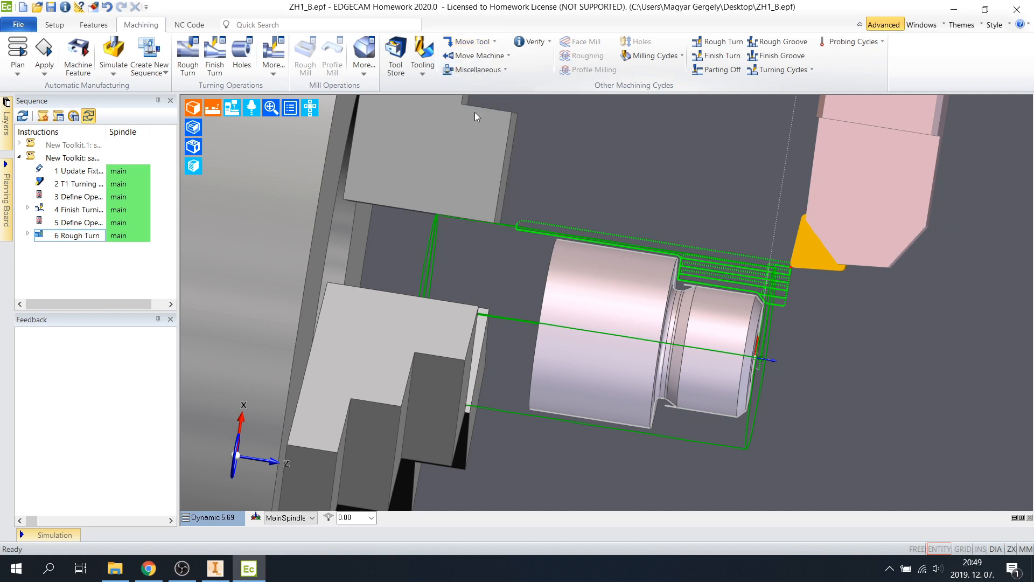
click(359, 179)
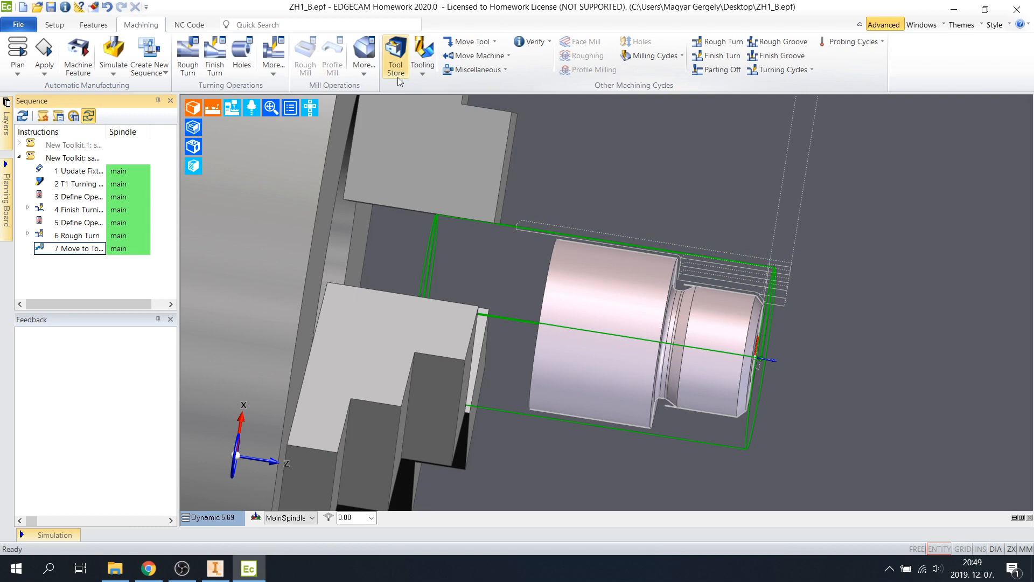
Step: Select the Finishing turning tool with the D-55 Rhombic insert from the tool store, switching off the tool filters
click(398, 77)
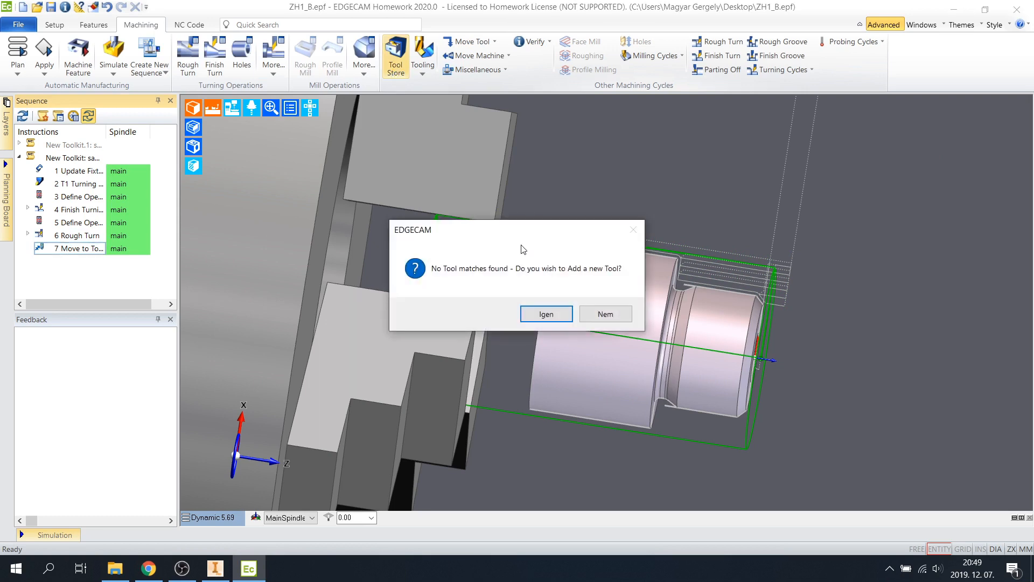
click(601, 317)
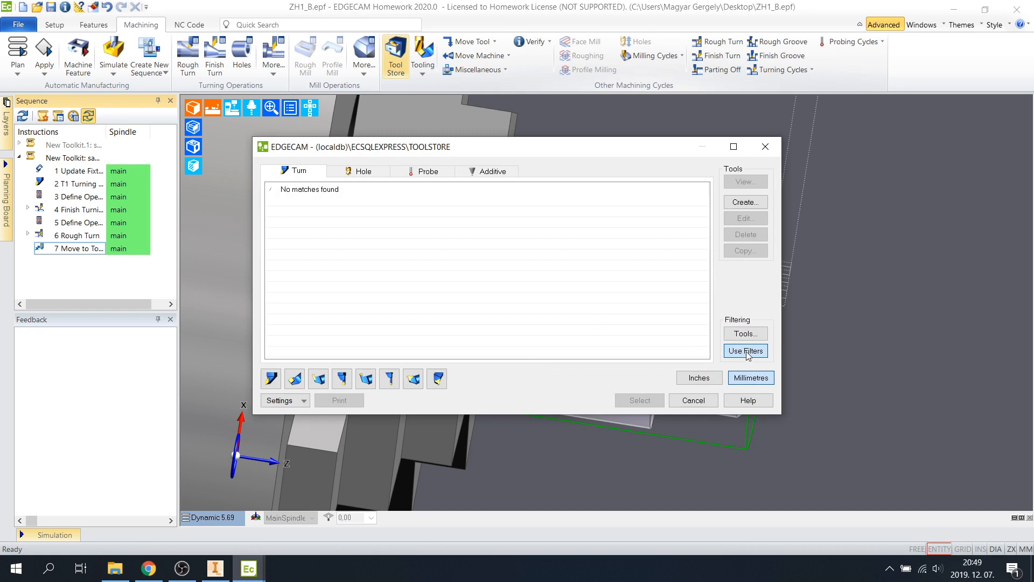
click(746, 351)
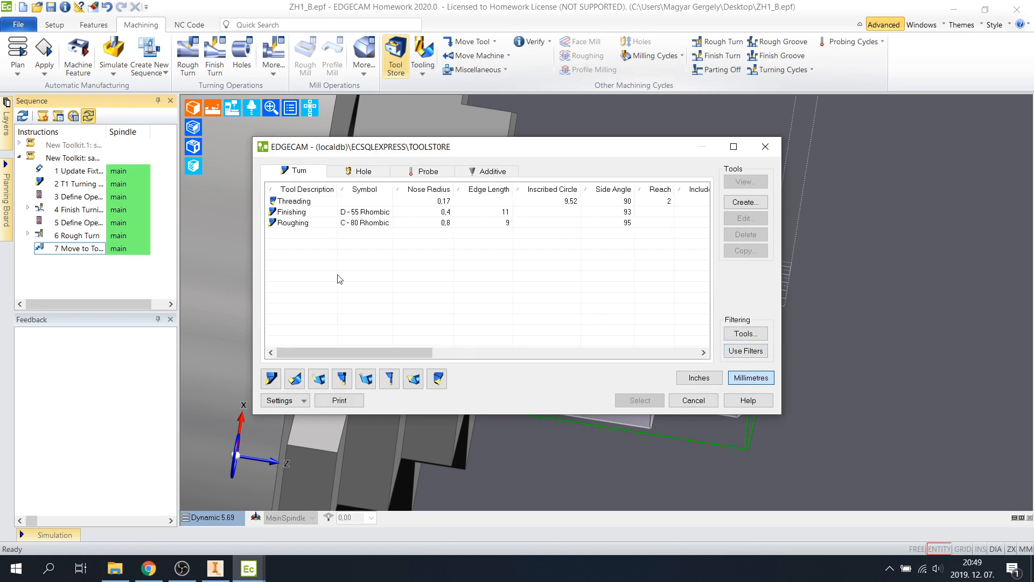
click(299, 213)
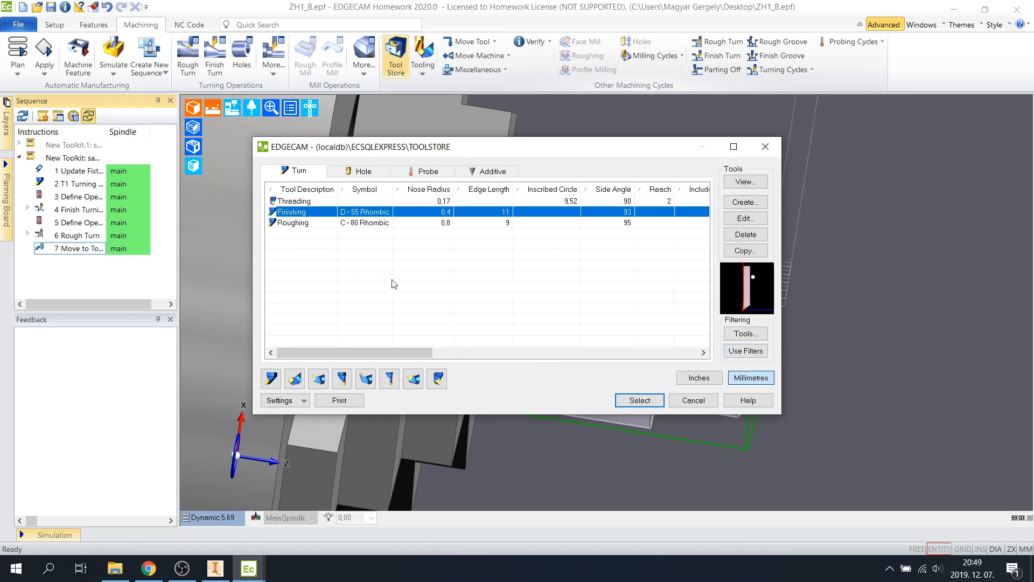
click(623, 401)
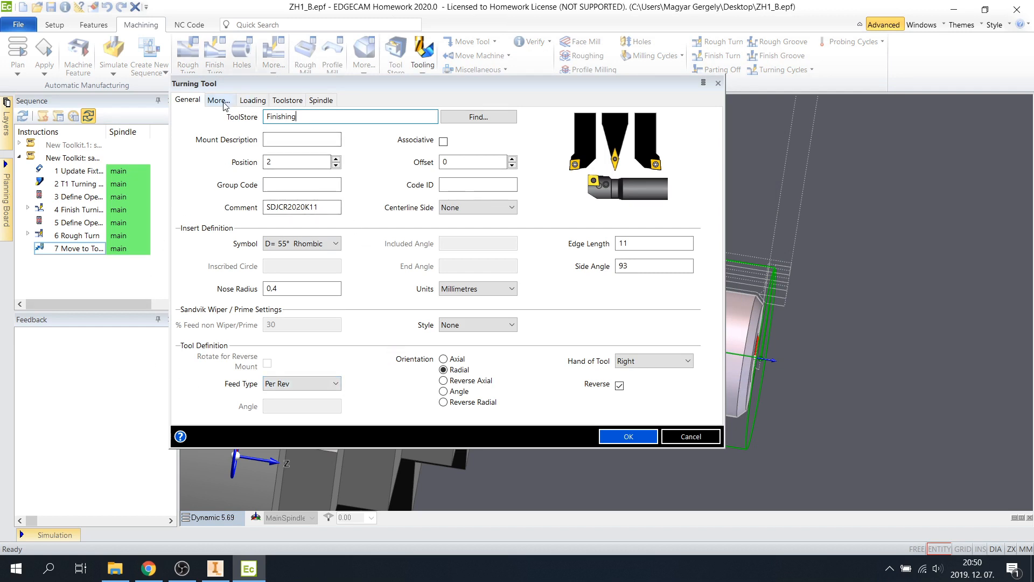
Step: Enable CSS in the finishing tool's spindle settings and add the tool to the sequence at position 2
click(252, 101)
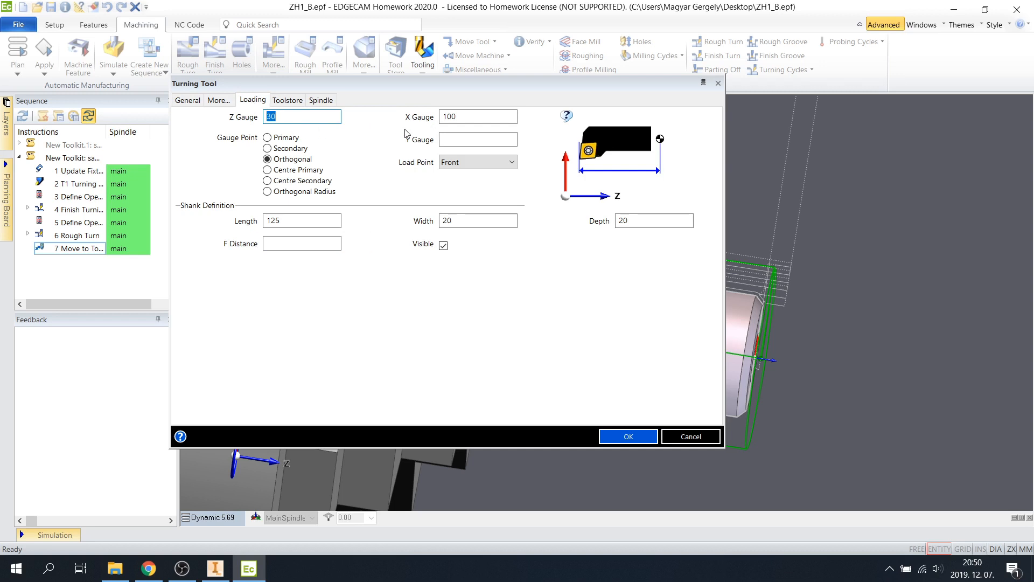
click(300, 102)
click(321, 101)
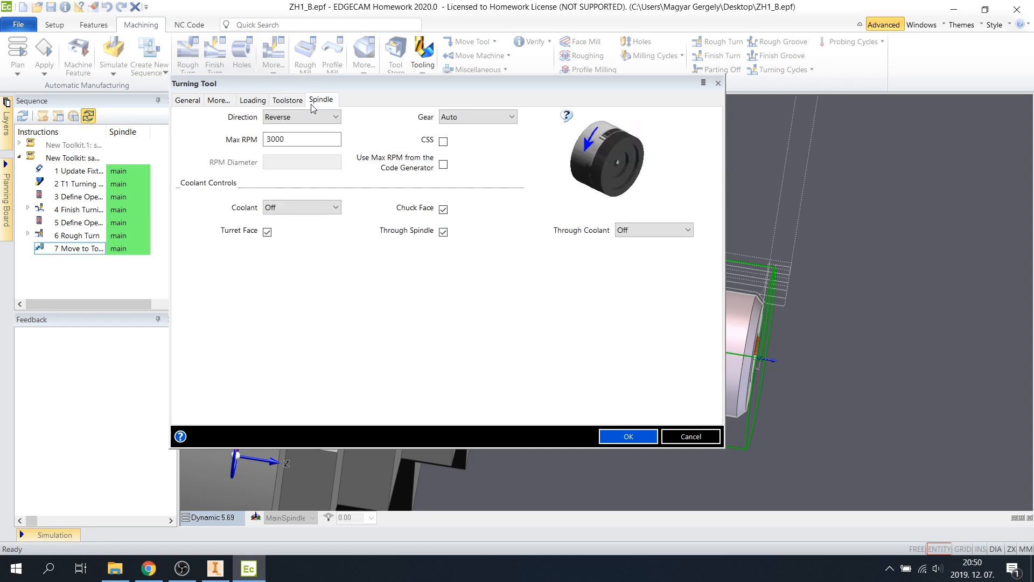
click(281, 137)
click(444, 142)
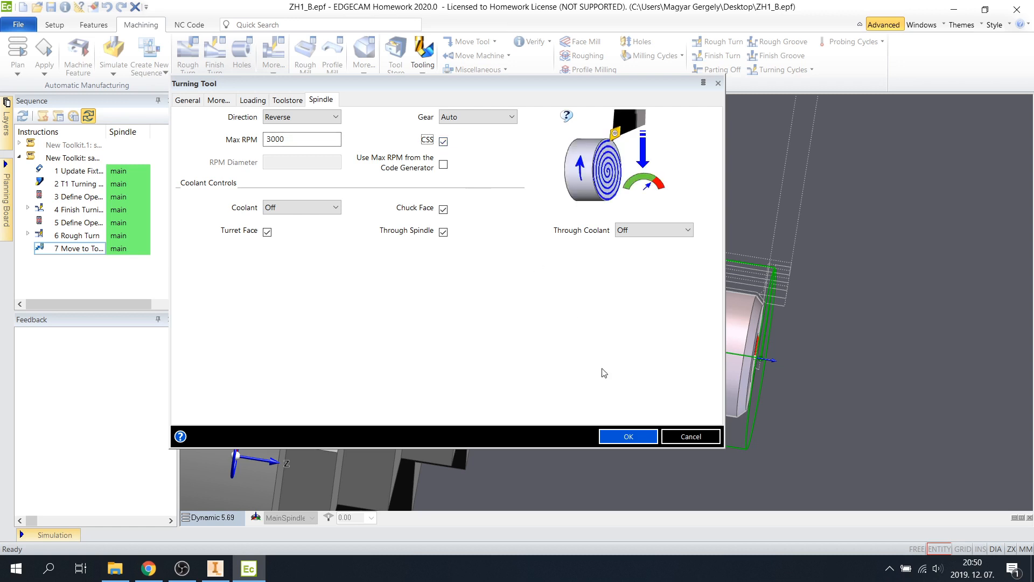
click(626, 436)
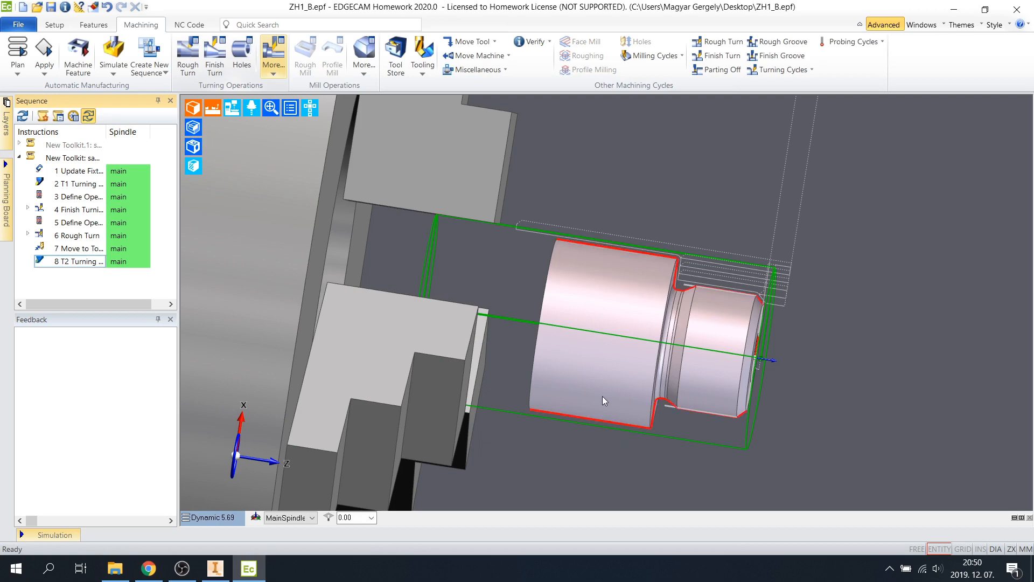
Step: Start a Finish Turn operation on the Front Turn envelope profile, accepting the default start and end points
click(215, 54)
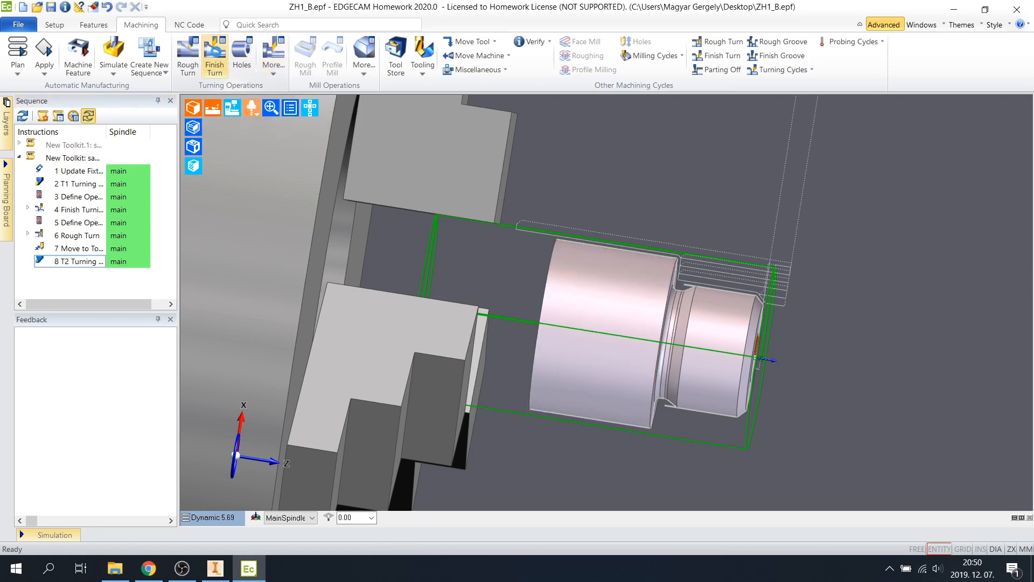
drag(467, 219, 506, 156)
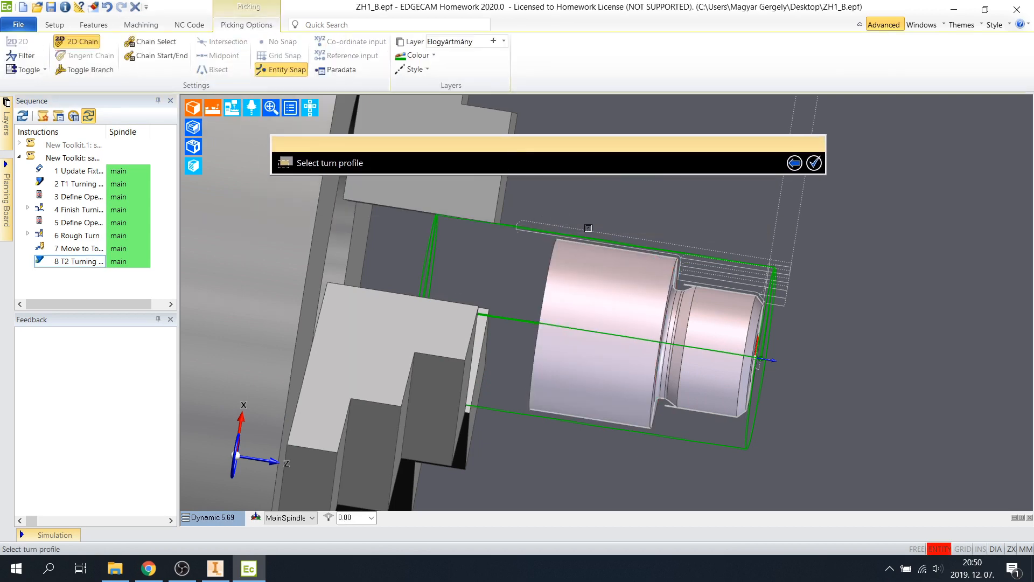
scroll(588, 232, up, 3)
scroll(589, 231, up, 1)
click(781, 353)
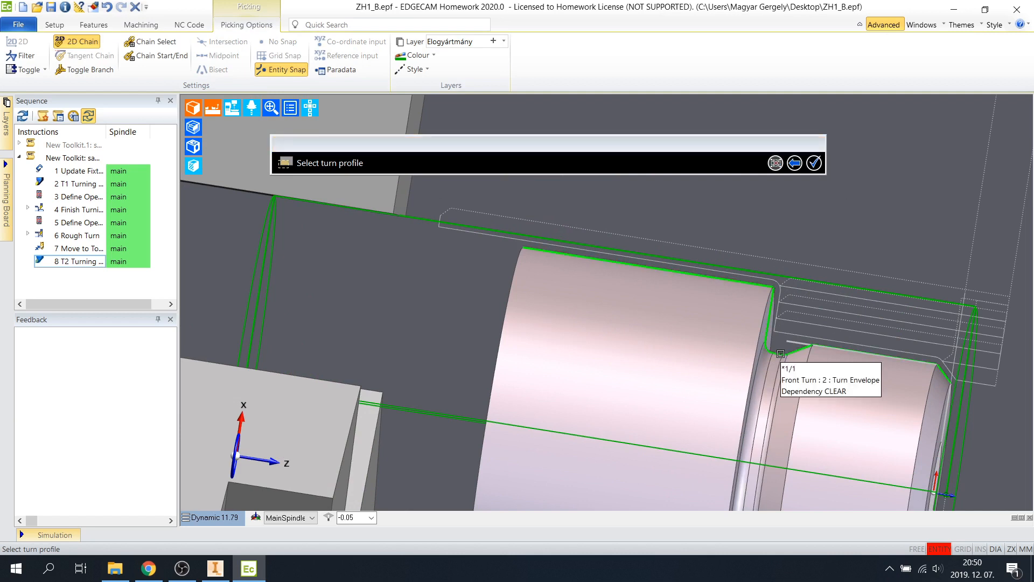
click(814, 162)
middle_drag(847, 248, 801, 221)
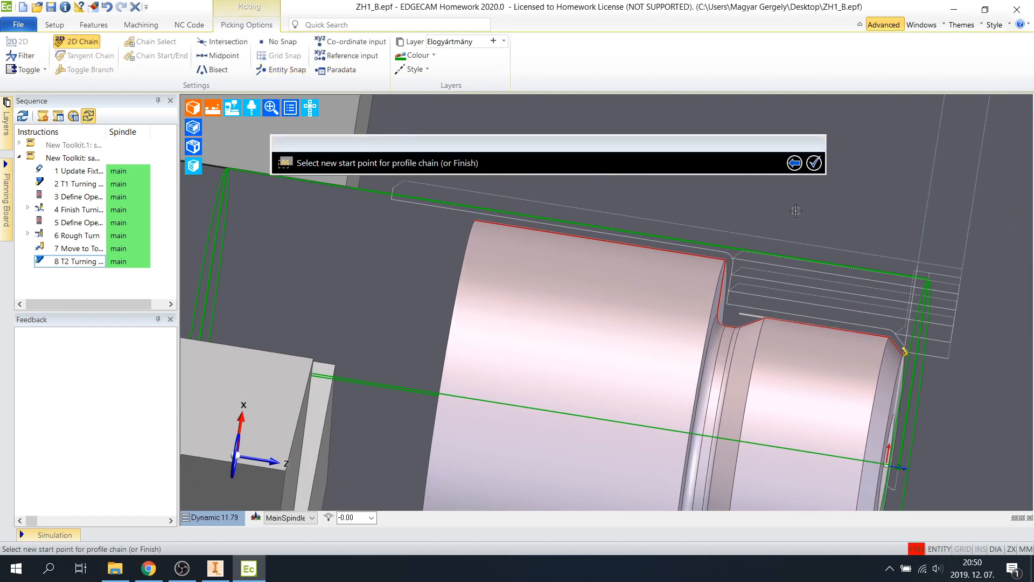
click(817, 164)
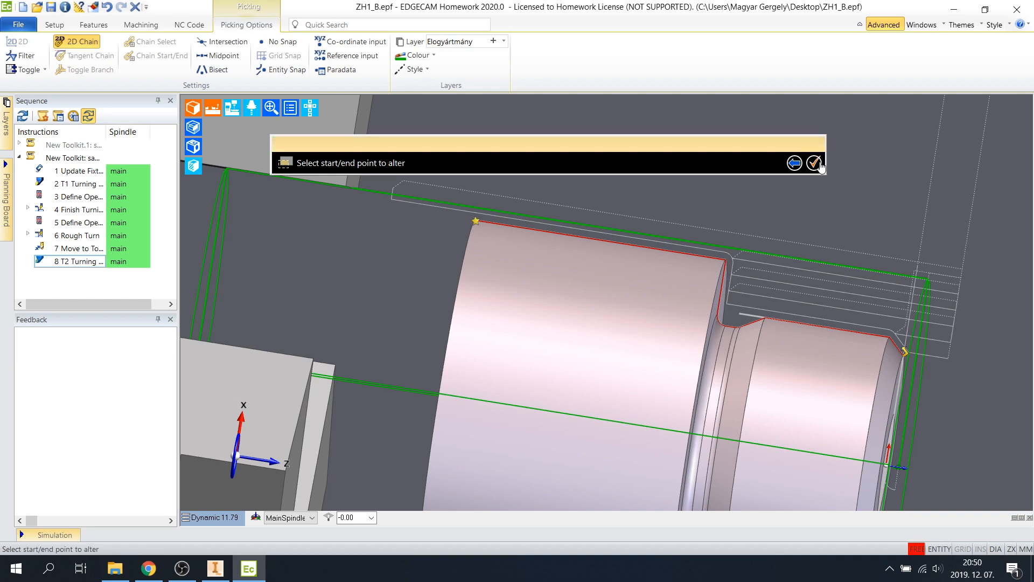
click(818, 163)
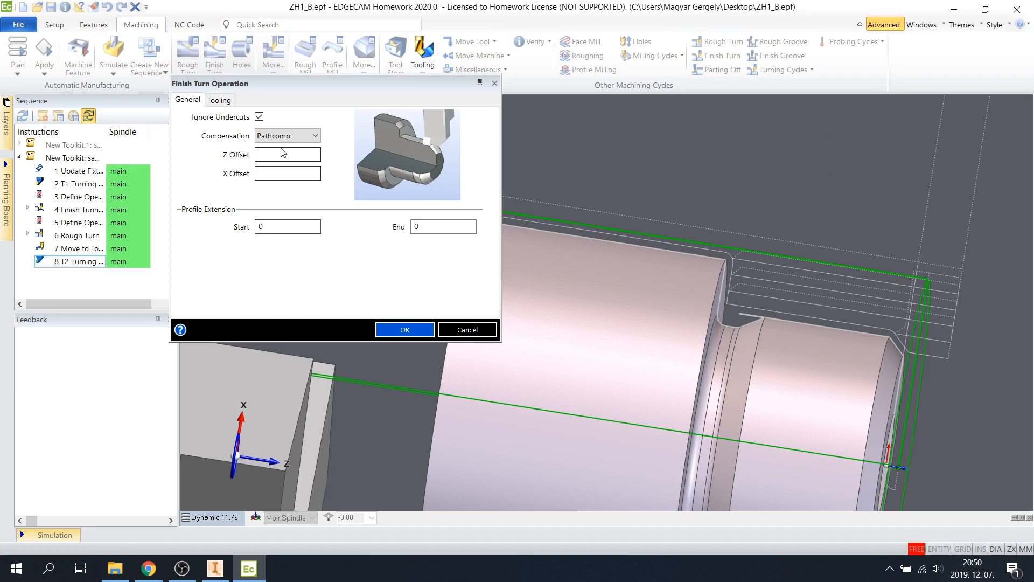
Step: Clear the finish turn's profile extensions, set feedrate 0.11 and speed 600 with the current tool, and create the operation
click(281, 227)
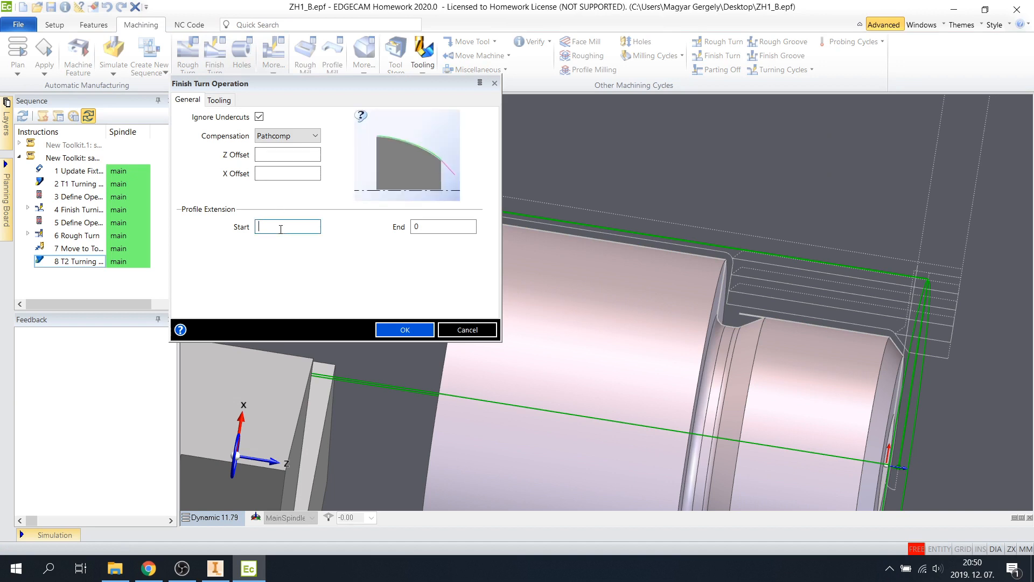
click(446, 228)
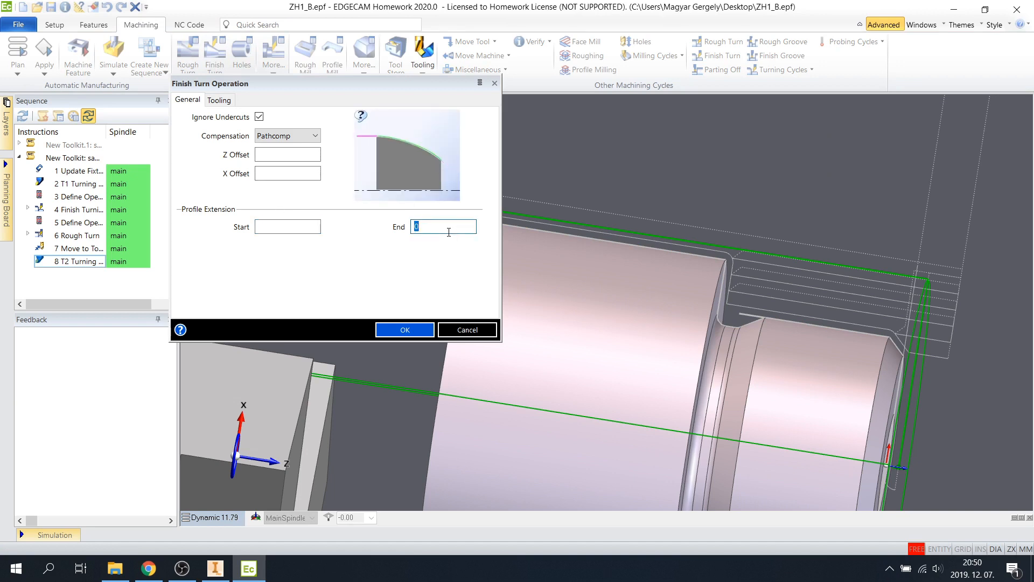
click(221, 101)
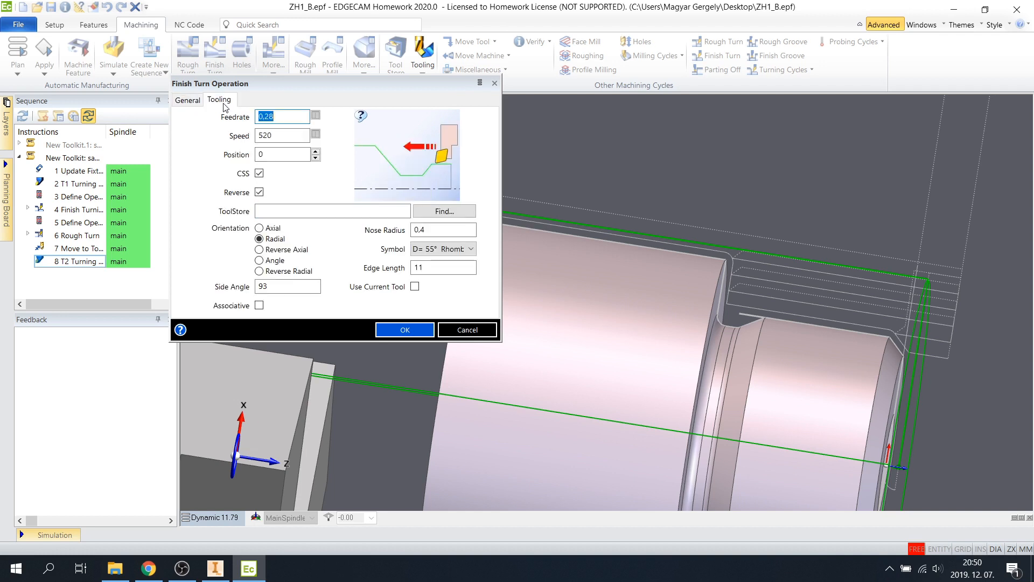
text(0)
key(Tab)
text(6)
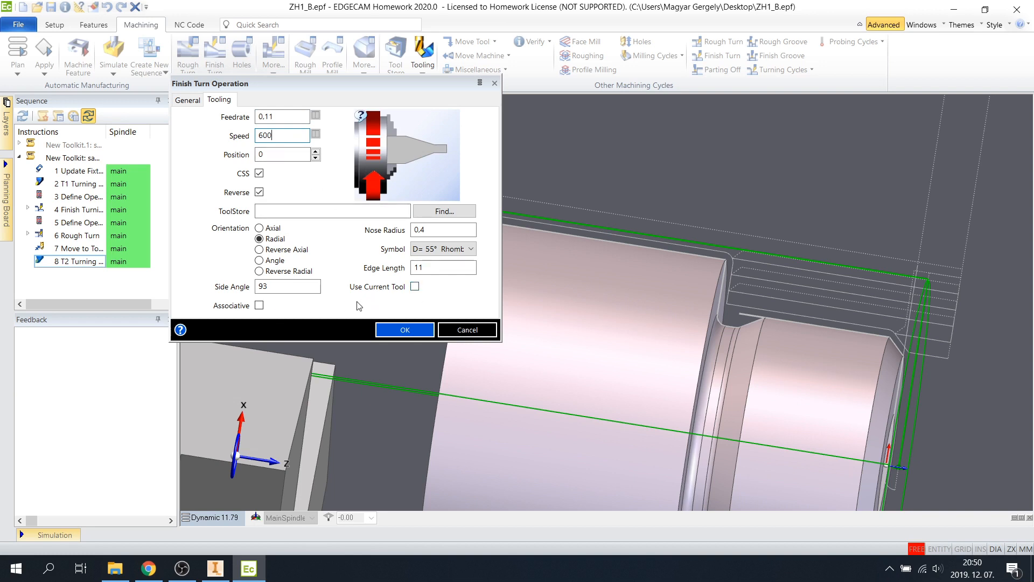
click(414, 287)
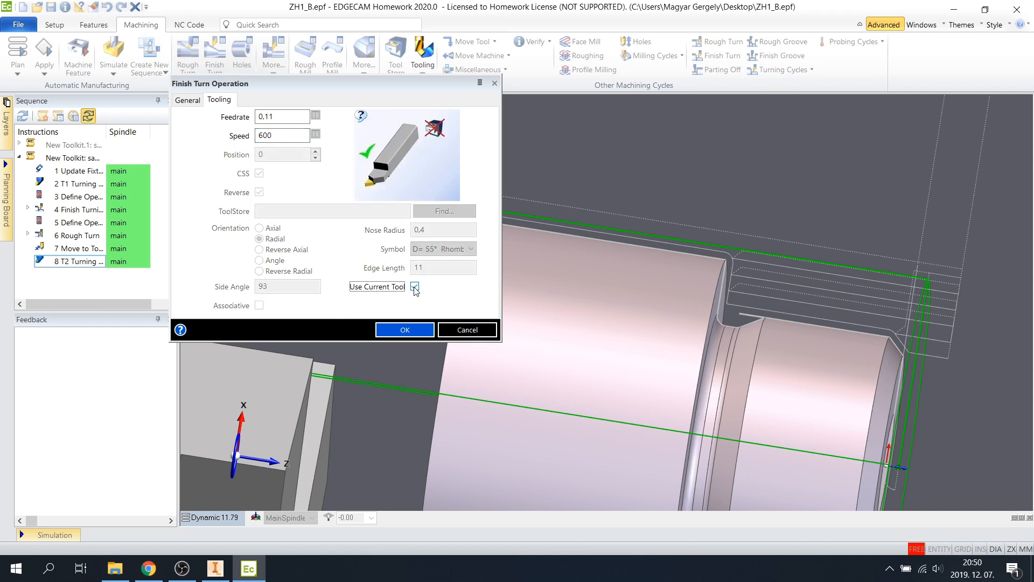
click(399, 328)
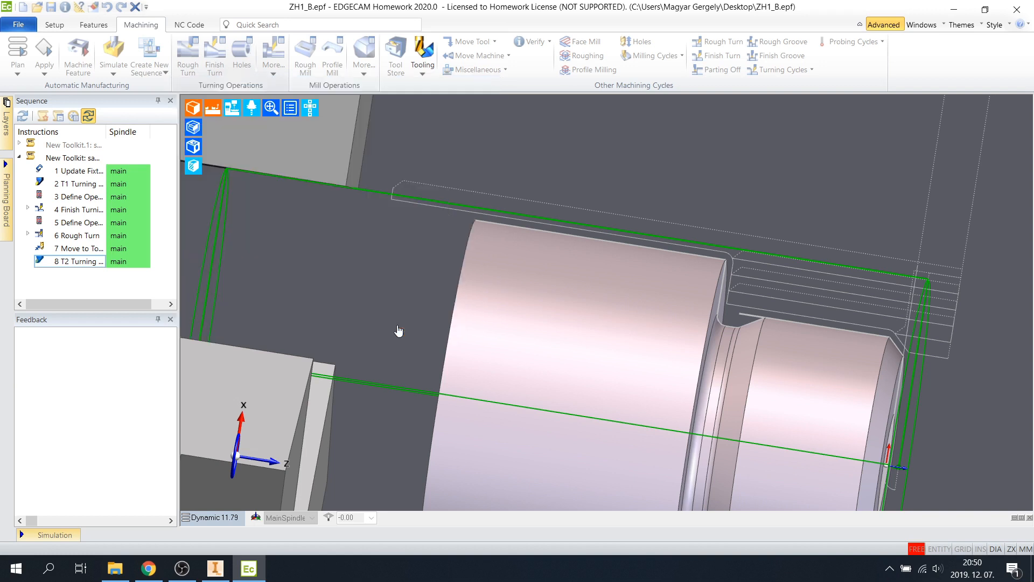
Step: Edit the finish turning cycle from its toolpath, setting the lead-in angle to 45 and lead radius to 1 and clearing the lead-in length
middle_drag(628, 248, 515, 223)
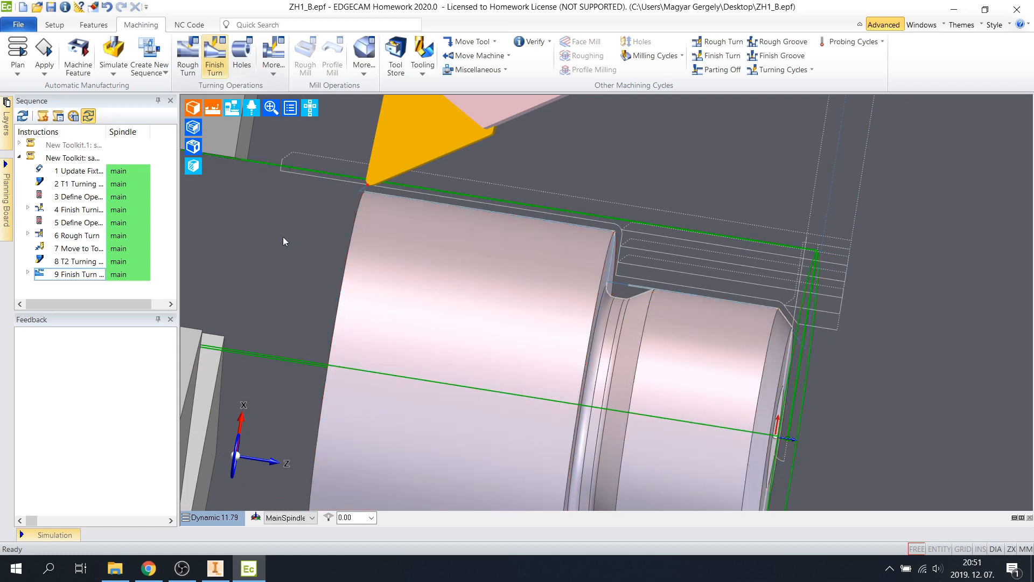
scroll(341, 183, up, 3)
scroll(341, 183, up, 5)
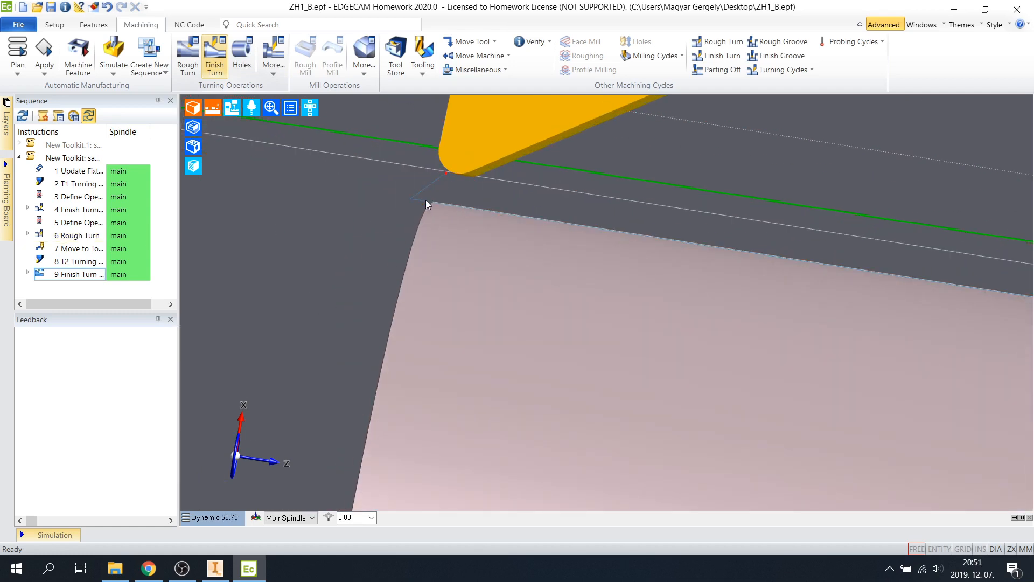
double_click(419, 195)
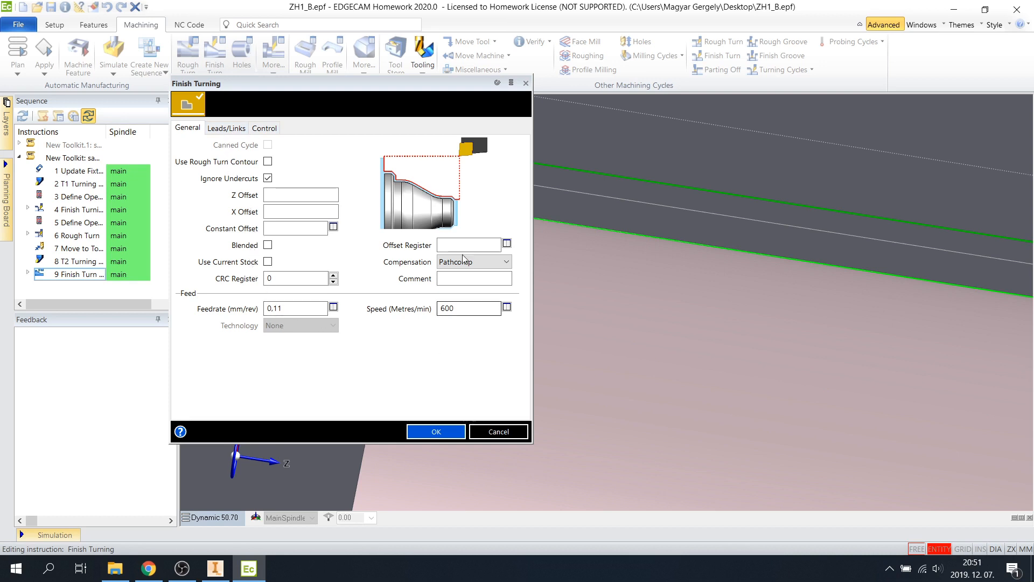
click(227, 128)
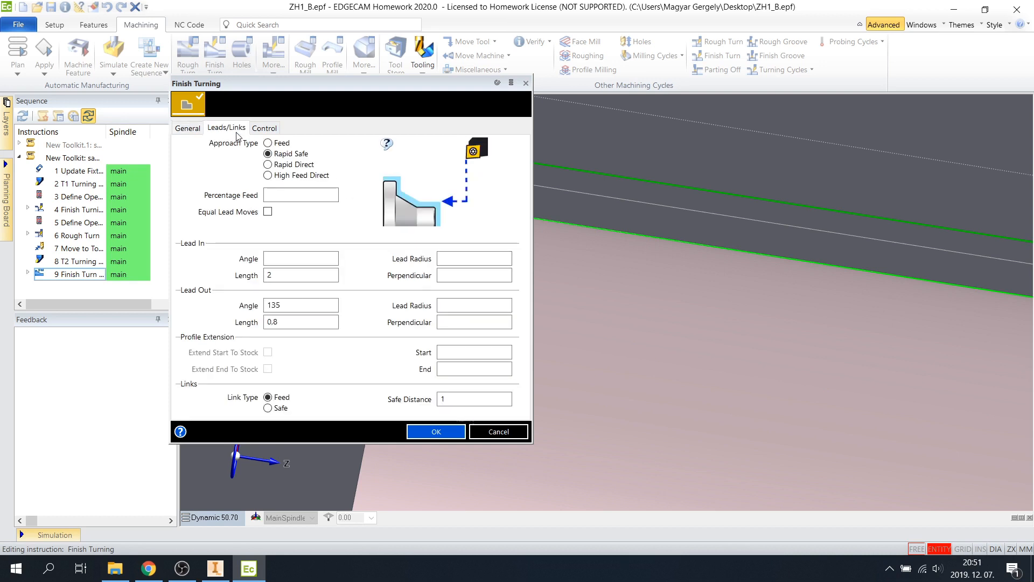
scroll(819, 284, down, 3)
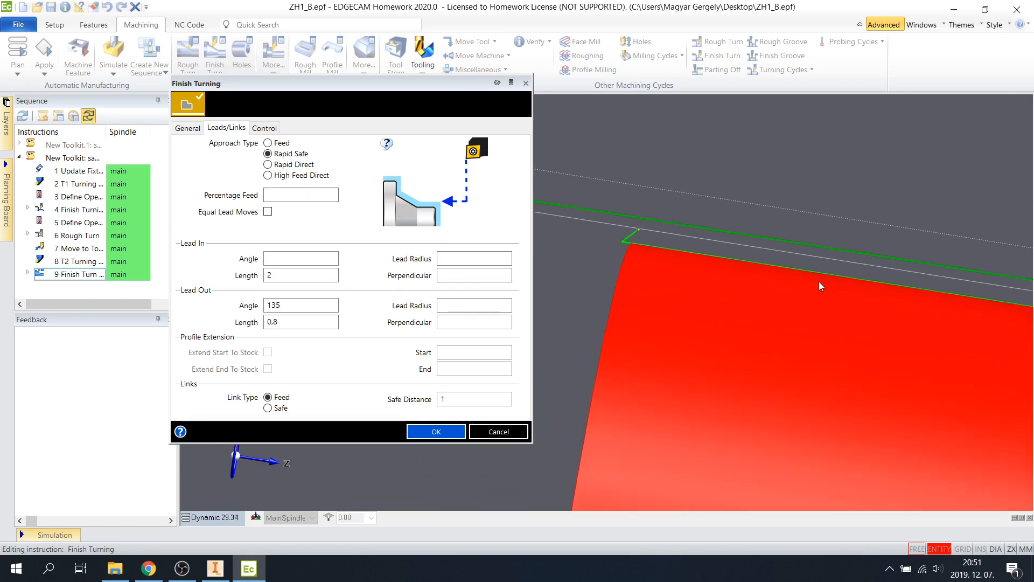
scroll(819, 285, down, 2)
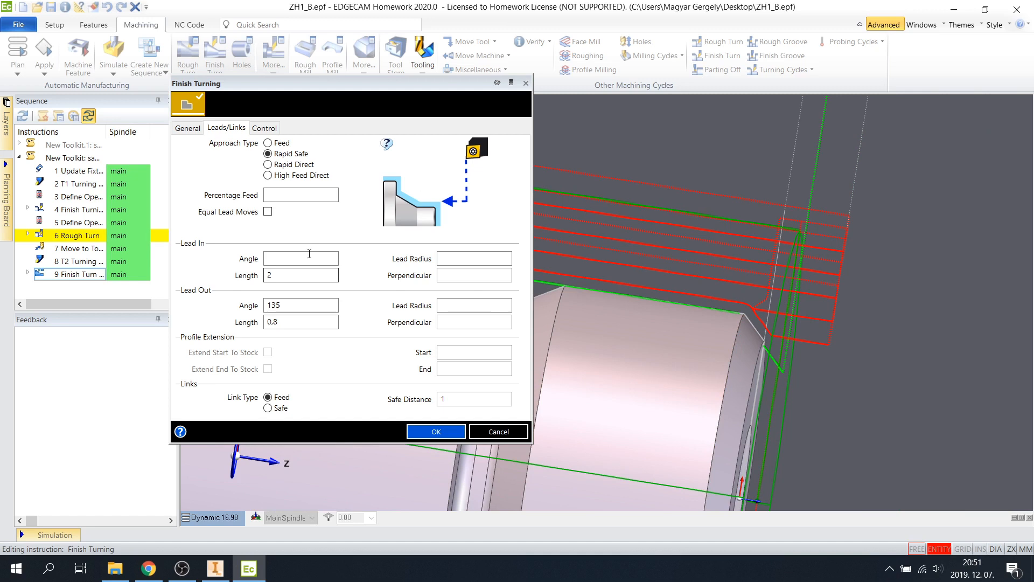
click(308, 257)
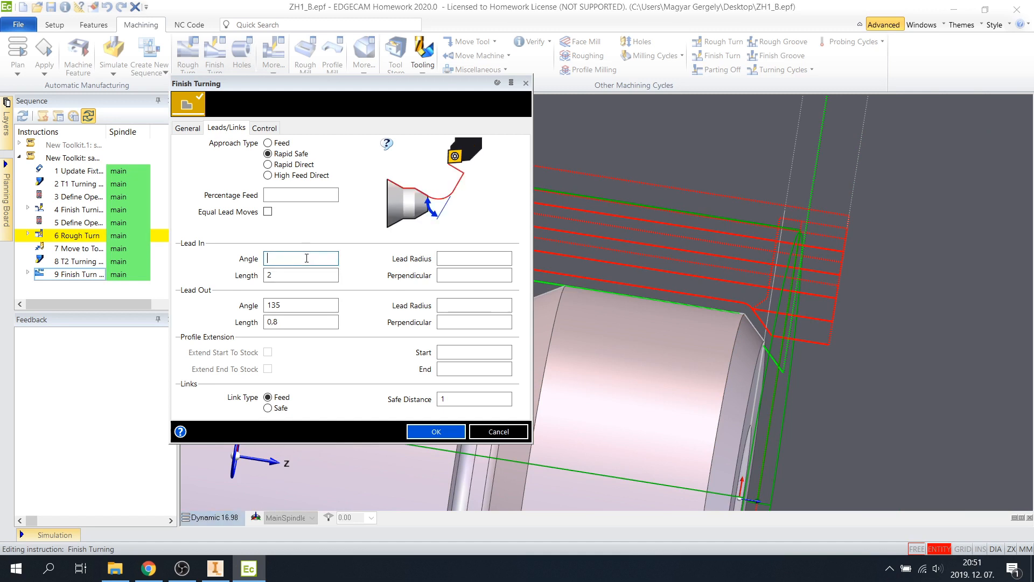
click(451, 257)
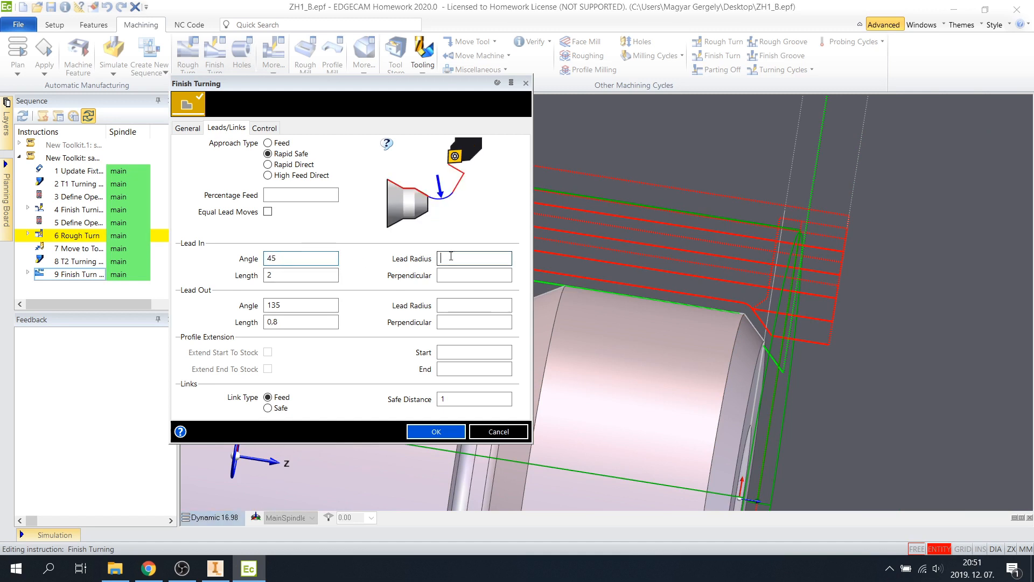
key(shift+Tab)
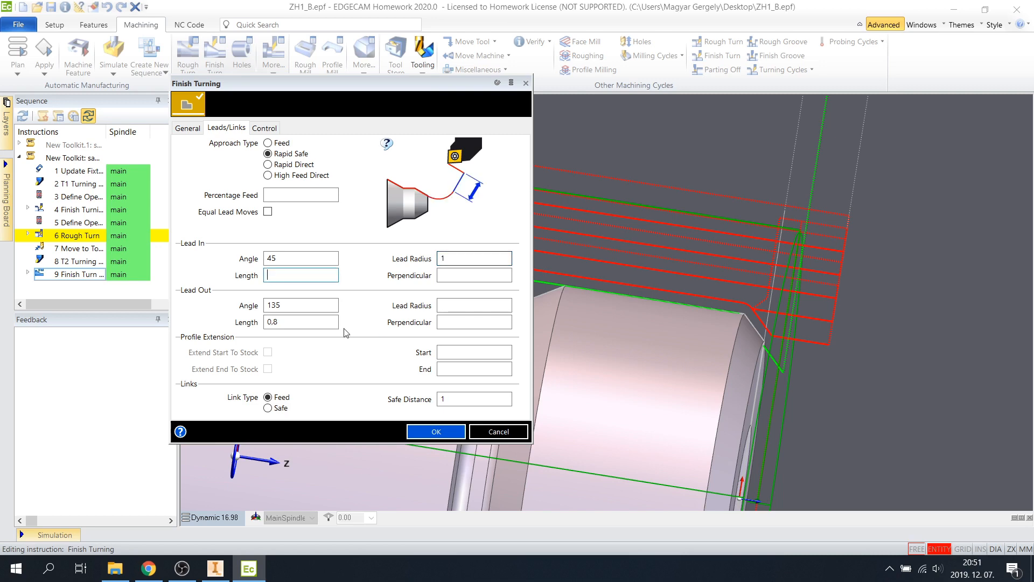
Step: Set the finish turning lead-out angle to 90 and lead radius to 1, clear its length, and open the control settings
middle_drag(585, 227, 748, 252)
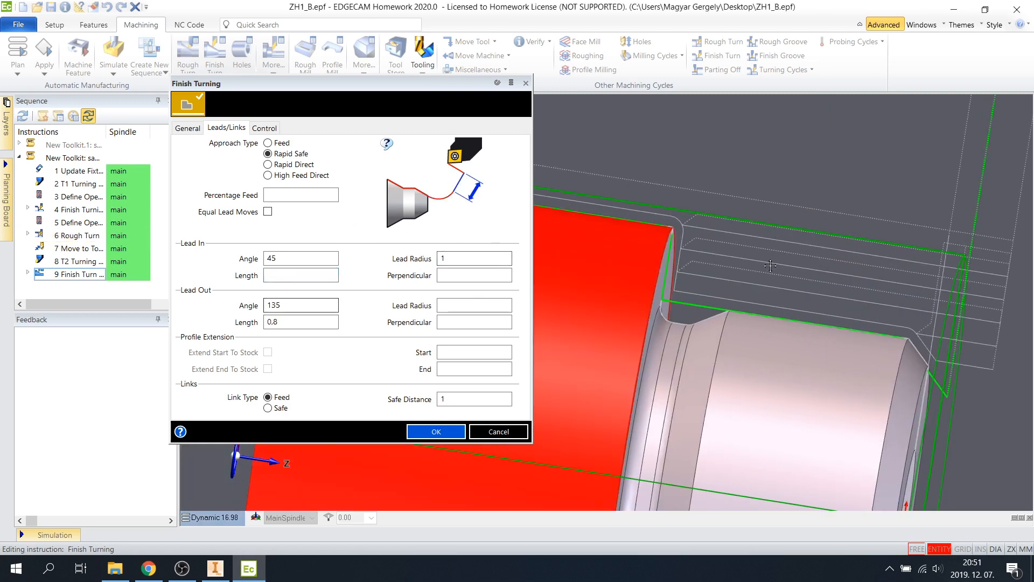
scroll(541, 209, up, 5)
double_click(284, 303)
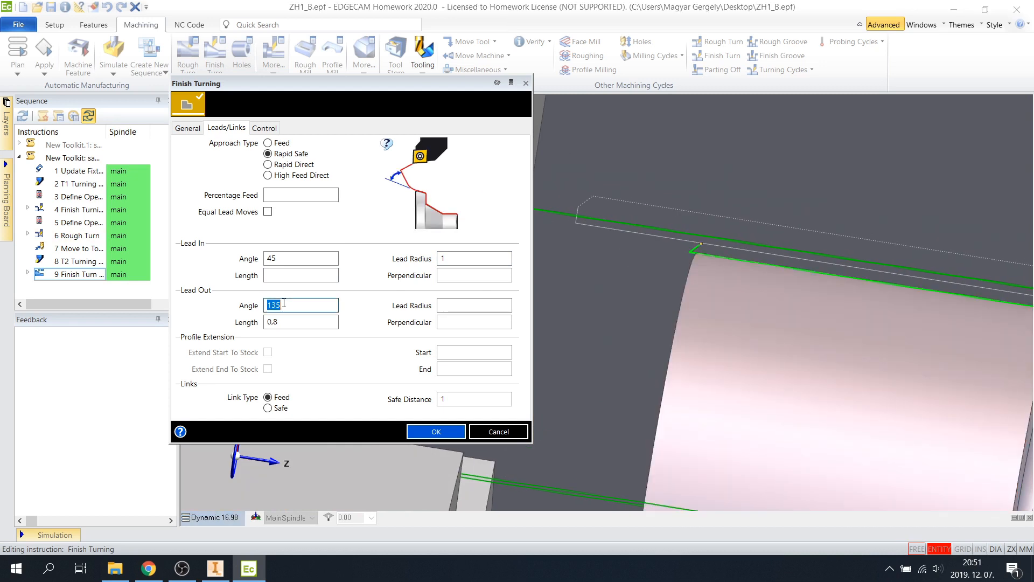
text(90)
key(Tab)
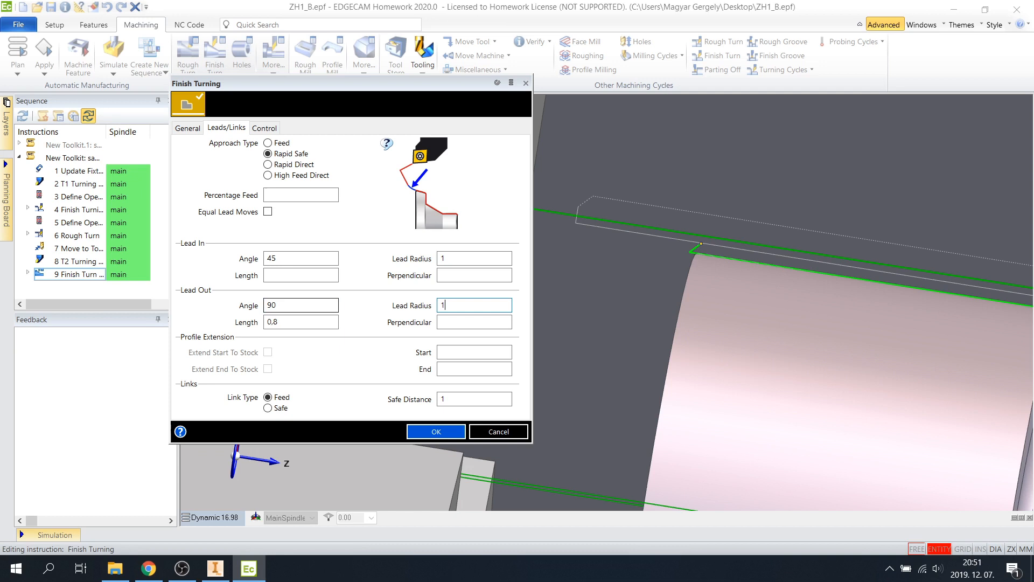
text(1)
key(Tab)
key(BackSpace)
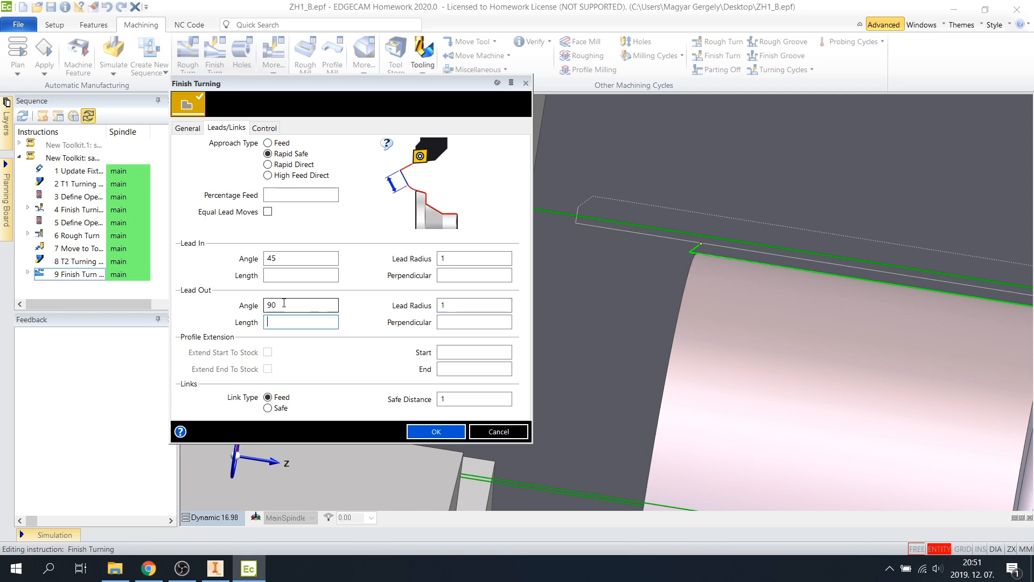
click(264, 129)
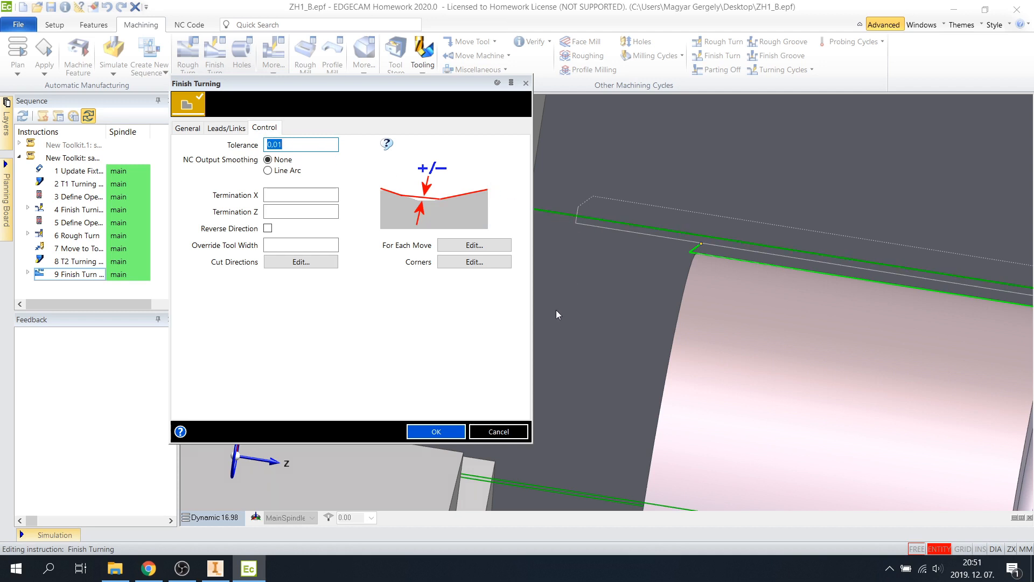
Step: Set the finish turning's corner type to Break Chamfer with a 0.5 chamfer and apply the edited cycle
click(473, 262)
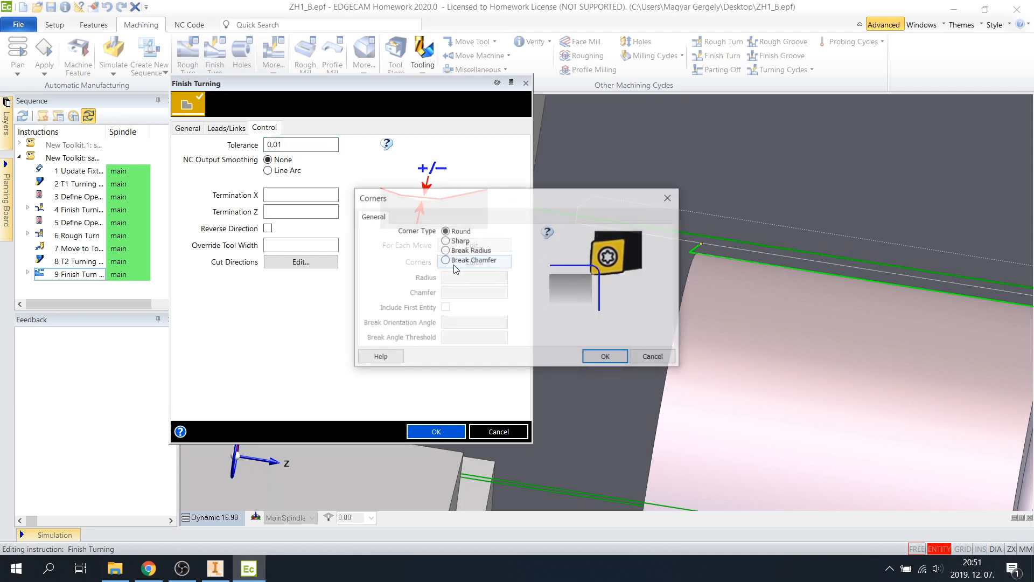
middle_drag(822, 315, 733, 209)
scroll(774, 224, up, 1)
scroll(797, 213, down, 2)
click(445, 260)
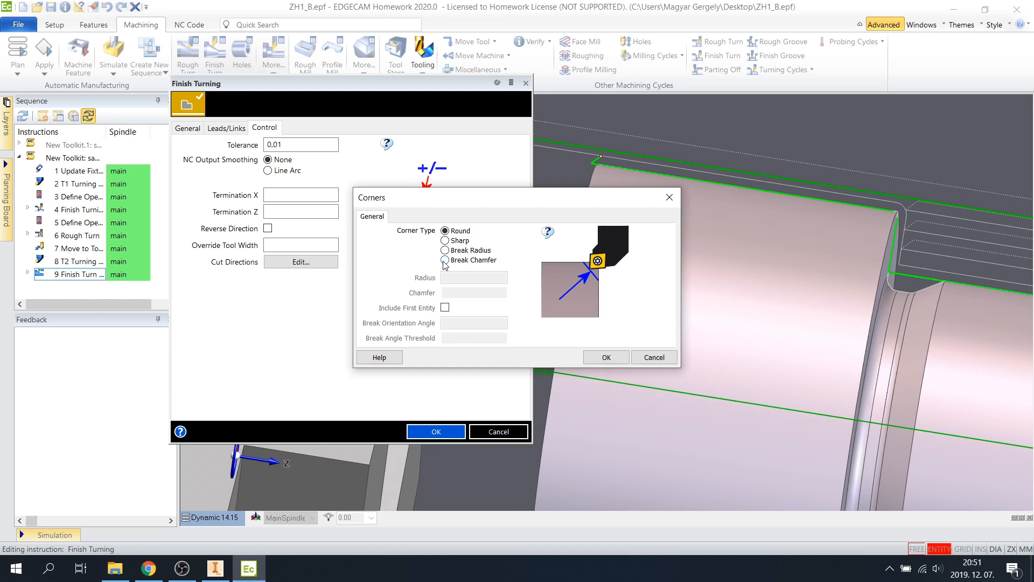
click(487, 294)
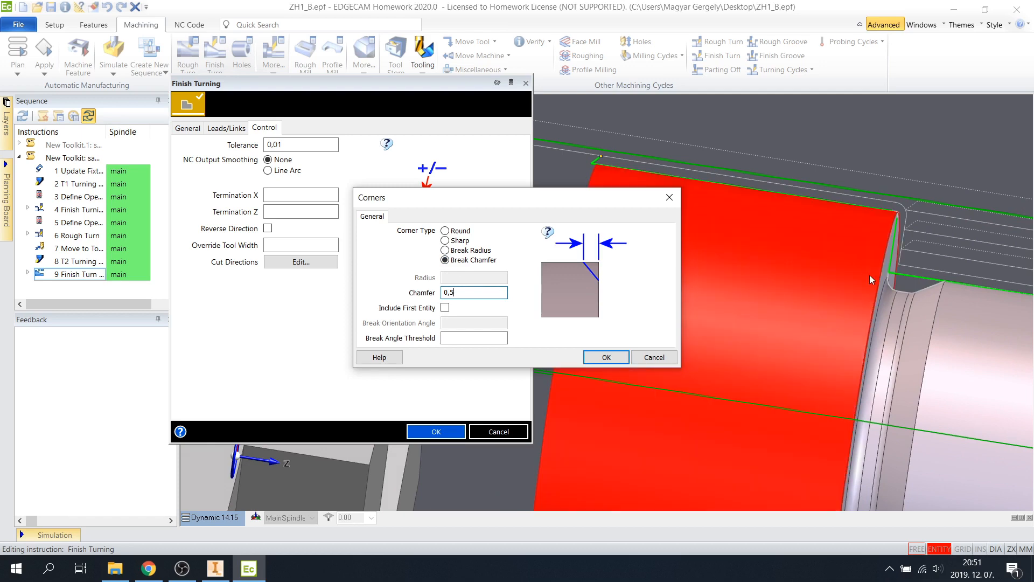
scroll(865, 251, down, 1)
middle_drag(865, 250, 746, 175)
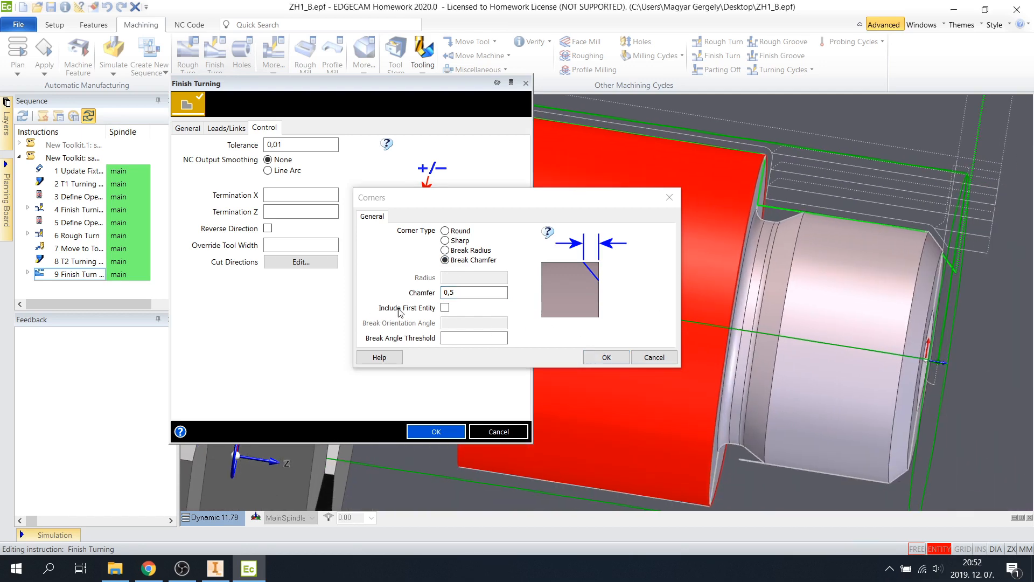
click(601, 359)
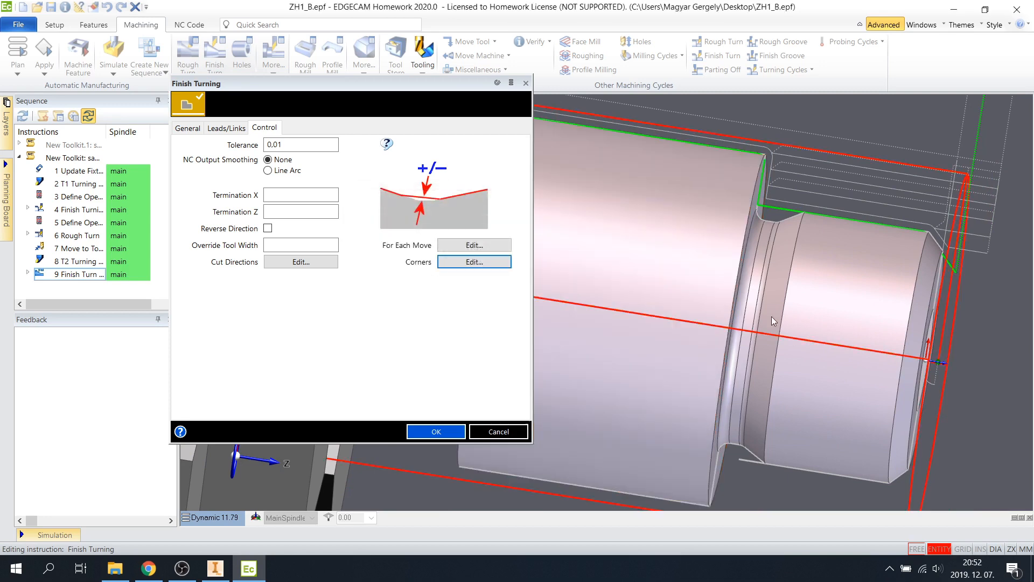
scroll(803, 205, up, 3)
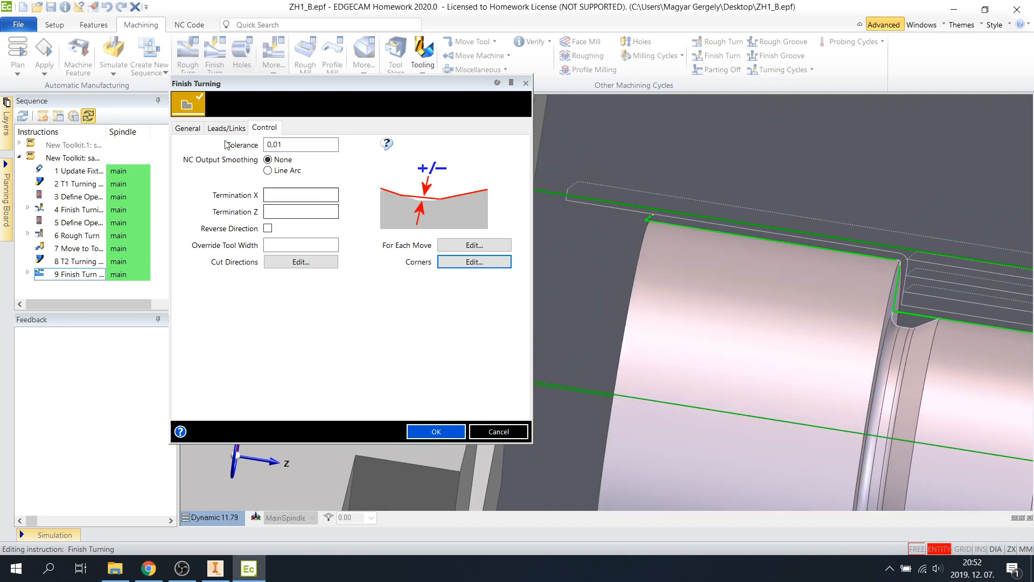
click(207, 130)
click(188, 128)
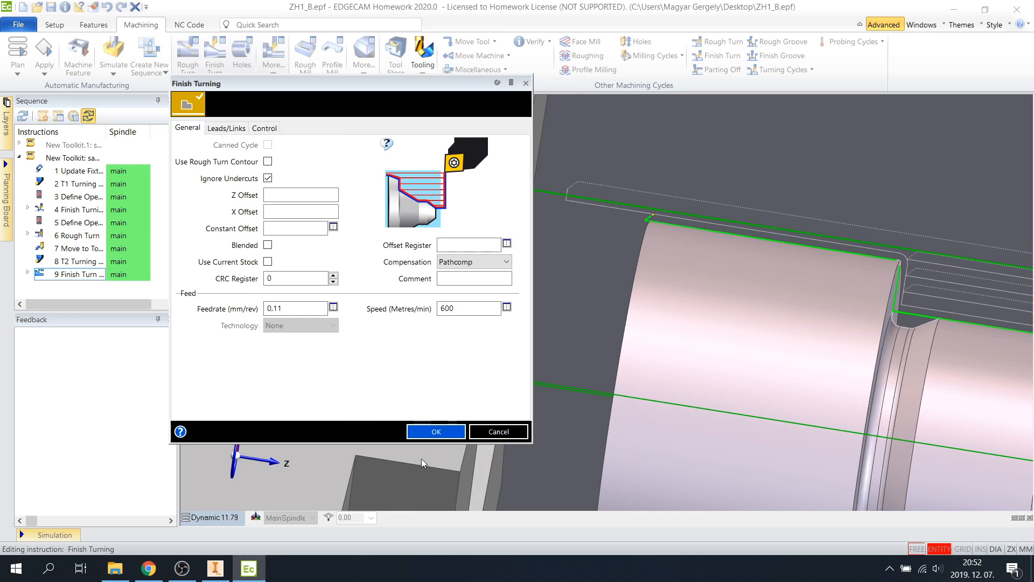
click(431, 431)
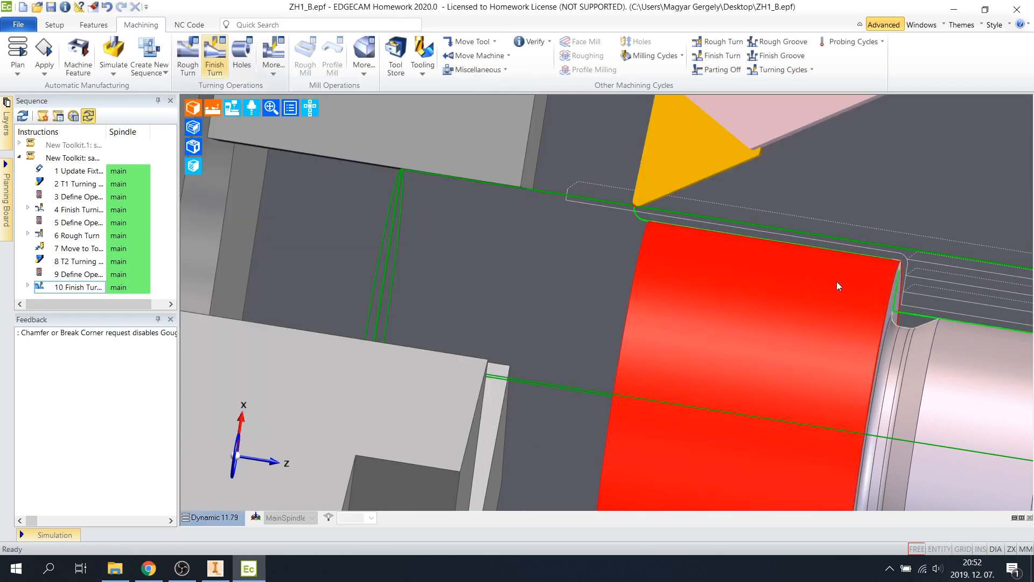
Step: Check the regenerated finish toolpath, then reopen the cycle and set its profile end extension to 2
middle_drag(591, 290, 550, 281)
scroll(846, 356, down, 1)
scroll(838, 350, up, 7)
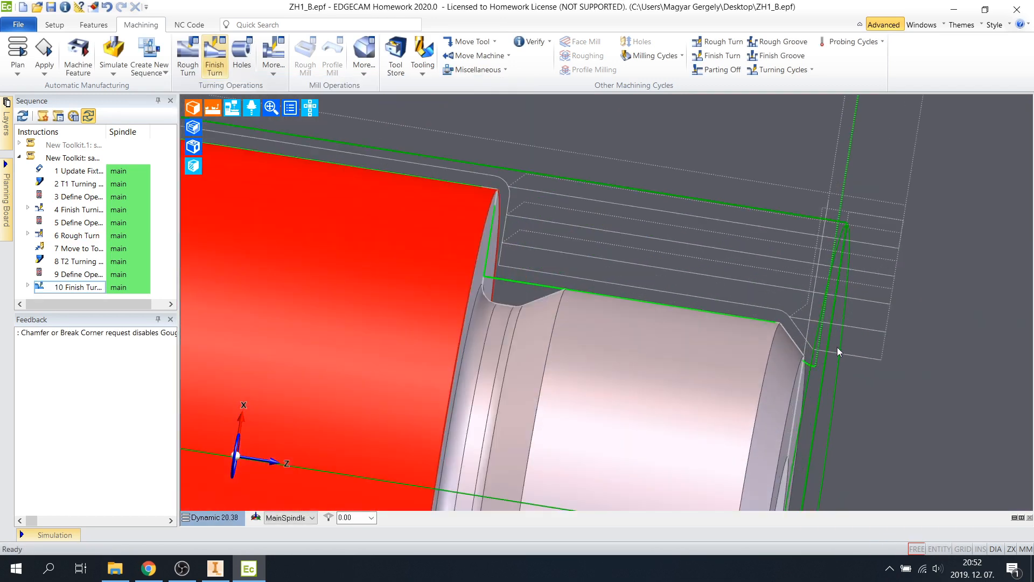
middle_drag(323, 232, 647, 372)
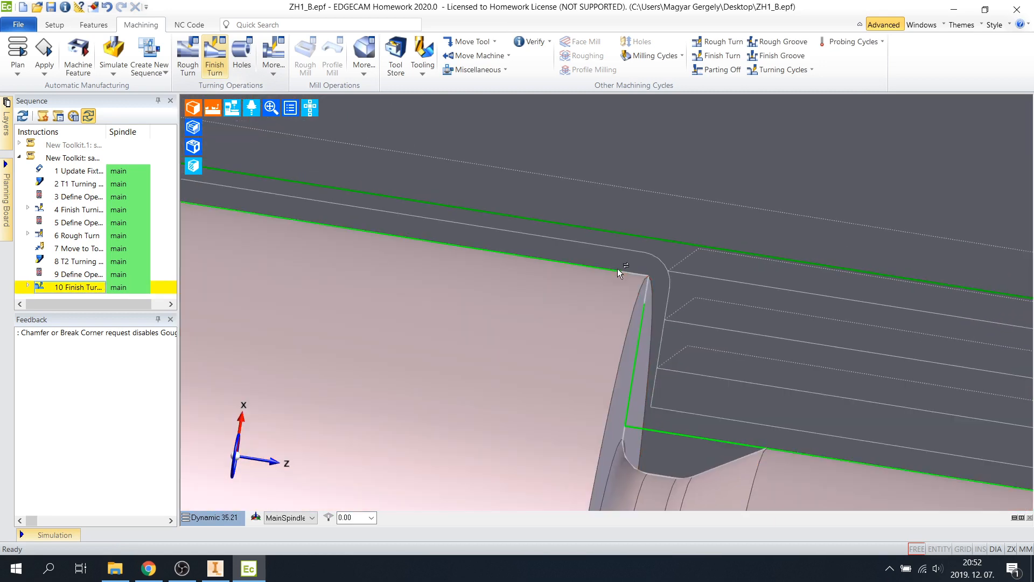
middle_drag(518, 283, 704, 338)
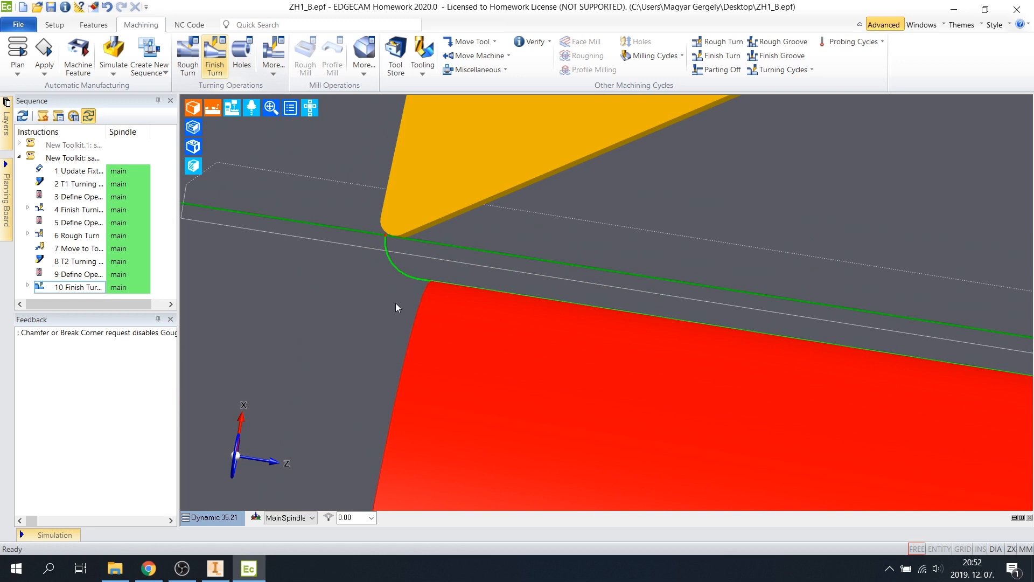
scroll(403, 248, down, 1)
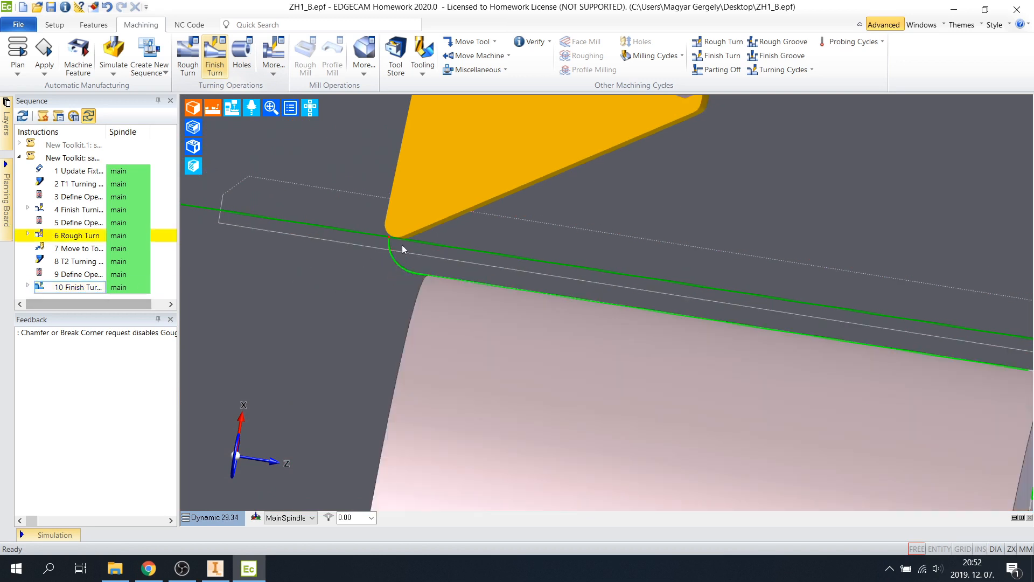
double_click(400, 263)
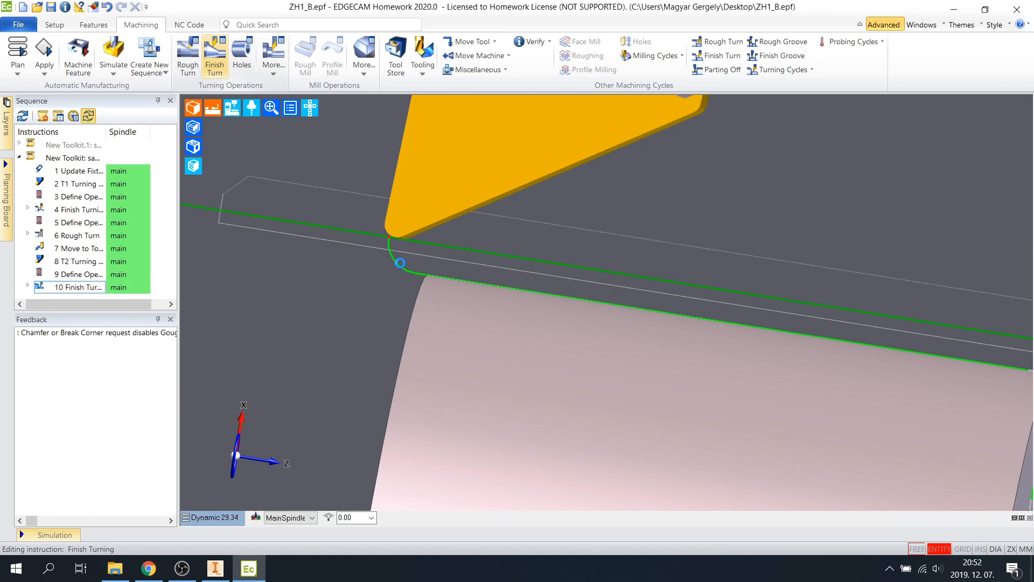
click(226, 129)
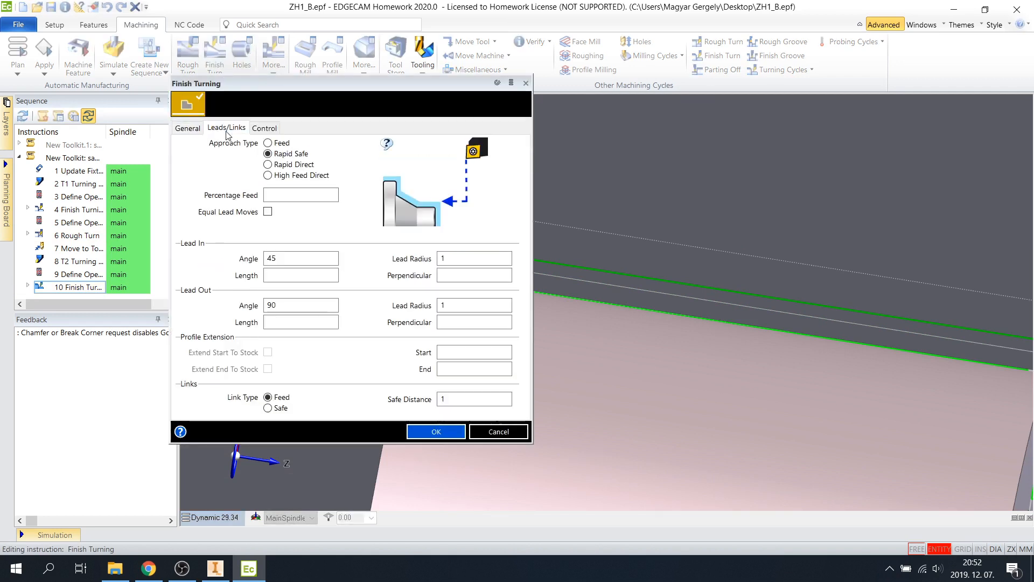
click(457, 367)
text(2)
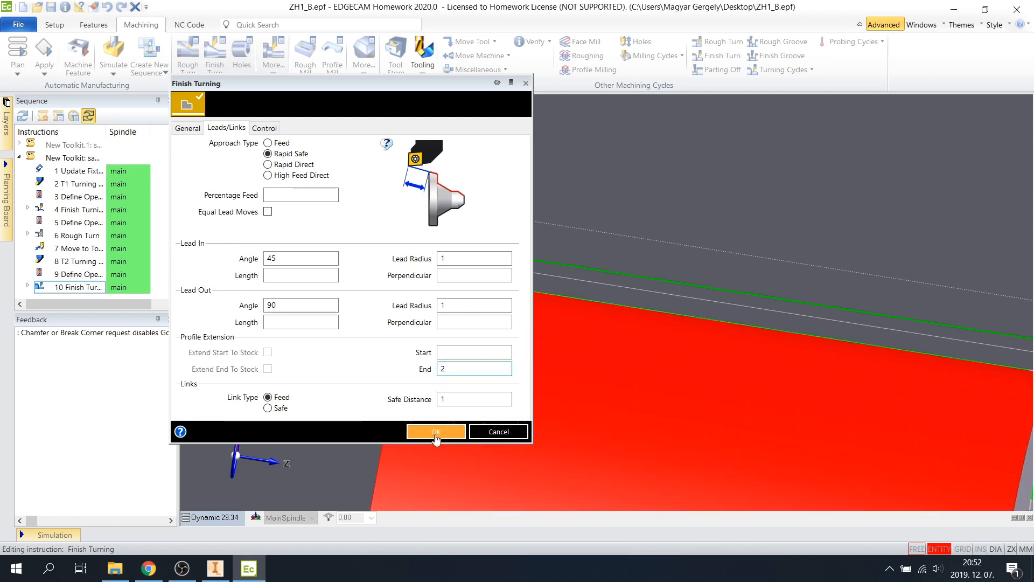
click(435, 435)
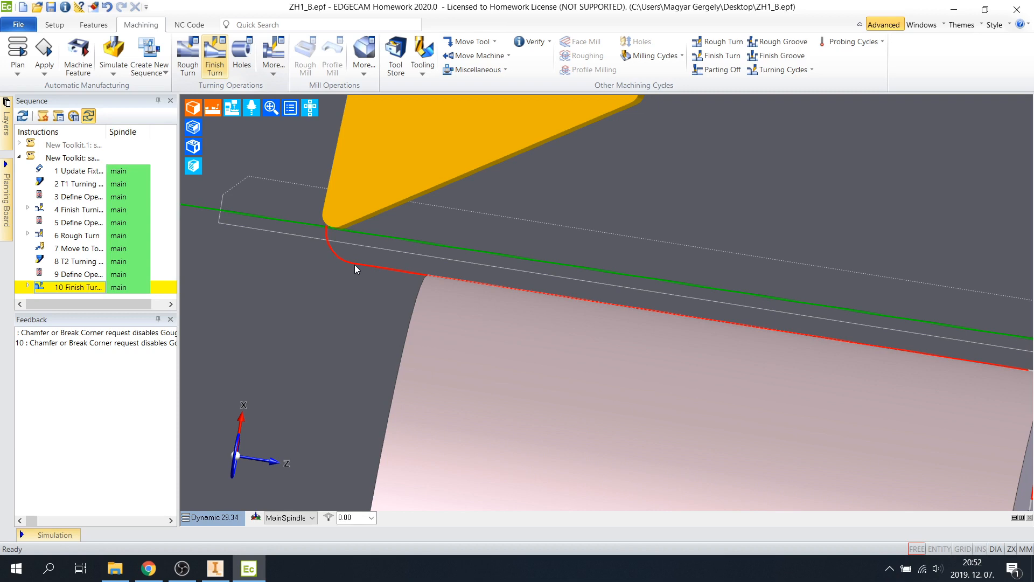
Step: Examine the finish toolpath along the contour, especially the extended end and lead-out beyond the large diameter
scroll(354, 264, down, 5)
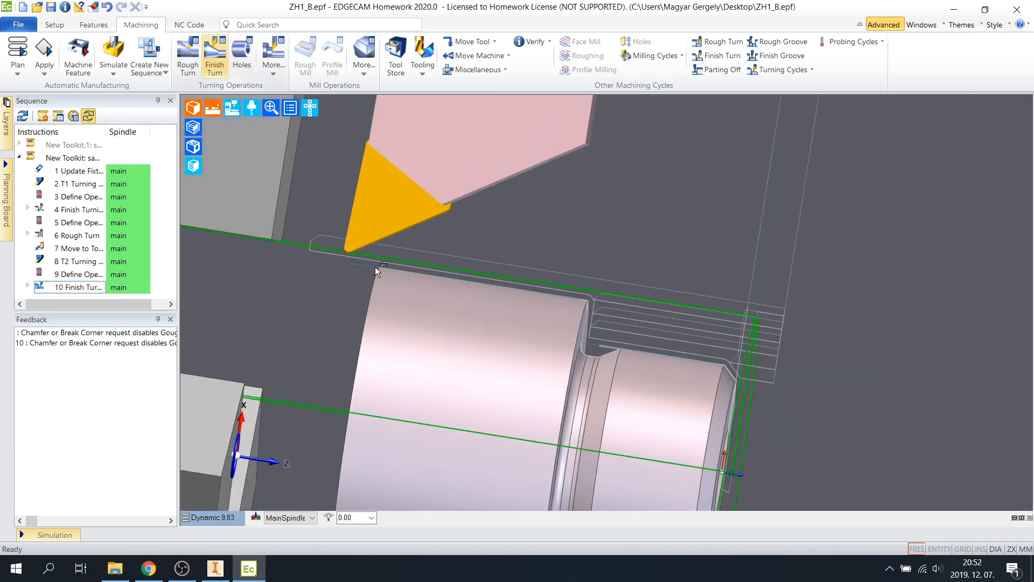
scroll(373, 269, up, 5)
middle_drag(492, 253, 456, 240)
scroll(467, 183, up, 1)
scroll(457, 239, up, 2)
scroll(614, 242, down, 6)
middle_drag(682, 208, 554, 165)
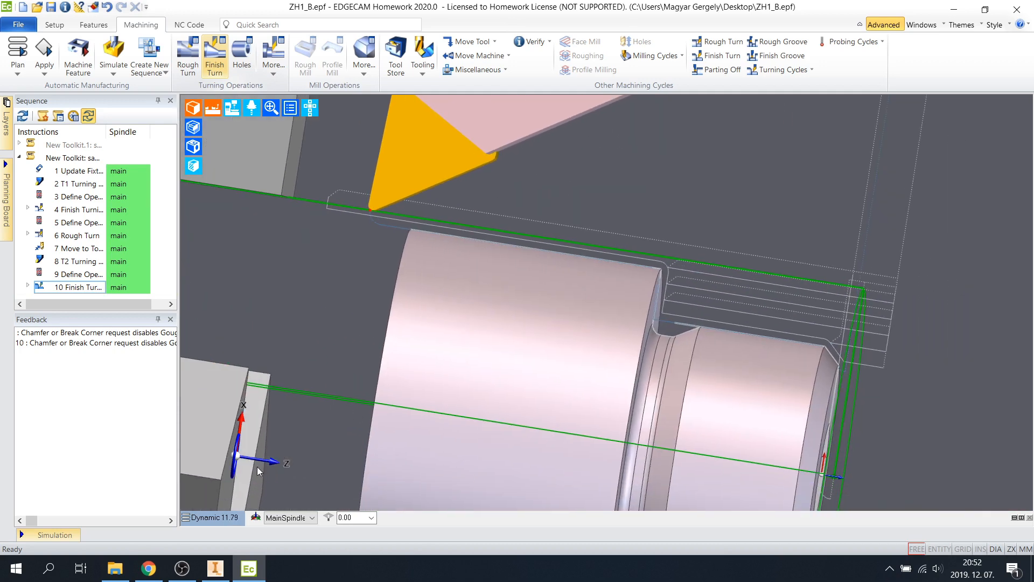
Step: Switch to the Turn view and add a move to toolchange with the default settings after the finish turning
click(215, 517)
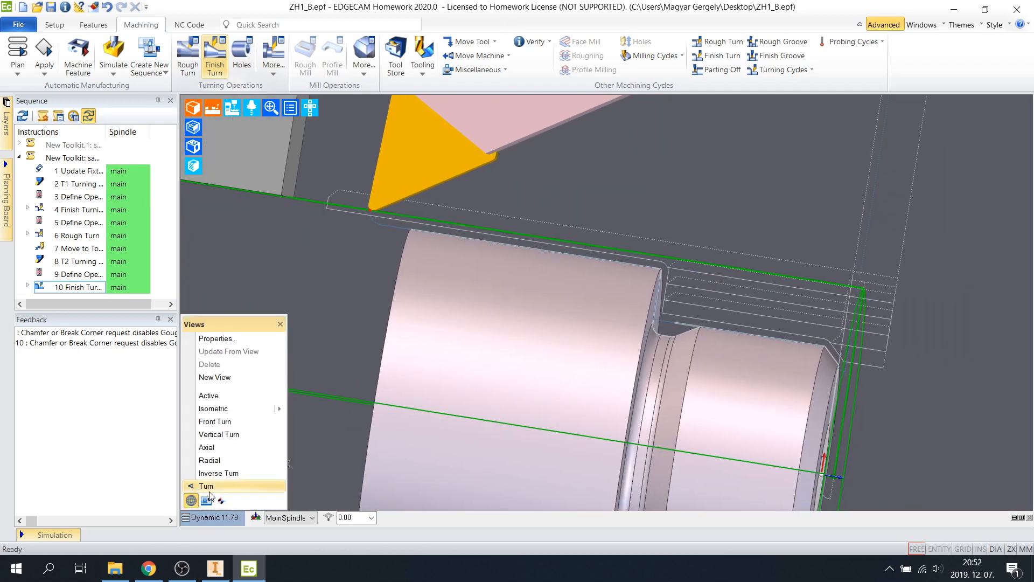
click(210, 487)
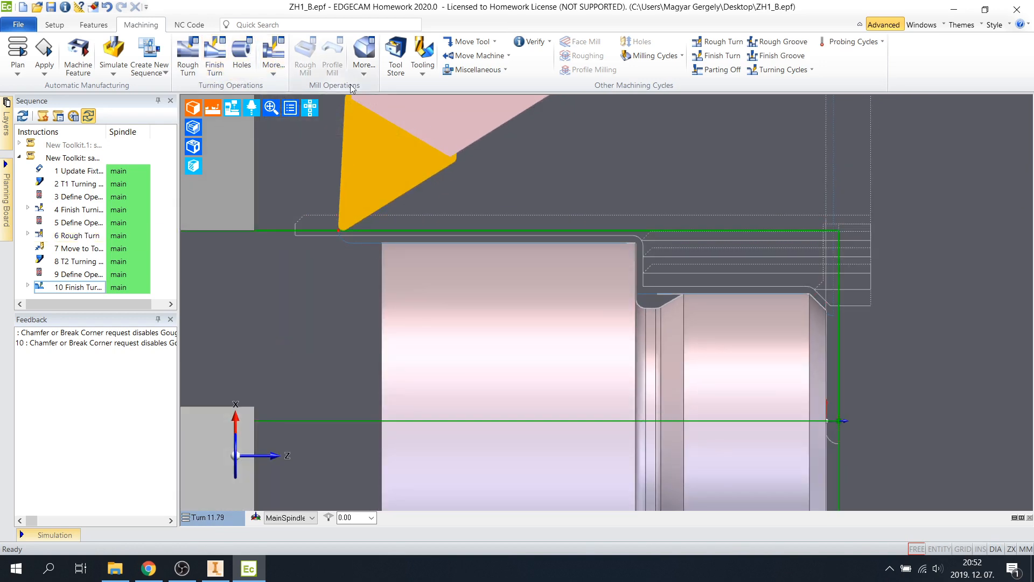
click(457, 47)
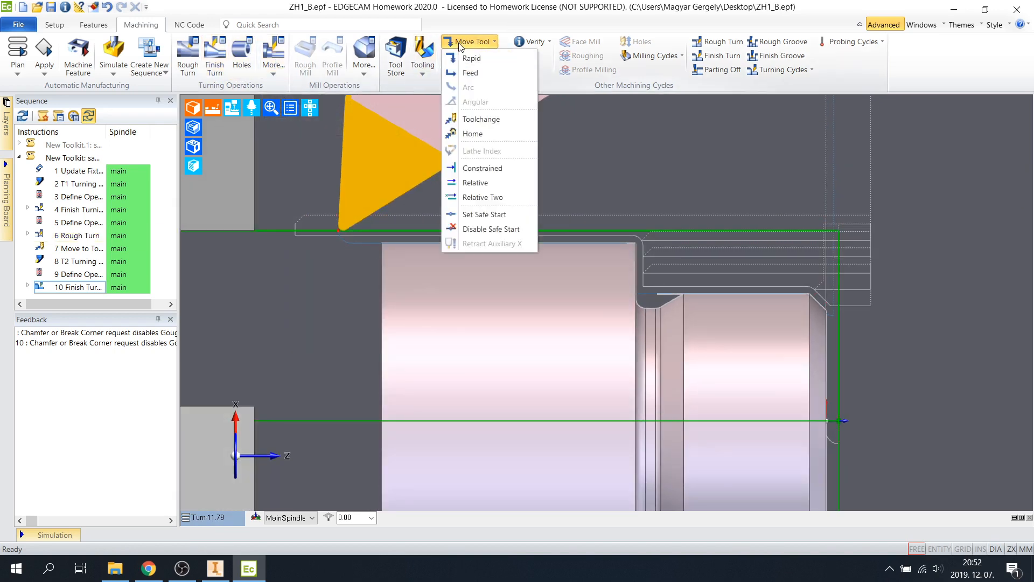
click(509, 118)
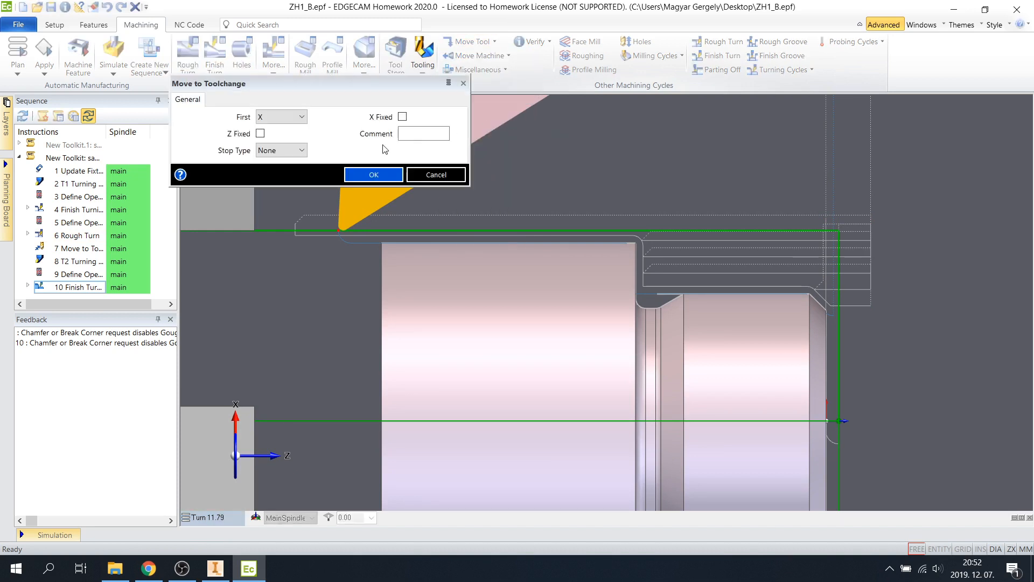
click(361, 174)
Step: Decline adding a new tool, turn off the tool store filters, and select the Threading tool
click(405, 68)
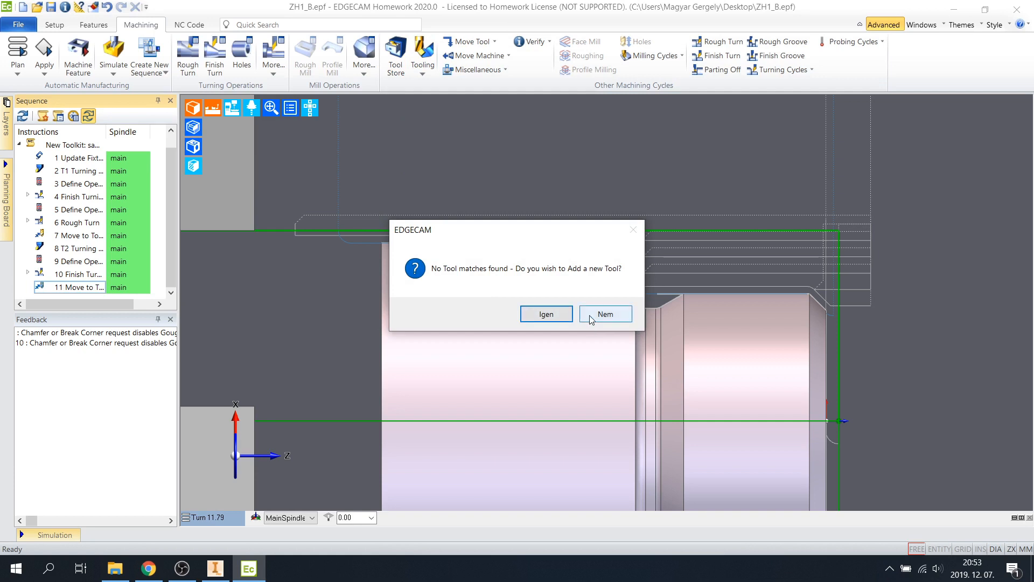
click(591, 318)
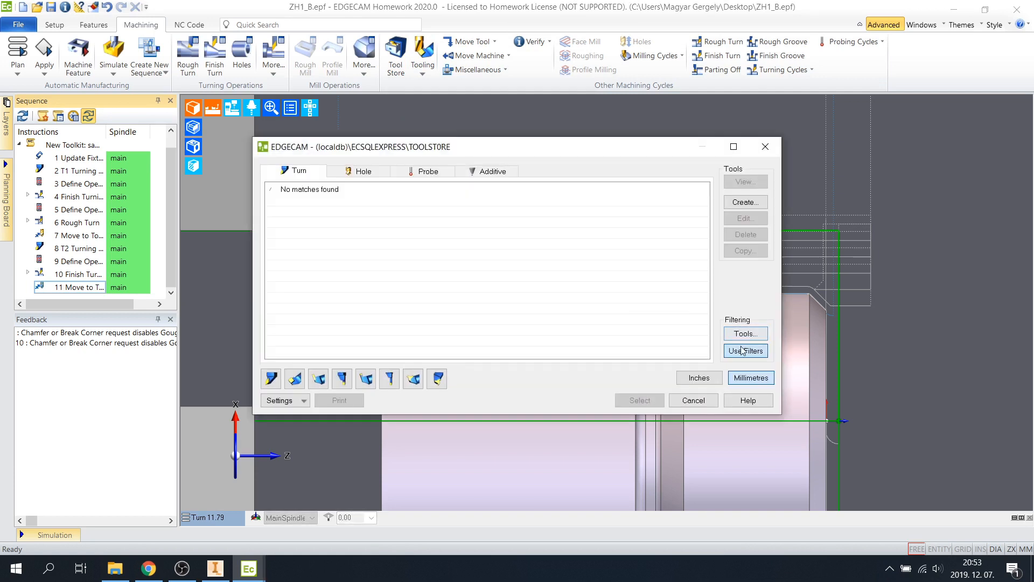
click(734, 353)
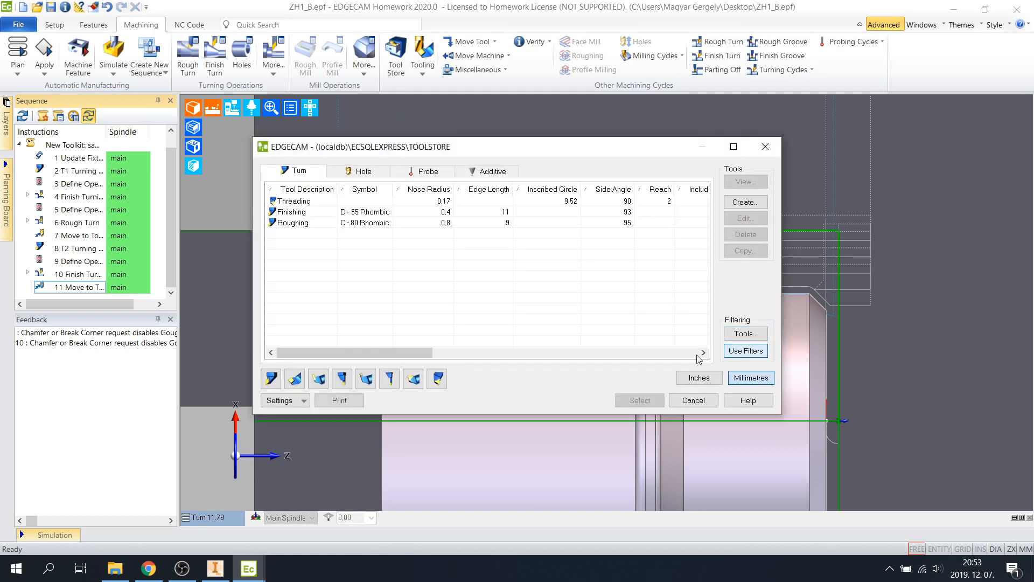
click(293, 201)
click(646, 401)
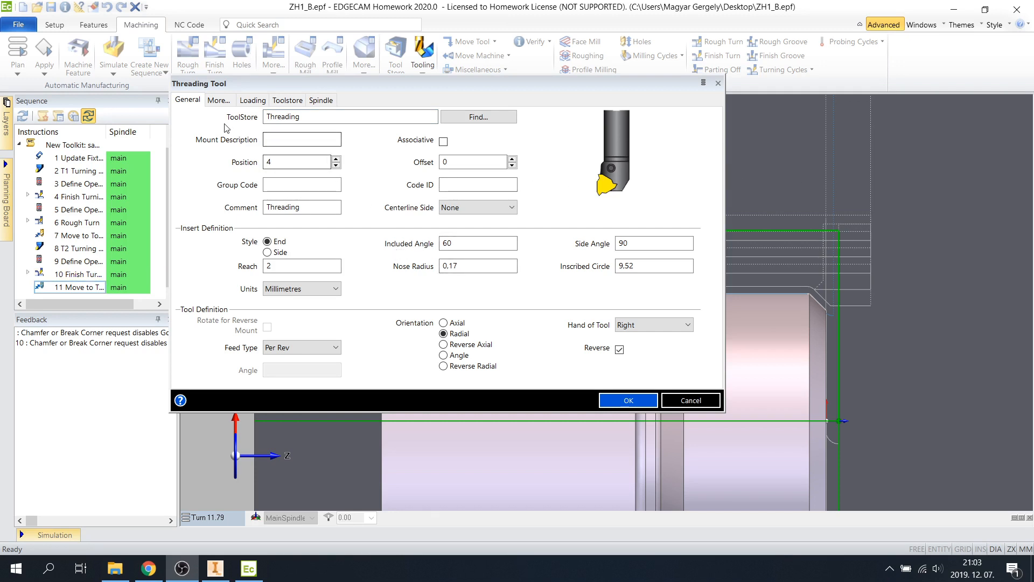
Step: Review the threading tool's loading, toolstore and spindle settings, enable CSS, and load the tool in position 4
click(243, 102)
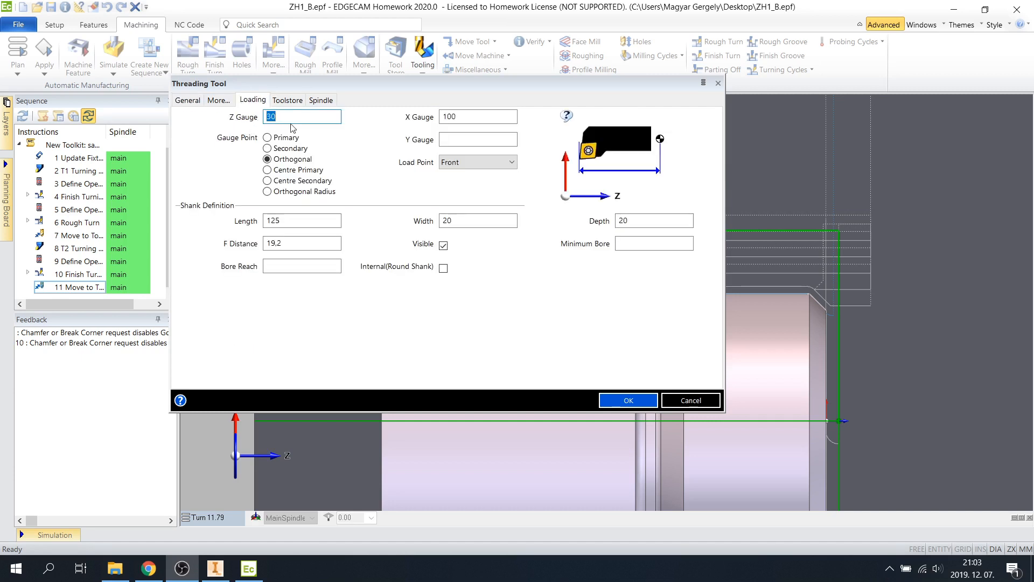
click(286, 102)
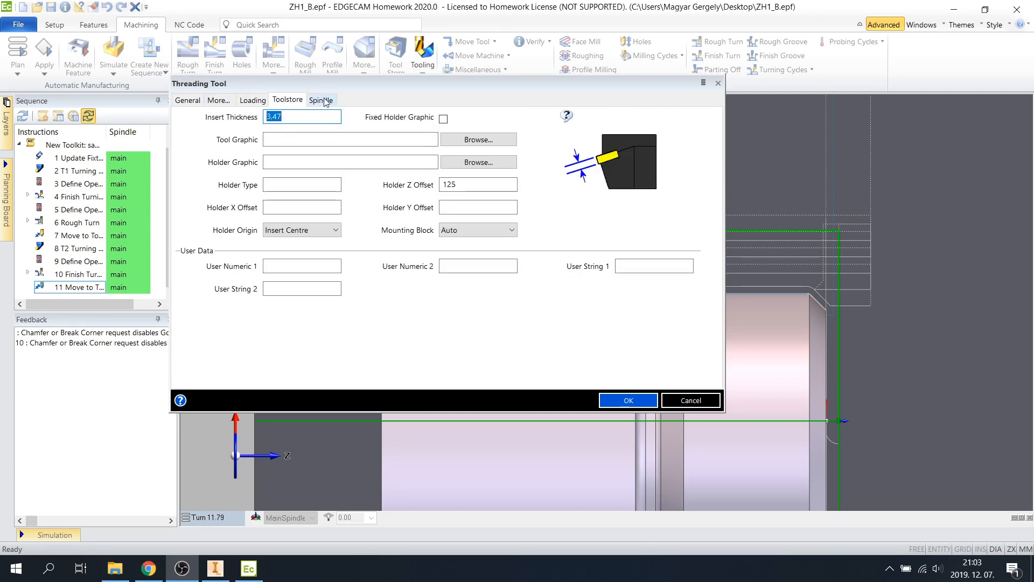
click(325, 101)
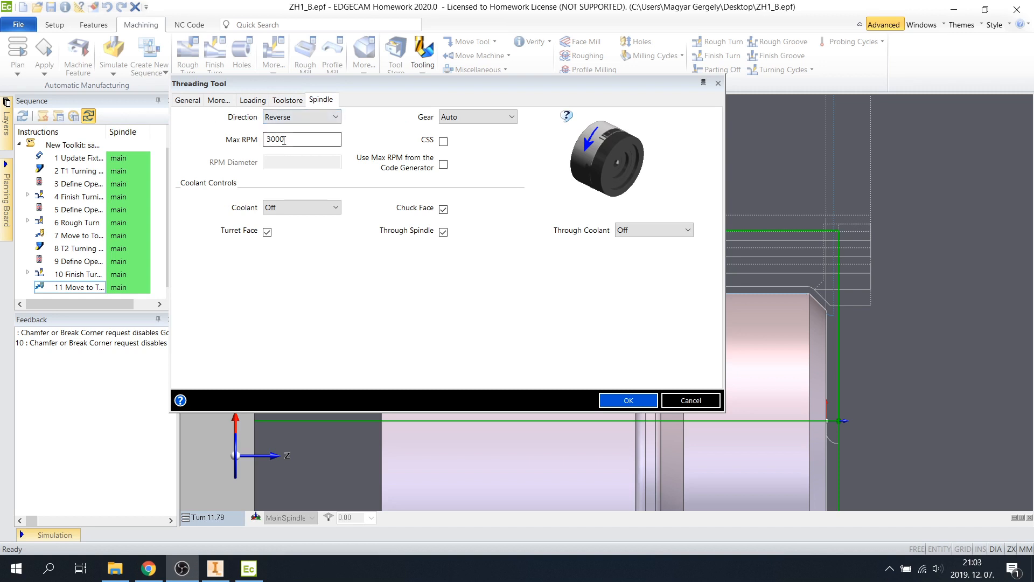
click(443, 142)
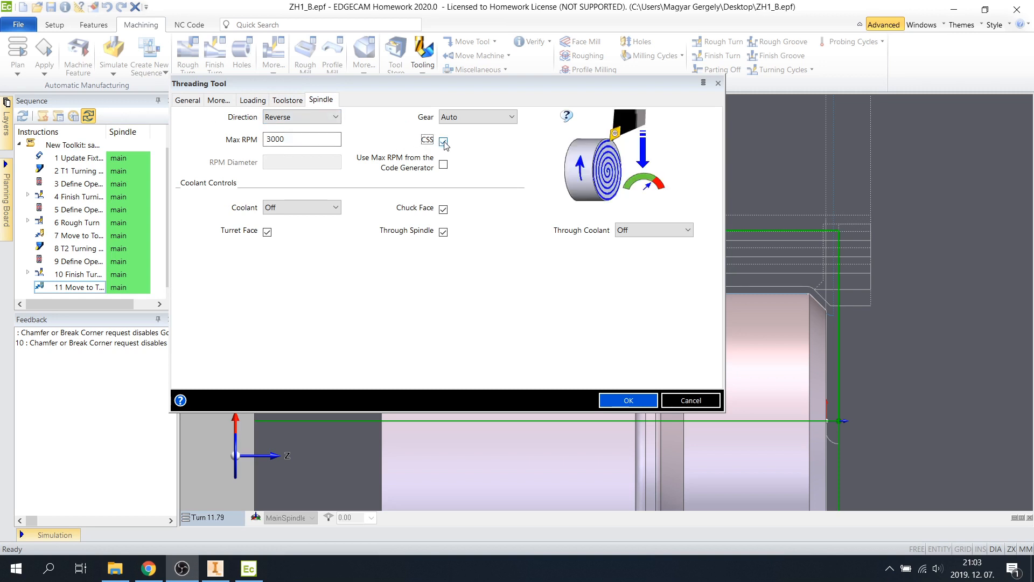
click(611, 401)
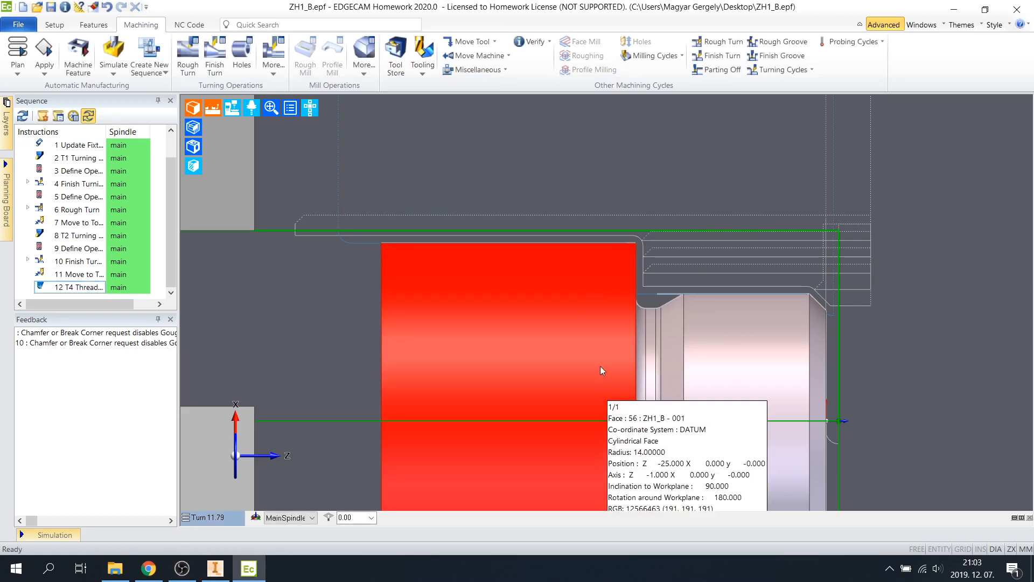
Step: Start a Thread Turn operation on the Front Turn Thread line, picking it near its chamfered front end
click(275, 72)
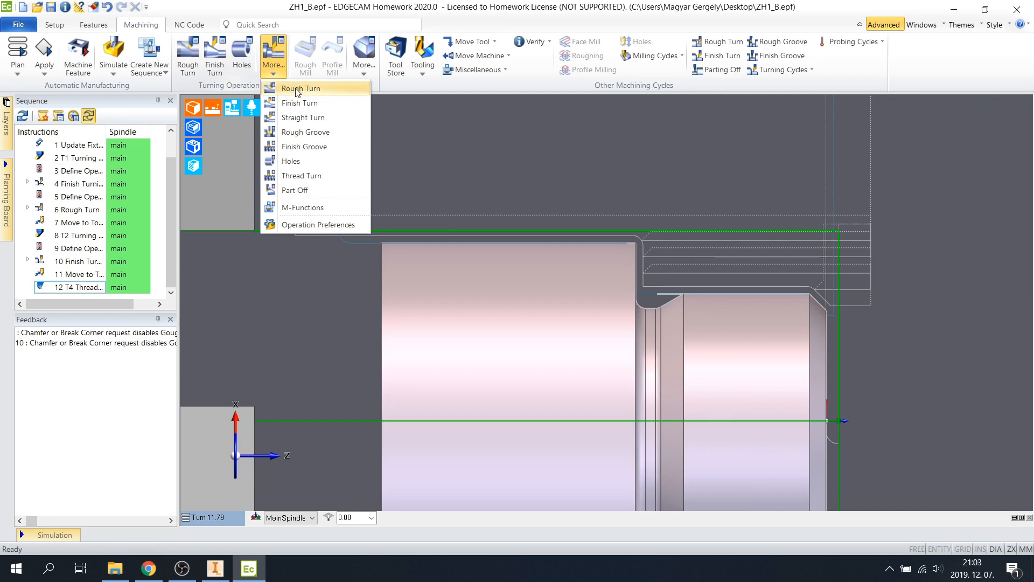
click(319, 176)
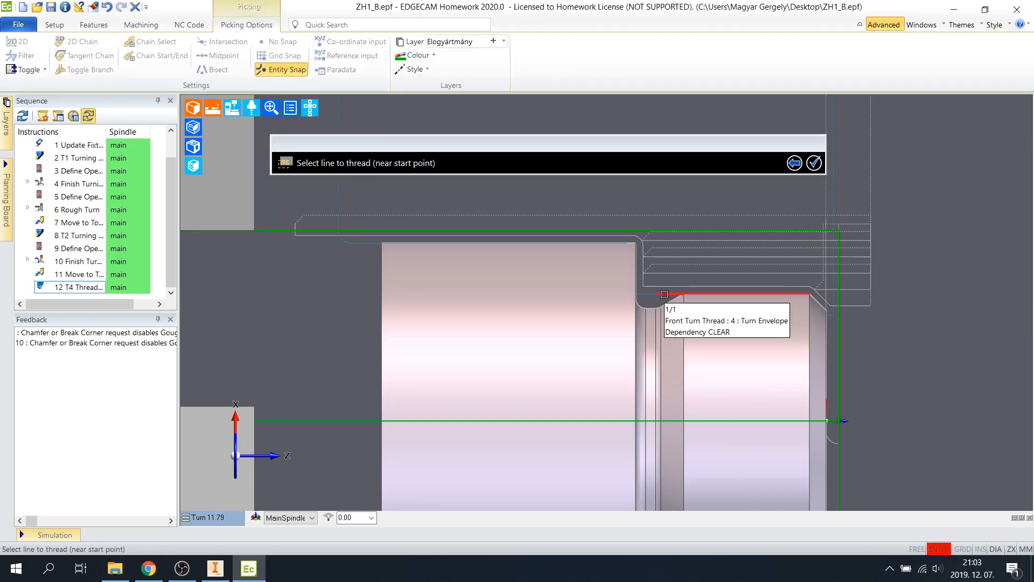
click(800, 293)
scroll(799, 294, up, 3)
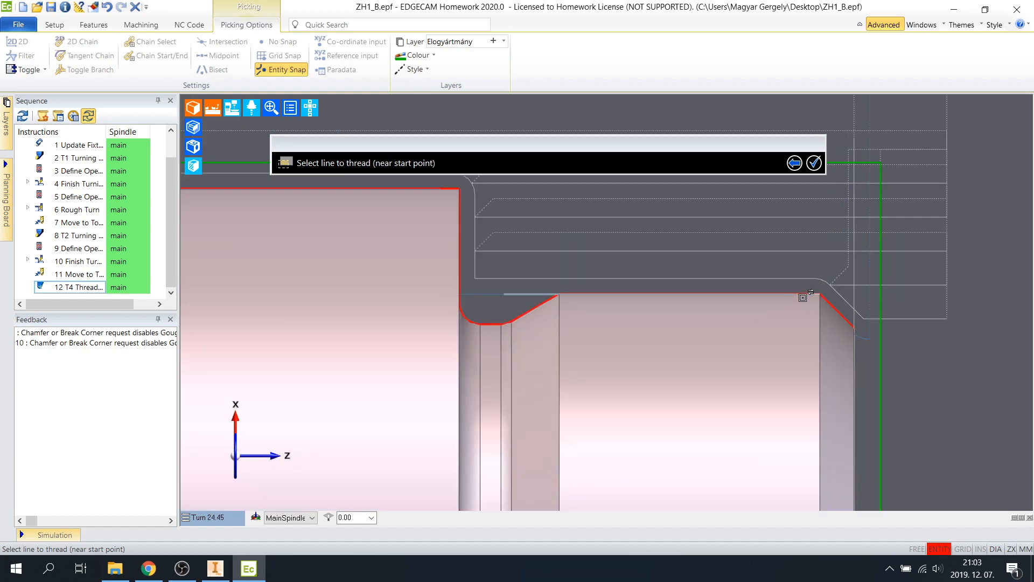
click(804, 295)
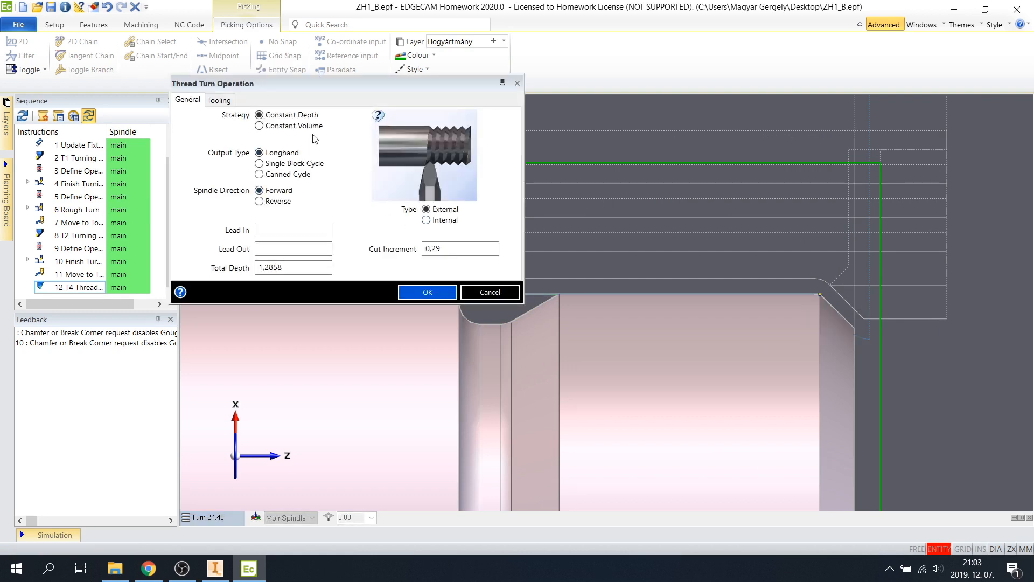
Step: Set the thread turn operation to the Constant Volume strategy, Single Block Cycle output and a total depth of 0,971
click(276, 130)
click(293, 166)
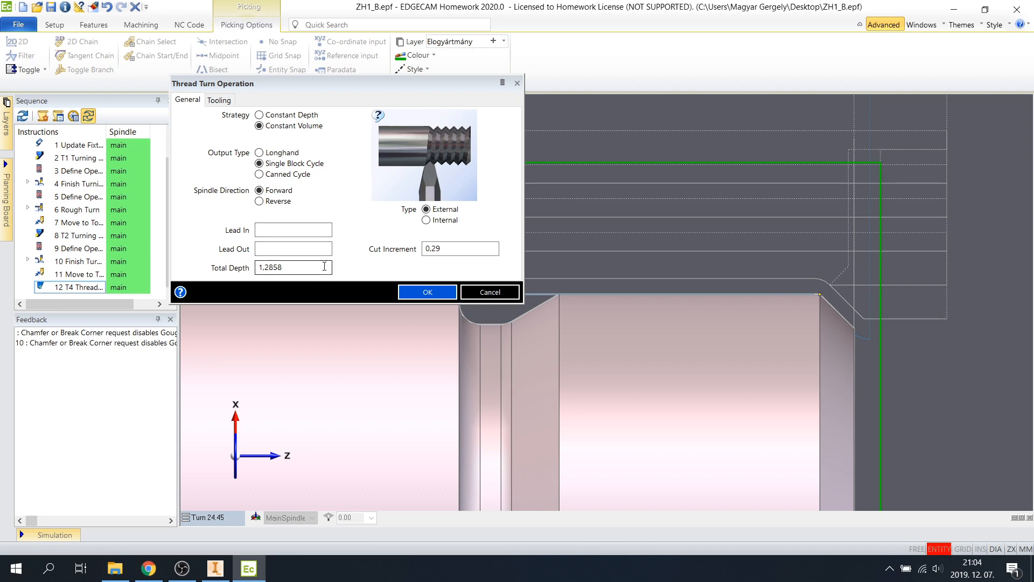
double_click(324, 266)
text(0,971)
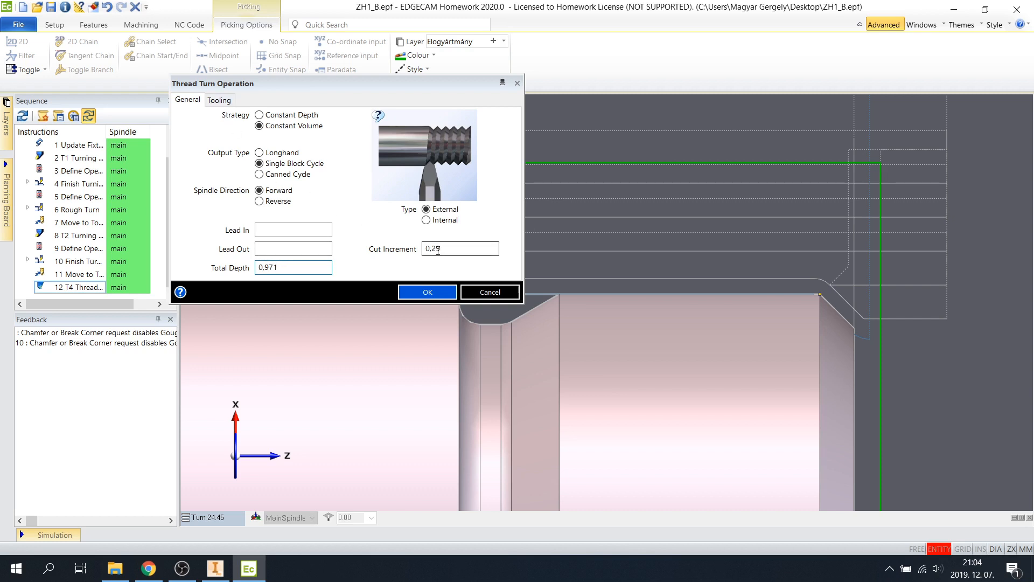
Step: Assign the unfiltered tool store's Threading tool to the operation, set the lead to 1,5, and generate the thread turning
click(219, 100)
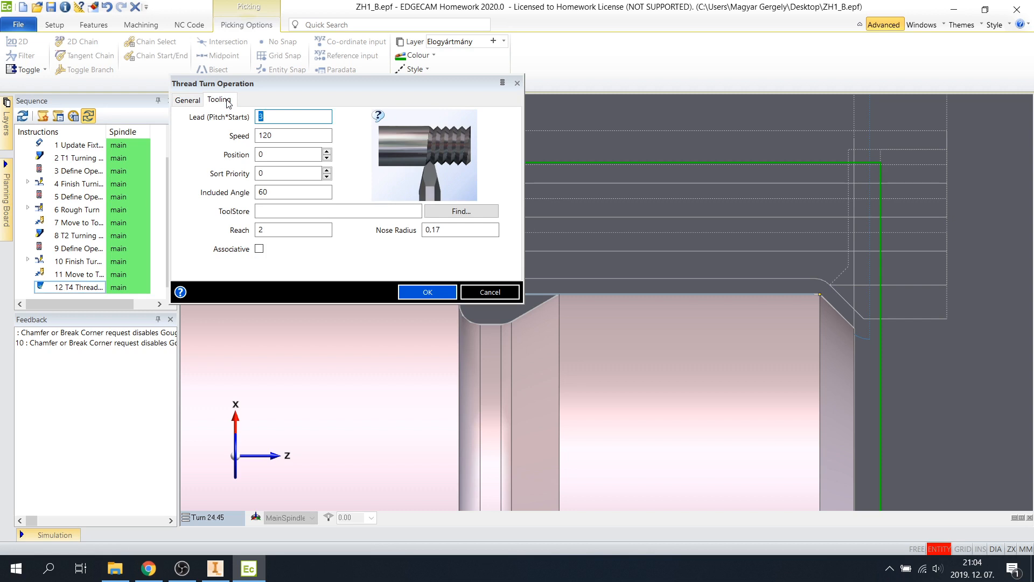
click(433, 211)
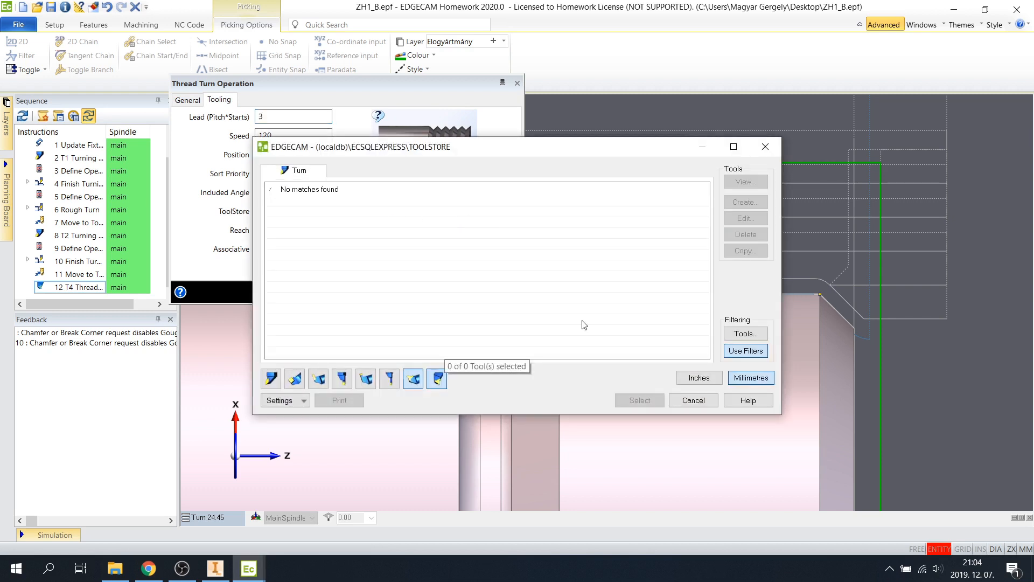
click(746, 351)
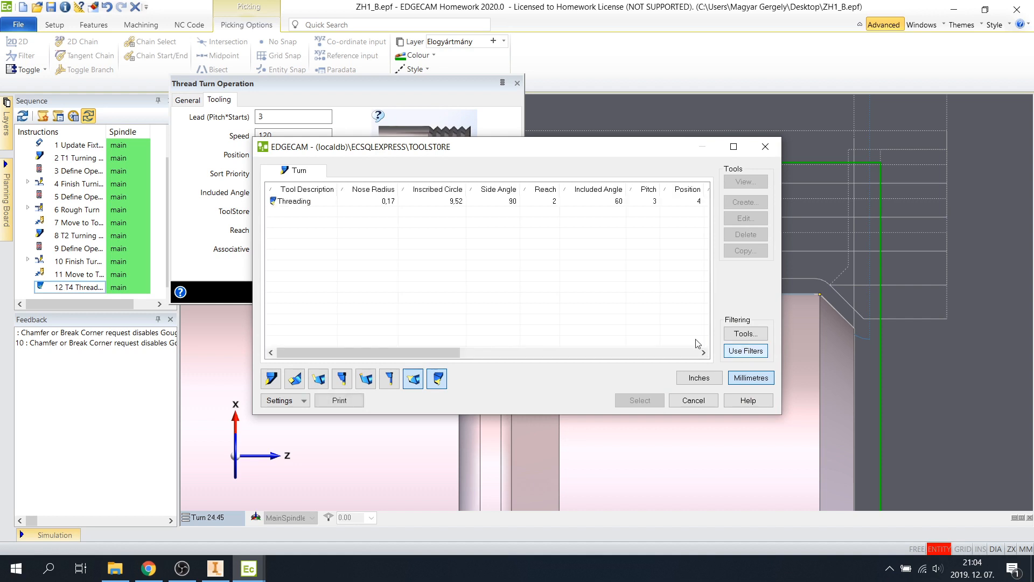
click(314, 202)
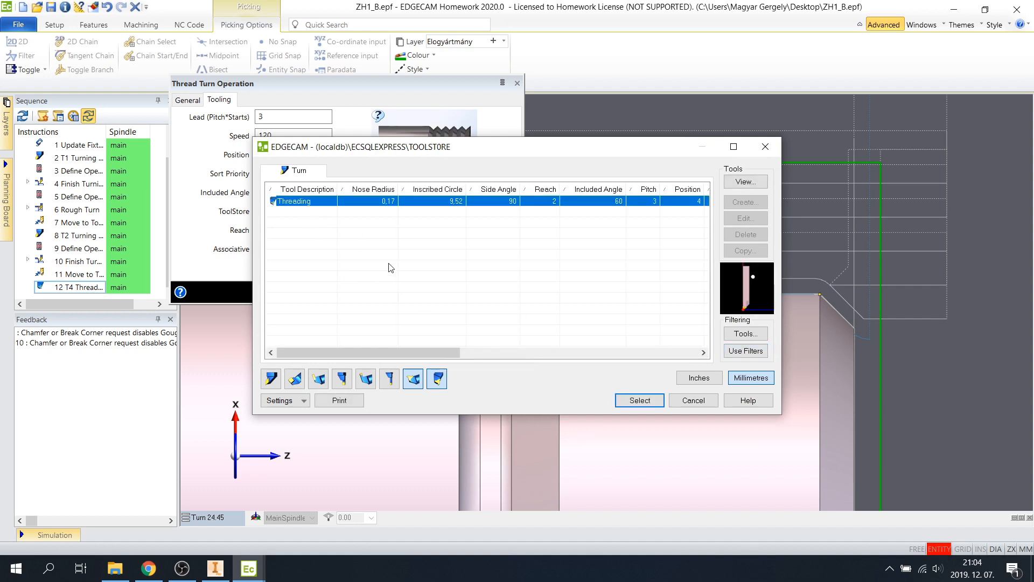
click(639, 399)
double_click(309, 117)
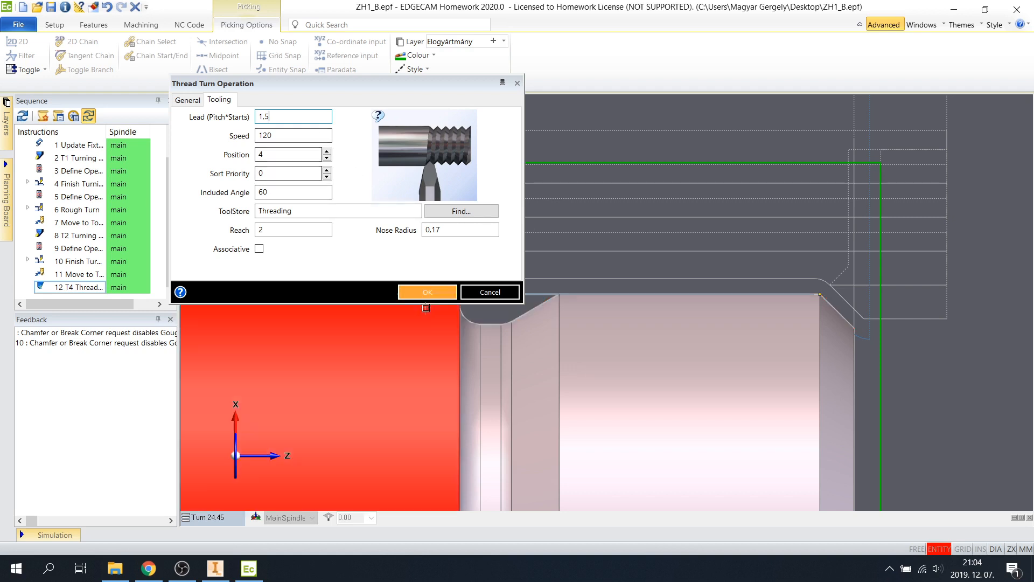
click(427, 291)
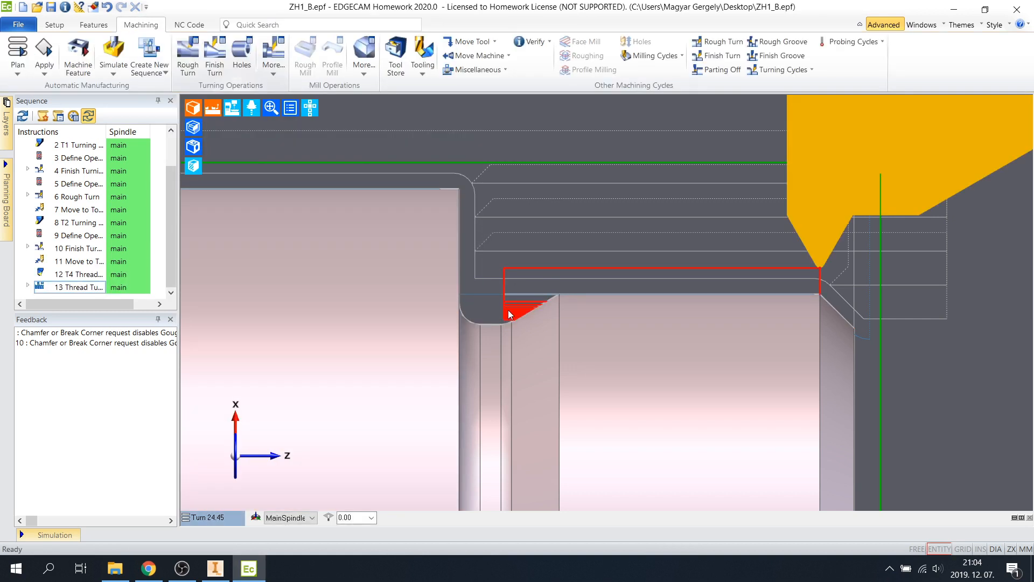
Step: Edit the new thread turning cycle, setting the link type to Chase Both and the retract angle to 20
mouse_move(508, 310)
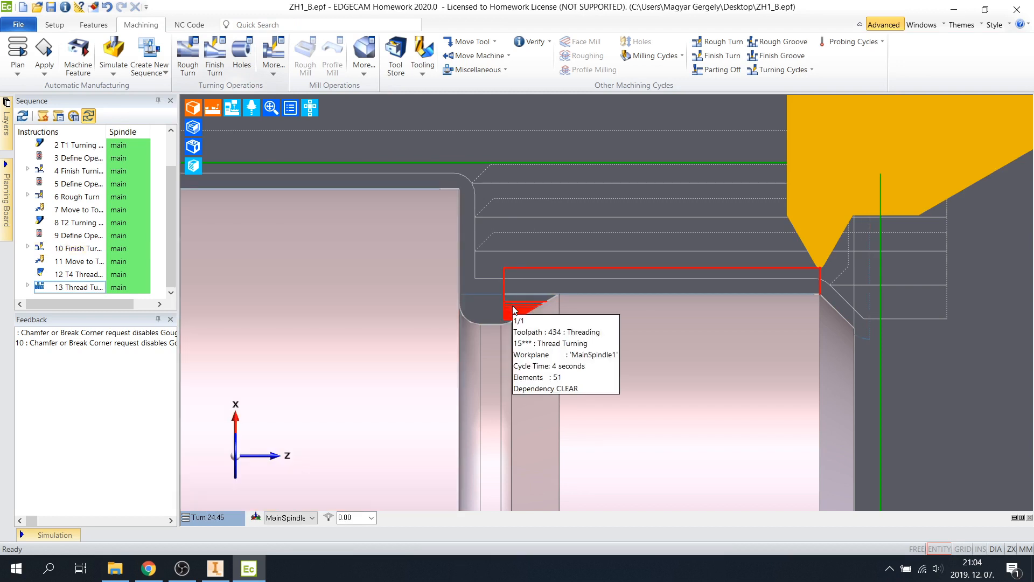
double_click(513, 310)
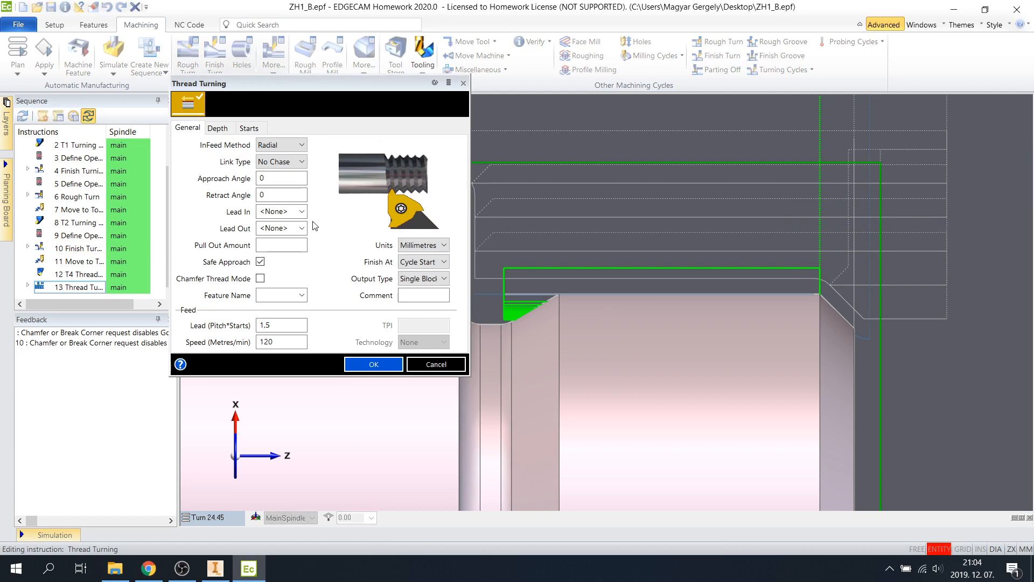
click(303, 146)
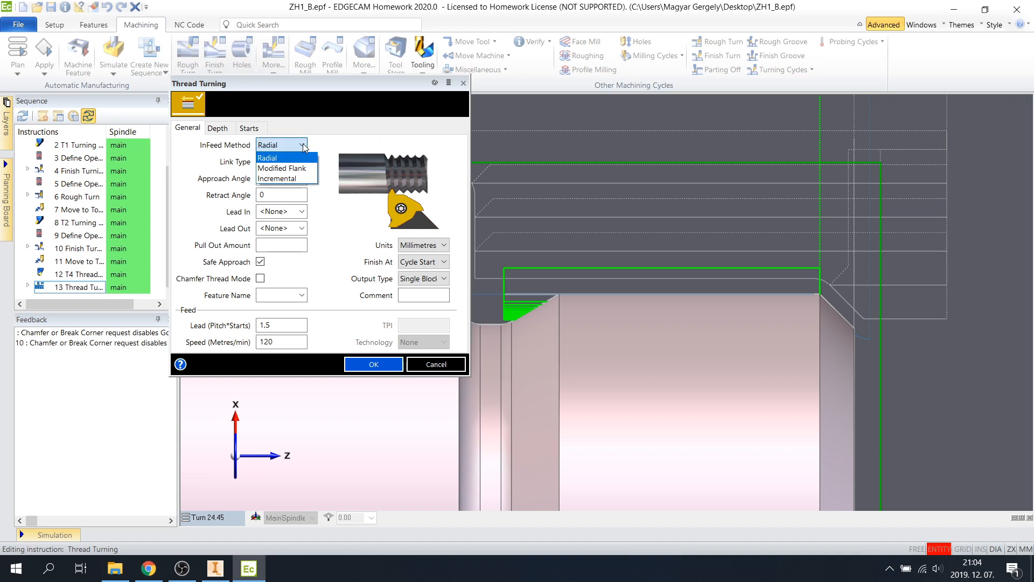
click(303, 146)
click(303, 161)
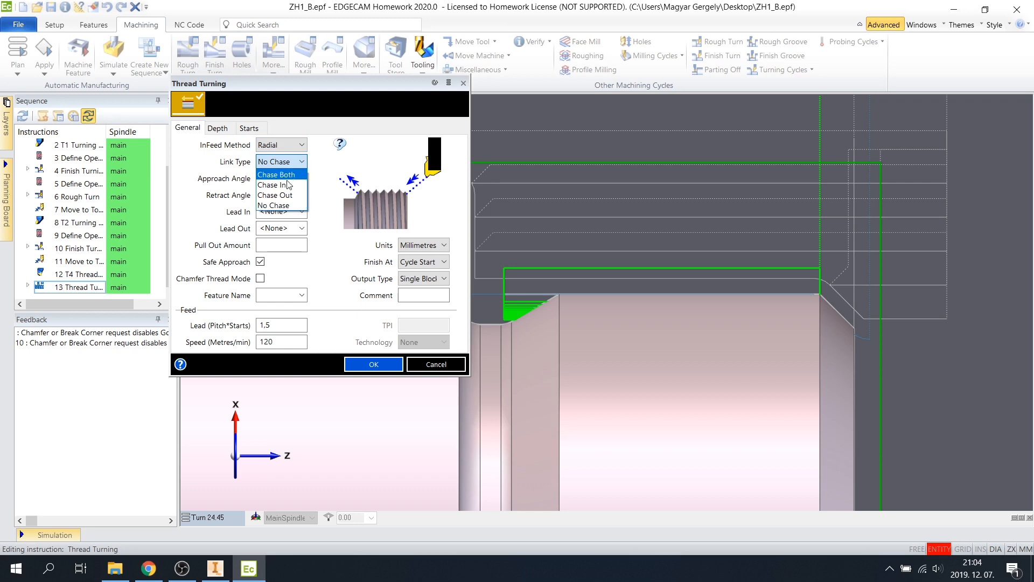
click(285, 175)
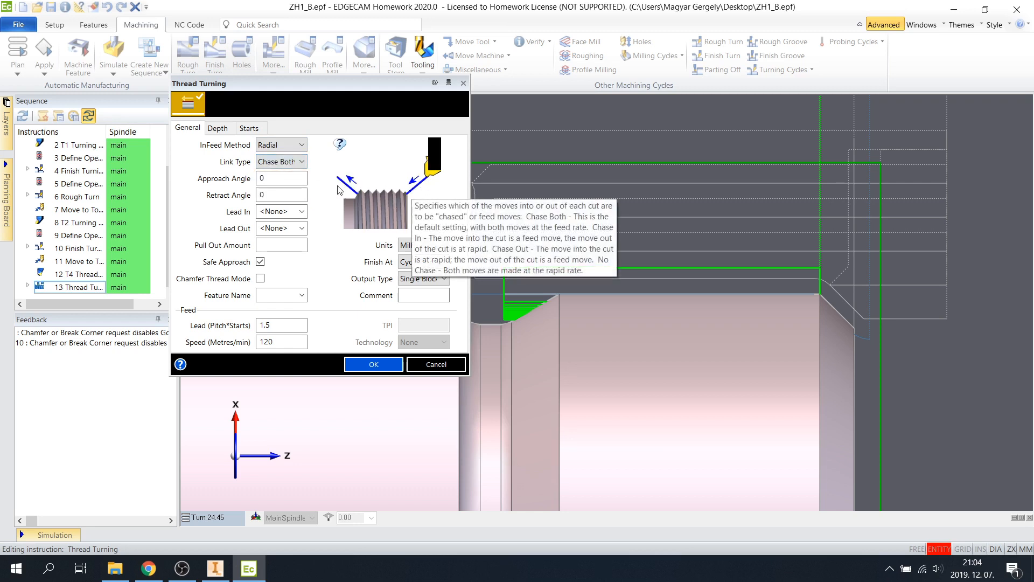
click(285, 178)
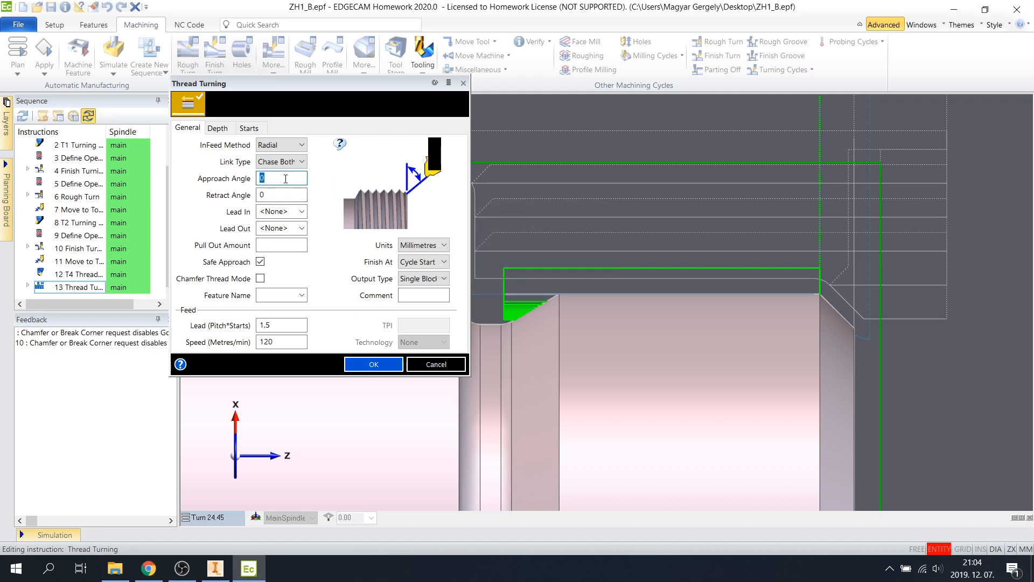
click(281, 196)
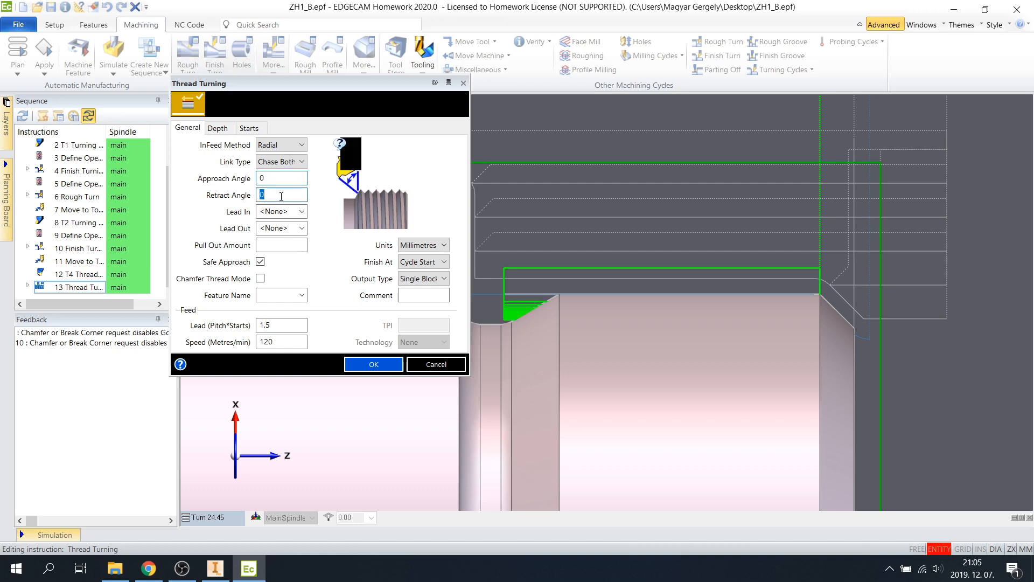
text(20)
Step: Set the thread cycle's lead in to 1 and clear its lead out value
click(290, 211)
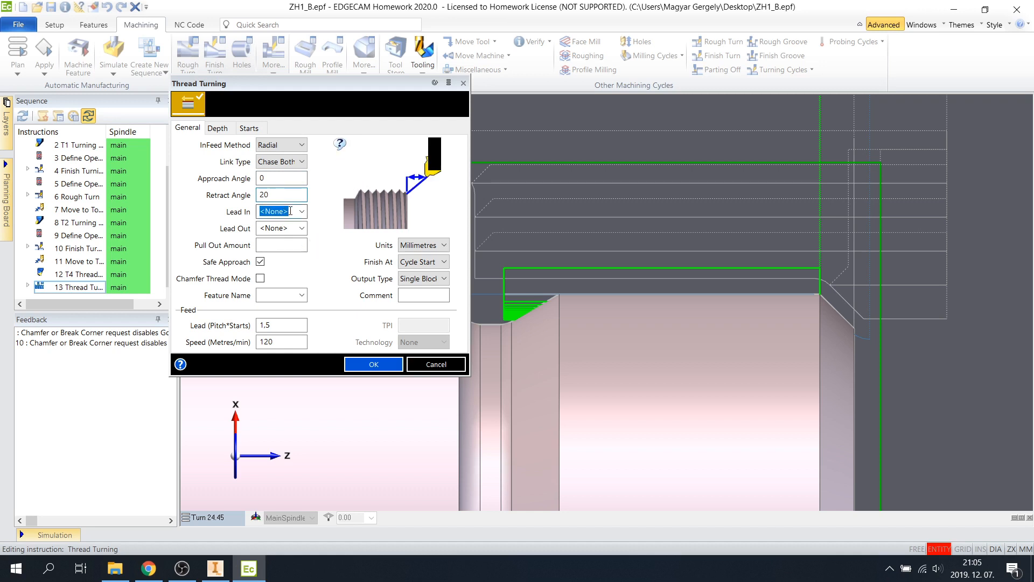
text(1)
click(285, 230)
key(BackSpace)
click(283, 243)
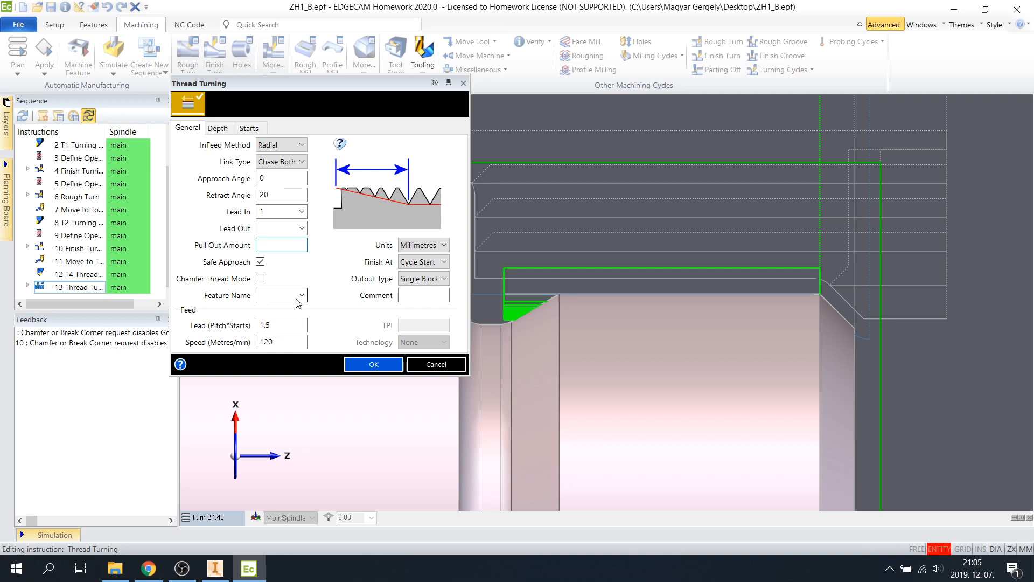
Step: Set the thread cycle's safe distance to 0,2 and degression factor to 1,35, and clear the cut increment
click(217, 128)
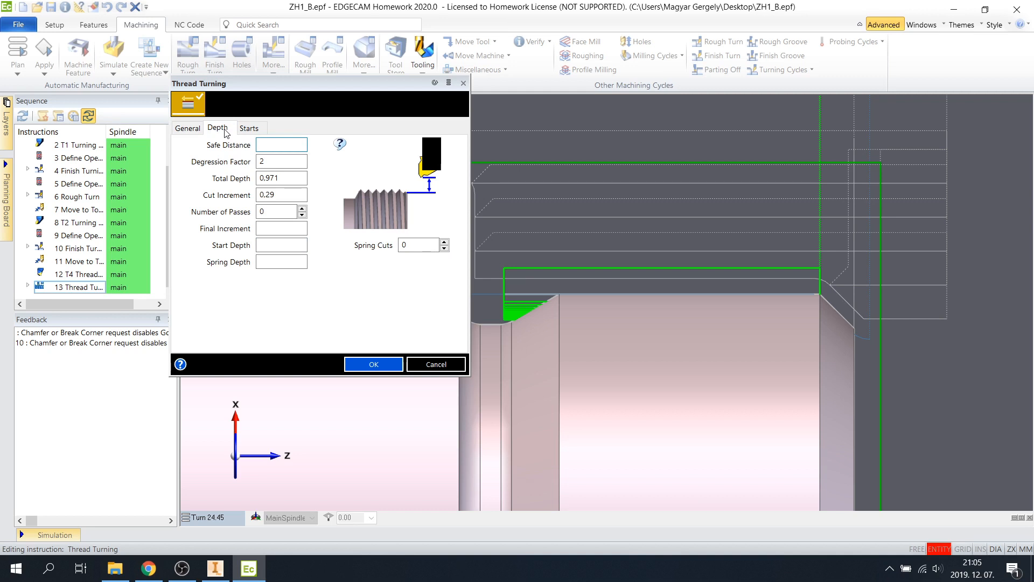
text(0,2)
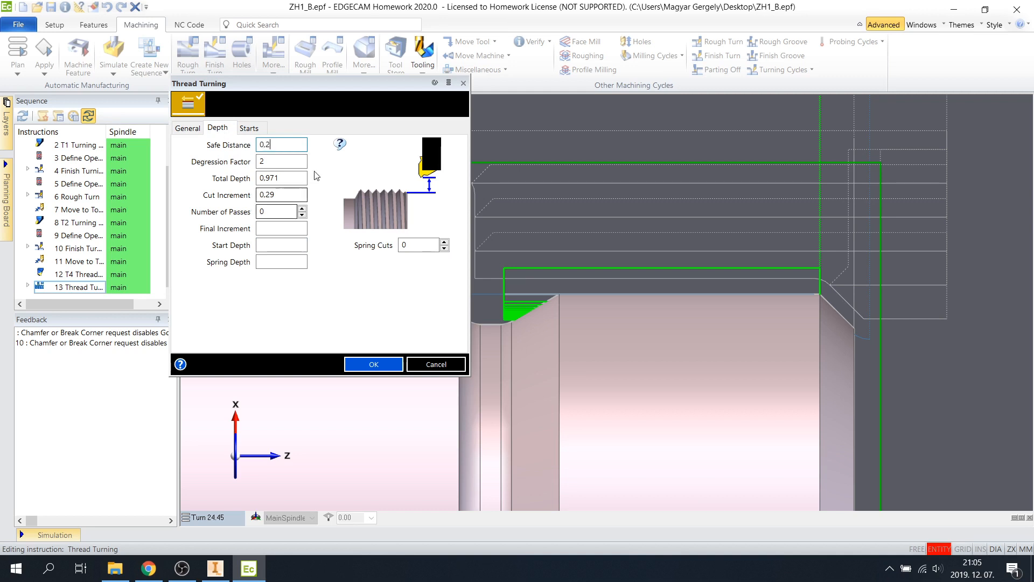
click(302, 161)
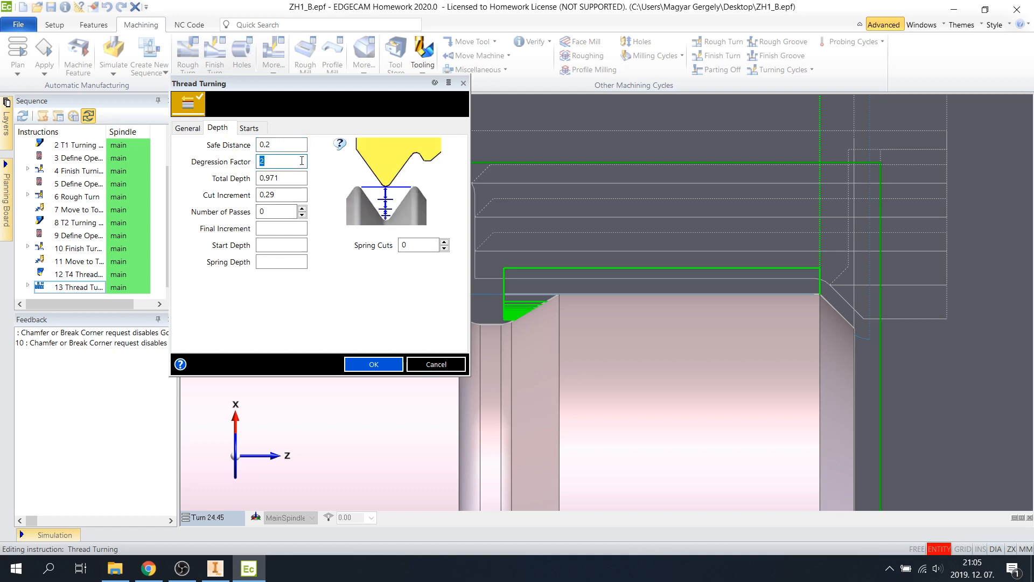
text(1,35)
click(299, 179)
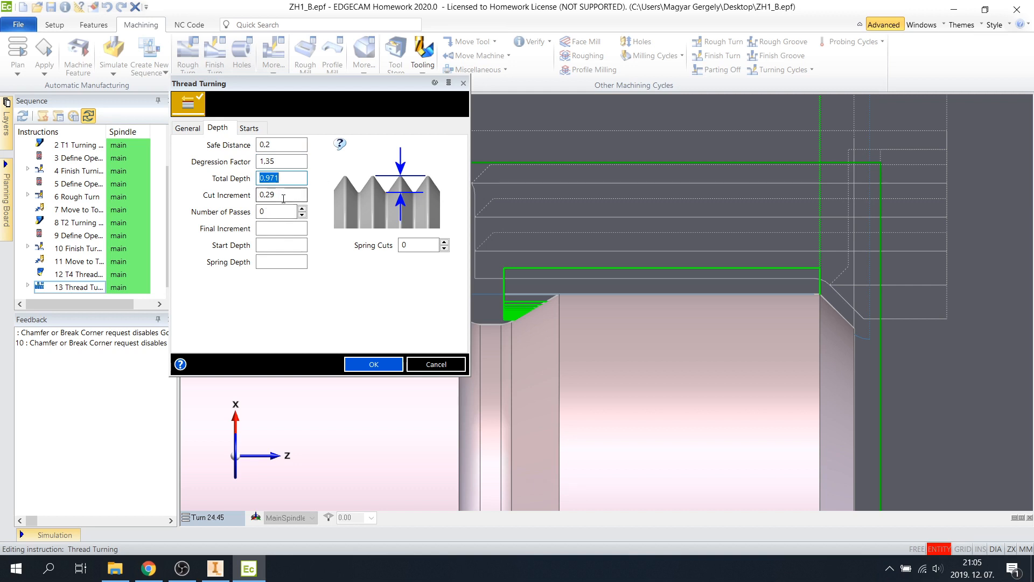
click(284, 198)
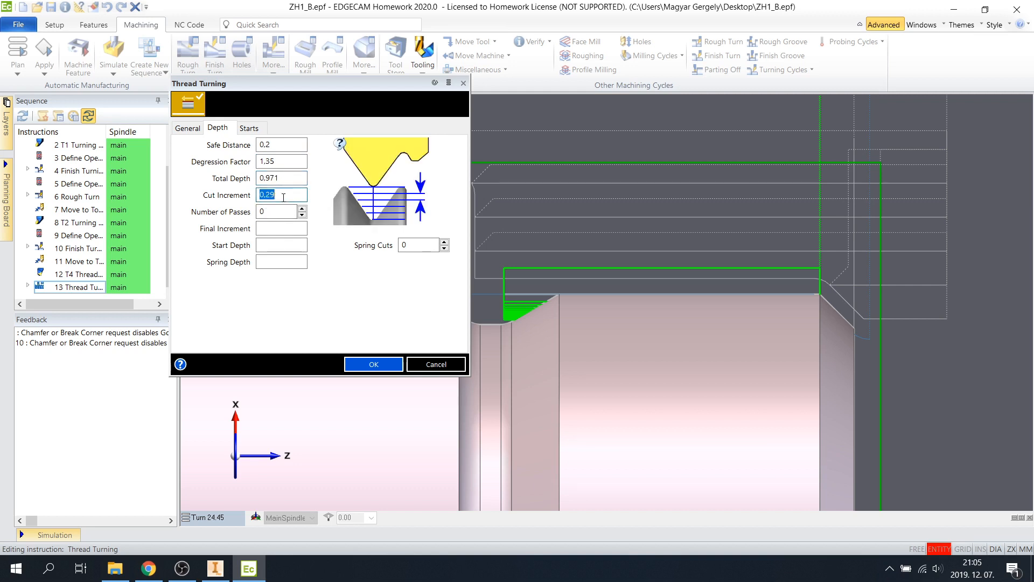
key(BackSpace)
Step: Set the thread cycle to 6 passes with 1 spring cut and apply the changes
click(302, 209)
click(302, 209)
click(302, 209)
click(301, 209)
click(301, 209)
click(301, 209)
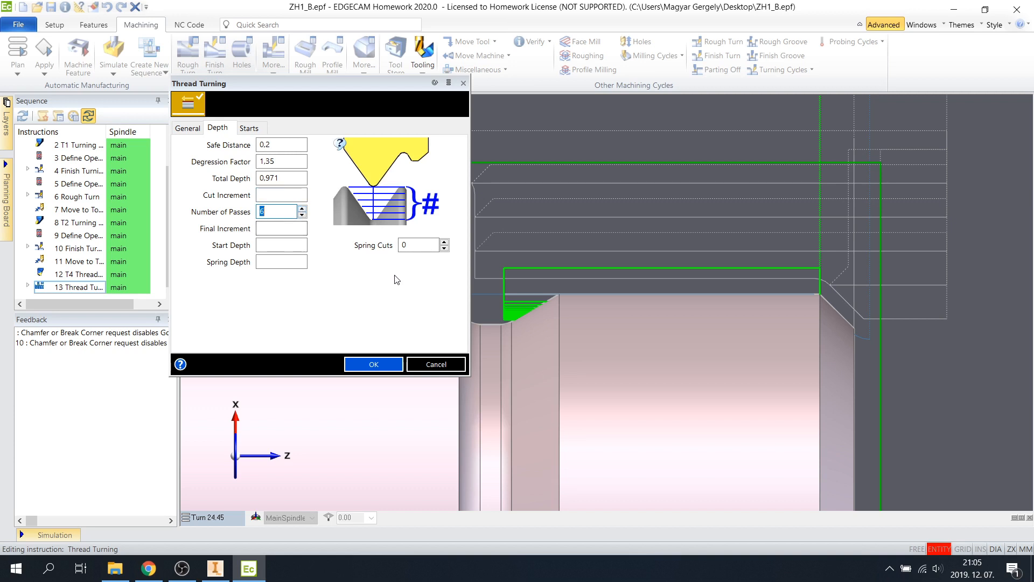
click(444, 243)
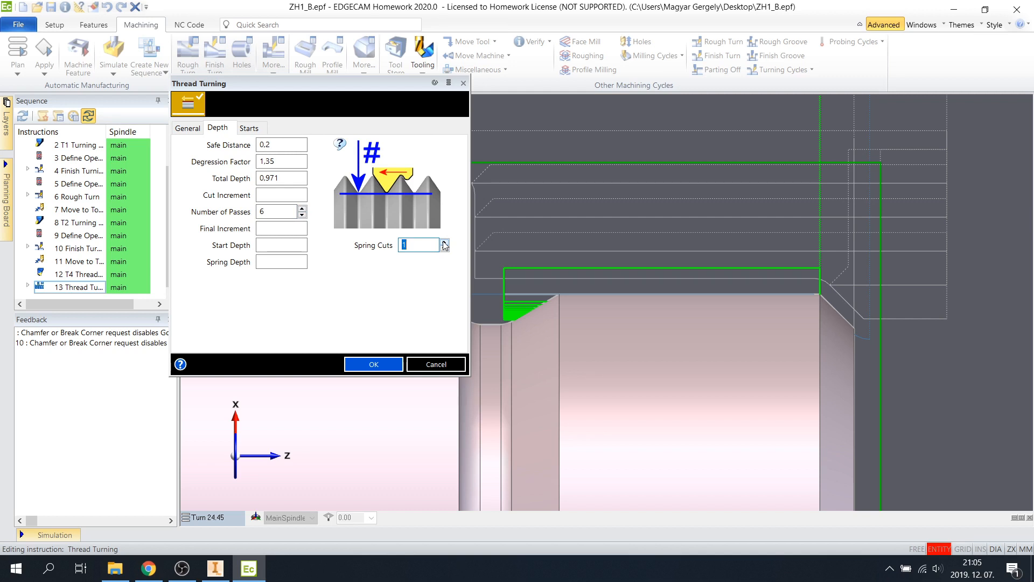
click(374, 364)
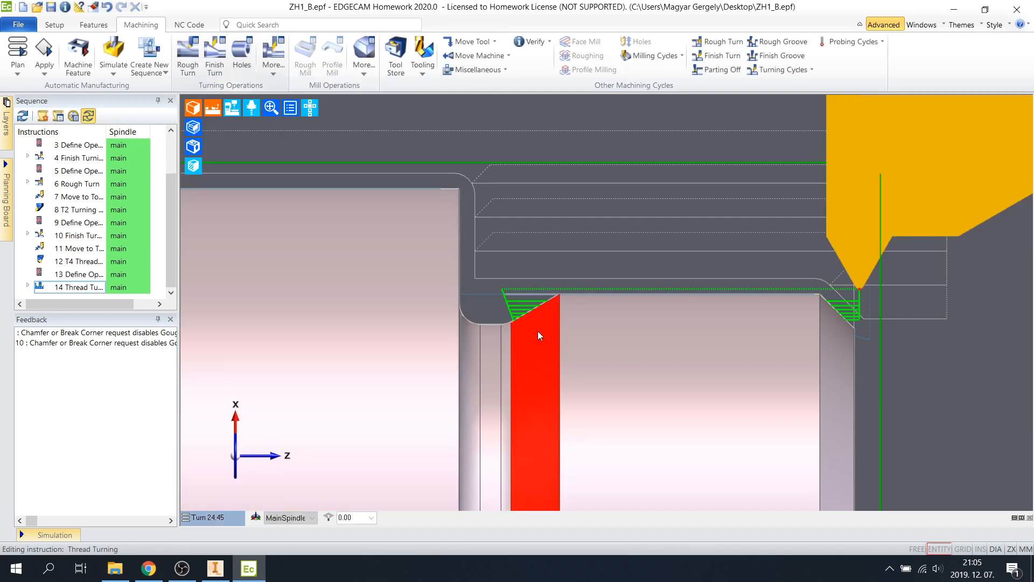
Step: Examine the regenerated thread toolpath at the undercut run-out and at the chamfered front end
scroll(519, 306, up, 6)
scroll(466, 321, up, 5)
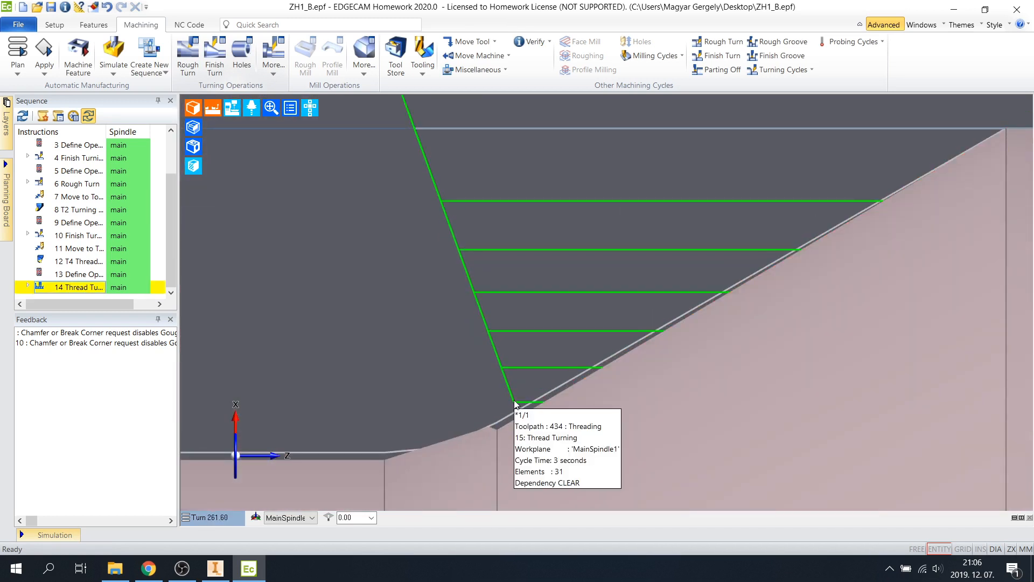
scroll(513, 400, down, 3)
scroll(513, 399, down, 4)
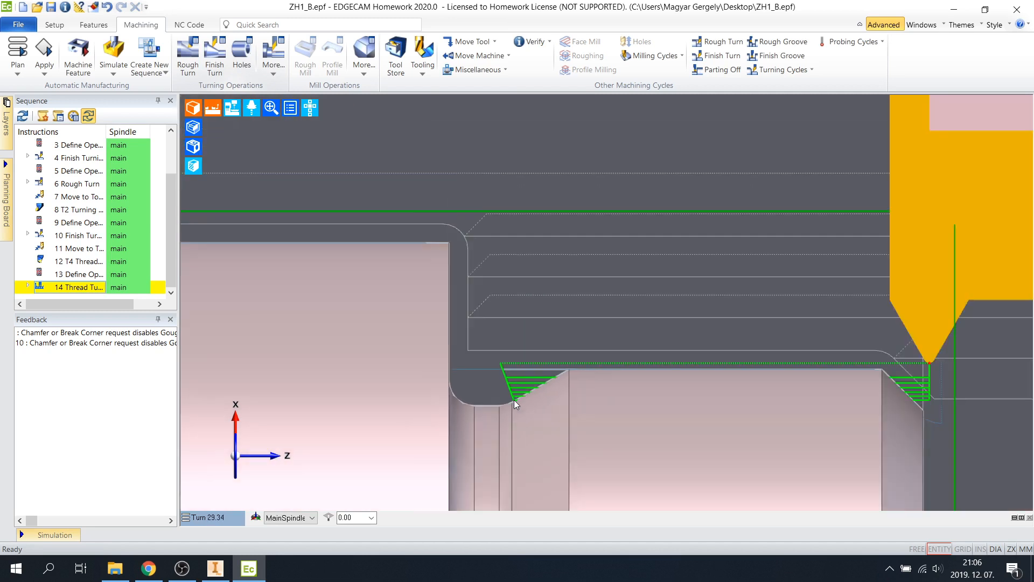
middle_drag(883, 432, 727, 394)
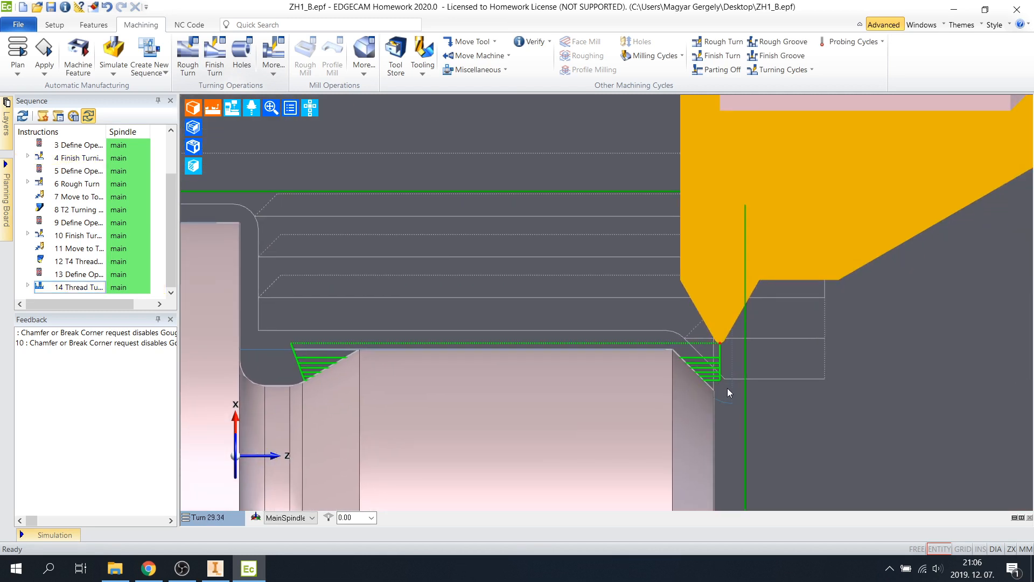
scroll(727, 387, up, 4)
scroll(728, 390, down, 6)
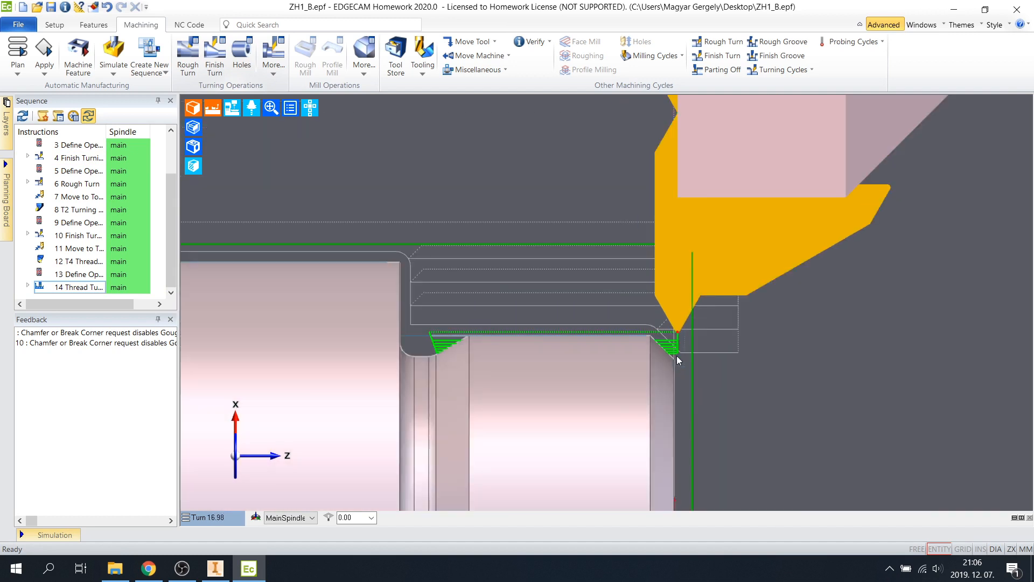
mouse_move(686, 380)
middle_down()
mouse_move(727, 398)
mouse_move(700, 380)
middle_up()
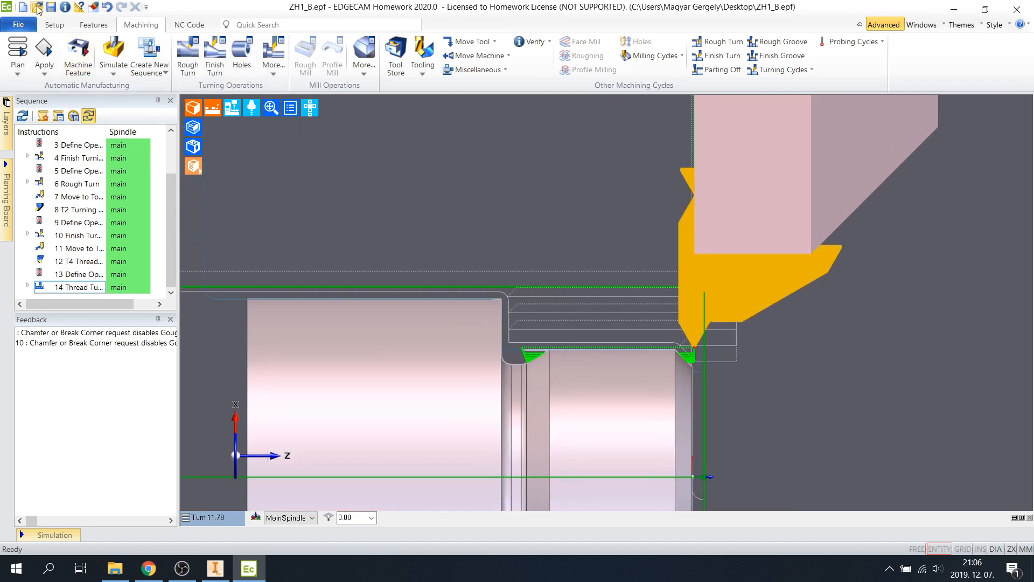
Step: Save the part file and launch the machine simulation of the New Toolkit sequence
click(51, 7)
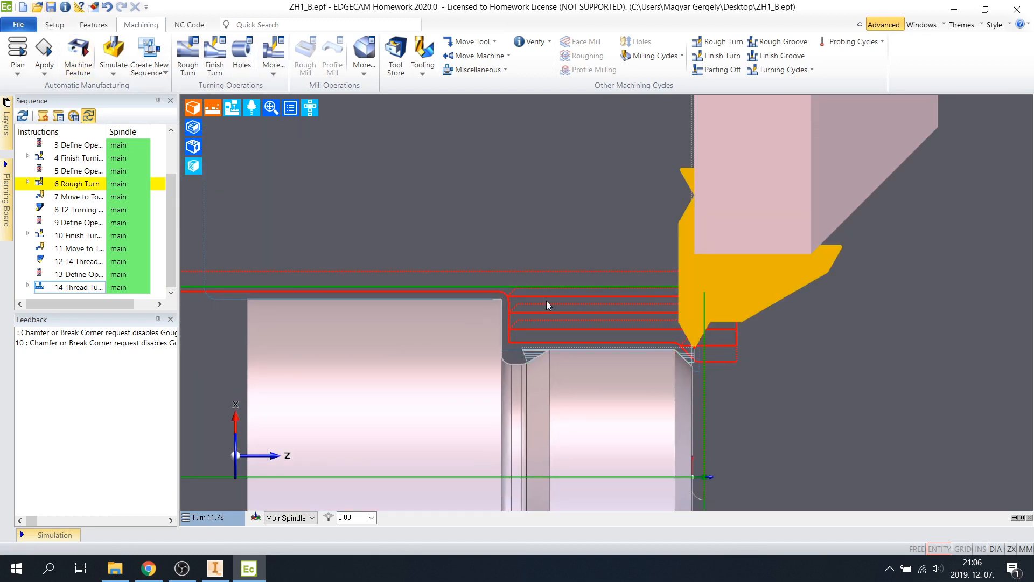
scroll(578, 245, down, 1)
scroll(578, 245, down, 1)
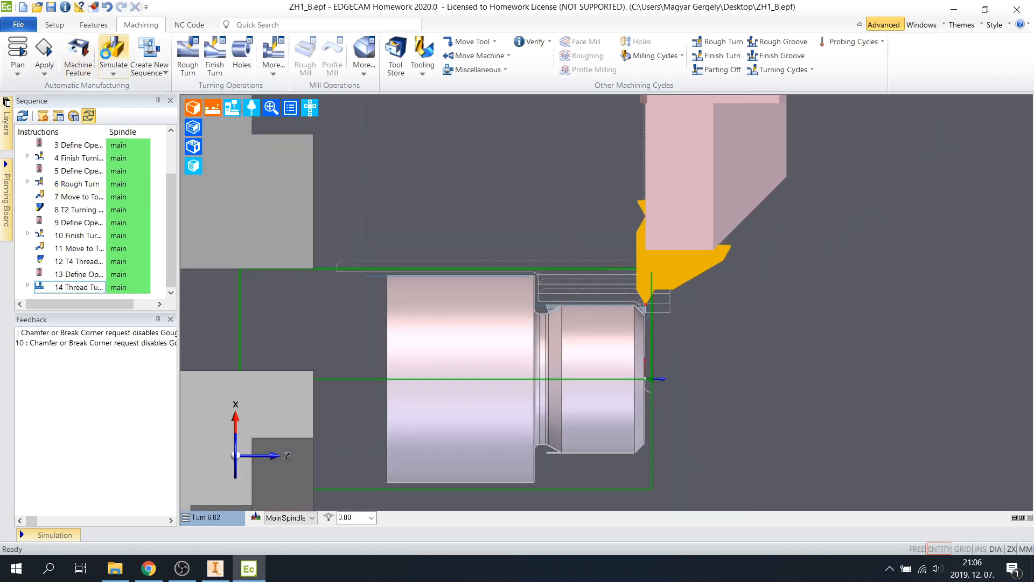
click(108, 58)
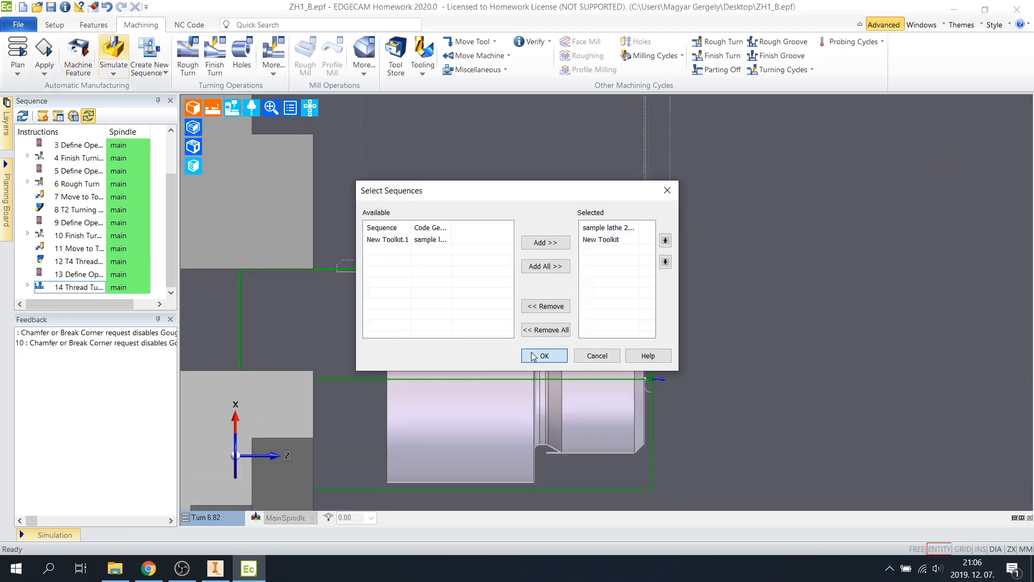
click(554, 356)
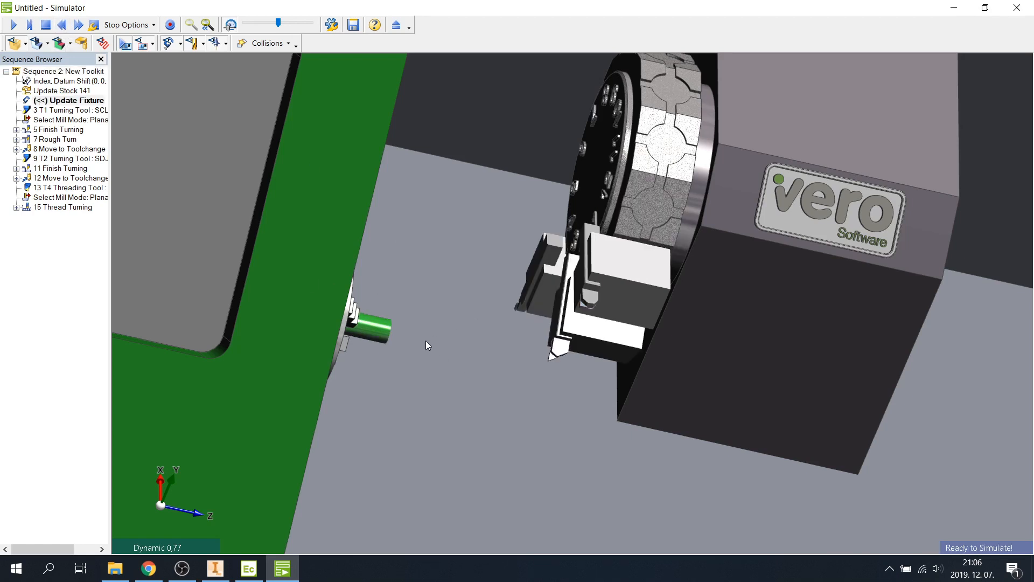
Step: Toggle the Stop at Collision condition and run the machining simulation to its end in the Turn view
click(154, 25)
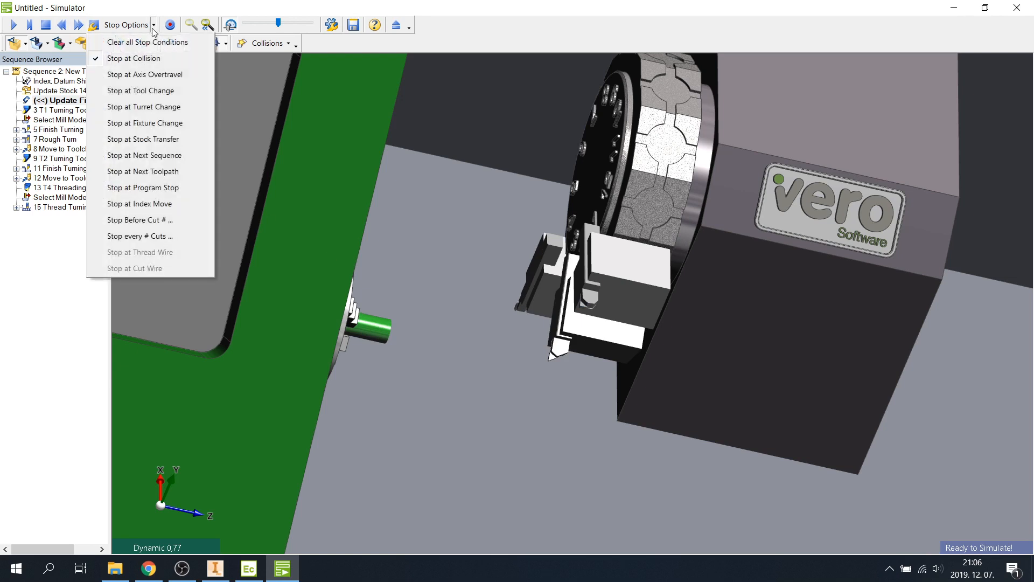
click(150, 63)
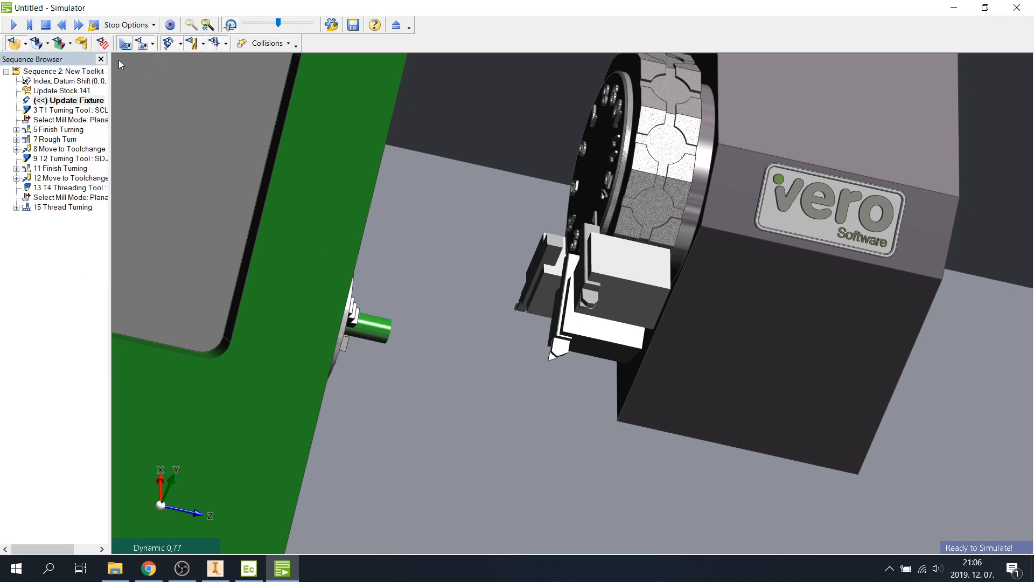
click(154, 549)
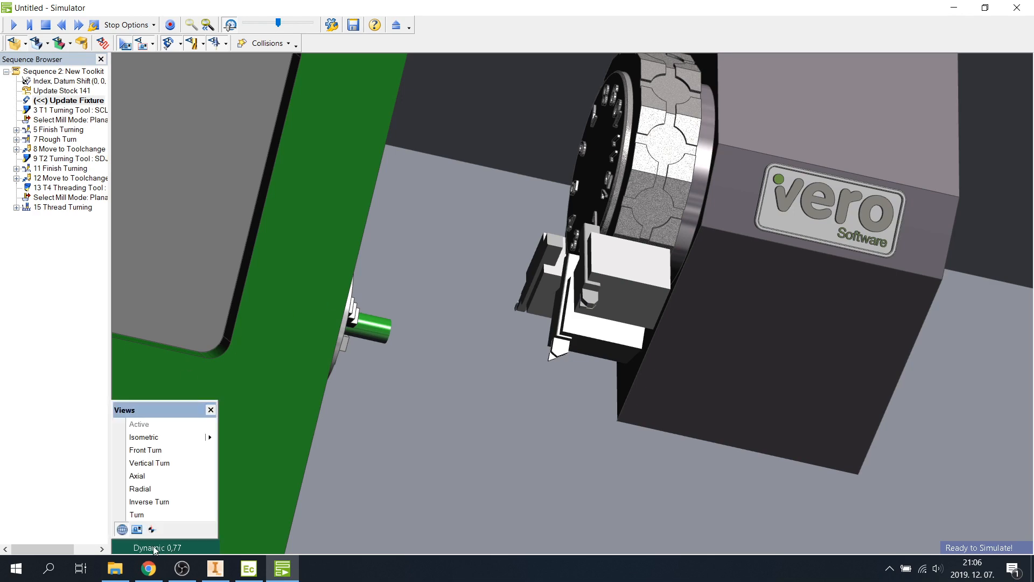
click(138, 515)
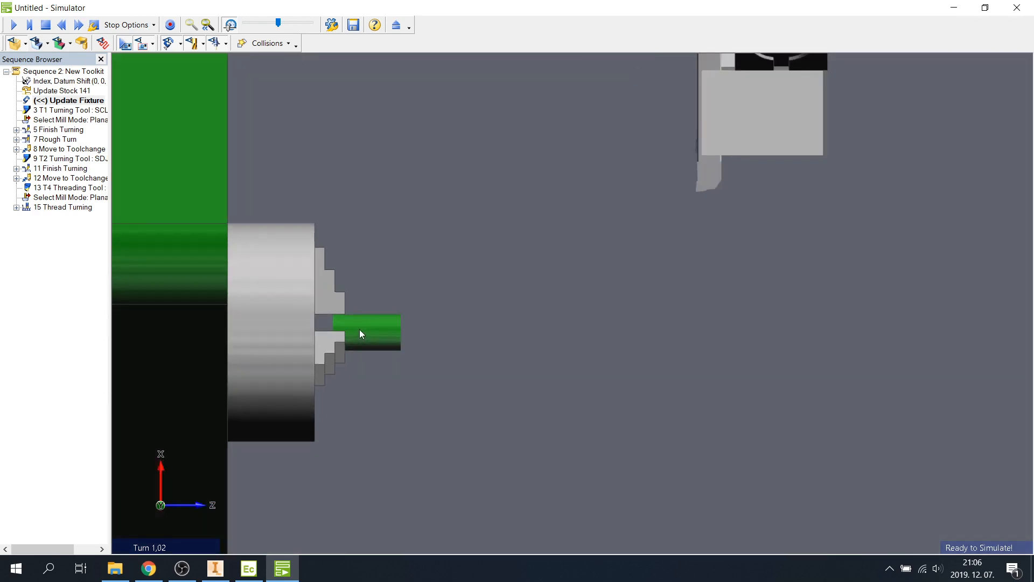
click(14, 25)
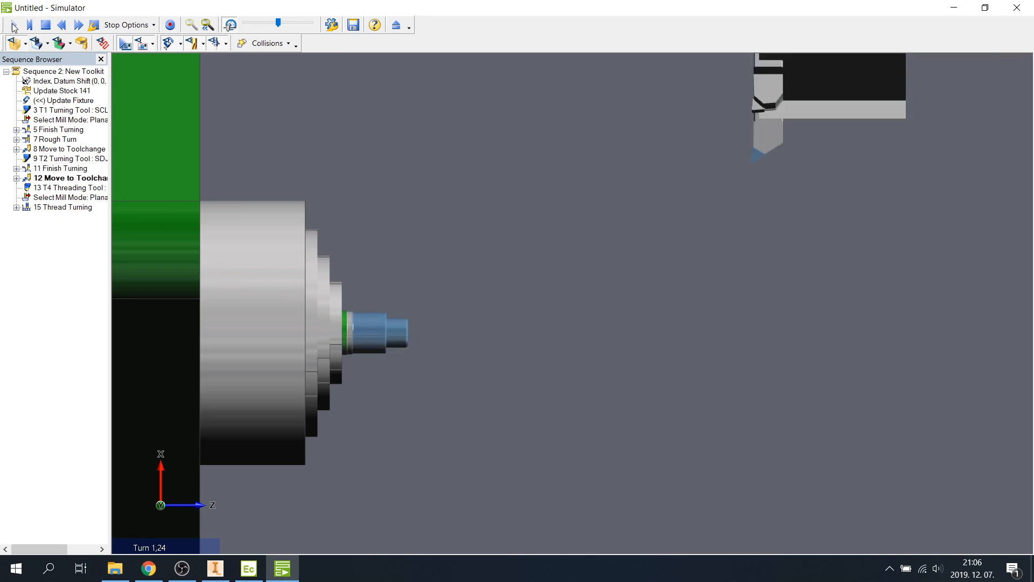
scroll(415, 324, up, 6)
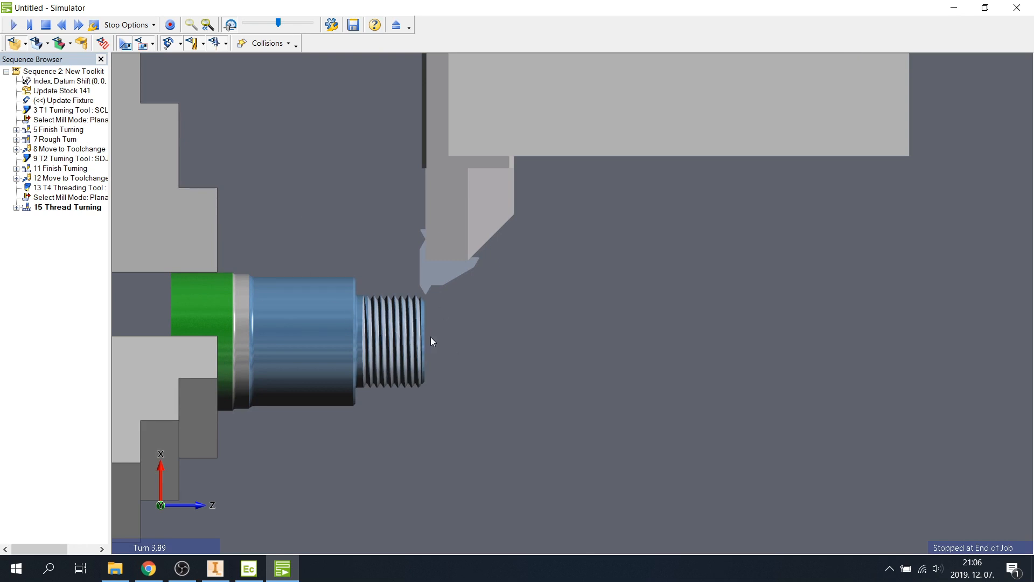
click(1016, 7)
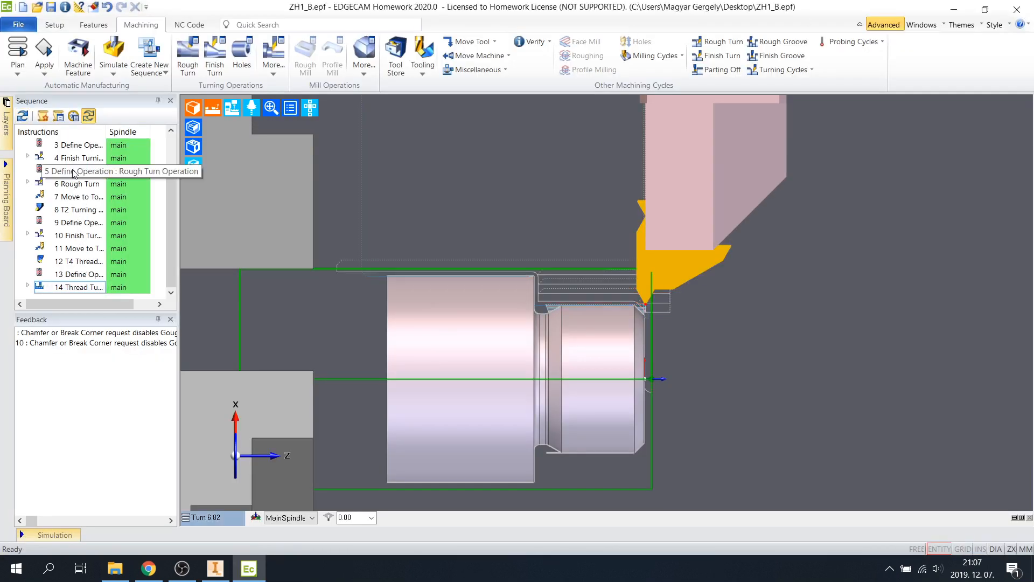
Step: Turn off Ignore Undercuts in the second finish turning cycle, instruction 10
double_click(76, 237)
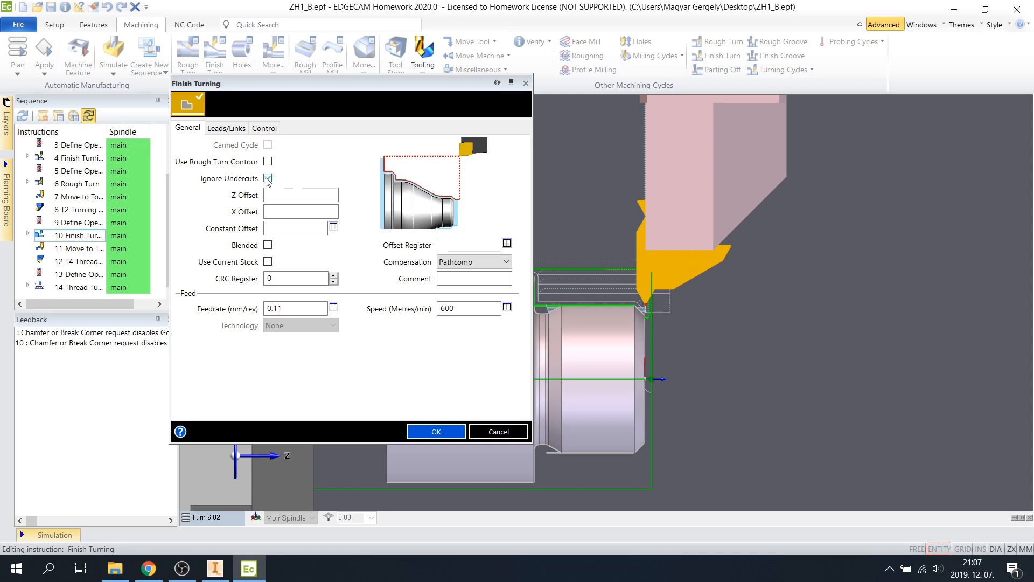
click(268, 178)
click(431, 434)
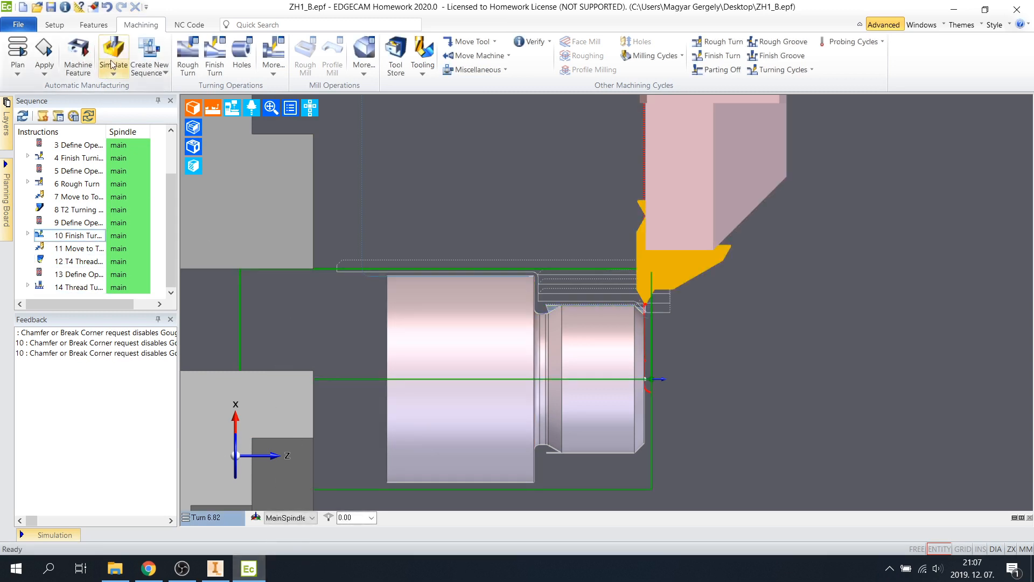
Step: Simulate the New Toolkit sequence again and inspect the machined undercut behind the thread
click(114, 53)
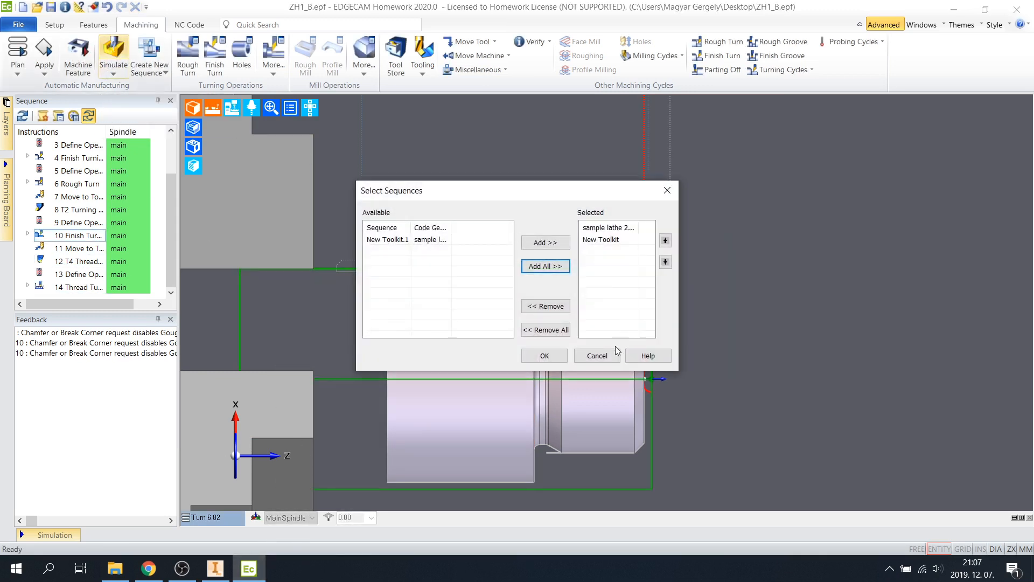
click(535, 351)
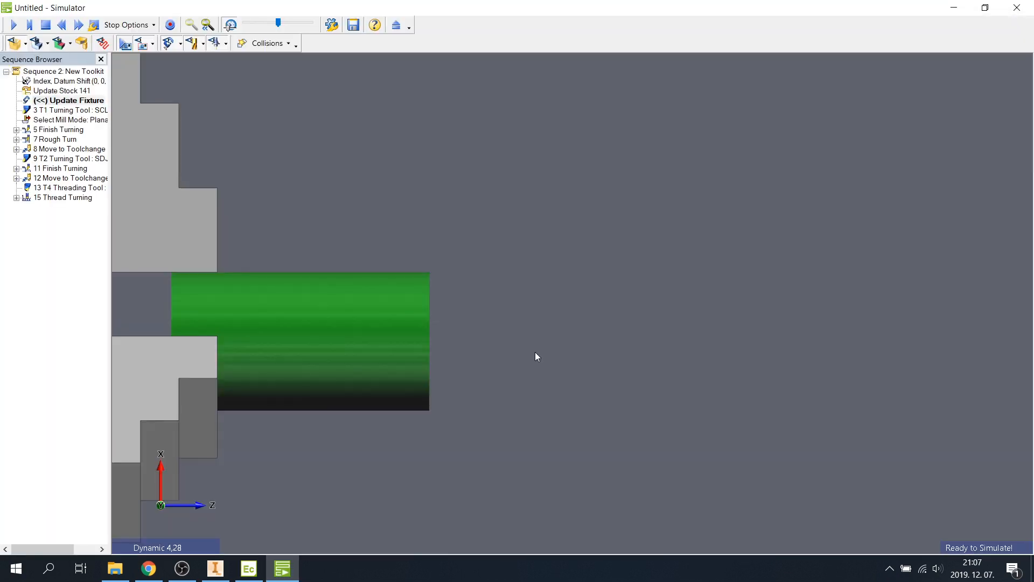
click(13, 25)
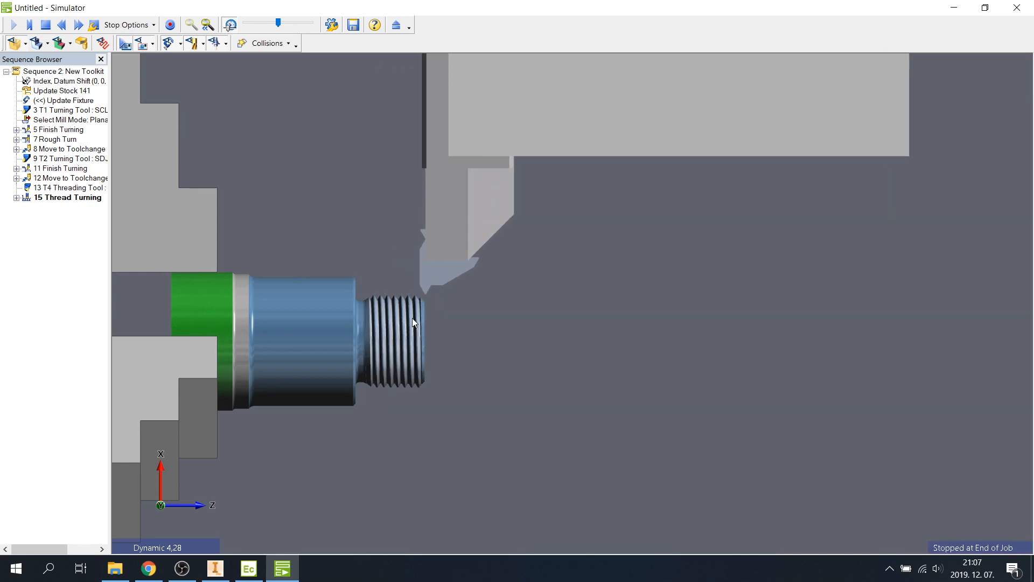
middle_drag(487, 318, 408, 326)
scroll(400, 318, up, 3)
scroll(400, 319, down, 2)
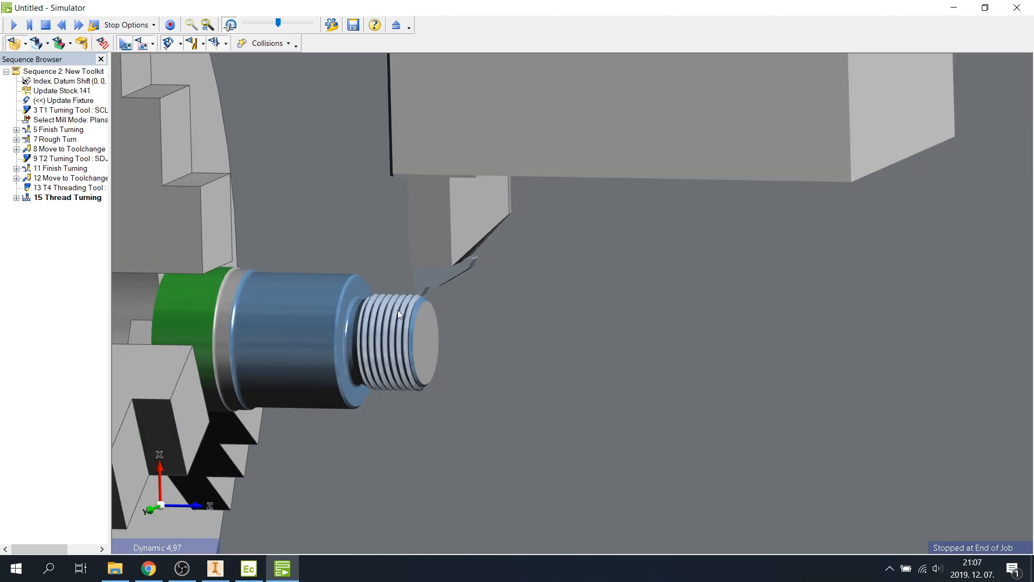
Step: Compare the machined stock with the target part, looking at the contour and thread, and leave the simulator
click(59, 43)
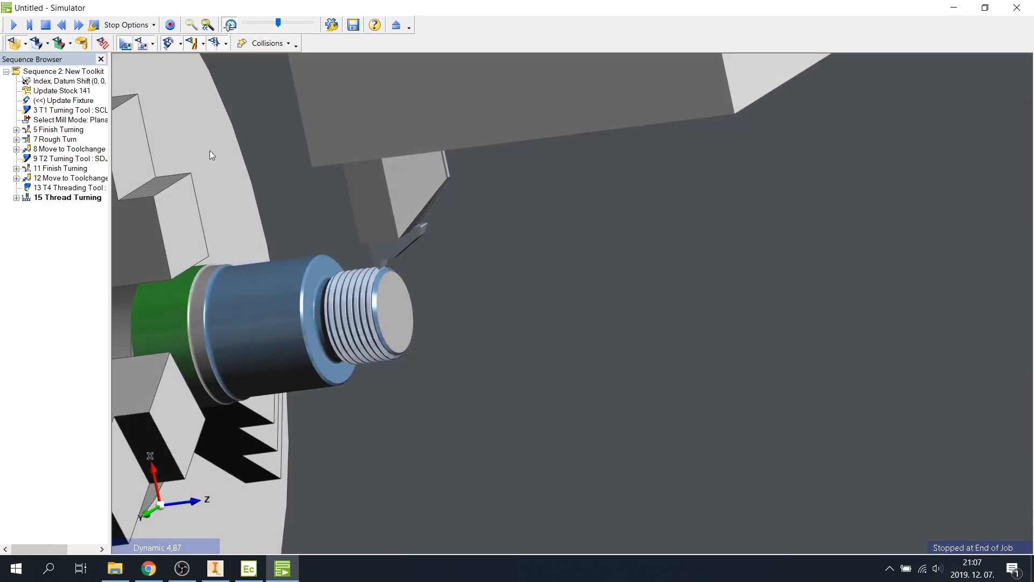
click(59, 43)
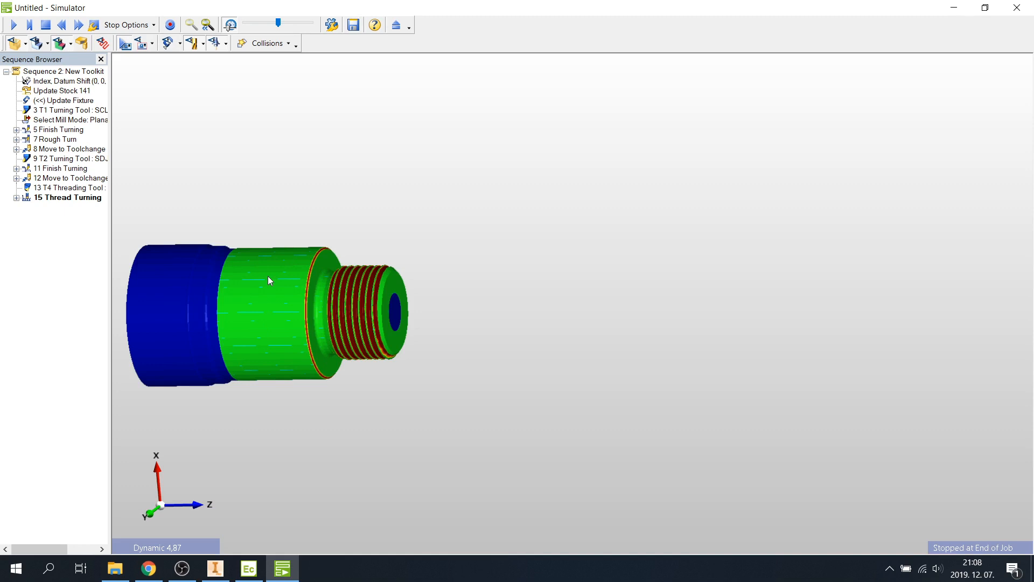
click(1017, 8)
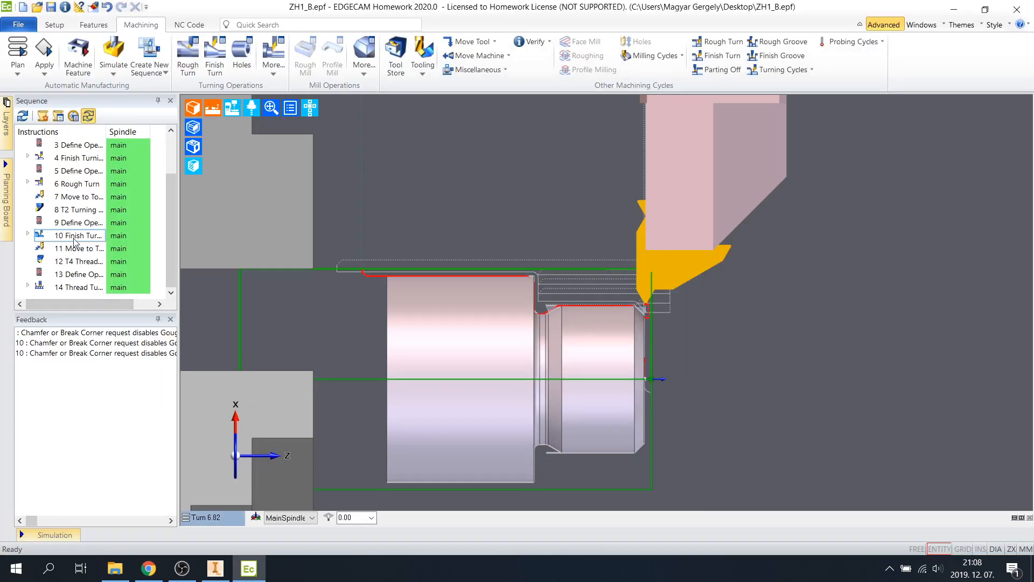
Step: Open the per-element machining attributes of finish turning instruction 10, keeping the dialogs clear of the part contour
double_click(73, 237)
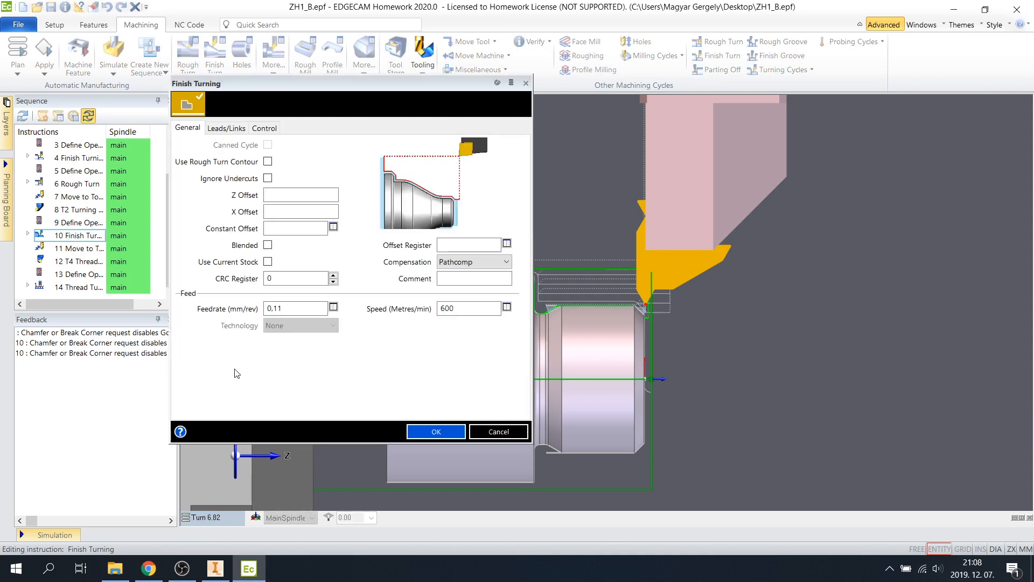
click(506, 244)
drag(468, 185, 261, 144)
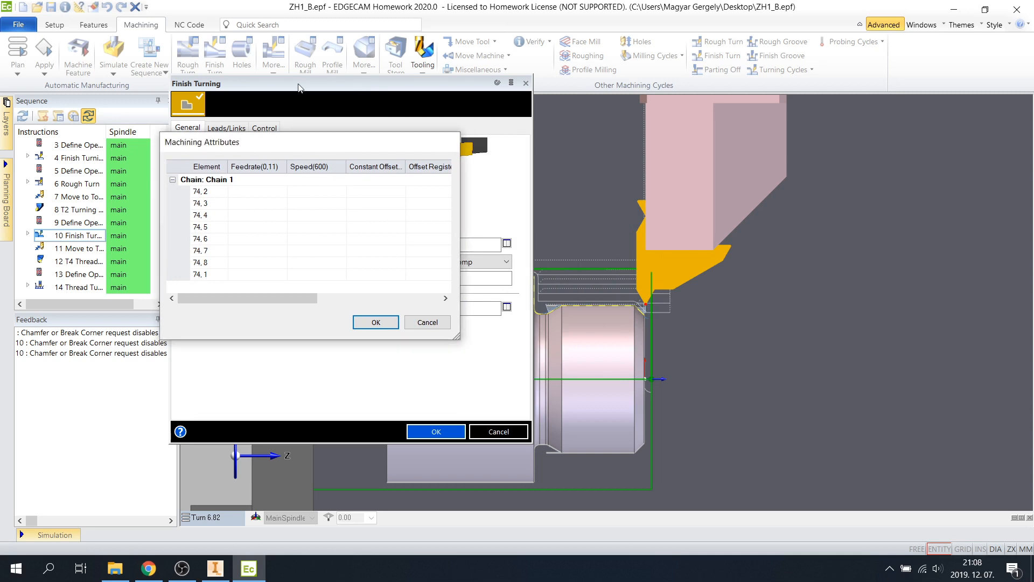
click(428, 322)
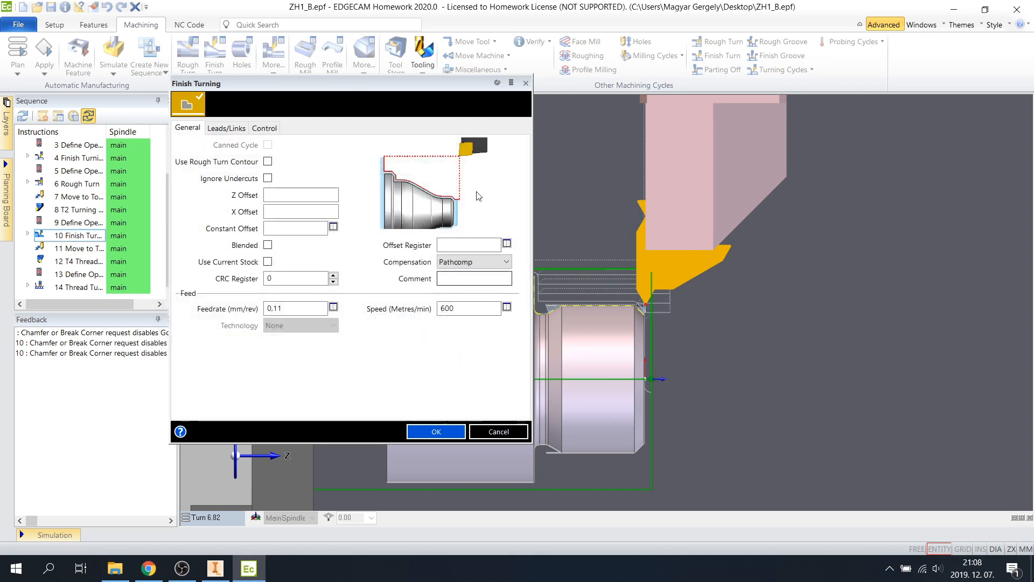
drag(411, 85, 290, 106)
middle_drag(708, 339, 800, 336)
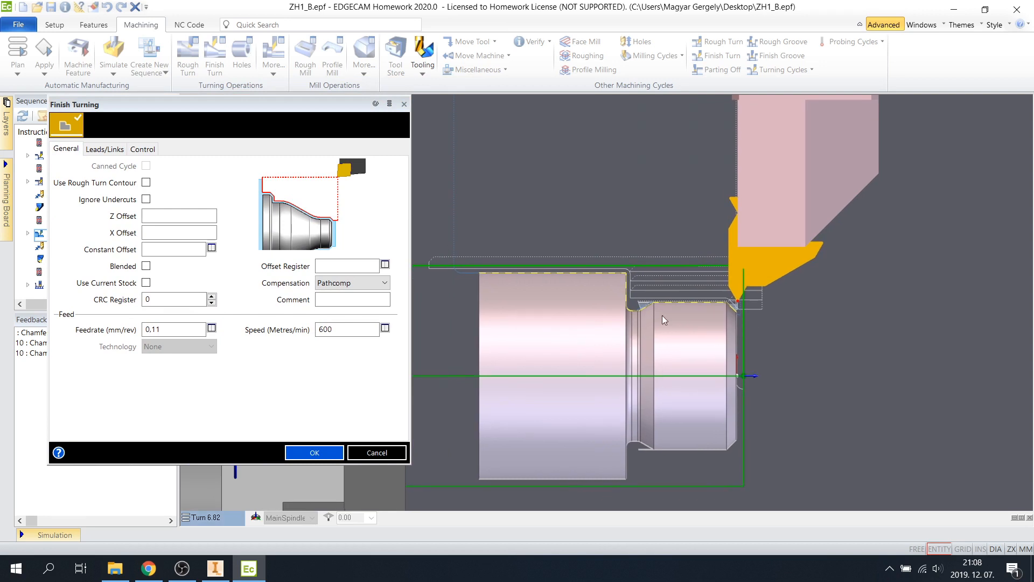
click(384, 265)
drag(468, 182, 204, 160)
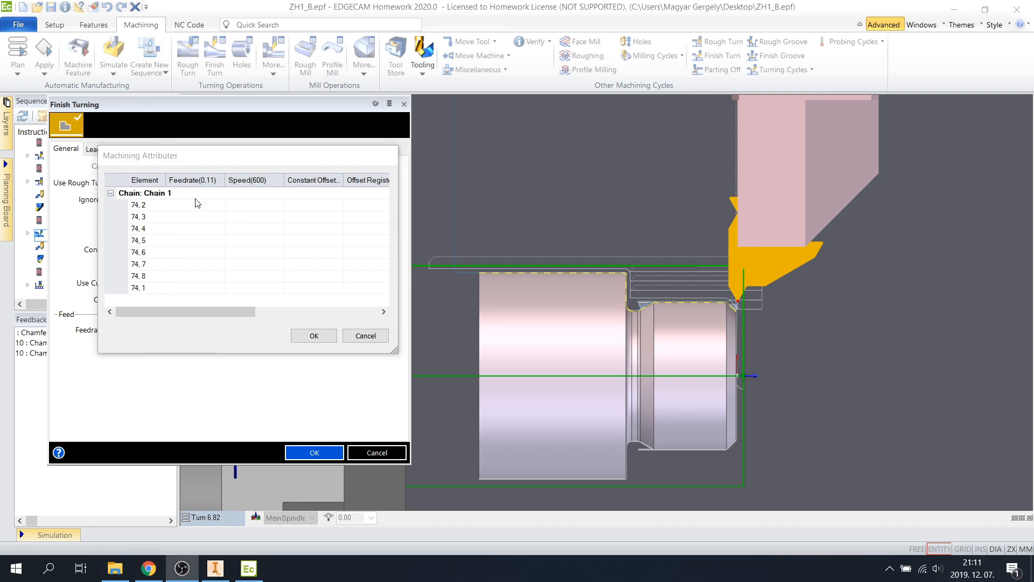
Step: Go through the Chain 1 elements from 74, 2 onward to identify which contour segment each one represents
click(155, 207)
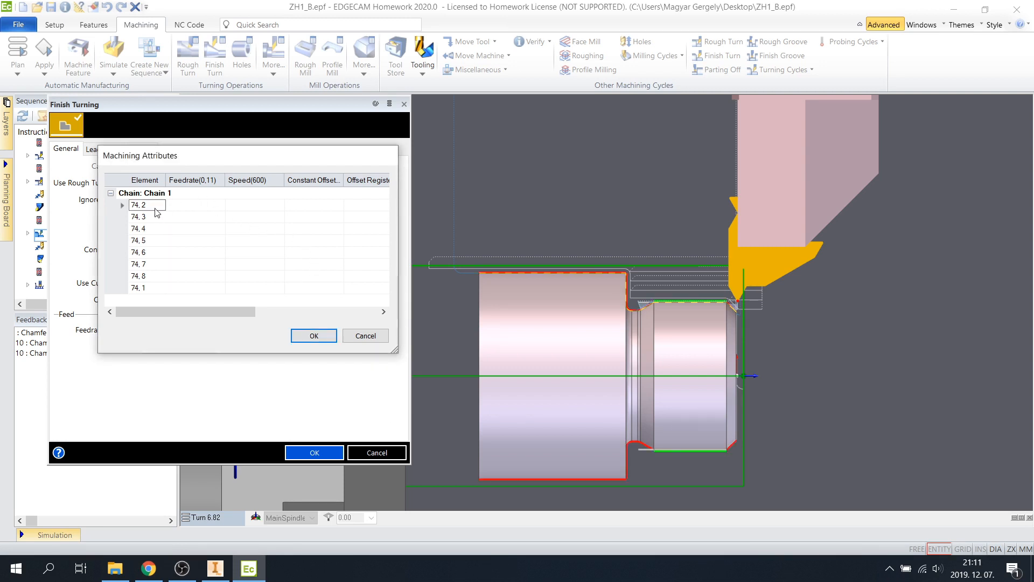
key(Down)
key(Down)
key(Down)
key(Down)
key(Down)
key(Down)
key(Down)
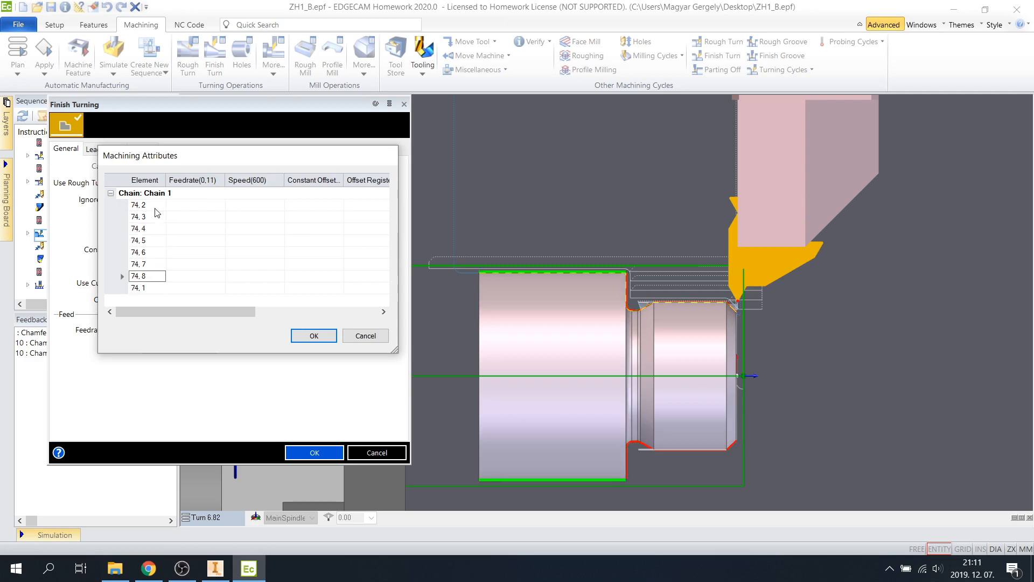
Step: Set the constant offset of the shoulder face, element 74, 7, to -0,35
key(Up)
key(Up)
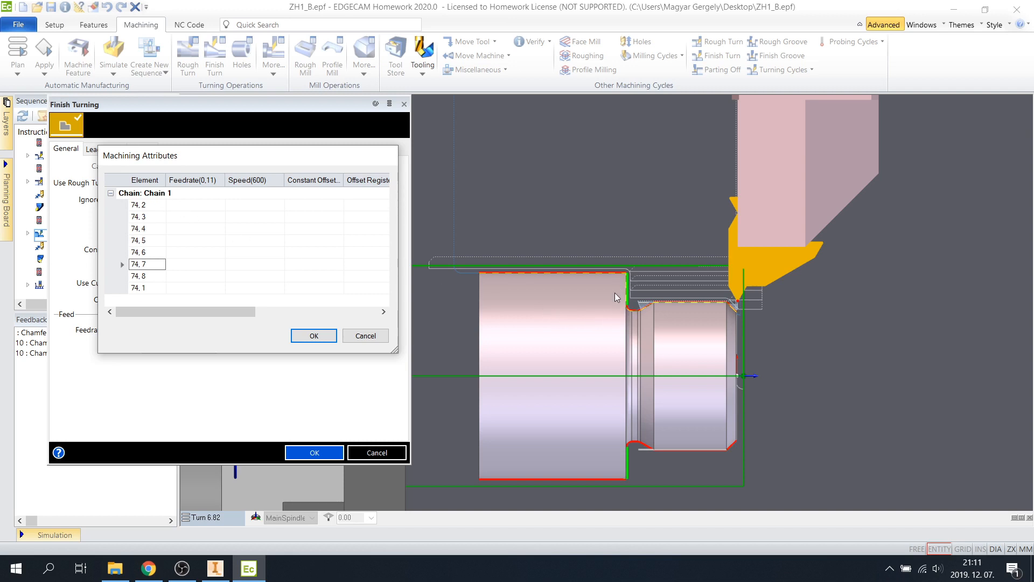
key(Right)
key(Right)
key(Right)
text(-0,35)
key(Return)
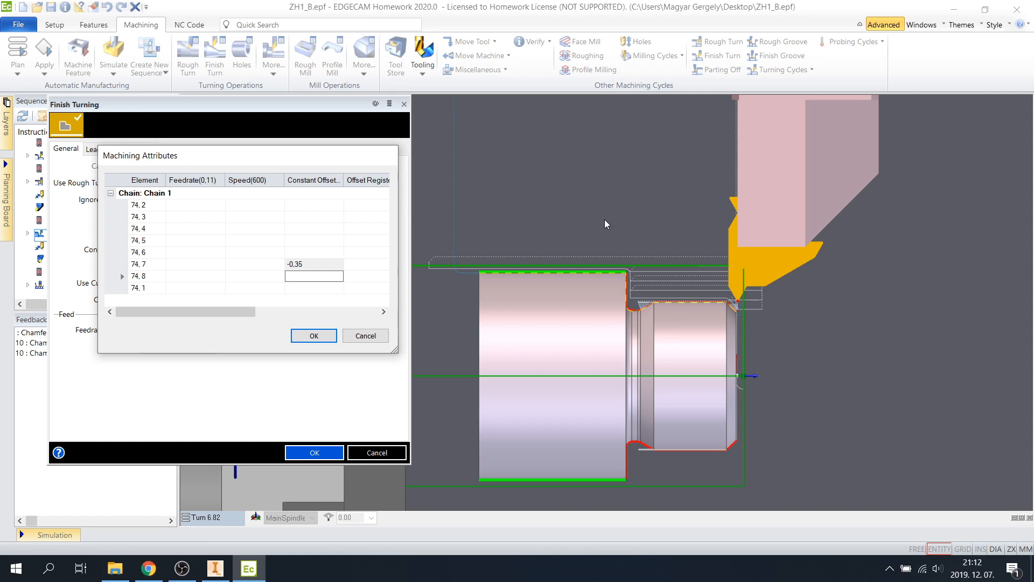
Step: Give the large diameter, element 74, 8, an upper tolerance of -0,065 and a lower tolerance of -0,117
key(Tab)
key(Tab)
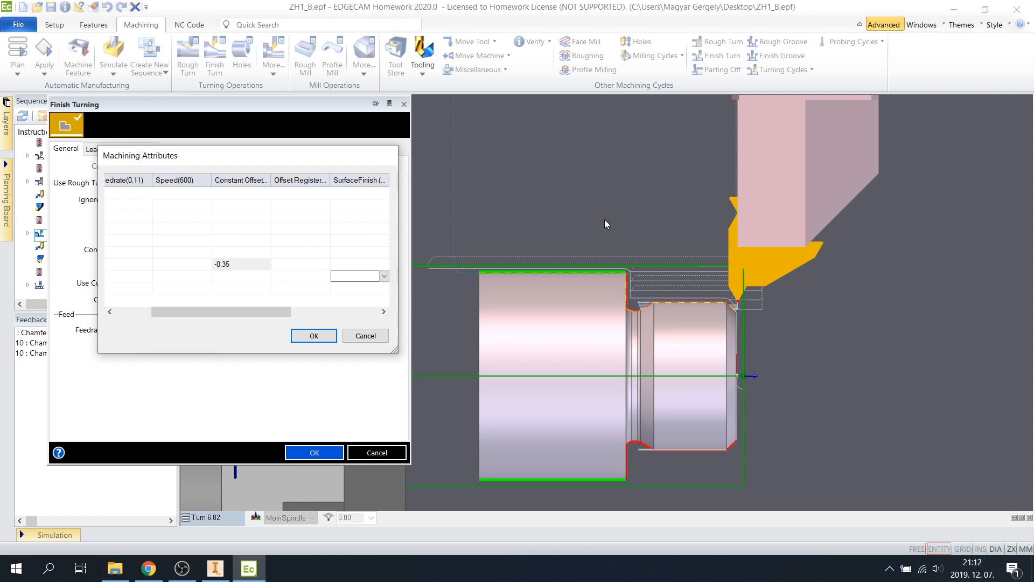
key(Tab)
key(Tab)
key(shift+Tab)
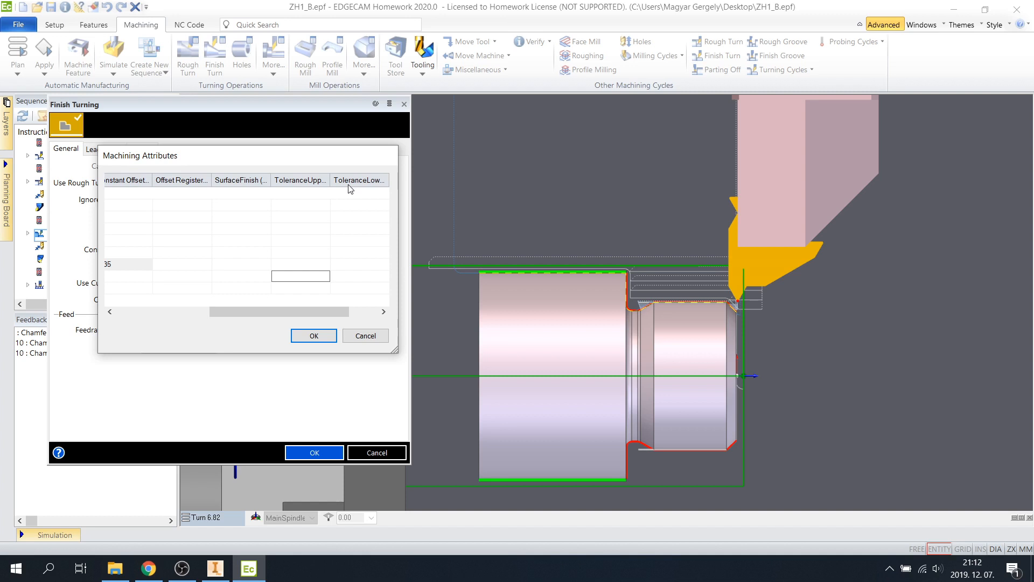
text(0,065)
key(Tab)
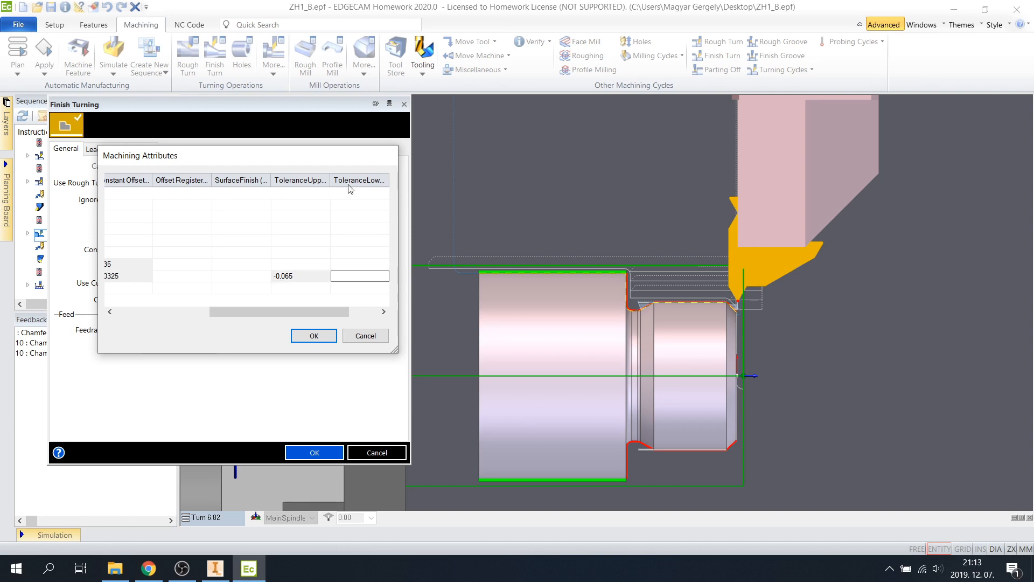
text(-0,117)
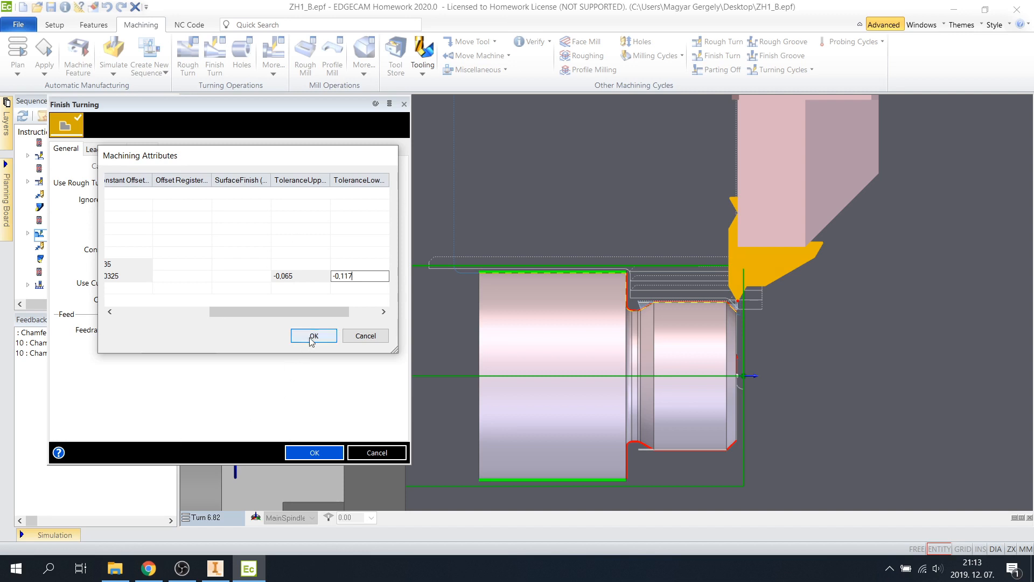
Step: Check the constant offset of element 74, 8, then accept the machining attributes and apply the finish turning changes
drag(300, 311, 210, 302)
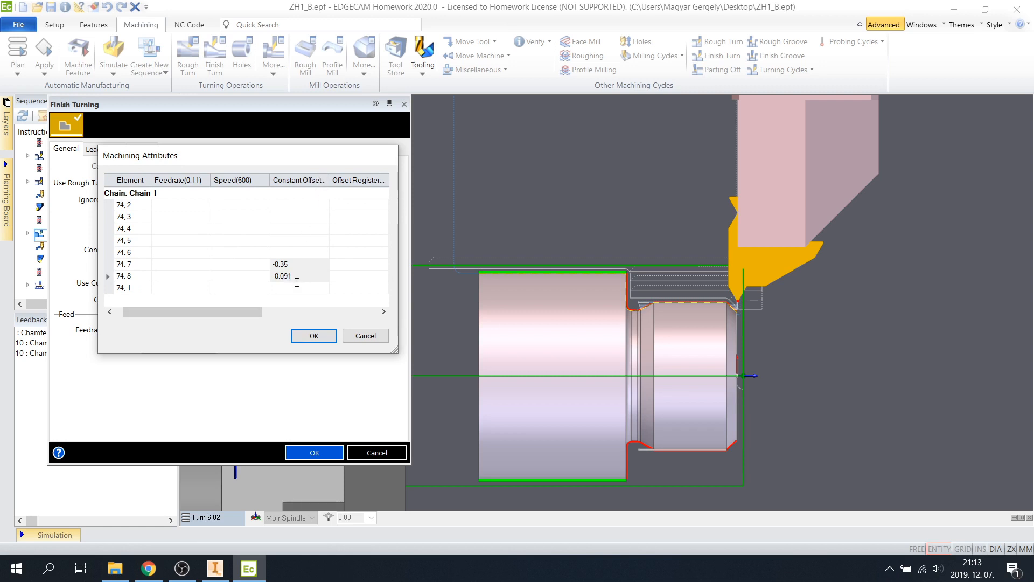
click(353, 288)
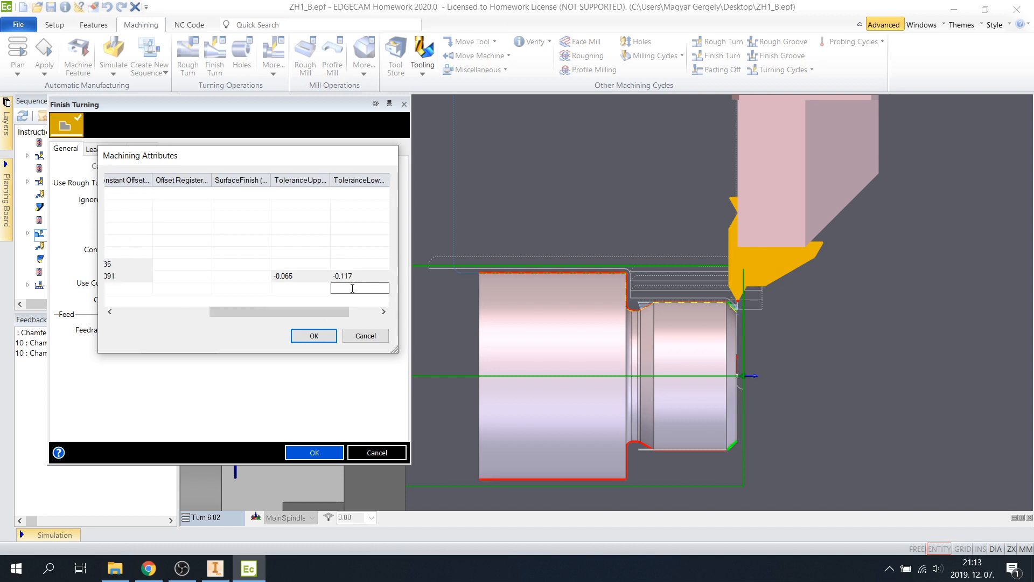
click(313, 335)
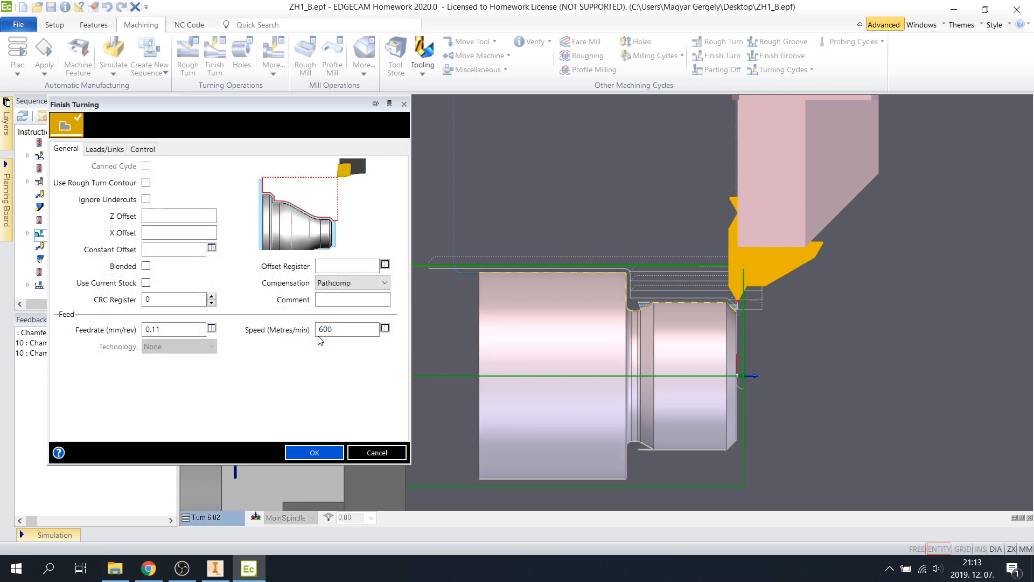
click(309, 453)
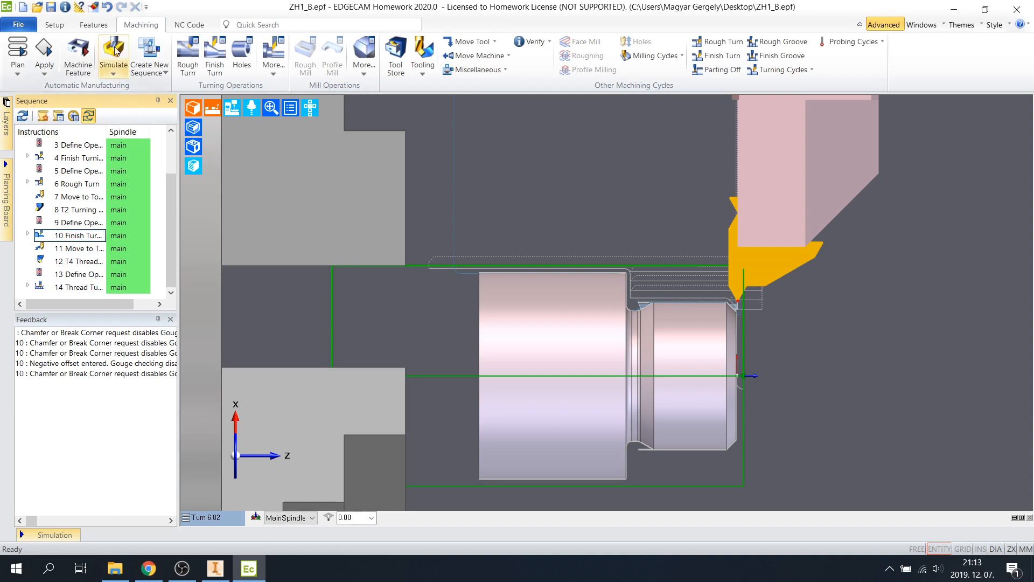
Step: Save the part file and simulate the New Toolkit sequence through to the end of the job
click(51, 7)
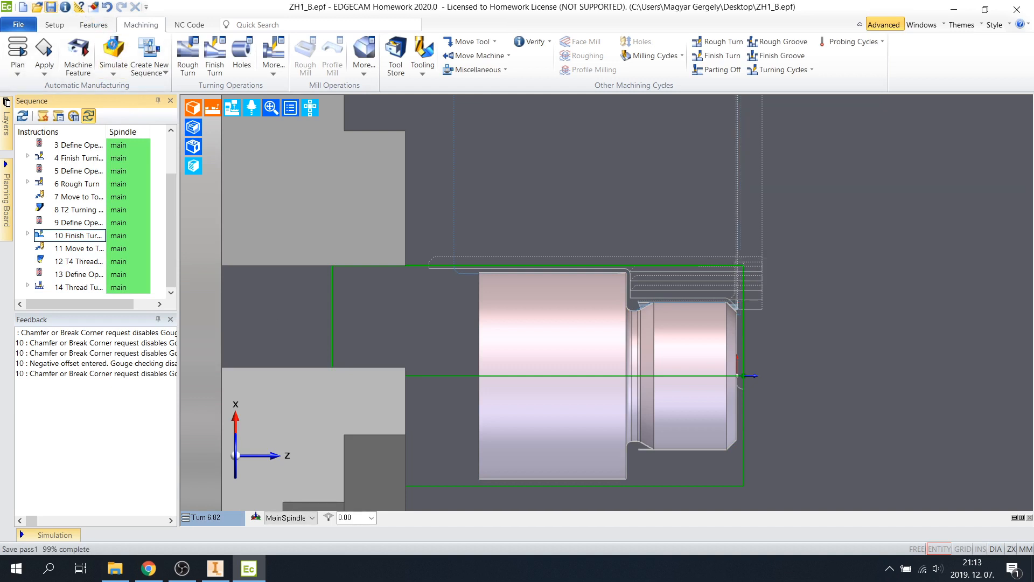
click(113, 51)
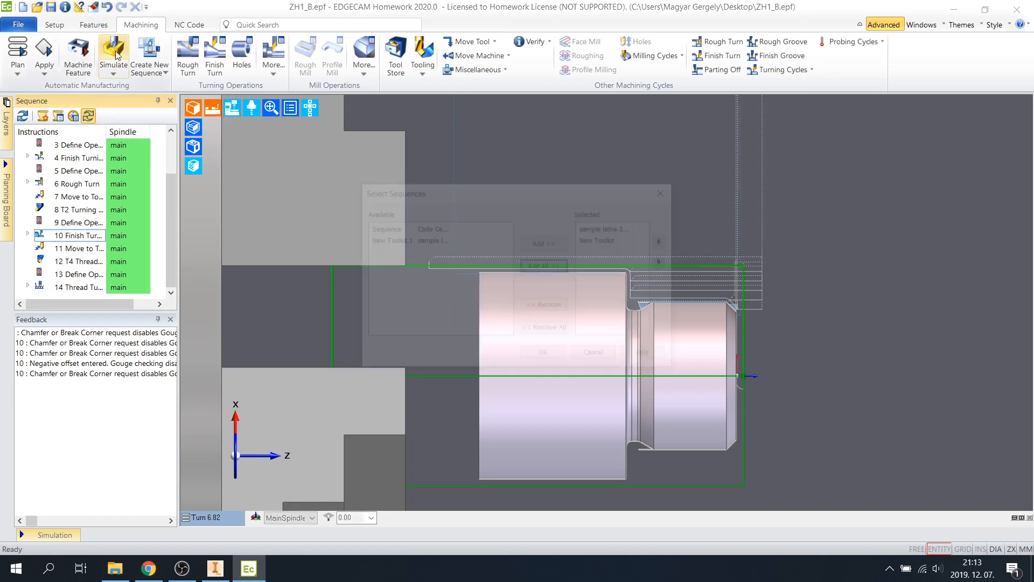
click(547, 356)
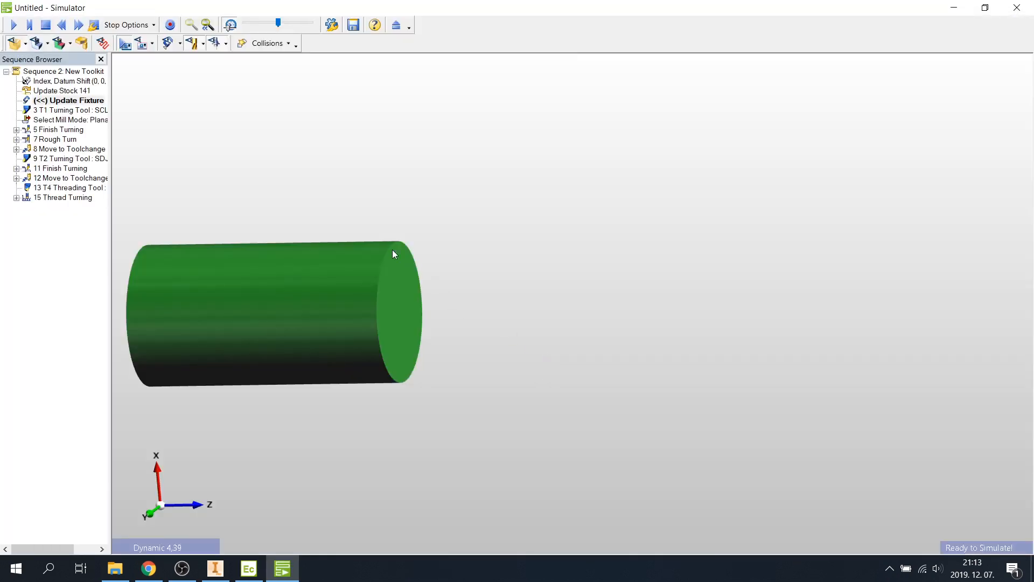
scroll(392, 250, down, 1)
scroll(329, 188, down, 1)
middle_drag(370, 204, 510, 247)
click(77, 25)
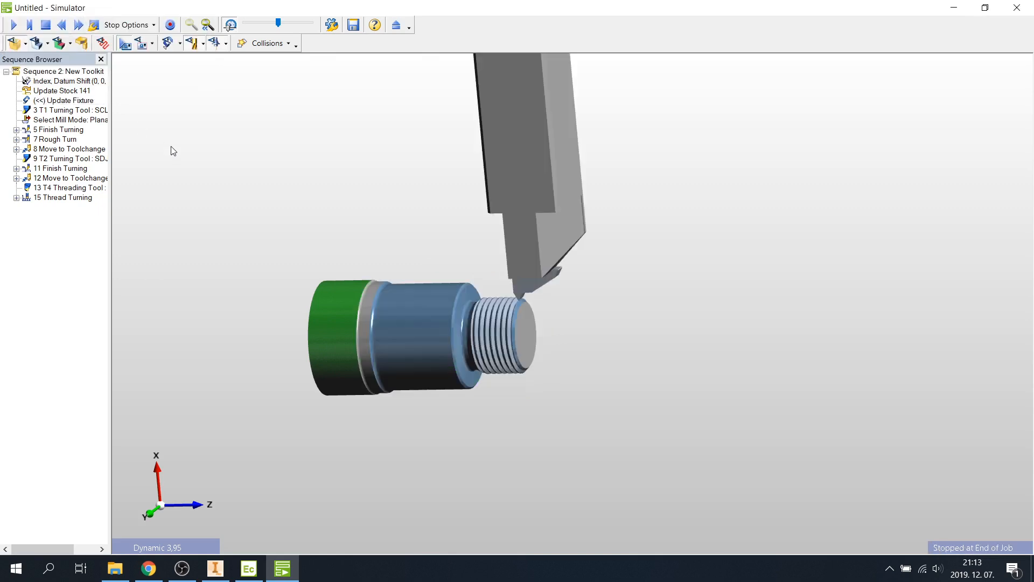
Step: Compare the simulated stock with the target part, then close the simulator
click(59, 44)
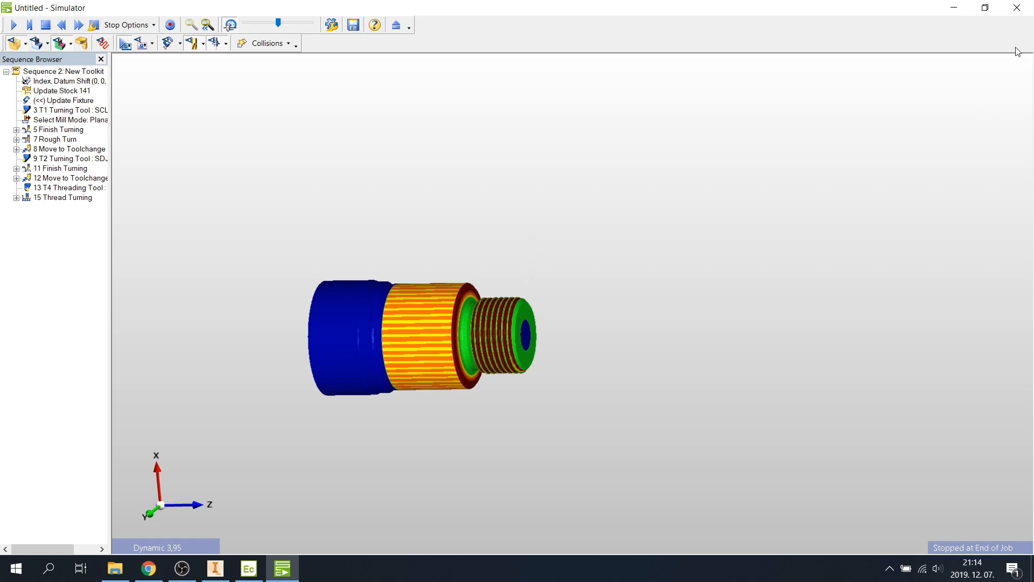
click(1017, 7)
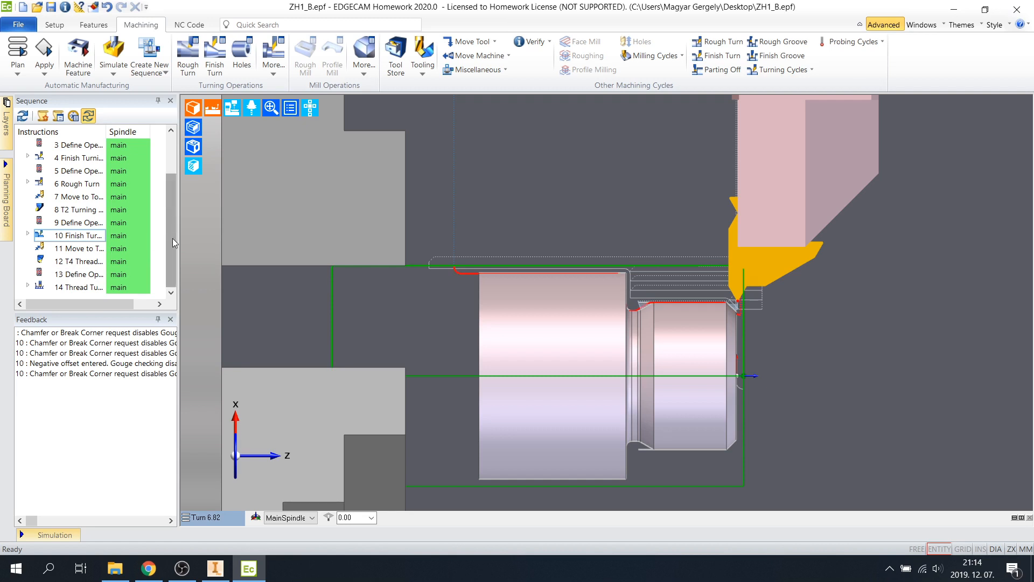
Step: Add a move to the toolchange position after the thread turning operation
click(472, 42)
click(502, 115)
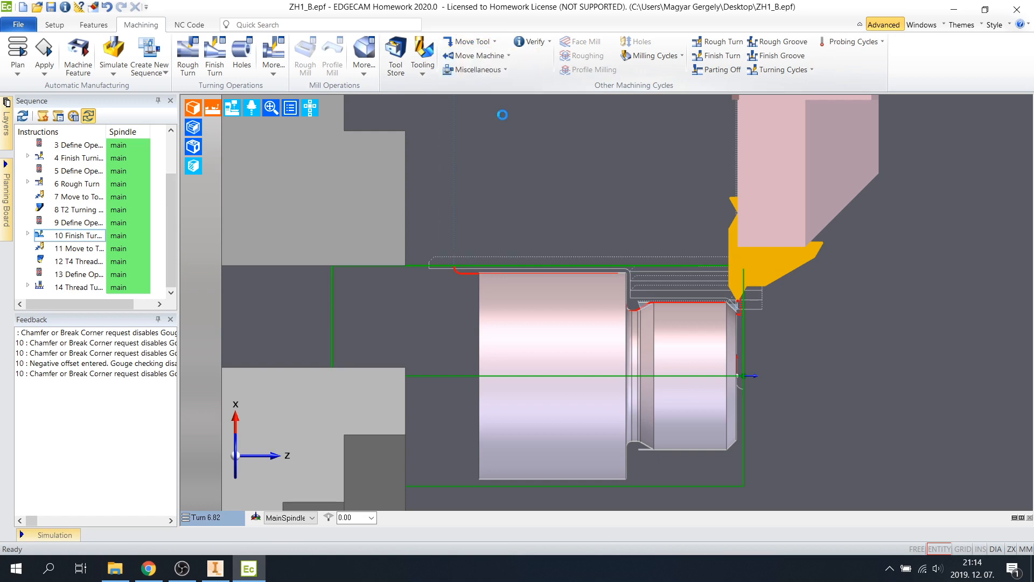
click(245, 194)
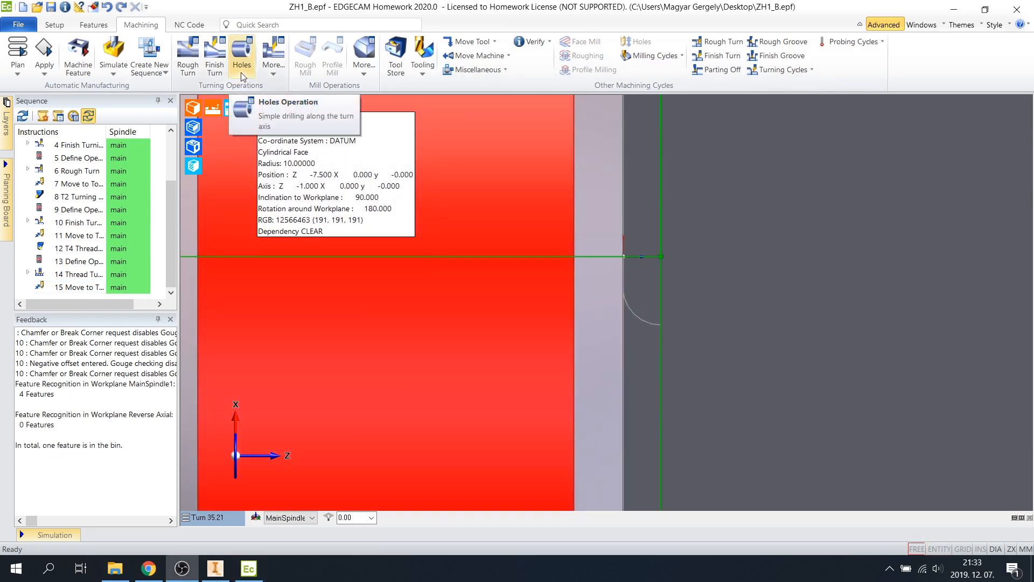
Step: Start a Holes operation at the MainSpindle1 workplane origin on the front face and check its retract and level settings
click(240, 68)
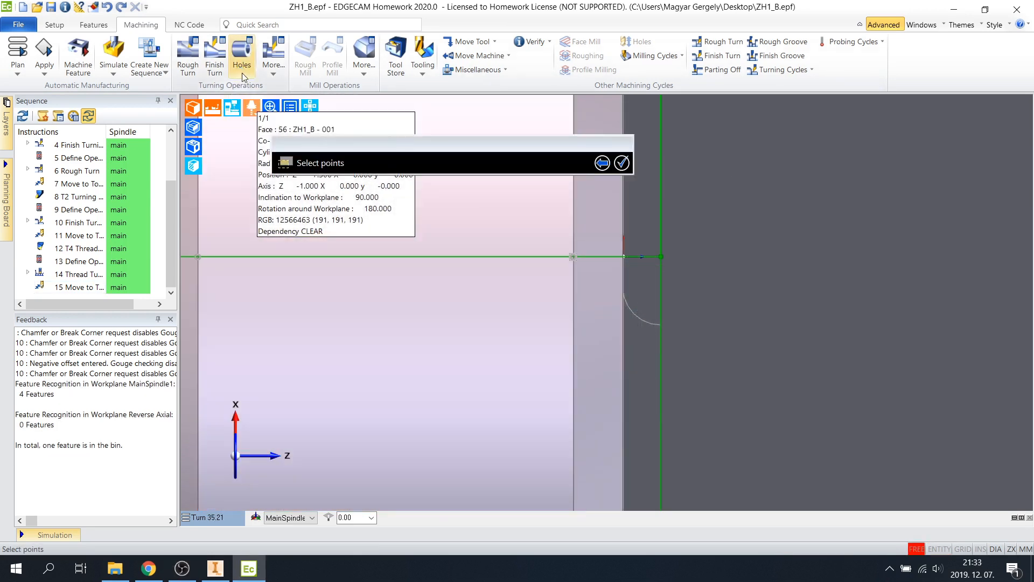
middle_drag(758, 272, 626, 327)
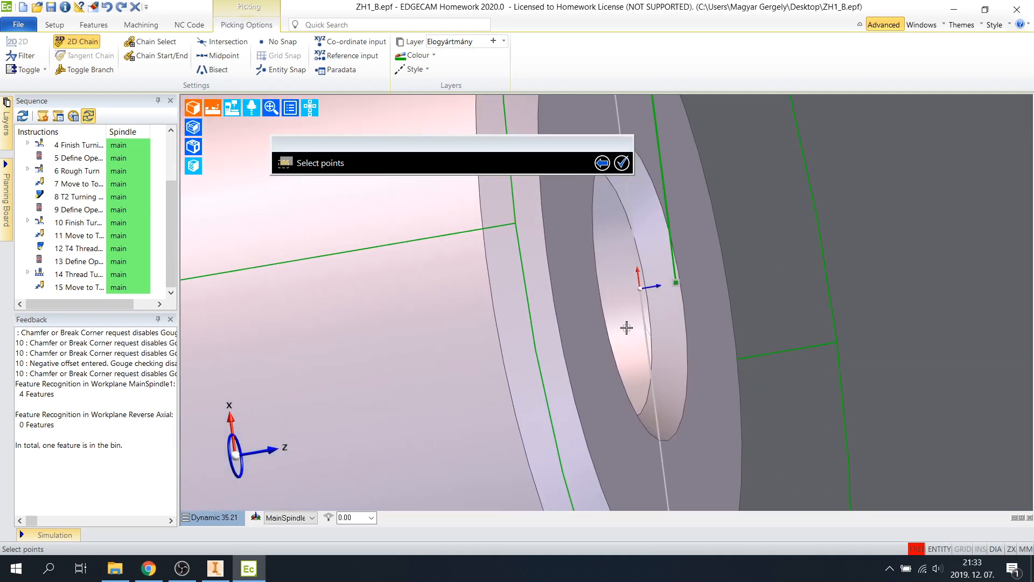
click(639, 288)
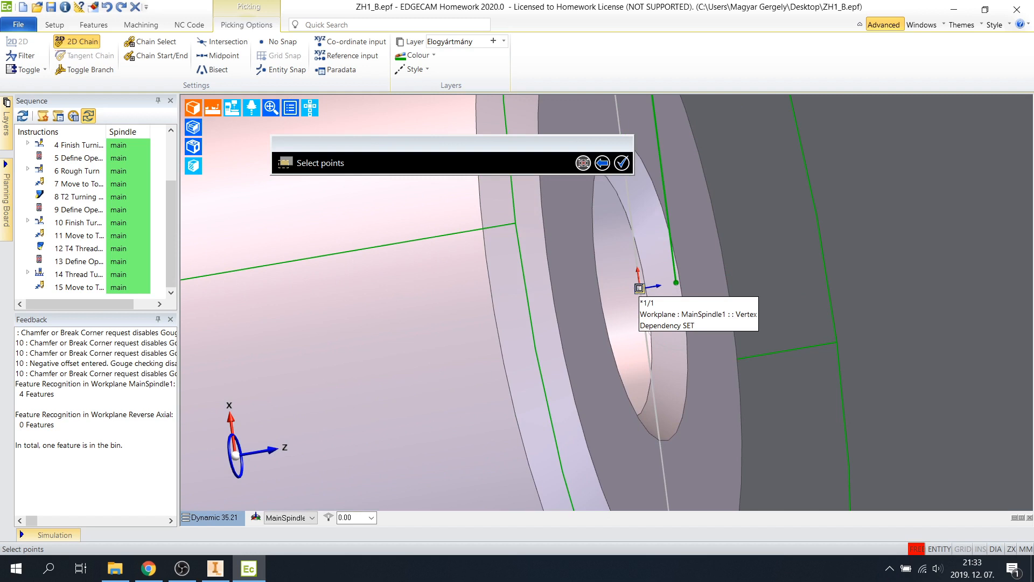
click(620, 163)
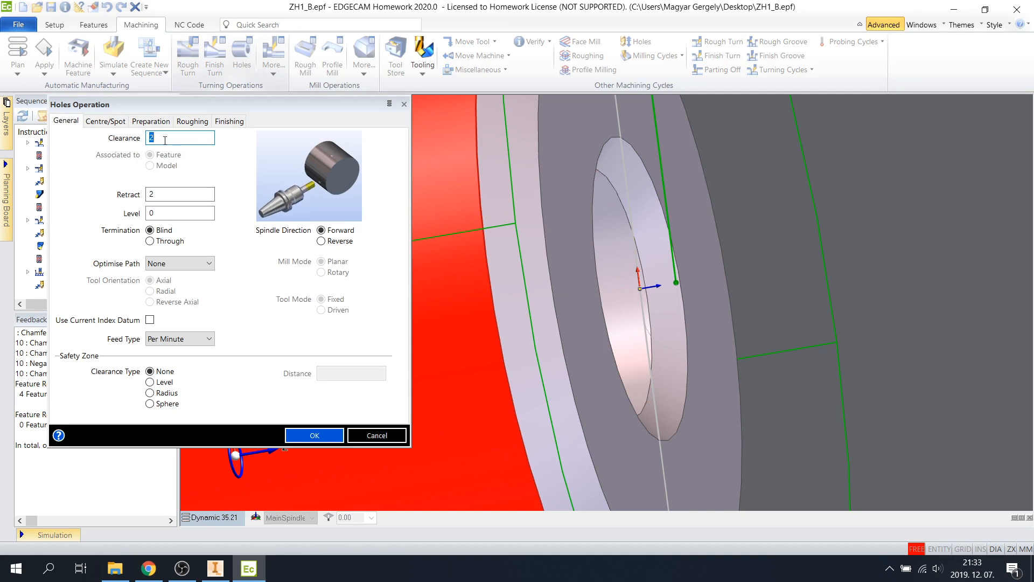
click(174, 194)
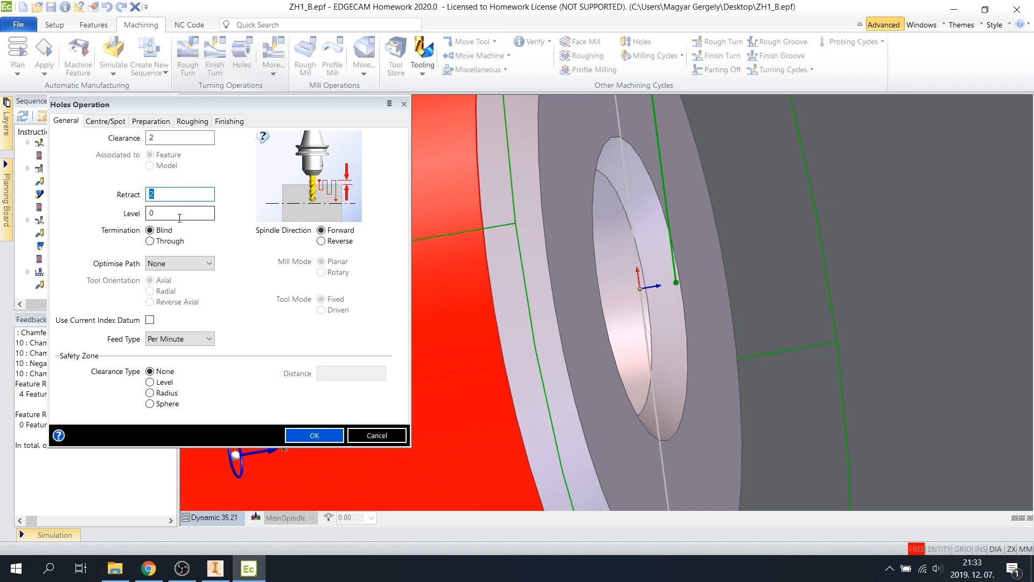
click(165, 211)
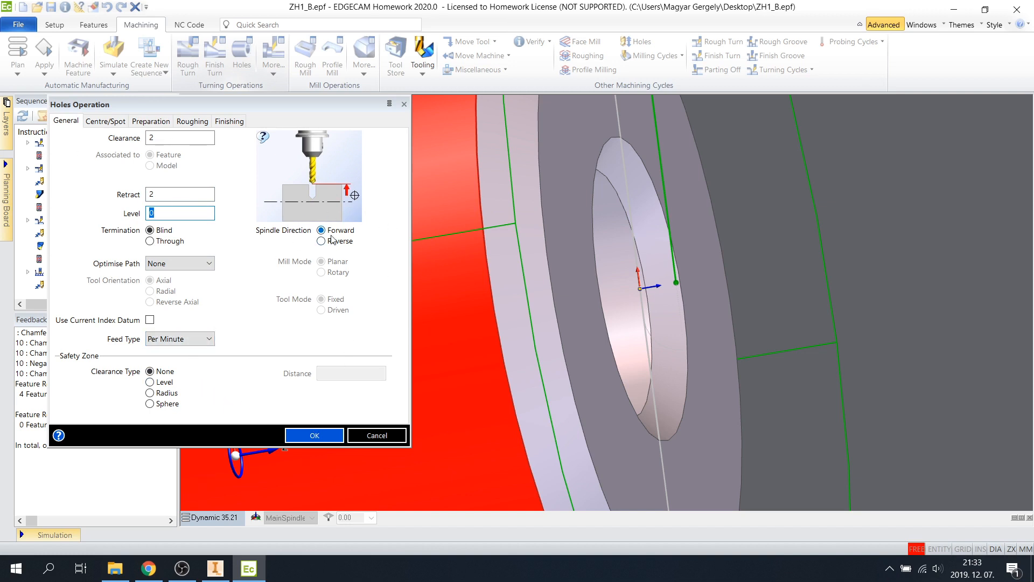
Step: Assign the 10 mm Spotdrill to the spot drilling stage, turning off the tool filters to find it
click(105, 121)
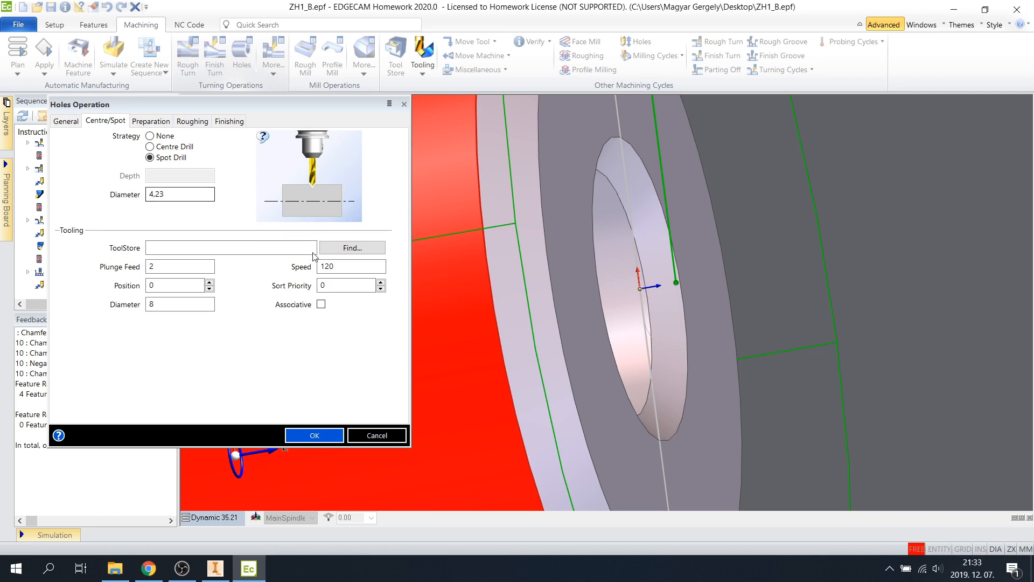
click(339, 249)
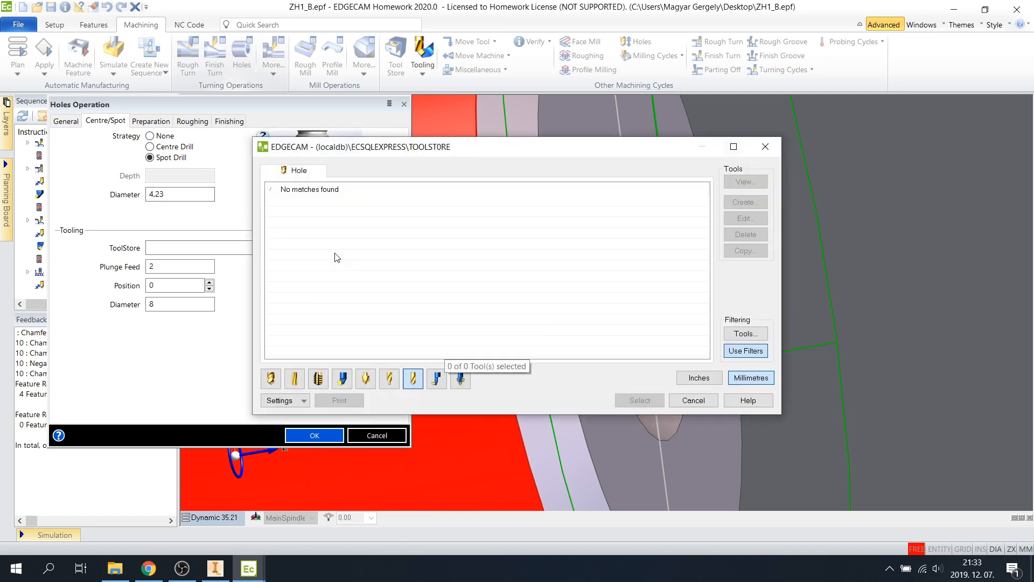
click(755, 350)
click(293, 212)
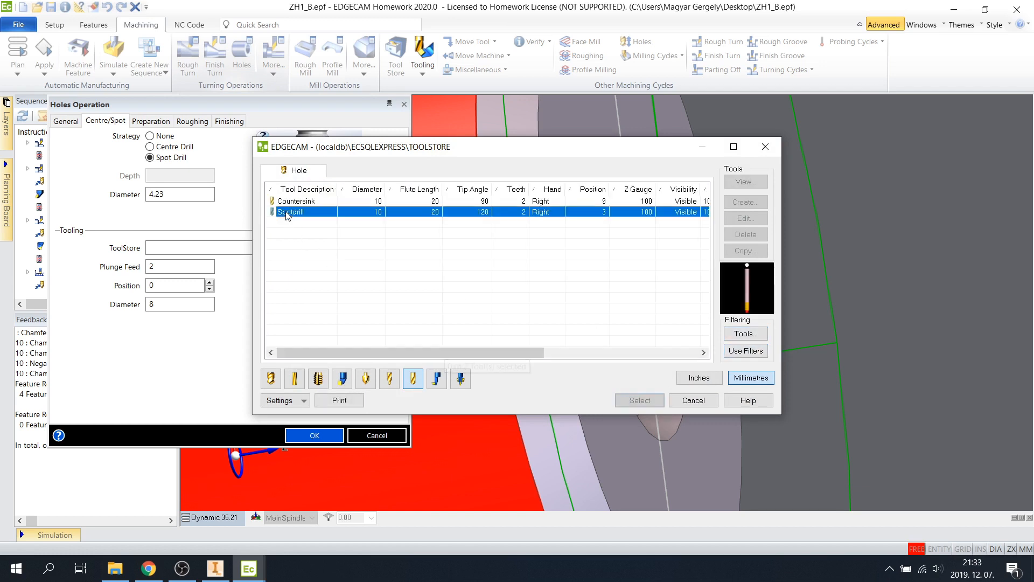
click(652, 404)
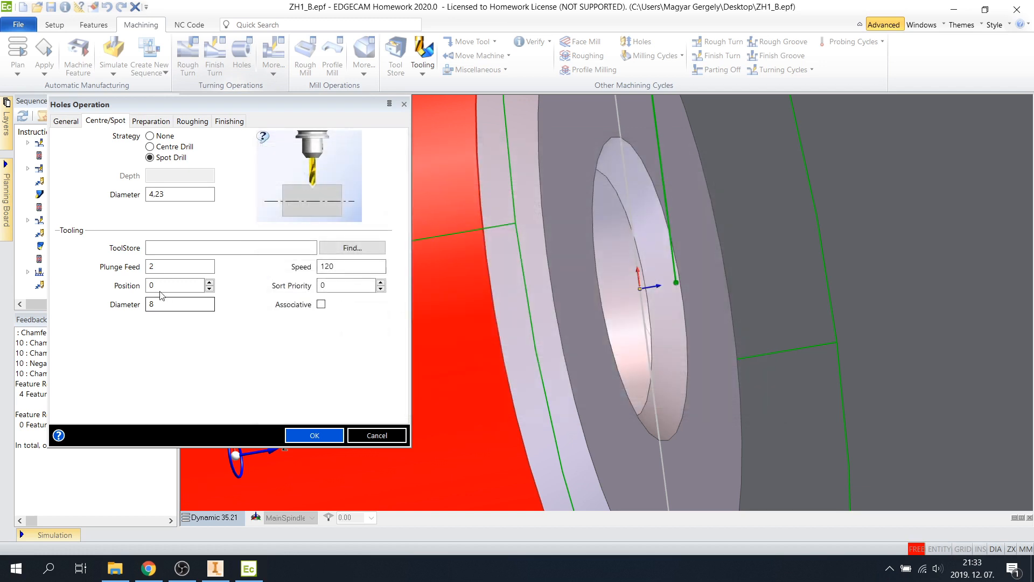
Step: Set the spot drilling plunge feed to 0,24 and the speed to 160
double_click(179, 266)
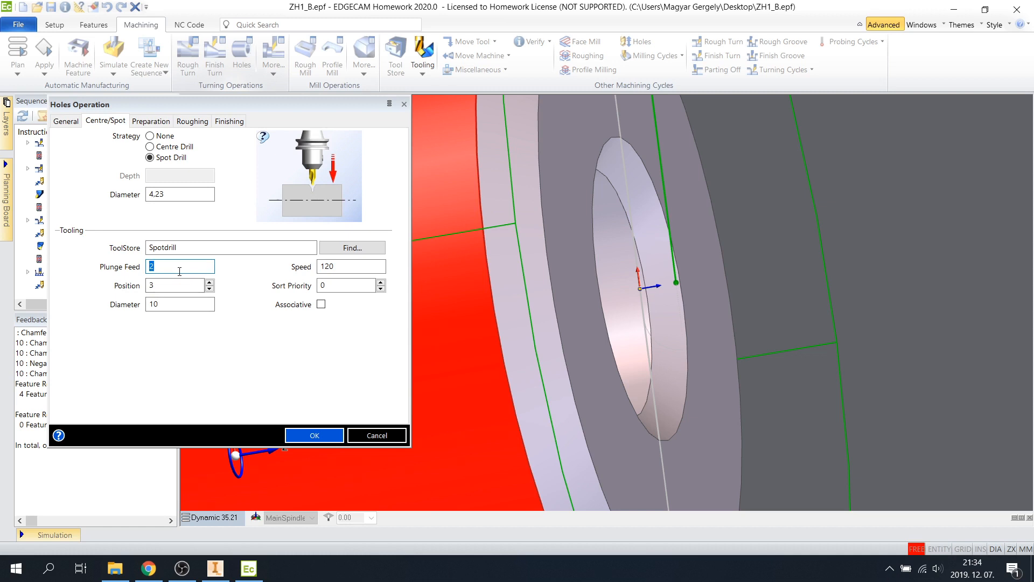
text(0,)
text(16)
key(BackSpace)
key(BackSpace)
text(24)
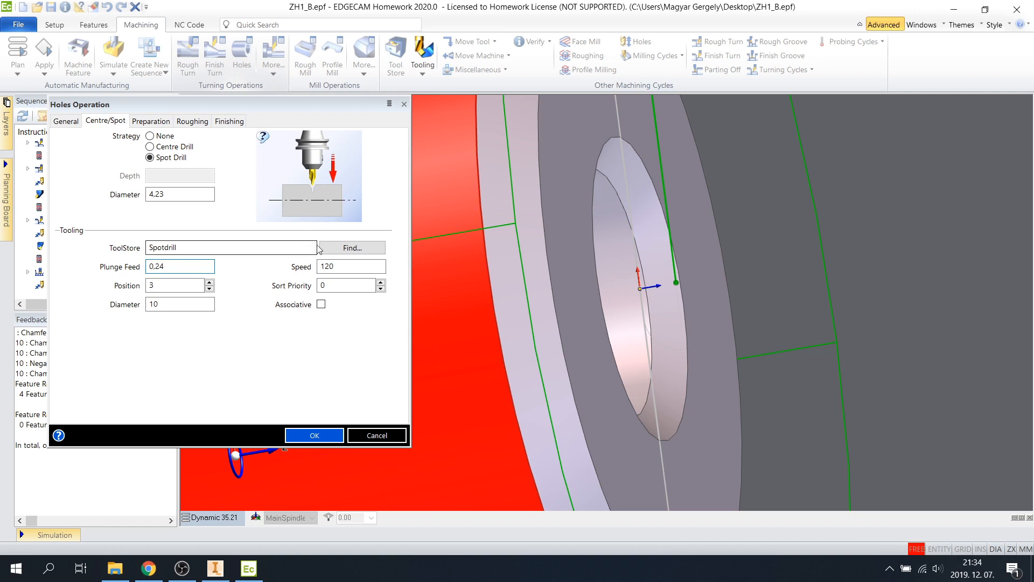
double_click(343, 267)
text(160)
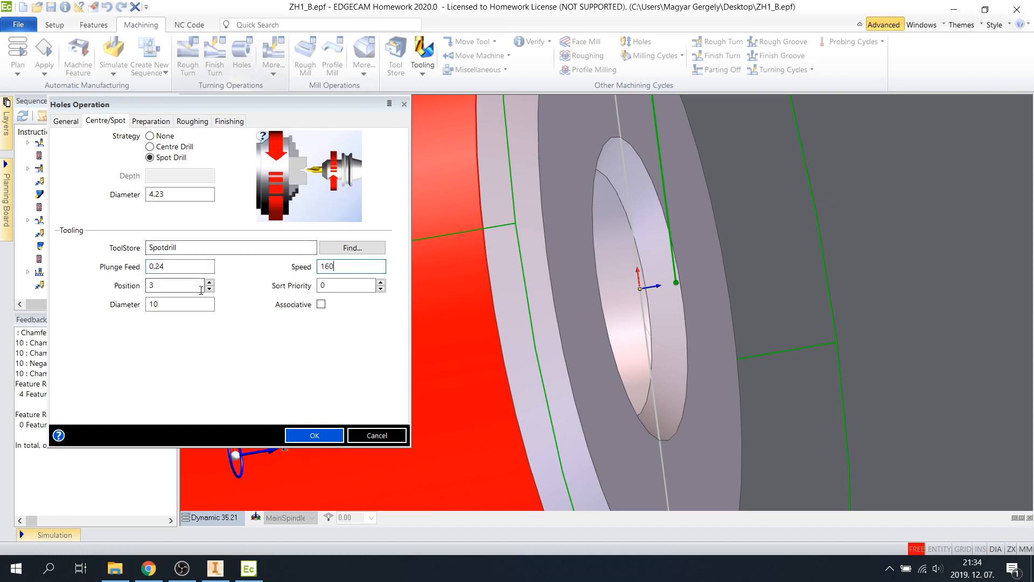
Step: Set the hole preparation to a countersink with a diameter of 8,147 and an angle of 90
click(160, 121)
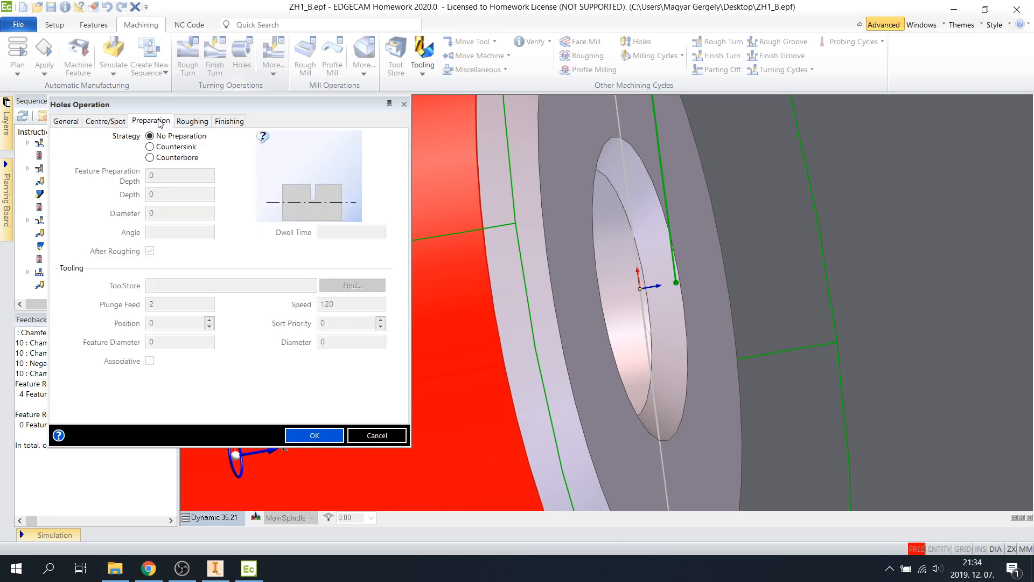
click(170, 149)
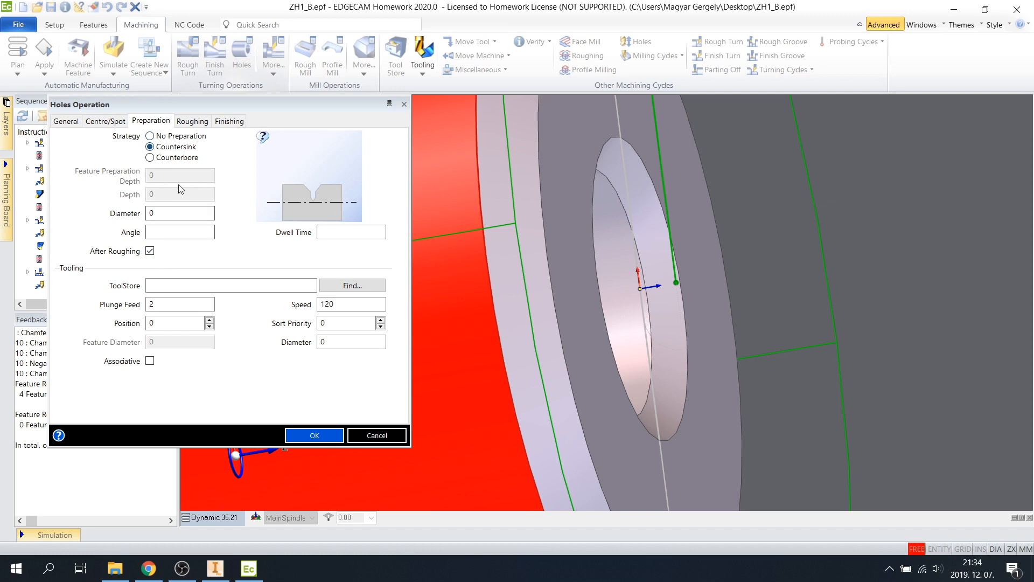
click(173, 217)
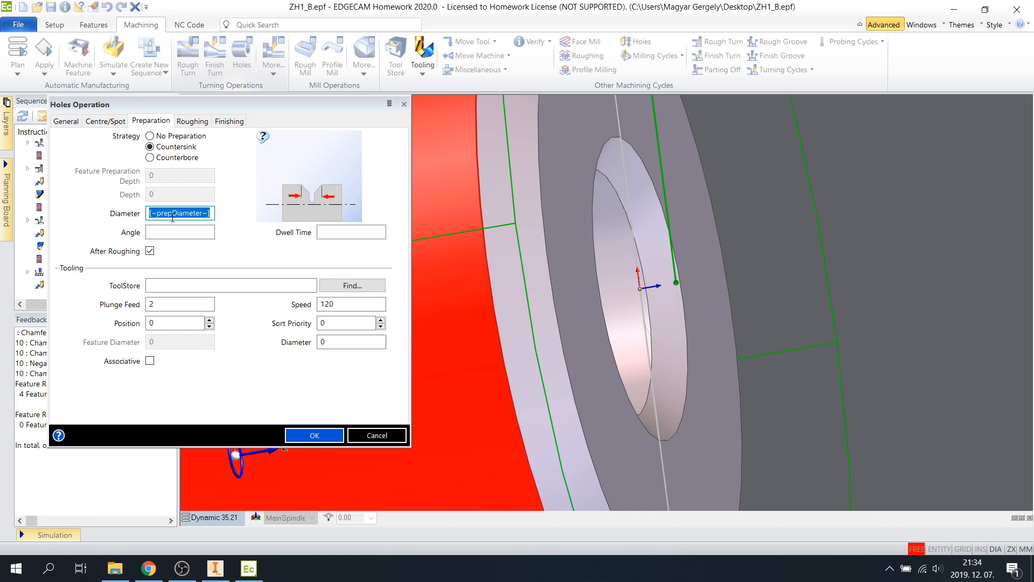
text(8,147)
click(183, 235)
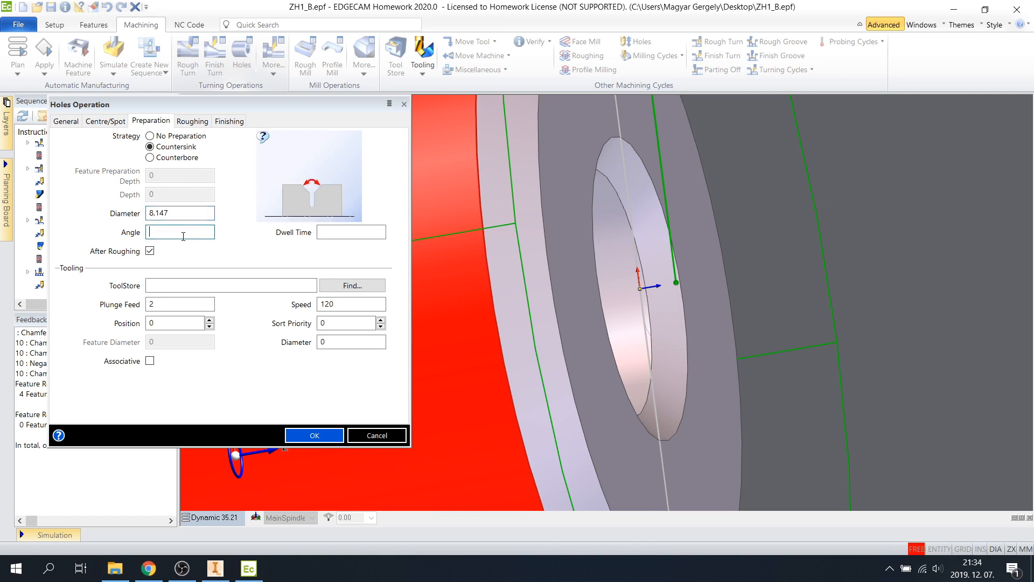
text(90)
Step: Assign the 10 mm Countersink tool with a 90-degree tip to the hole preparation, turning off the tool filters to find it
click(359, 286)
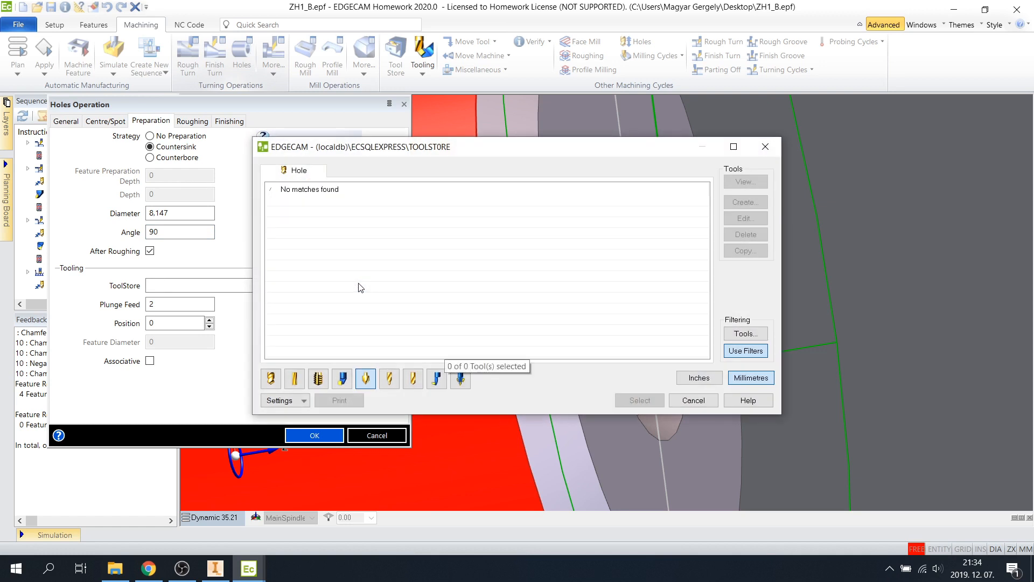
click(413, 379)
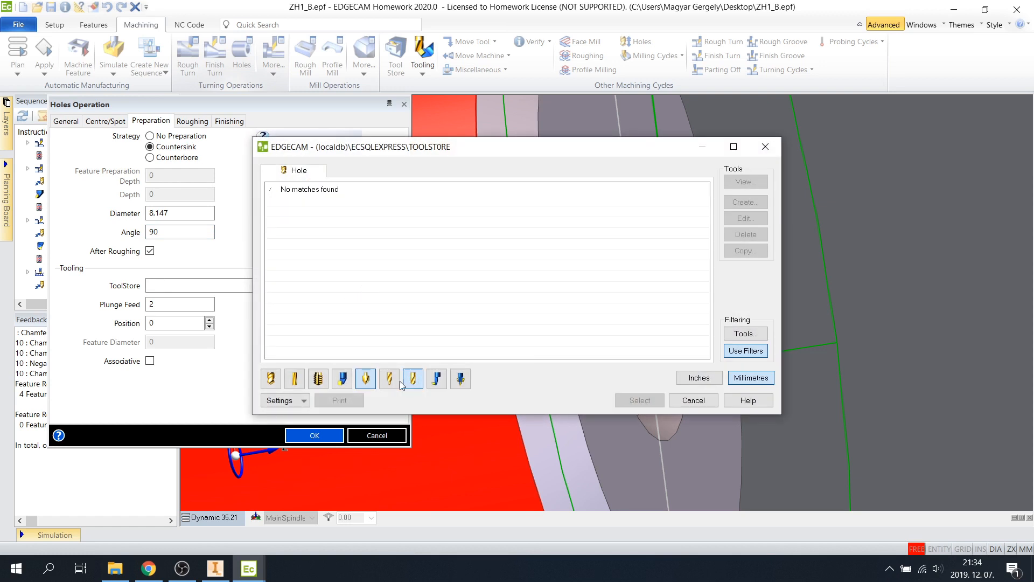
click(741, 352)
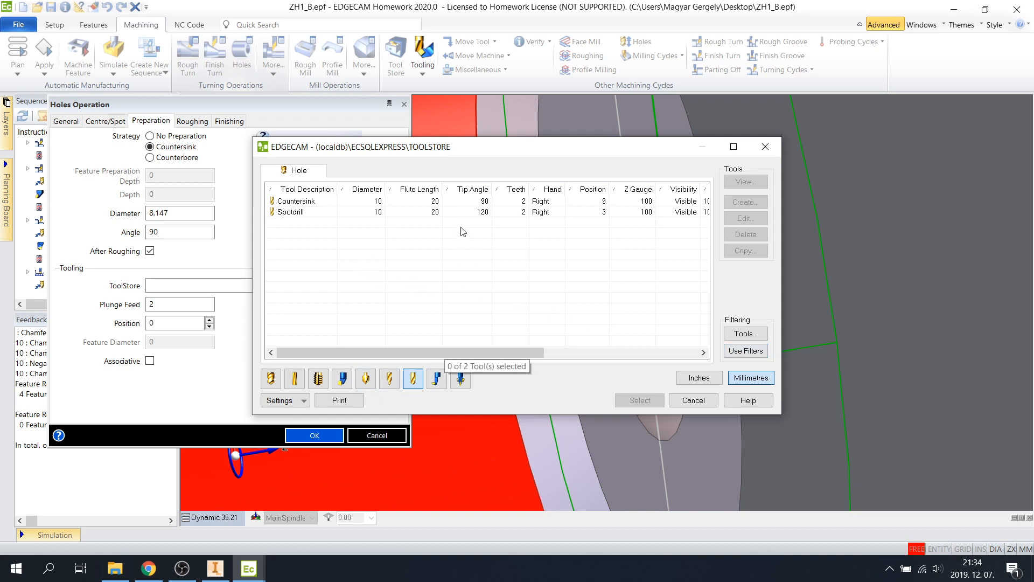
click(479, 202)
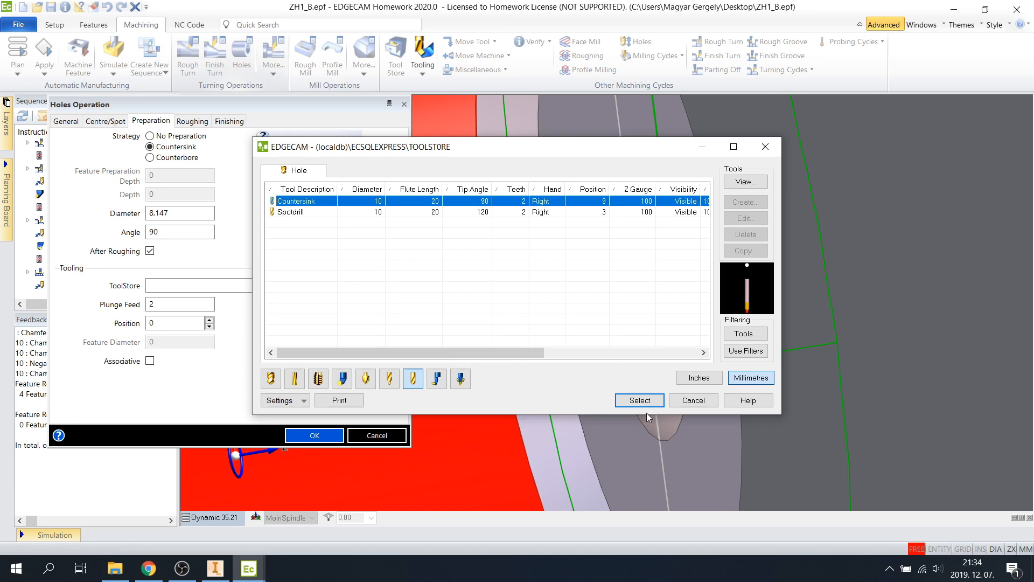
click(634, 400)
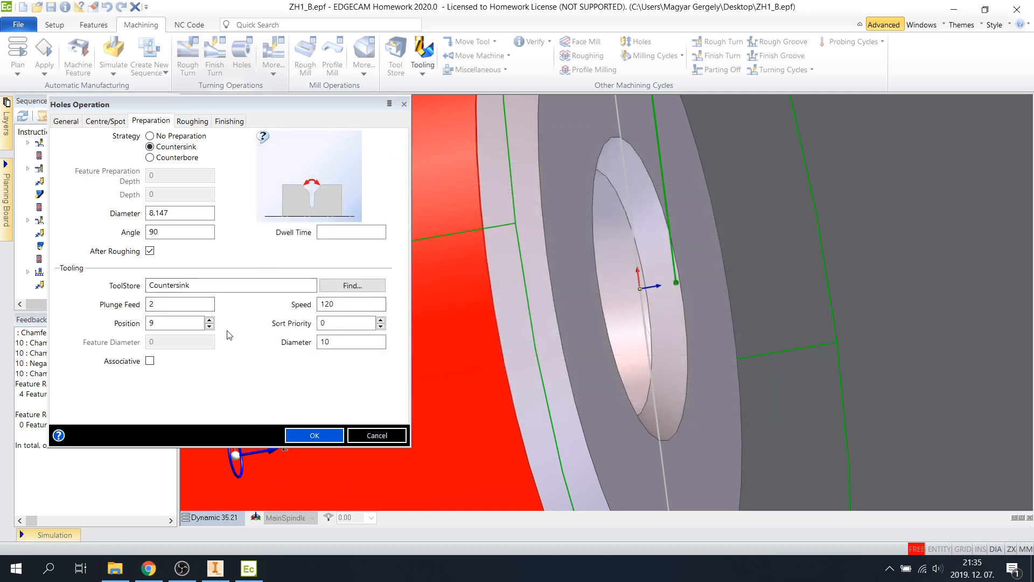
Step: Set the countersink plunge feed to 0,24 and the speed to 160
click(179, 305)
text(0,1)
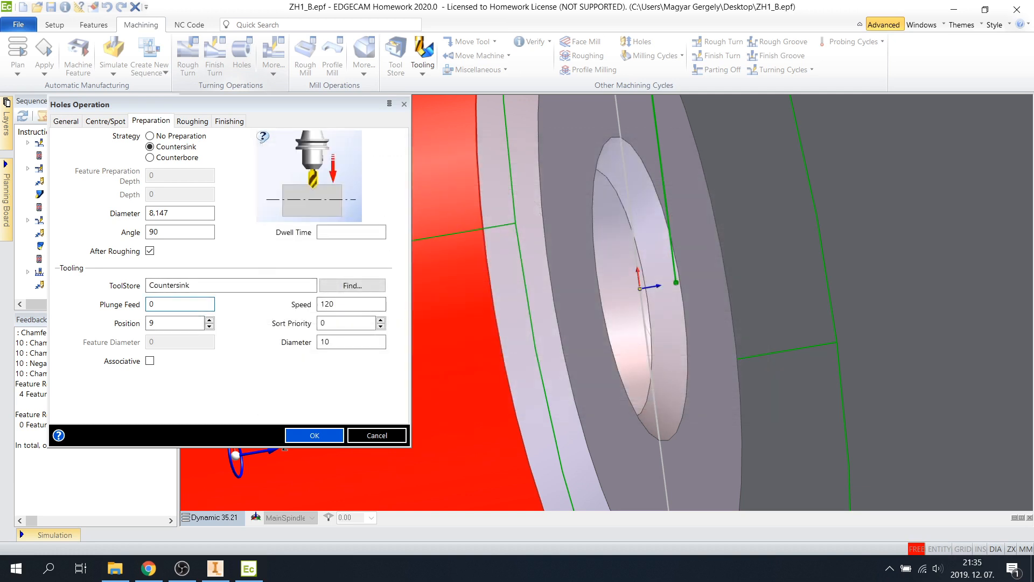
key(BackSpace)
text(24)
double_click(345, 303)
text(160)
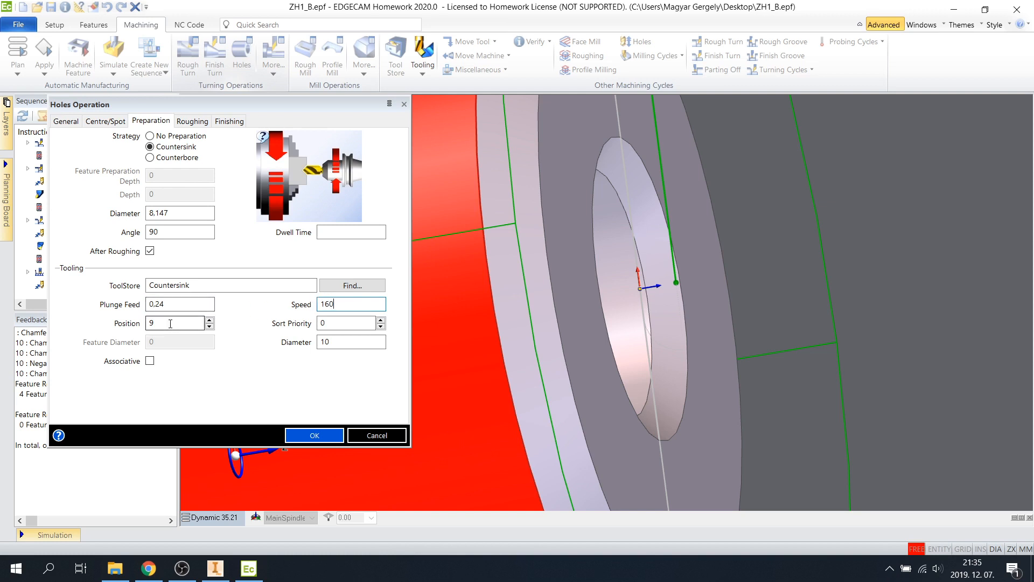
Step: Set the hole roughing strategy to Peck Drill with a depth of -22,4
click(189, 123)
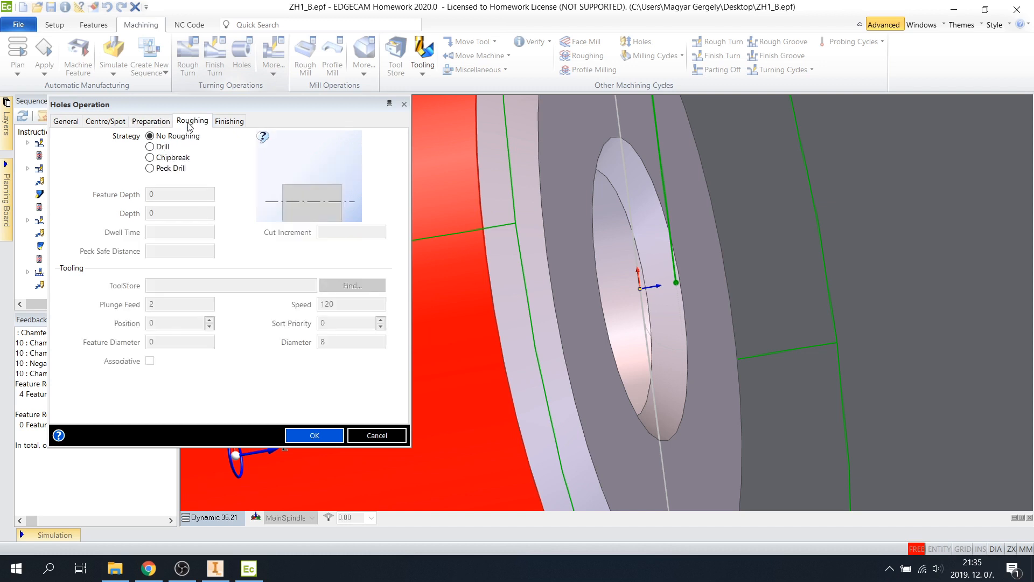
click(181, 168)
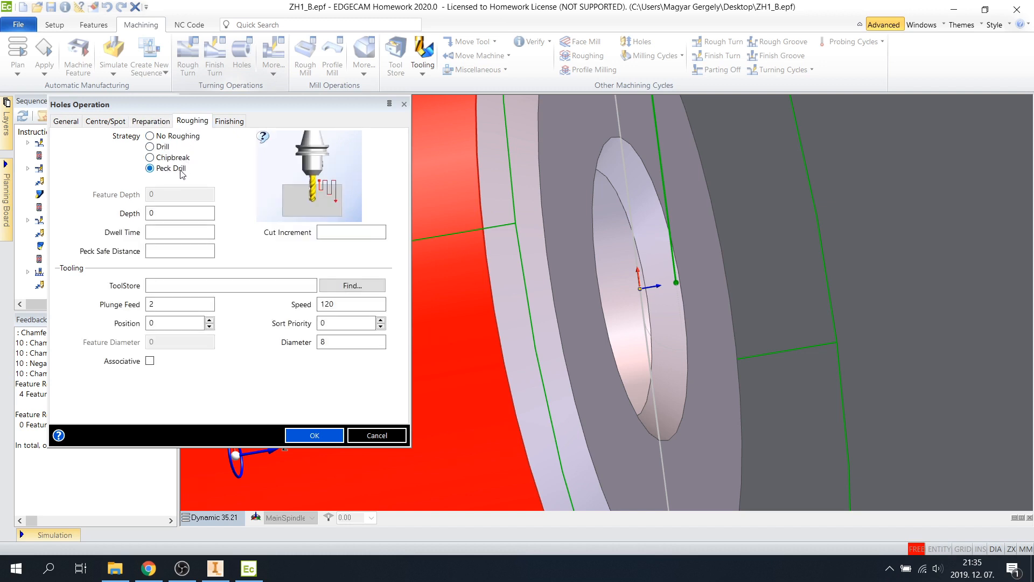
double_click(181, 213)
text(-22,4)
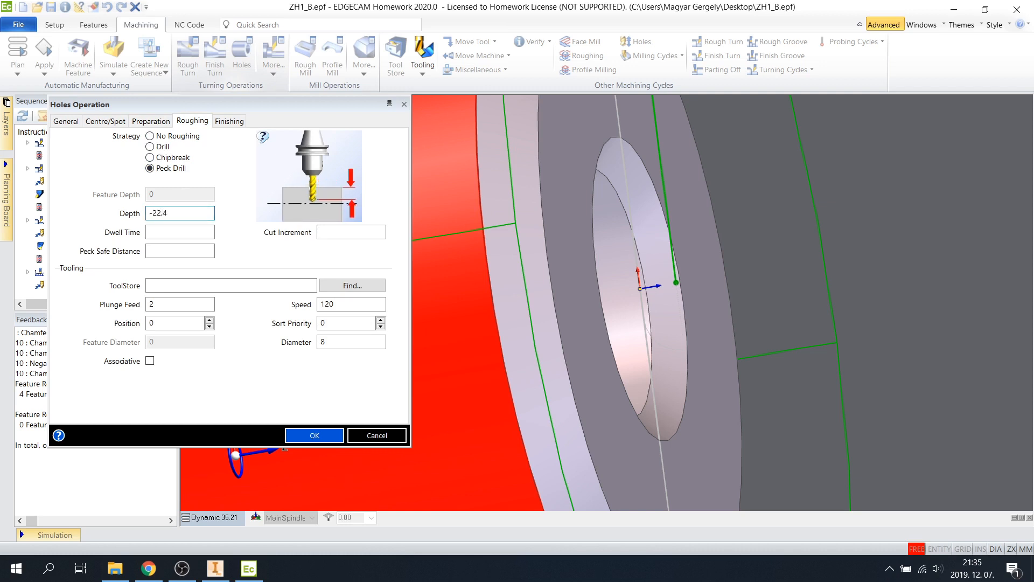
Step: Set the peck drill cut increment to 6,8 and assign the 6,8 mm Drill with tool filters off
click(330, 233)
text(6,8)
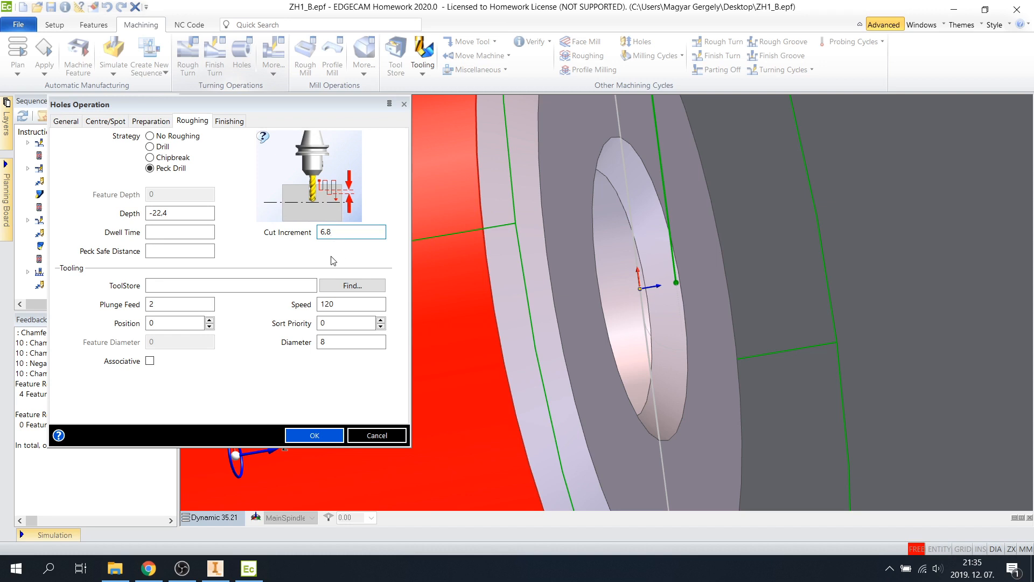
click(327, 291)
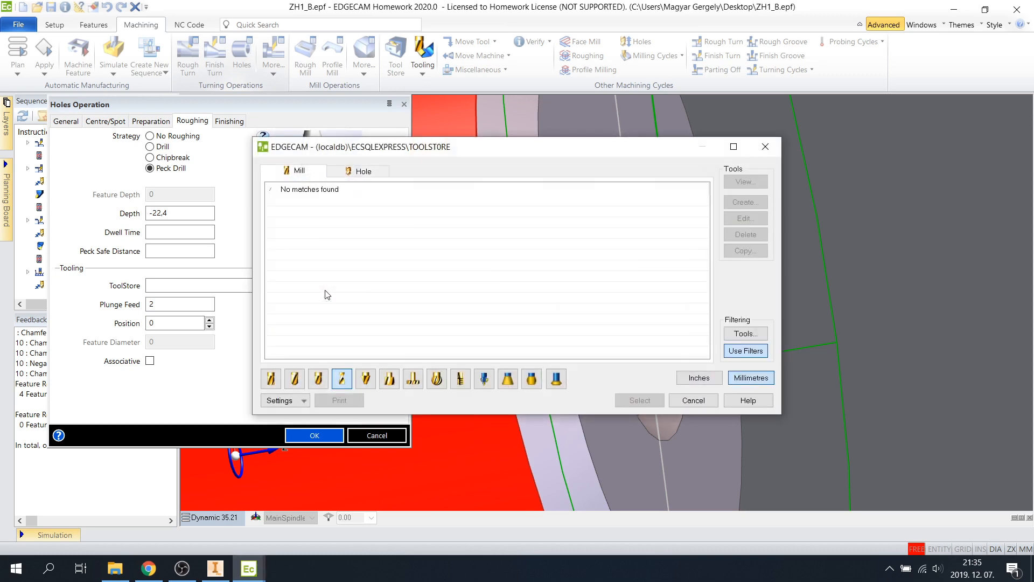
click(361, 170)
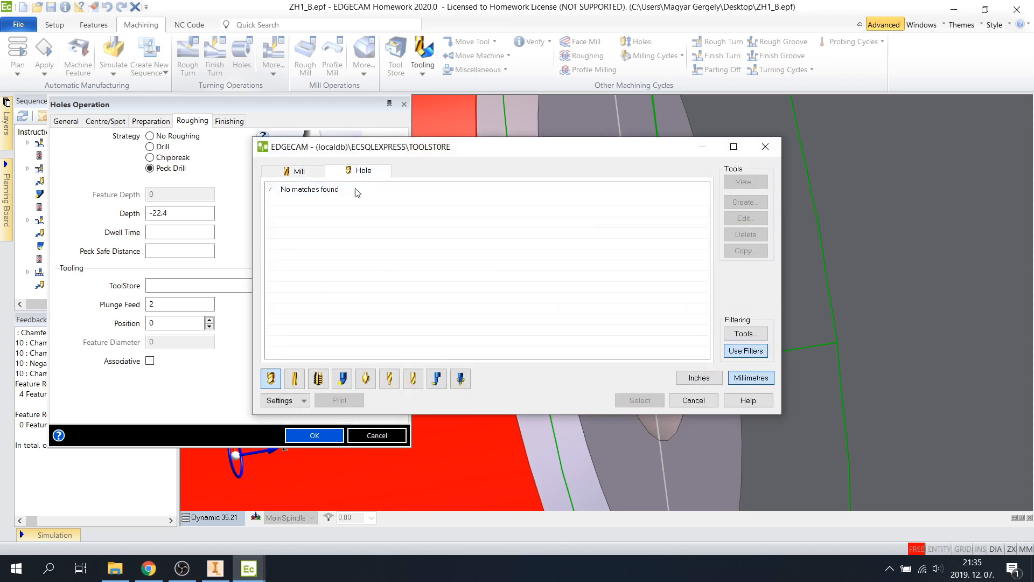
click(731, 353)
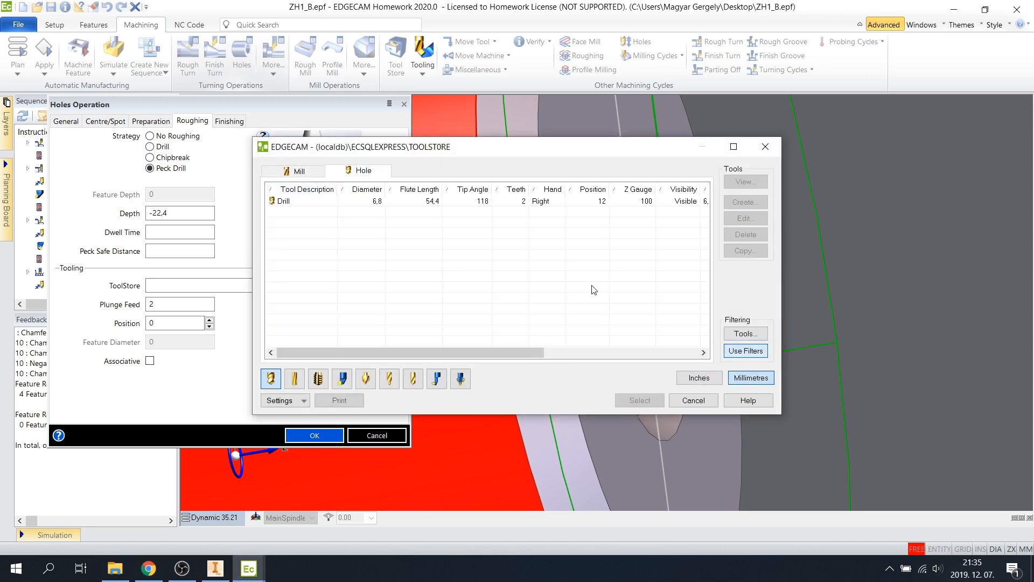
click(367, 201)
click(639, 400)
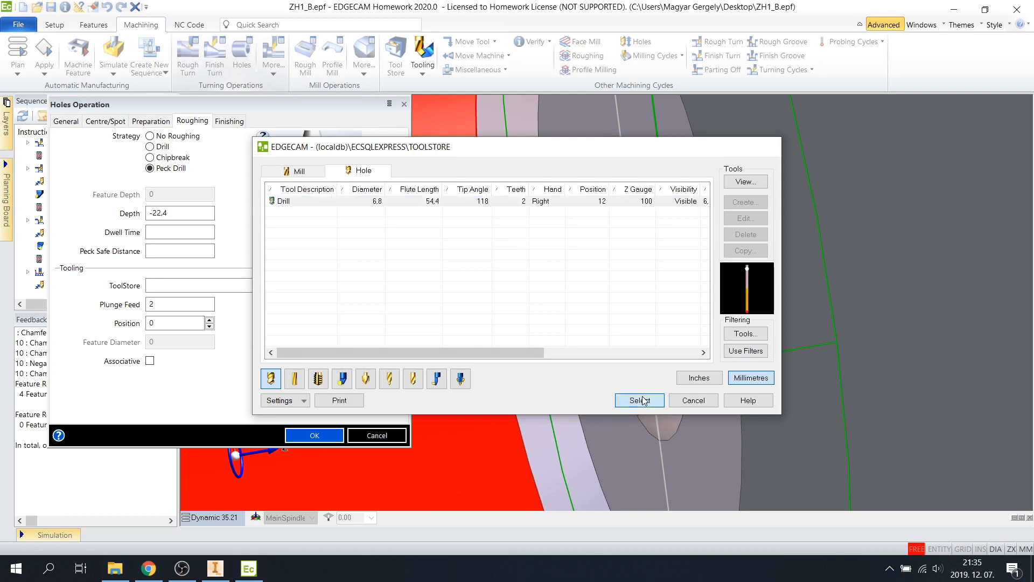
Step: Set the peck drill's plunge feed to 0,15 and its speed to 842
double_click(204, 303)
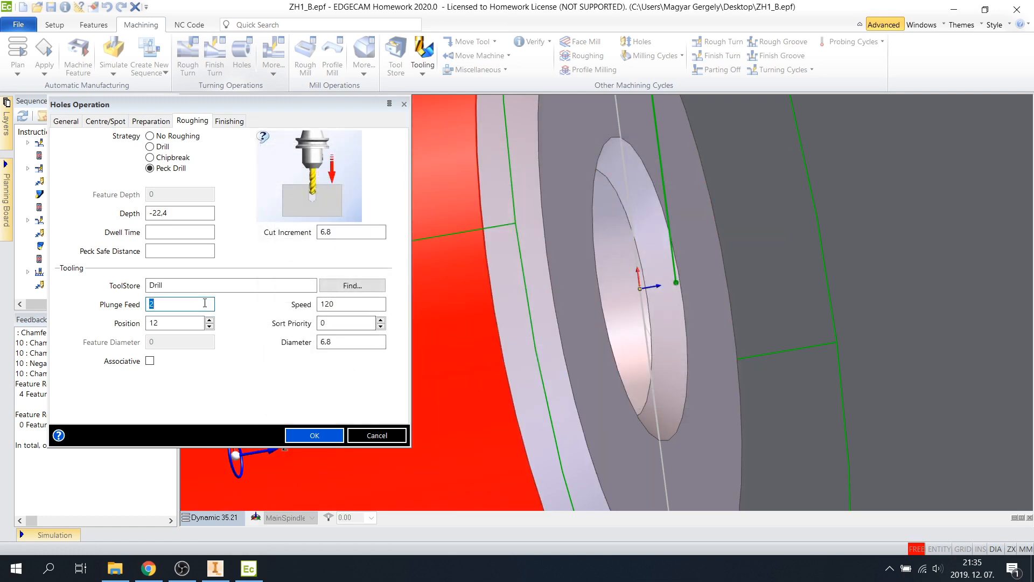
text(0,15)
double_click(348, 303)
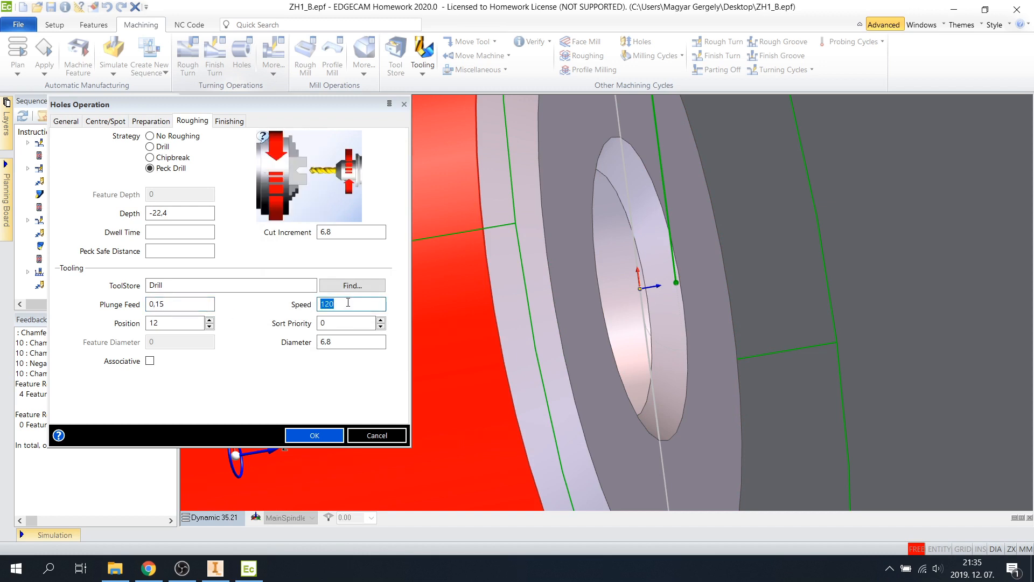
text(842)
Step: Set the hole finishing strategy to Tap with a depth of -15,75
click(225, 123)
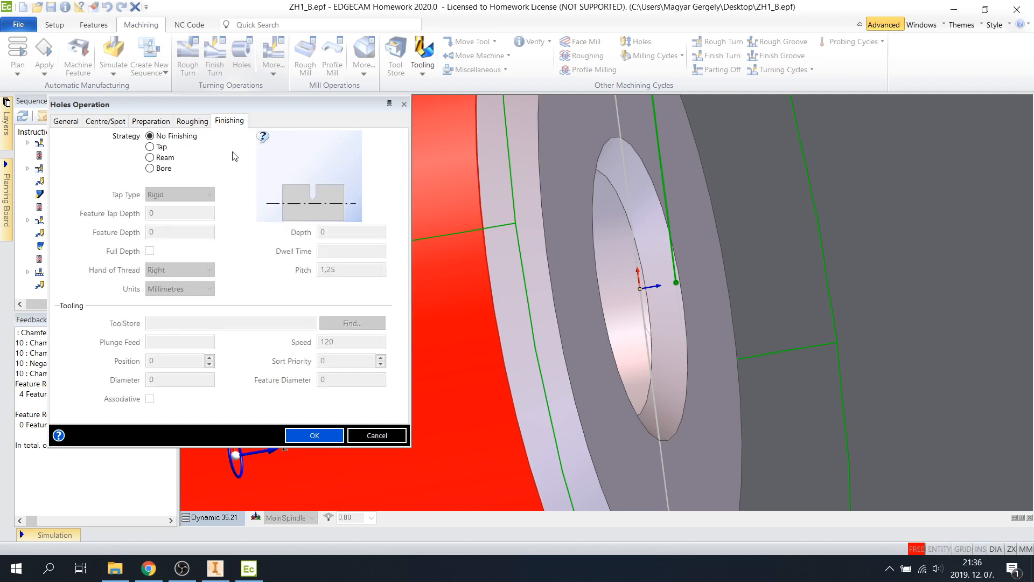
click(151, 147)
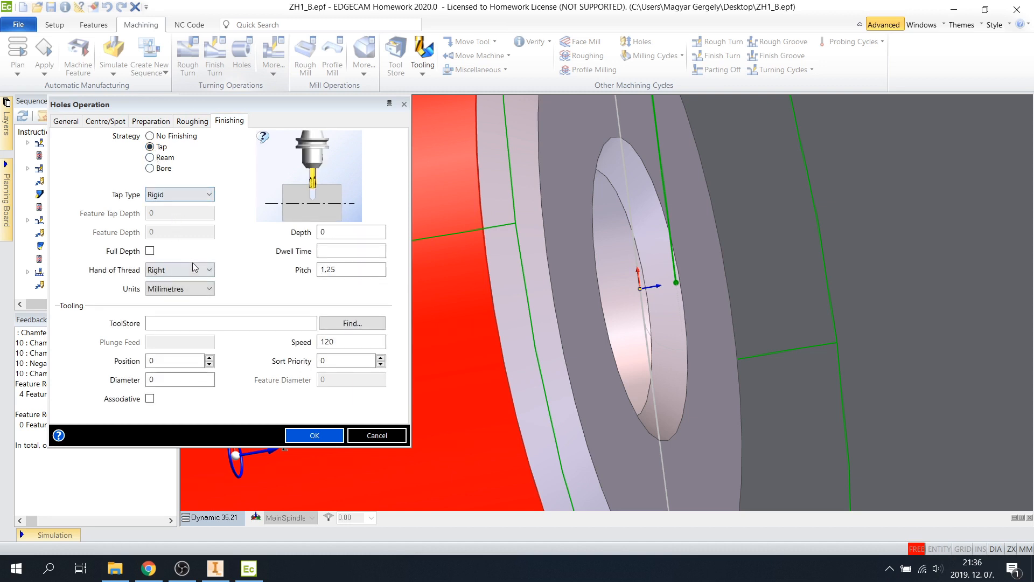
click(345, 230)
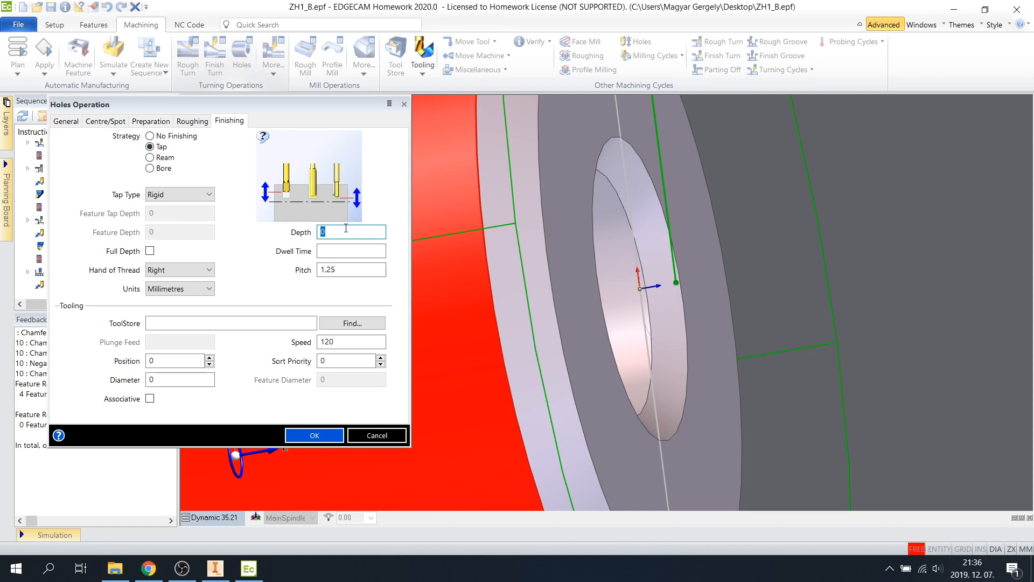
key(BackSpace)
text(-12)
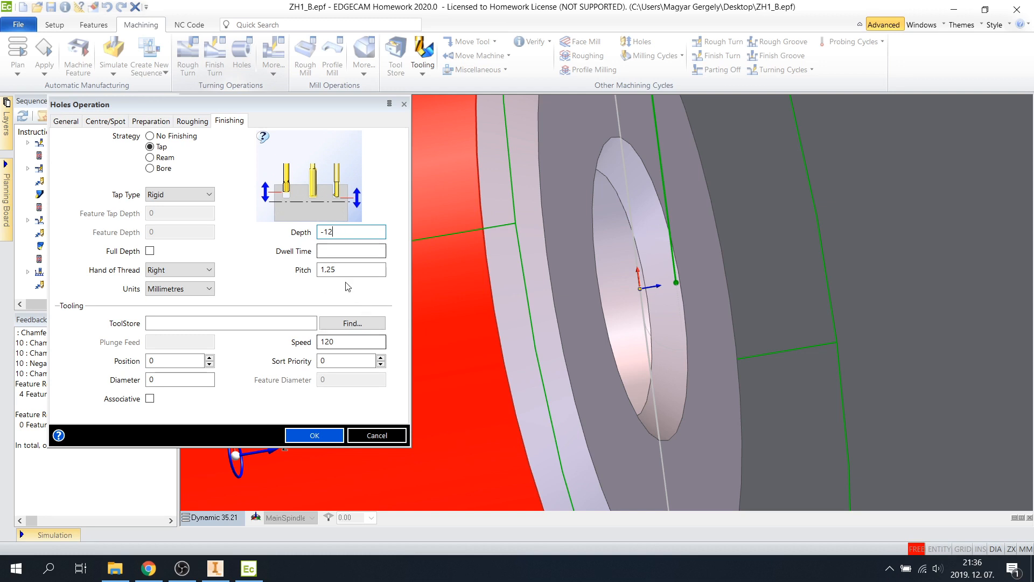
key(BackSpace)
text(5,75)
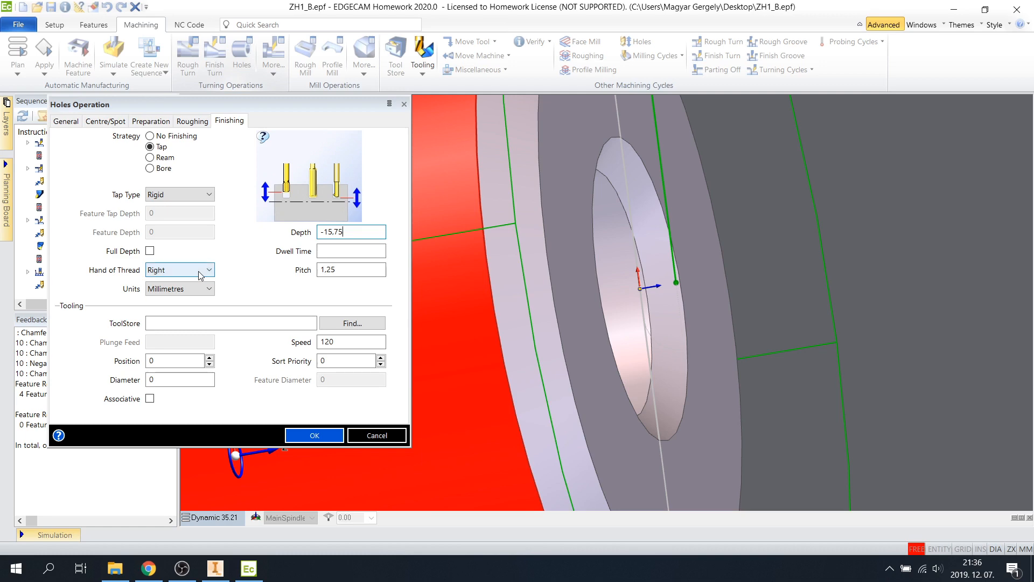
Step: Assign the 8 mm Tapping tool with 1,25 pitch, turning off the tool filters, and create the holes operation
click(351, 323)
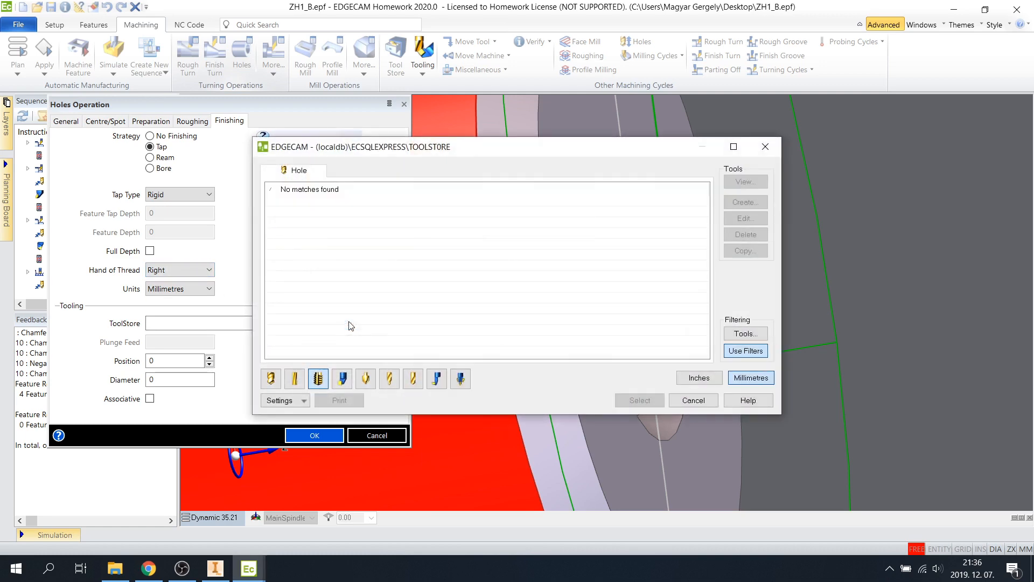
click(750, 351)
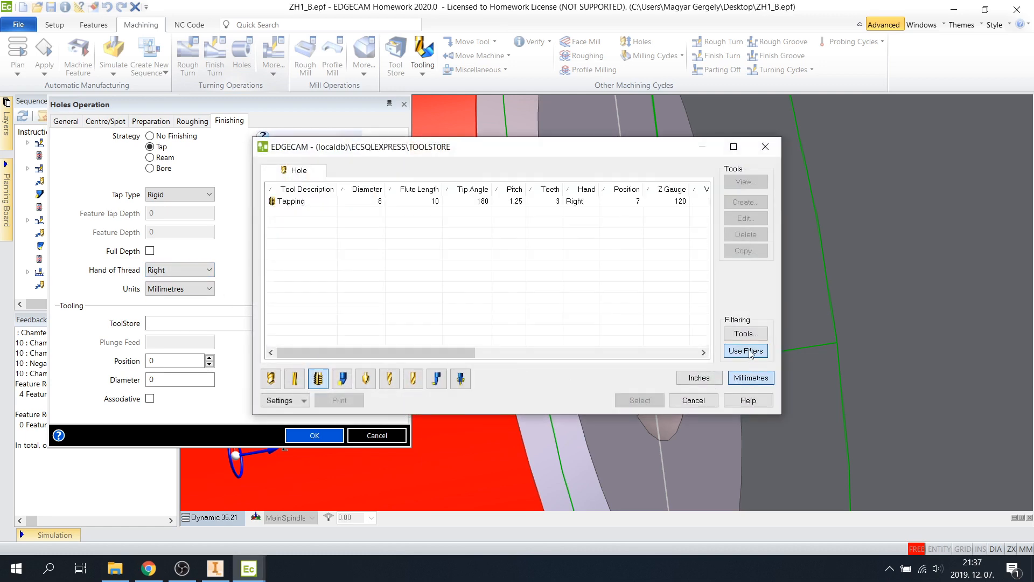
click(324, 202)
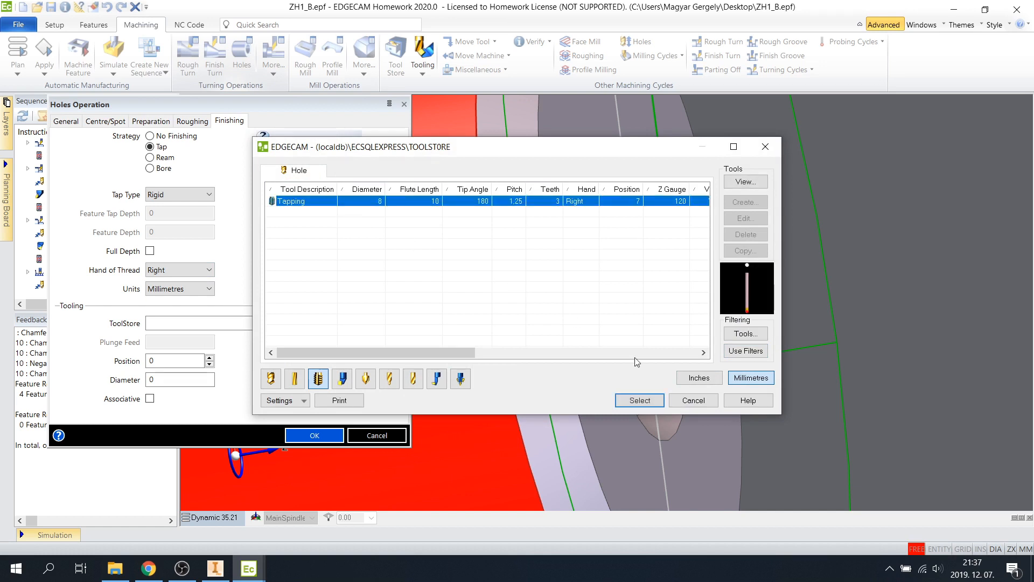
click(640, 400)
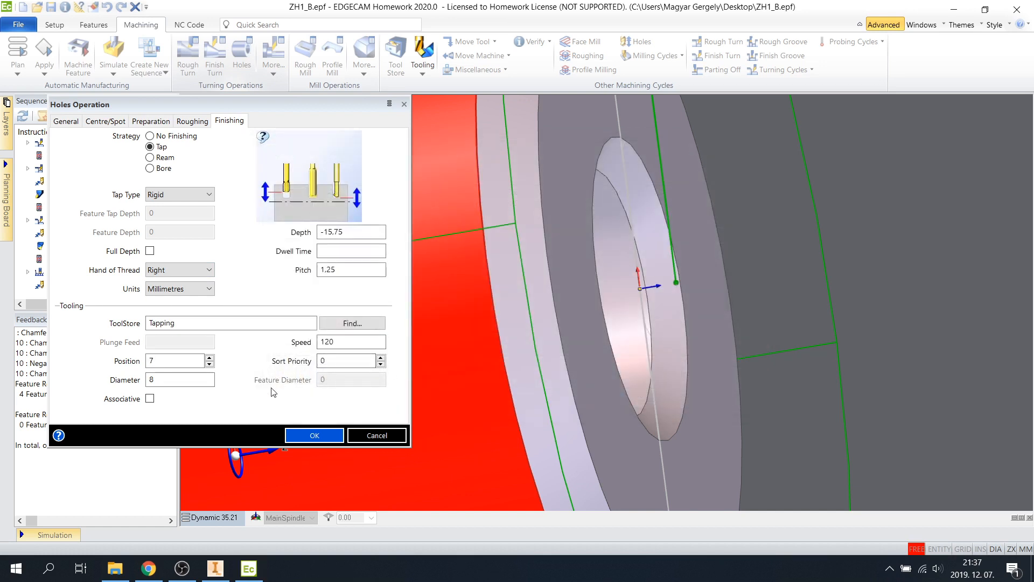
click(320, 436)
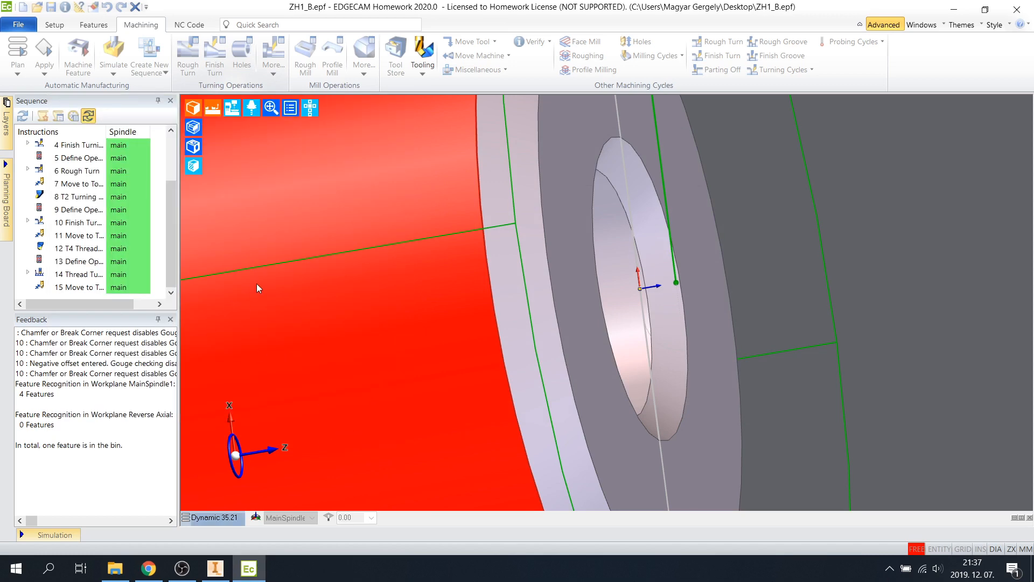
Step: Save the part file and show the model in the Turn view
scroll(254, 250, down, 2)
scroll(253, 249, down, 1)
middle_drag(274, 246, 506, 287)
click(49, 7)
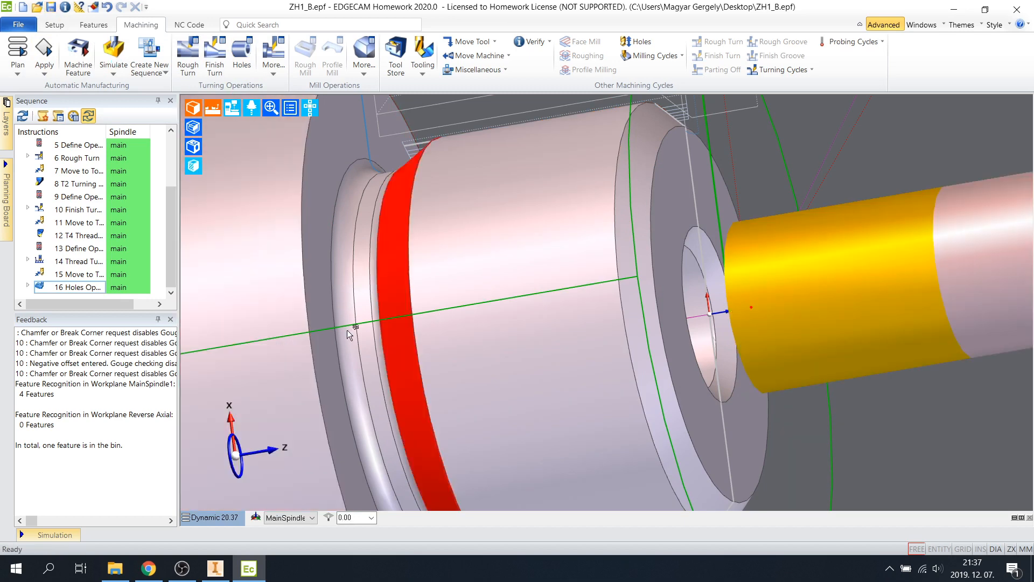
click(211, 517)
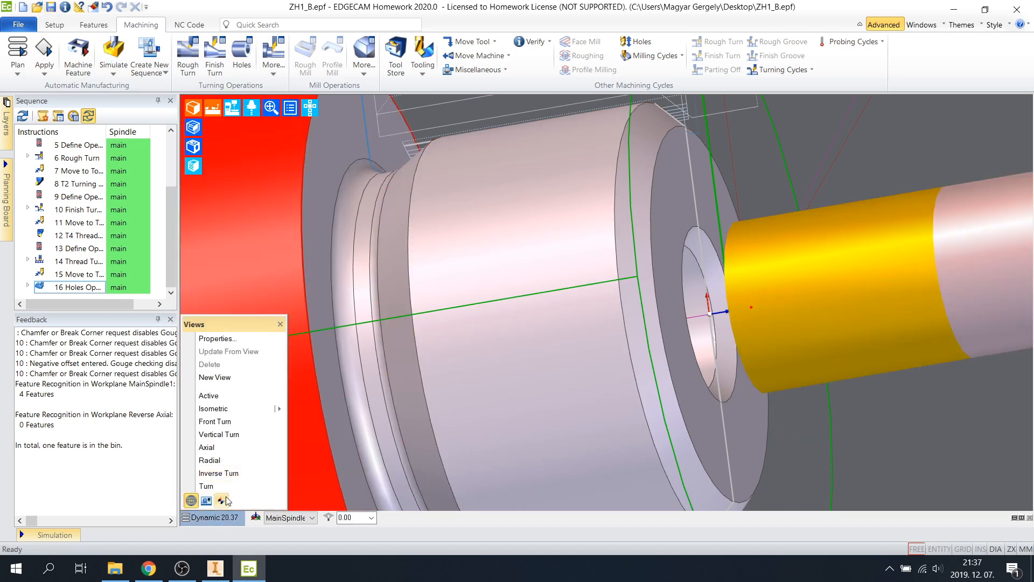
click(223, 499)
Step: Simulate the whole machining sequence from the Turn view, toggling the Stop at Collision condition and adjusting the playback speed
click(113, 53)
click(536, 354)
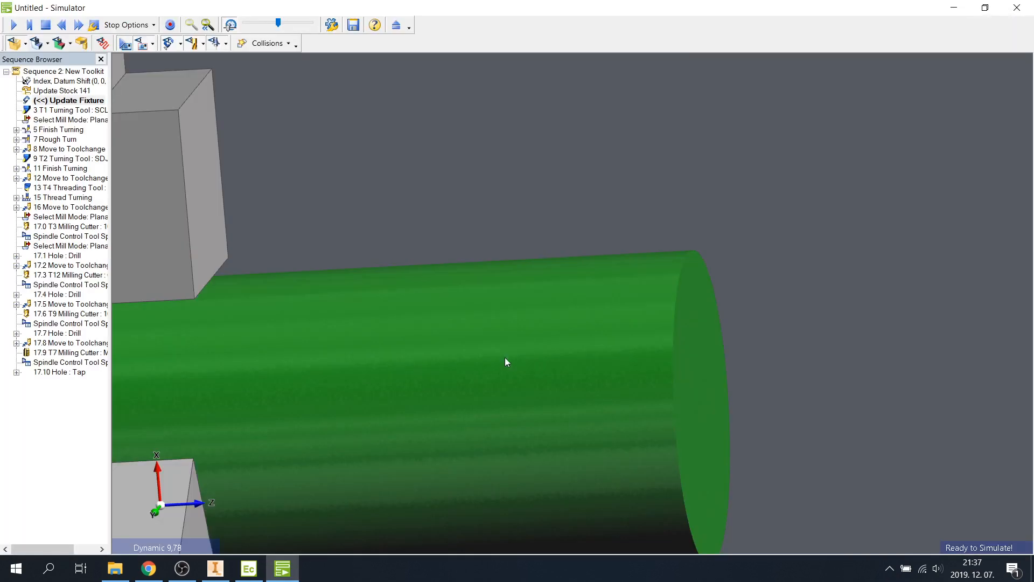
click(143, 548)
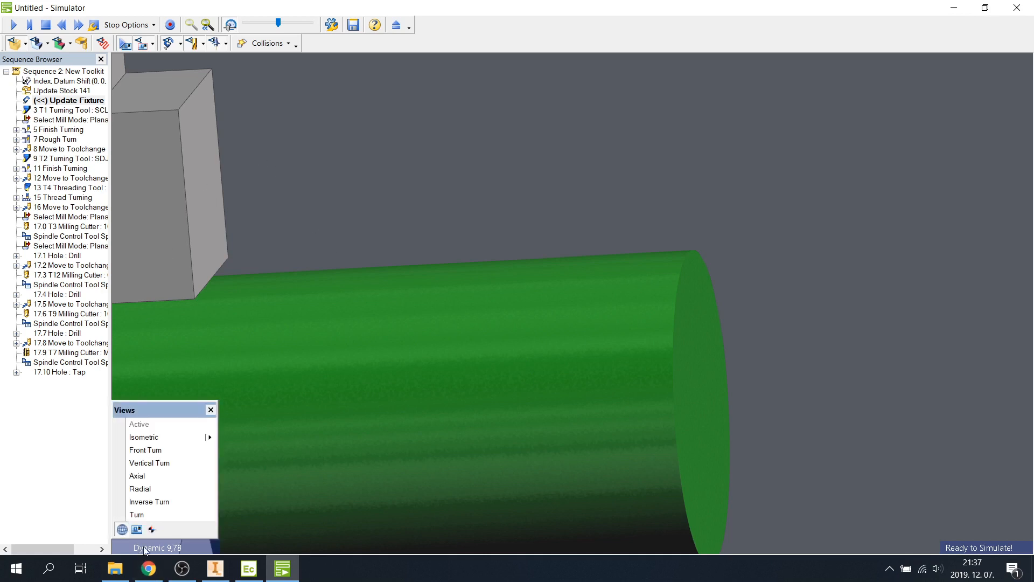
click(137, 514)
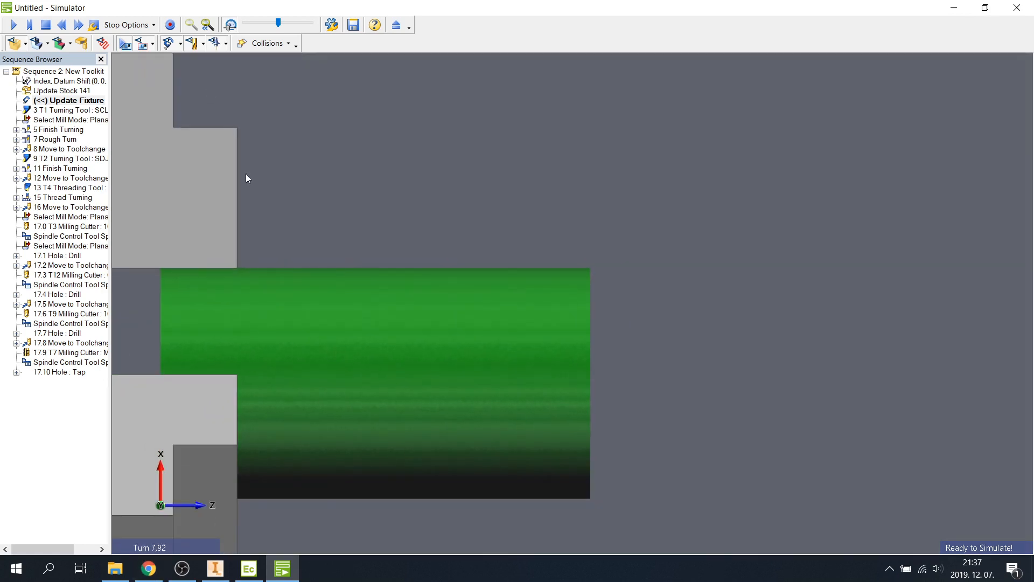
click(154, 25)
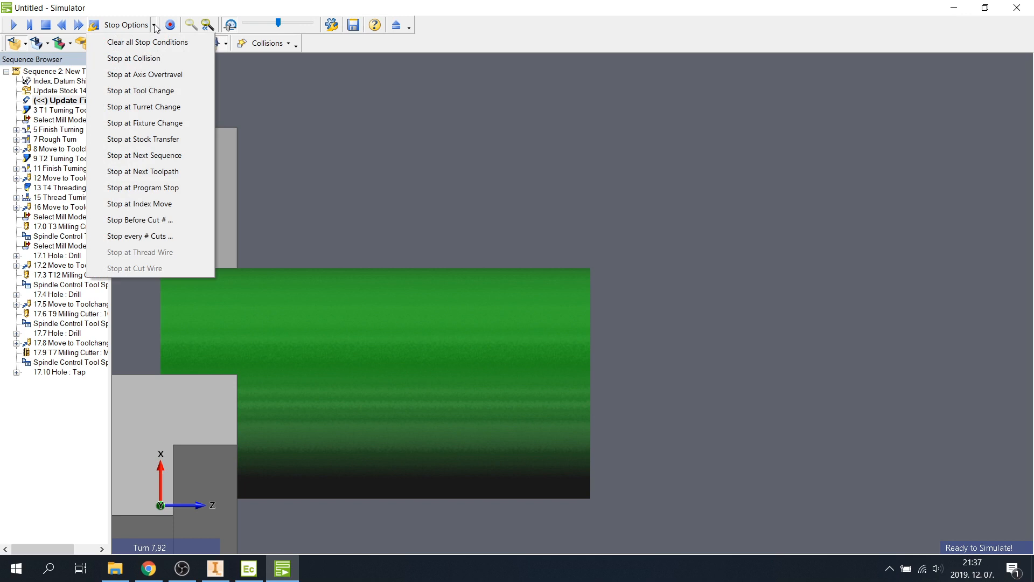
click(134, 59)
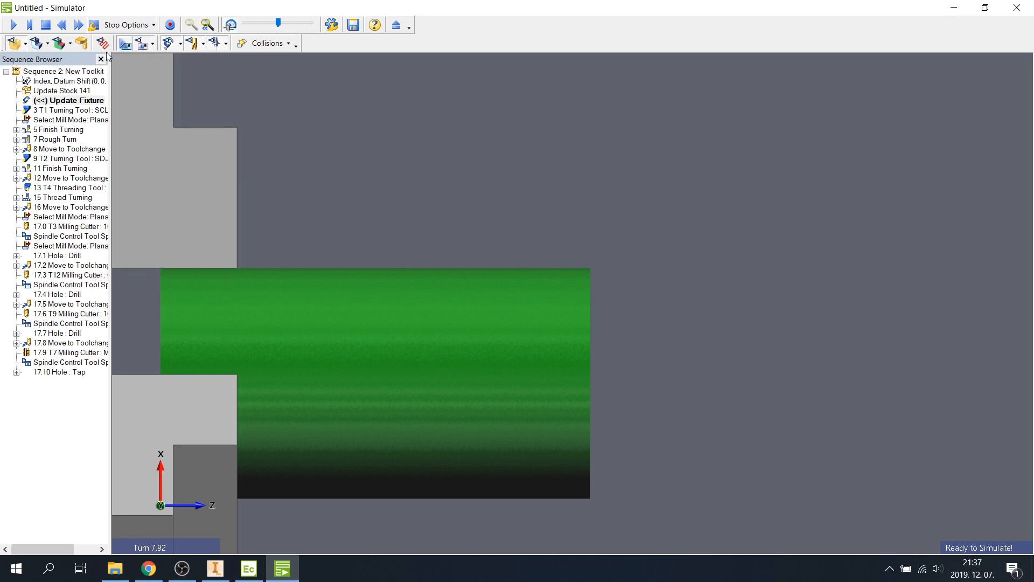
click(15, 25)
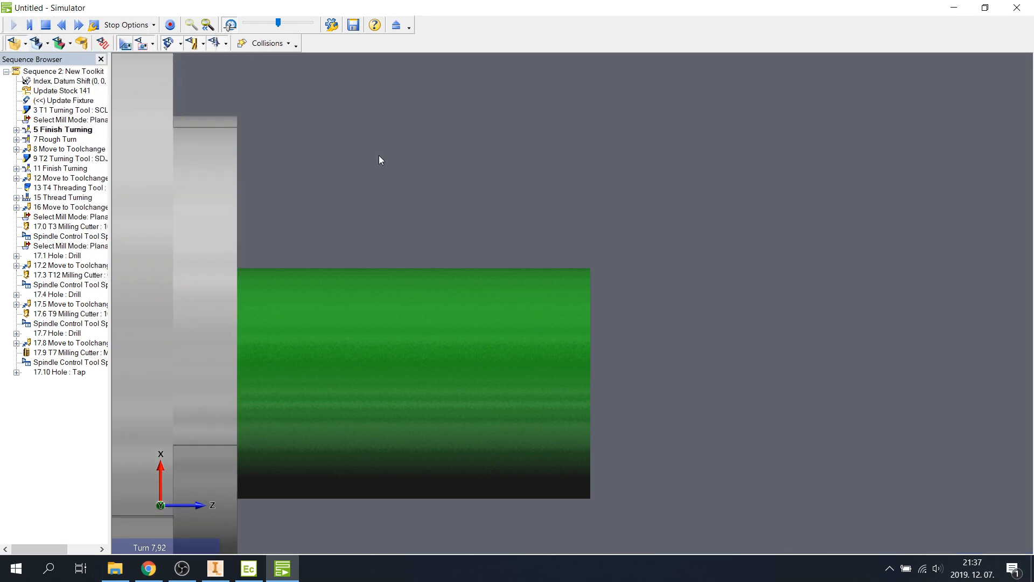
drag(276, 25, 262, 27)
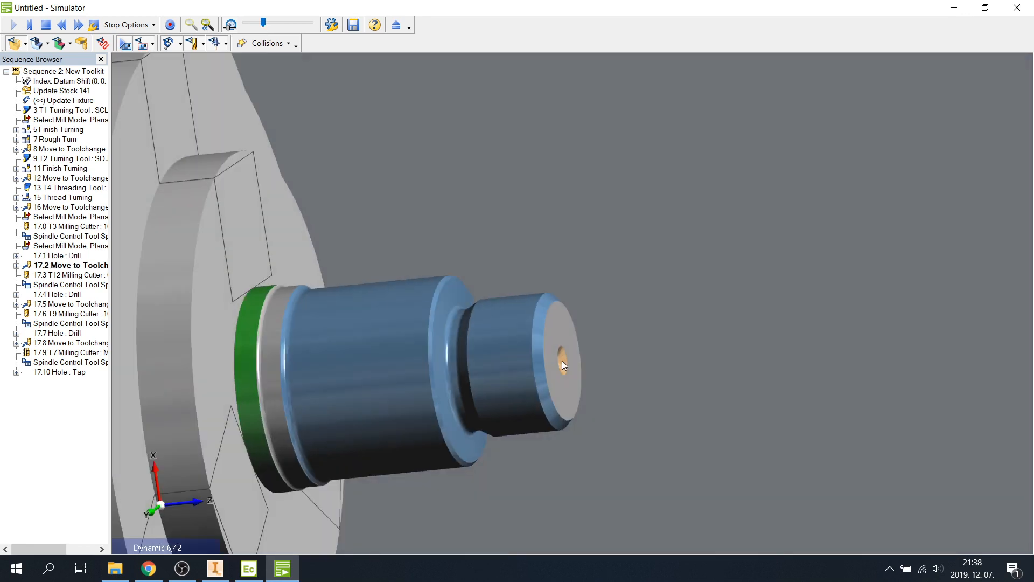
Step: Examine the front hole's drilling, countersinking and tapping in the simulation from an angled view, readjusting the playback speed
middle_drag(561, 360, 609, 425)
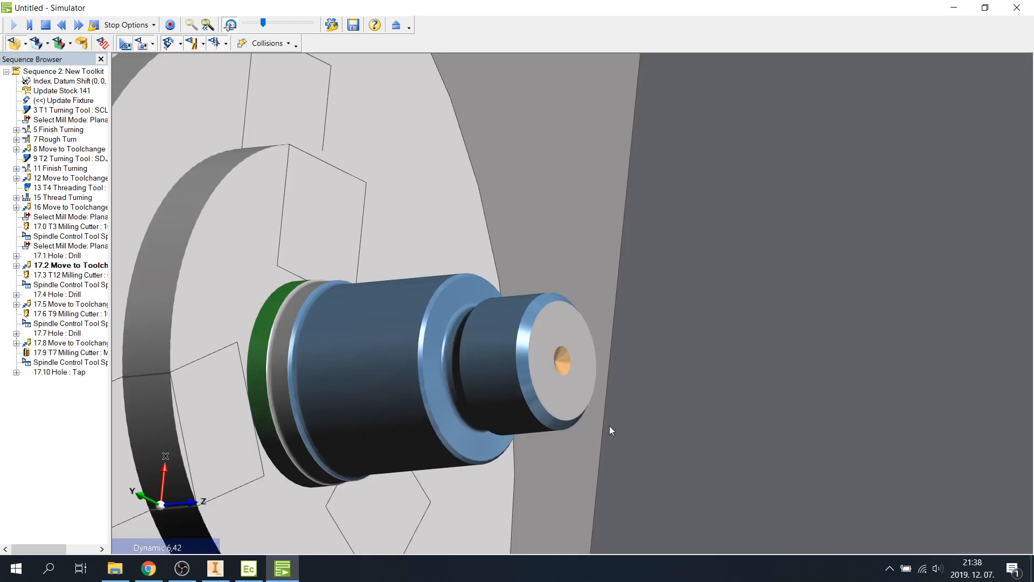
ctrl+middle_drag(500, 437, 514, 377)
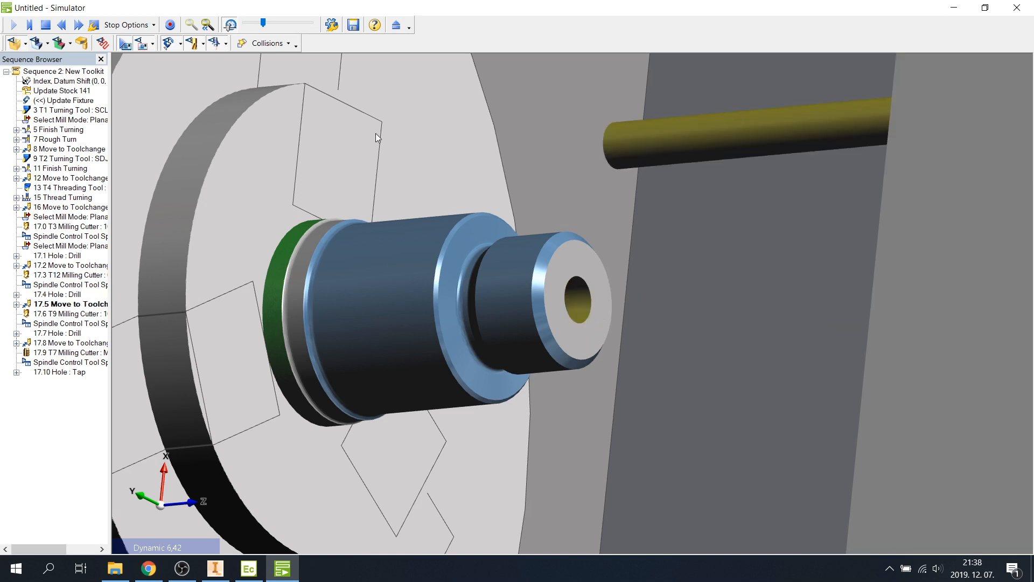
drag(264, 24, 275, 29)
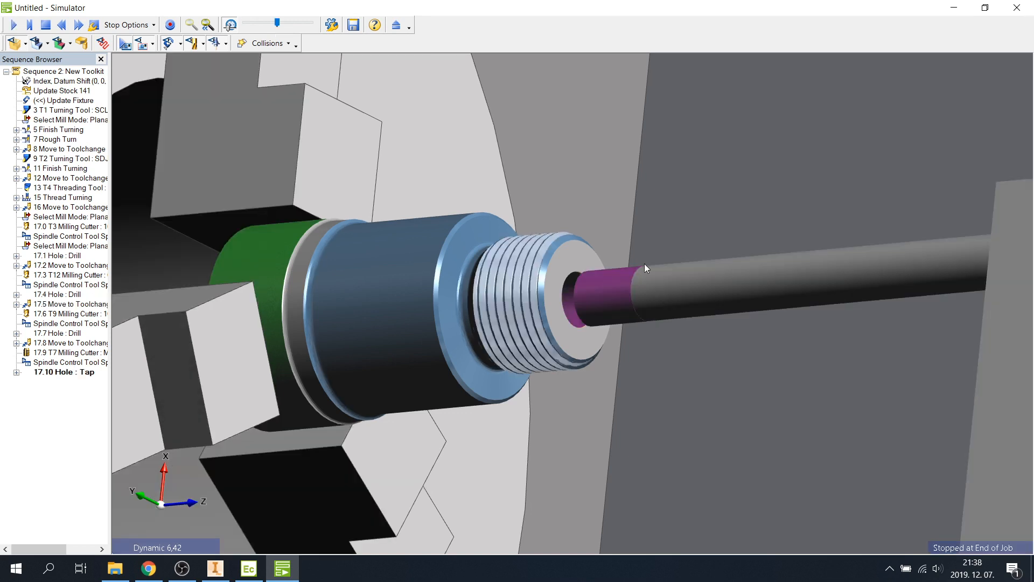
middle_drag(644, 263, 679, 249)
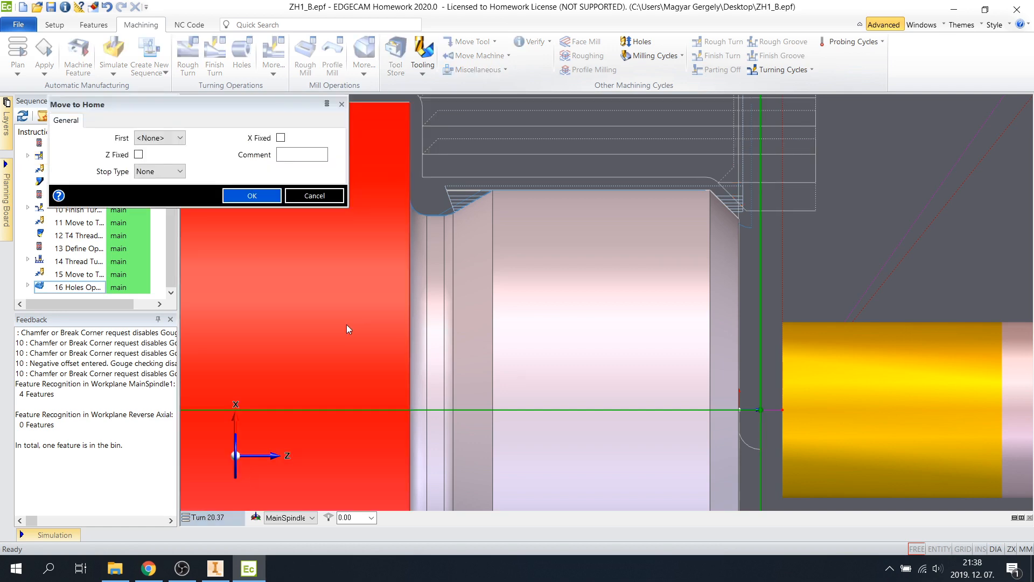
Step: Add a Move to Home after the holes operation with First and Stop Type set to None
key(Return)
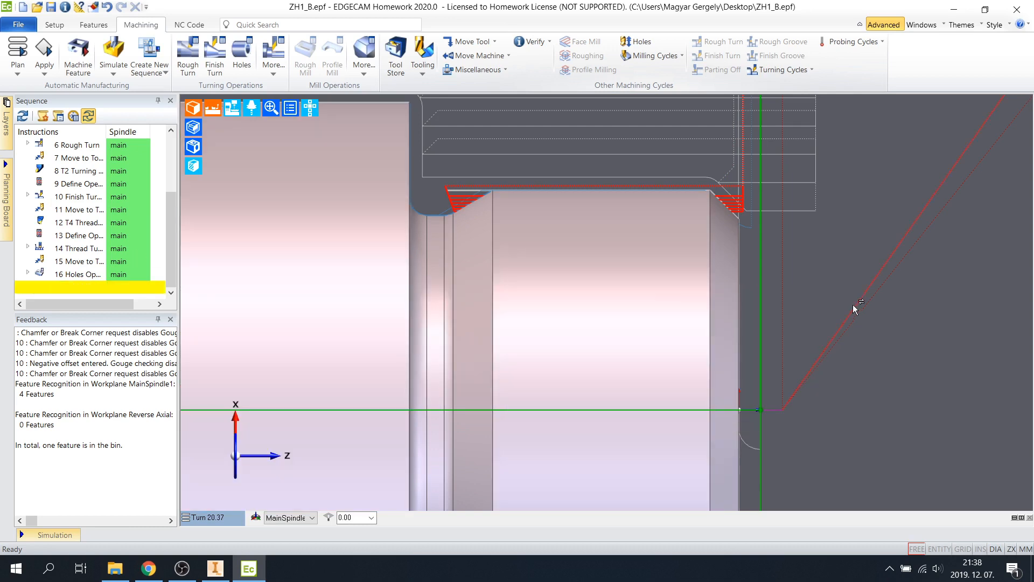
scroll(876, 315, down, 4)
scroll(878, 311, down, 3)
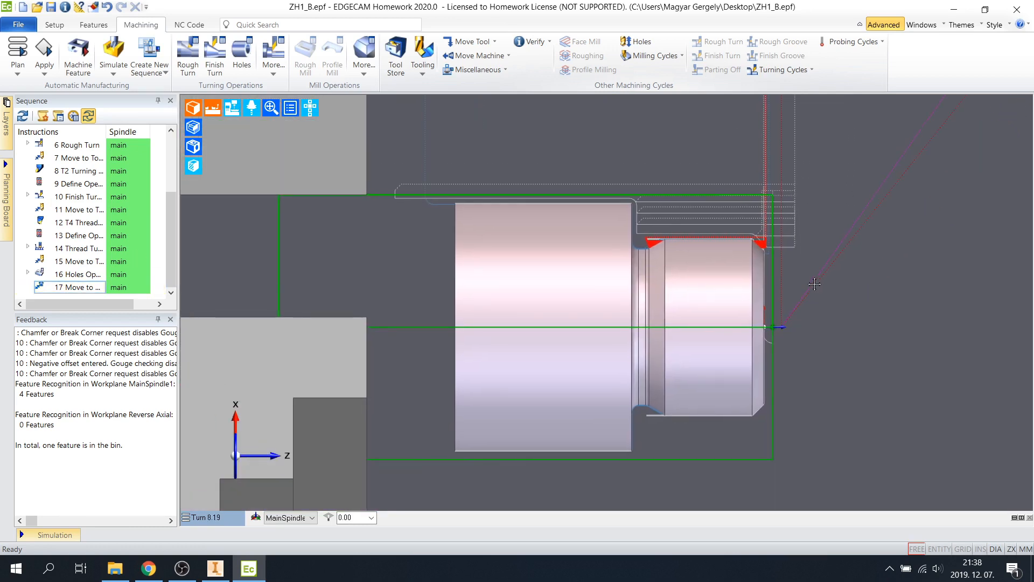